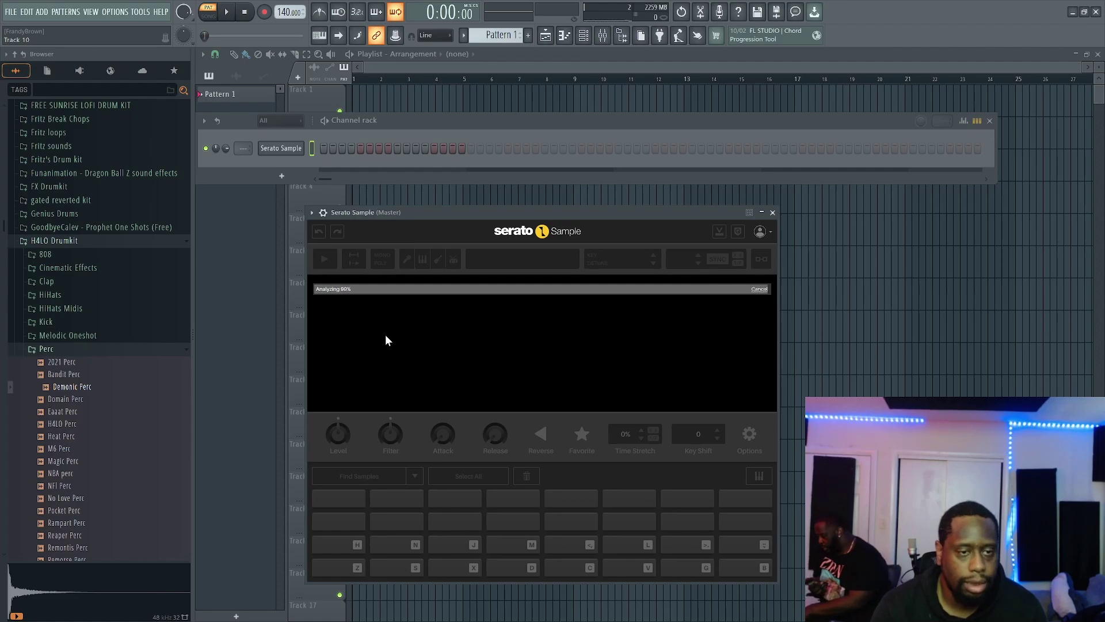
Set the project tempo to 79.51 BPM to match the BPM shown for the loaded sample
{"action": "right_click", "coordinate": [289, 14]}
{"action": "left_click", "coordinate": [342, 147]}
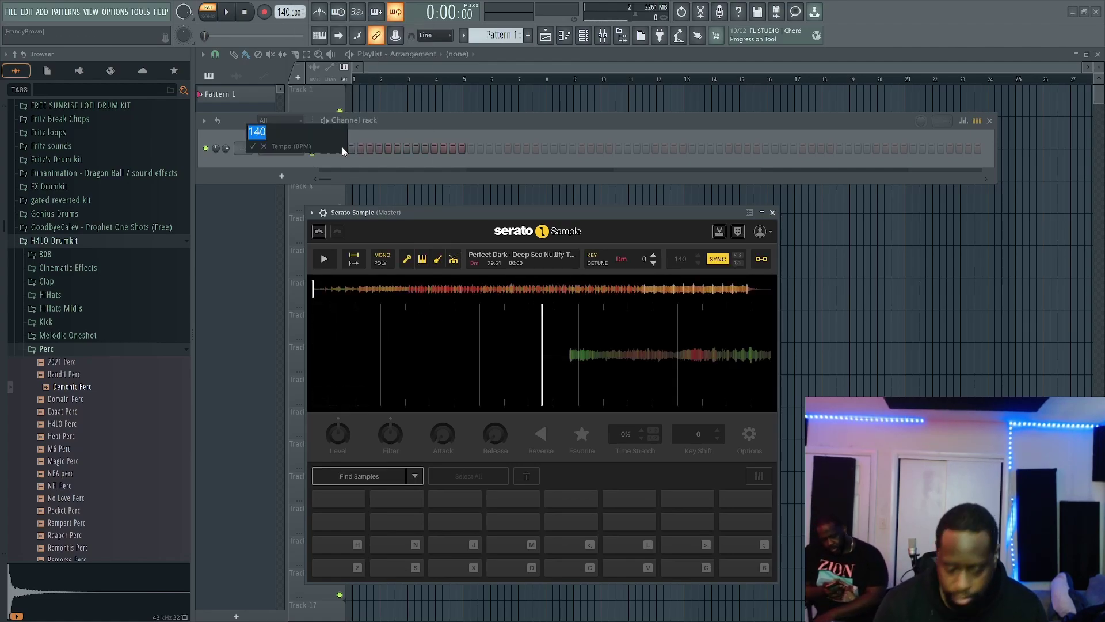
{"action": "type", "text": "79.51"}
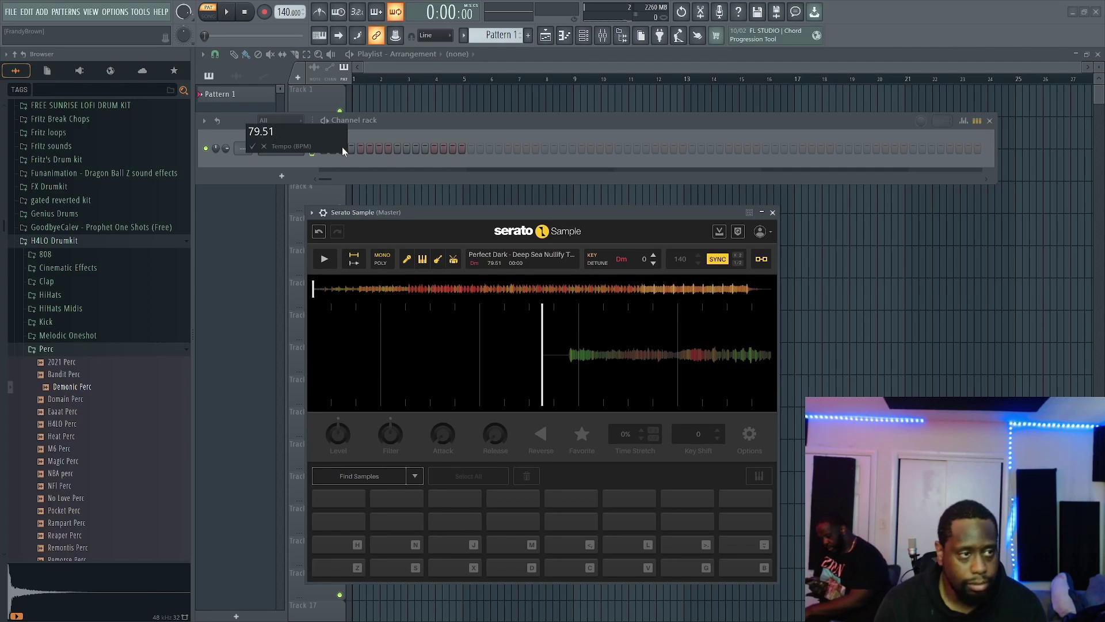
{"action": "key", "text": "Return"}
{"action": "key", "text": "l"}
{"action": "key", "text": "space"}
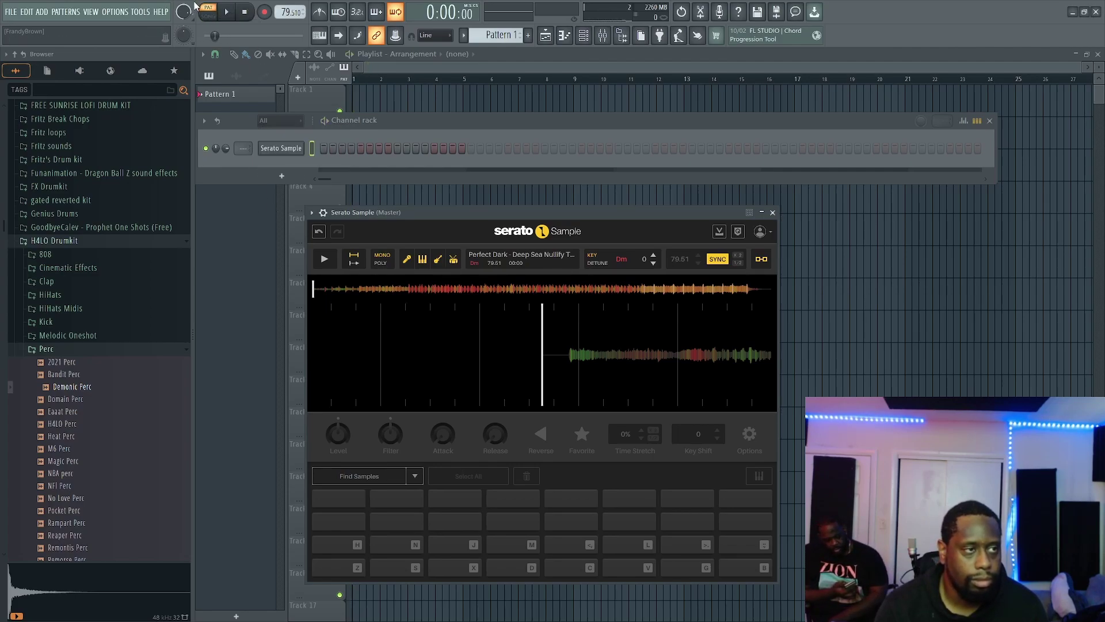
Start sample playback and open its beat grid editing controls with the grid metronome on
{"action": "left_click", "coordinate": [326, 259]}
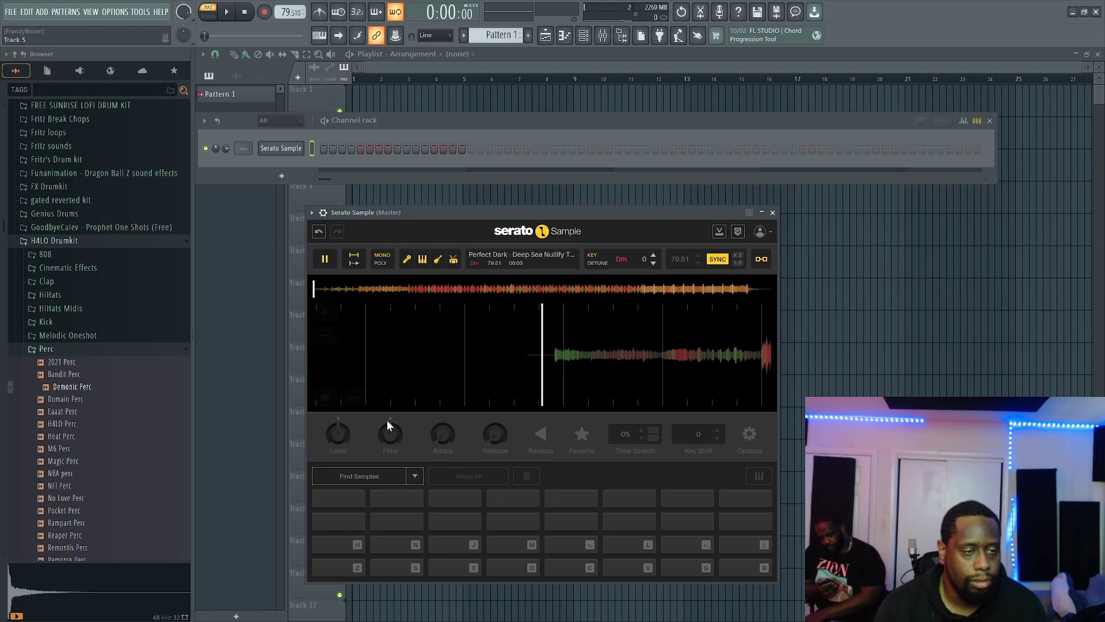
{"action": "left_click", "coordinate": [352, 397]}
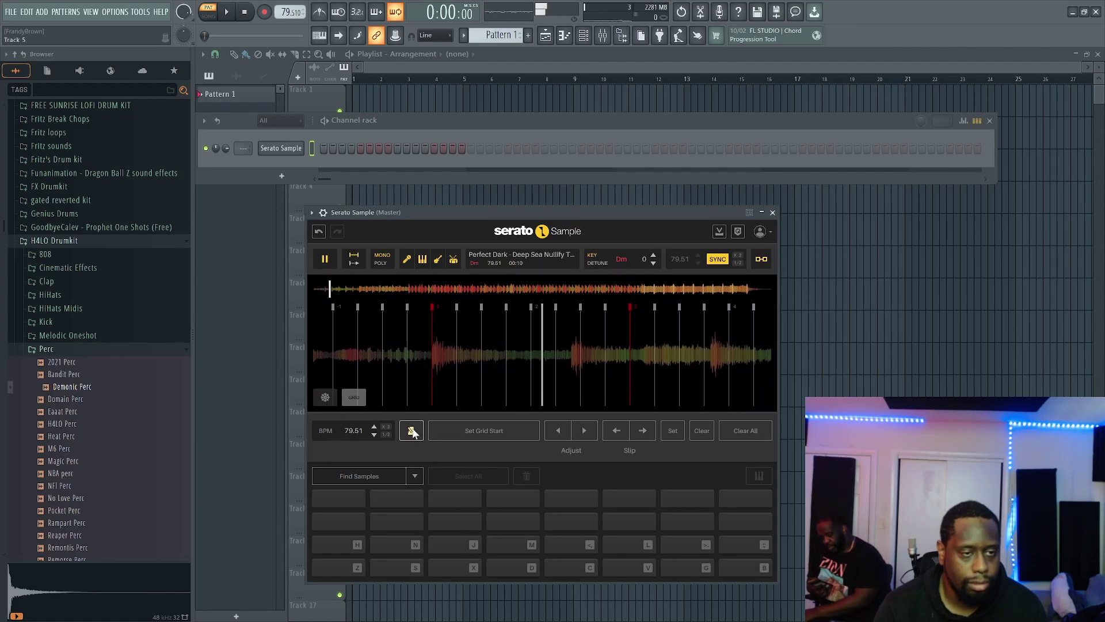
{"action": "key", "text": "space"}
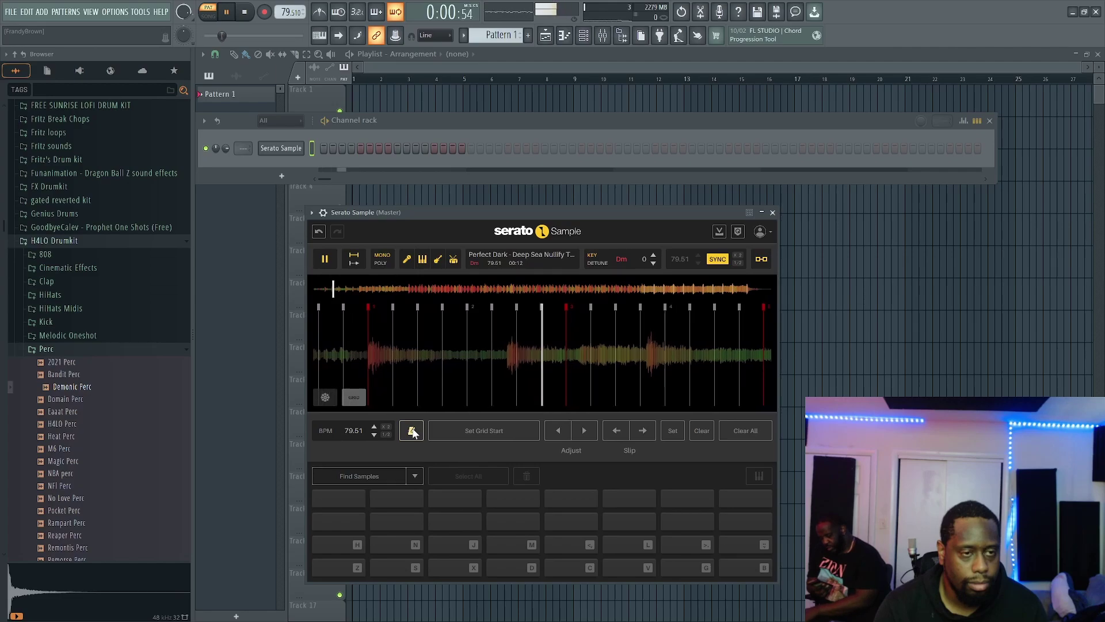
{"action": "key", "text": "space"}
Find the loud drum entry at about 00:58 in the sample and set the grid start there
{"action": "left_click_drag", "start_coordinate": [653, 359], "coordinate": [332, 367]}
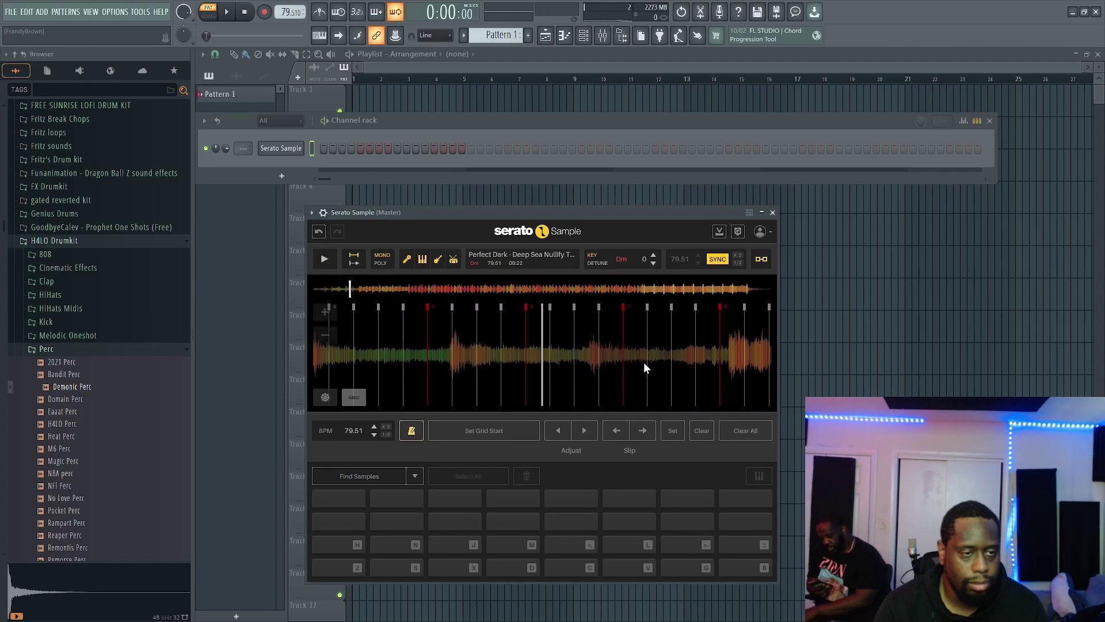
{"action": "left_click", "coordinate": [324, 260]}
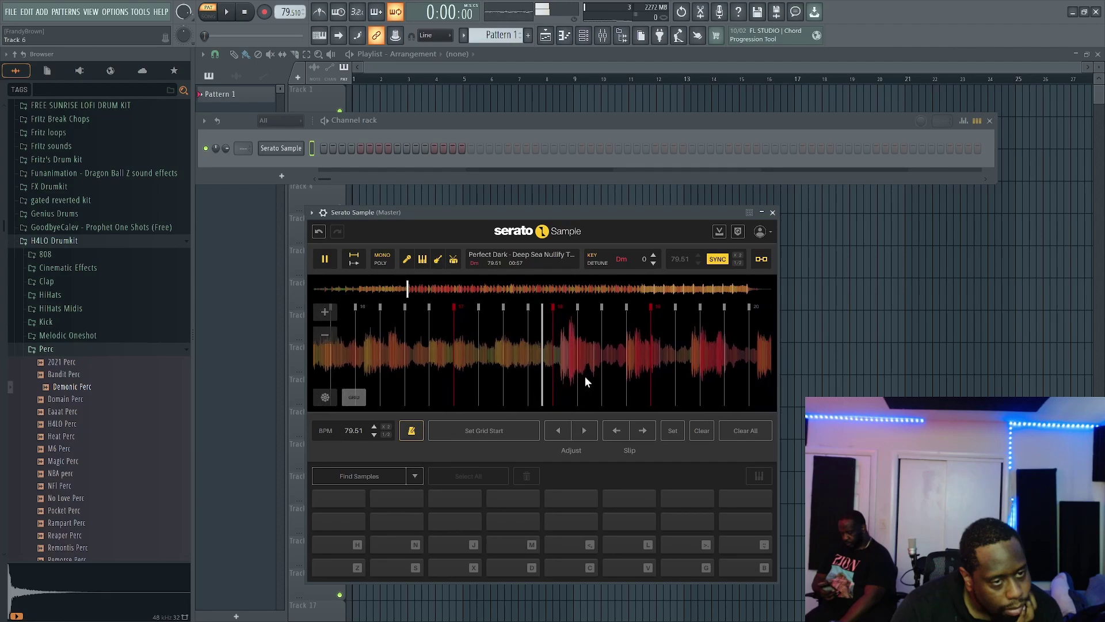
{"action": "key", "text": "space"}
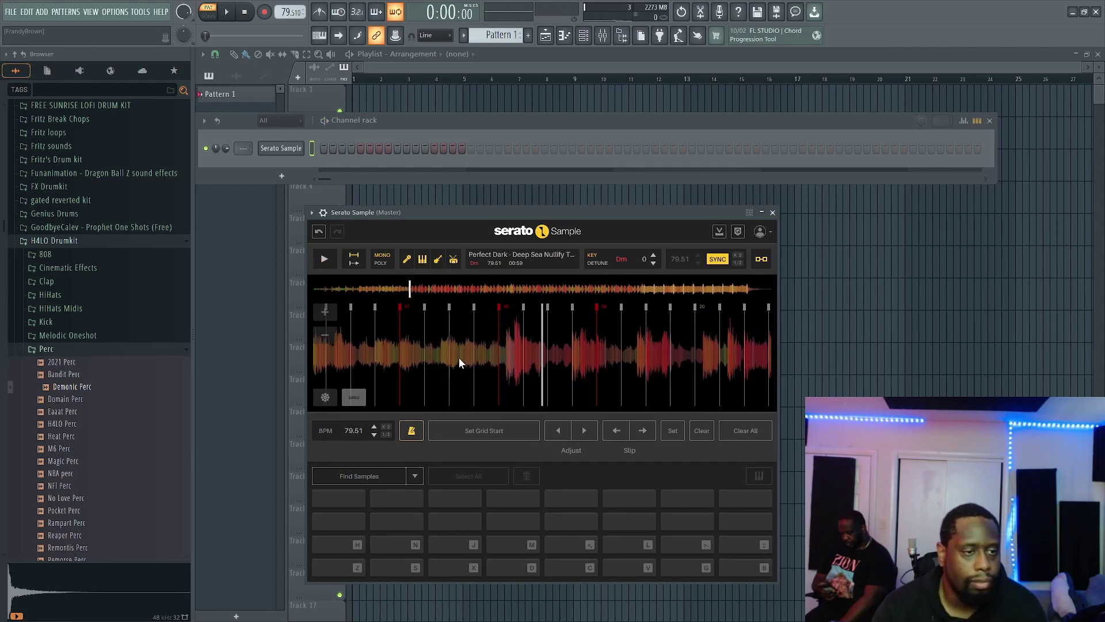
{"action": "scroll", "coordinate": [506, 353], "scroll_direction": "up", "scroll_amount": 5}
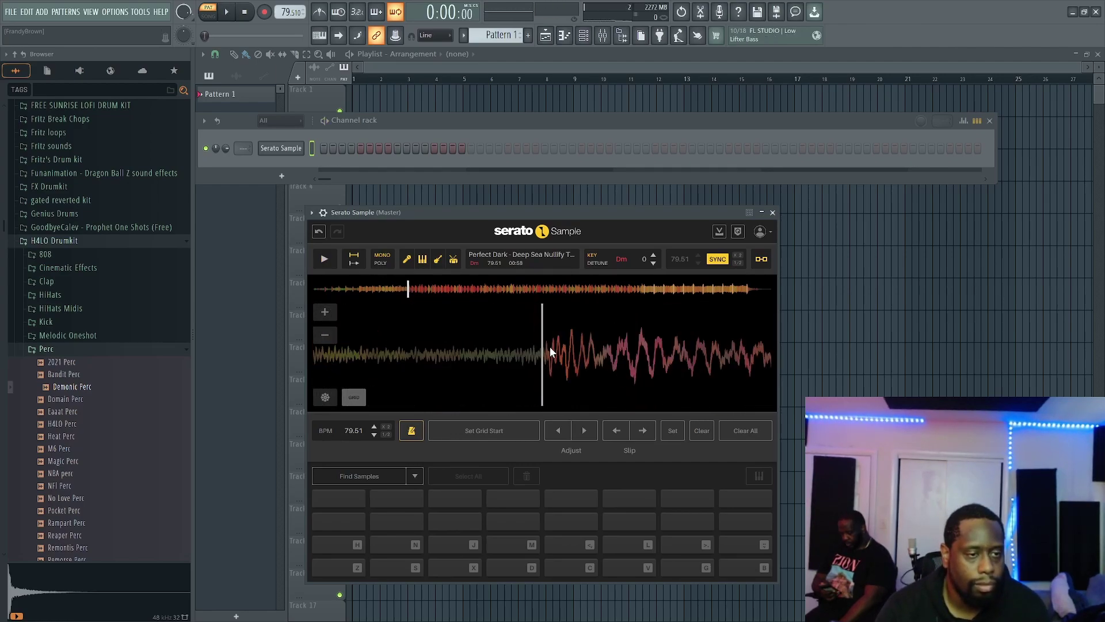
{"action": "scroll", "coordinate": [550, 352], "scroll_direction": "down", "scroll_amount": 2}
{"action": "scroll", "coordinate": [550, 353], "scroll_direction": "up", "scroll_amount": 2}
{"action": "scroll", "coordinate": [558, 353], "scroll_direction": "up", "scroll_amount": 1}
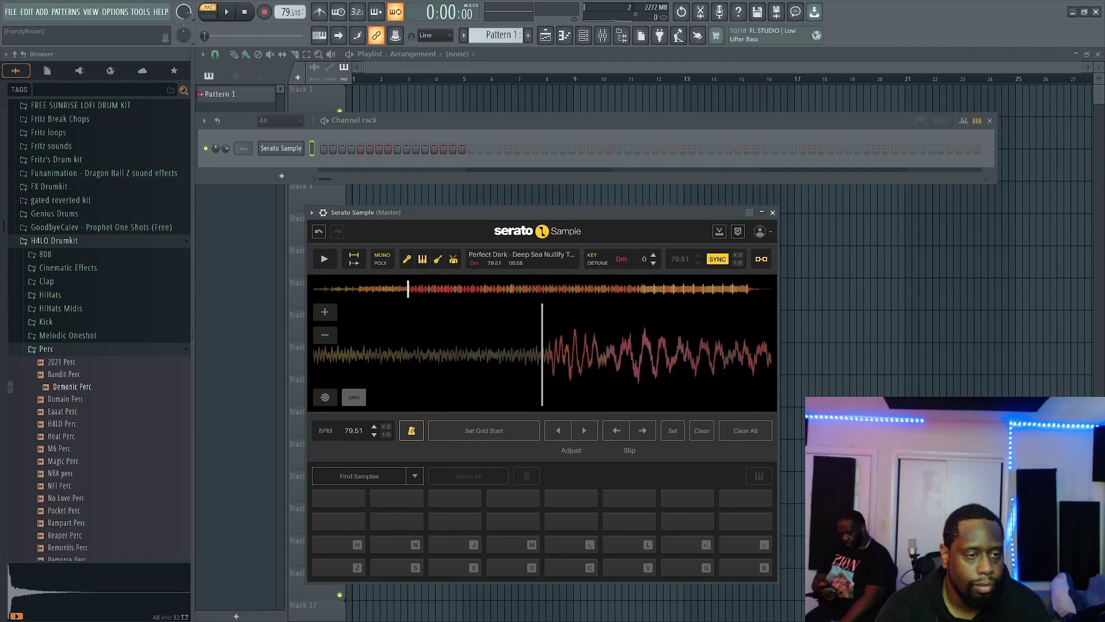
{"action": "left_click_drag", "start_coordinate": [551, 353], "coordinate": [550, 354]}
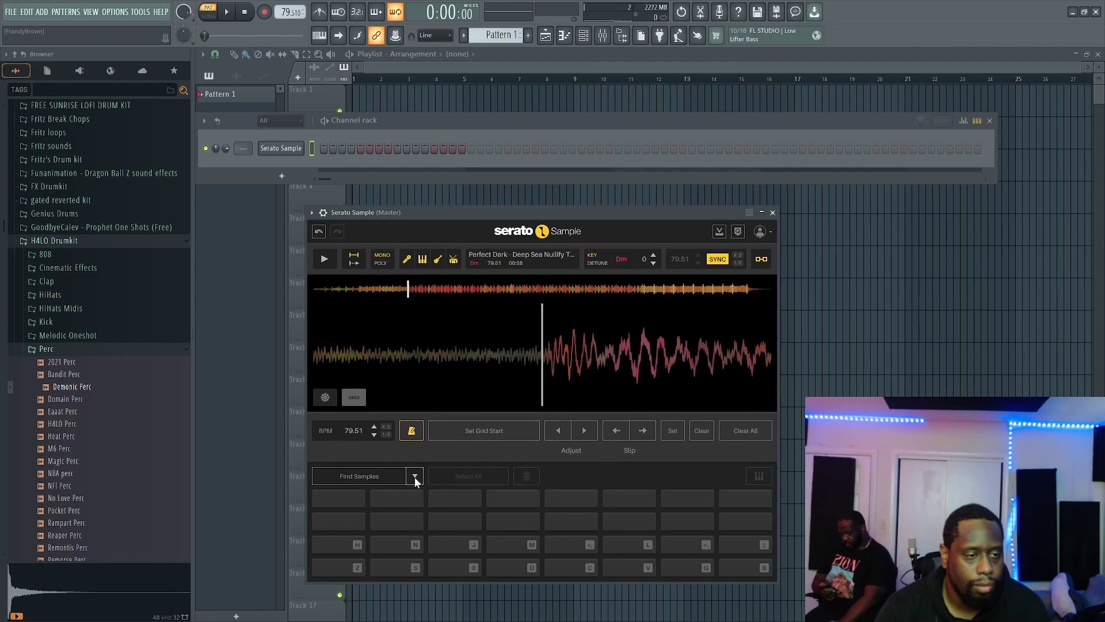
{"action": "left_click", "coordinate": [473, 430]}
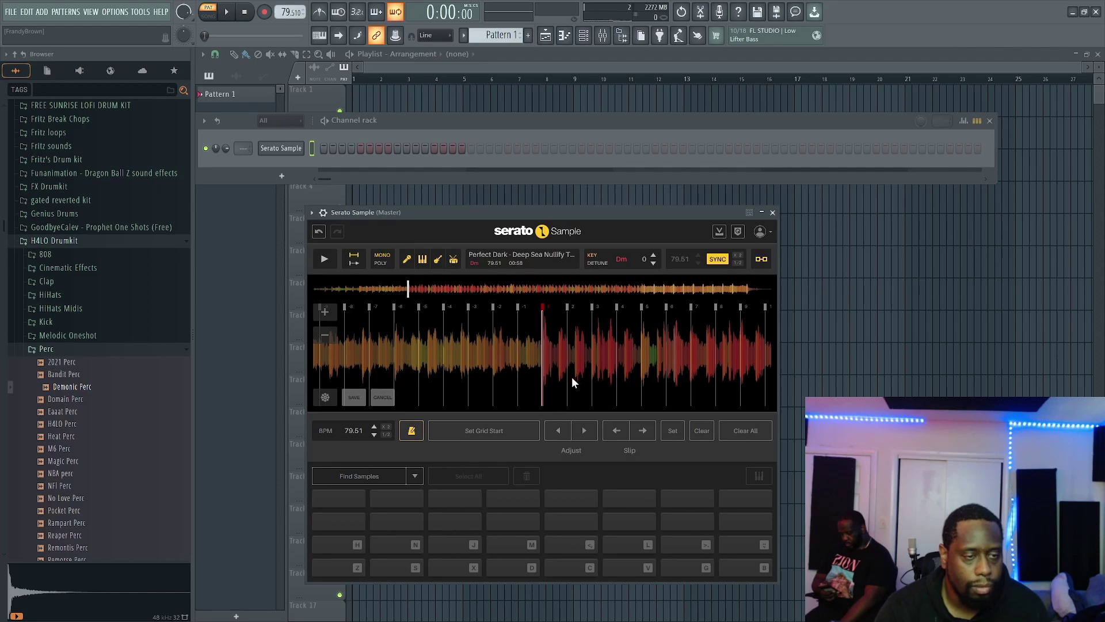
Play the sample from the new grid start and tap its tempo along with the beat to 60.12 BPM
{"action": "left_click", "coordinate": [326, 260]}
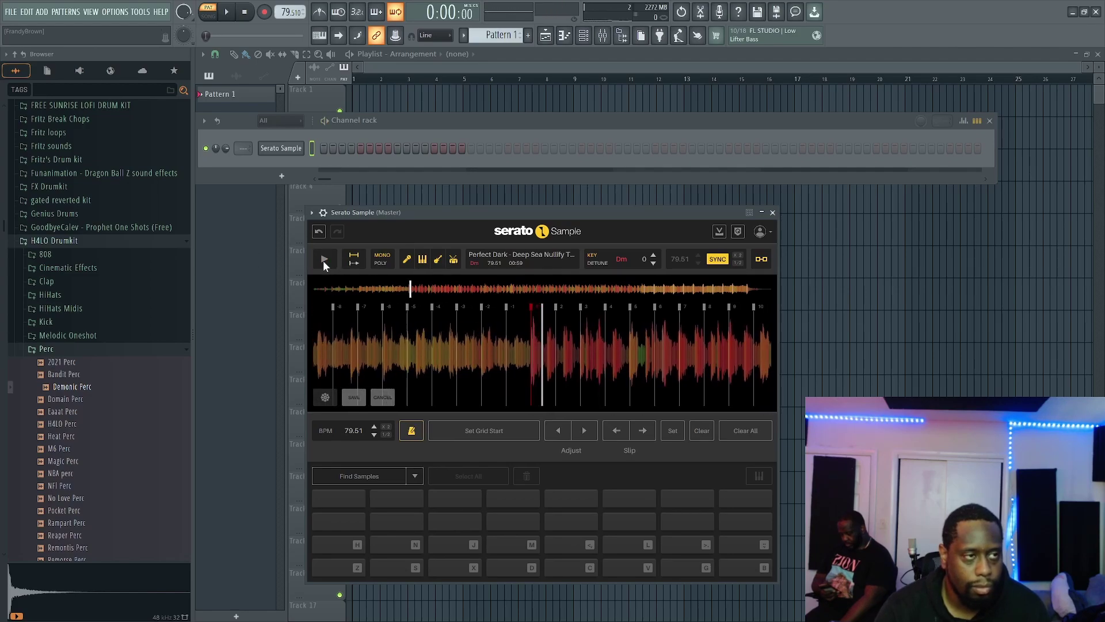
{"action": "left_click", "coordinate": [323, 260]}
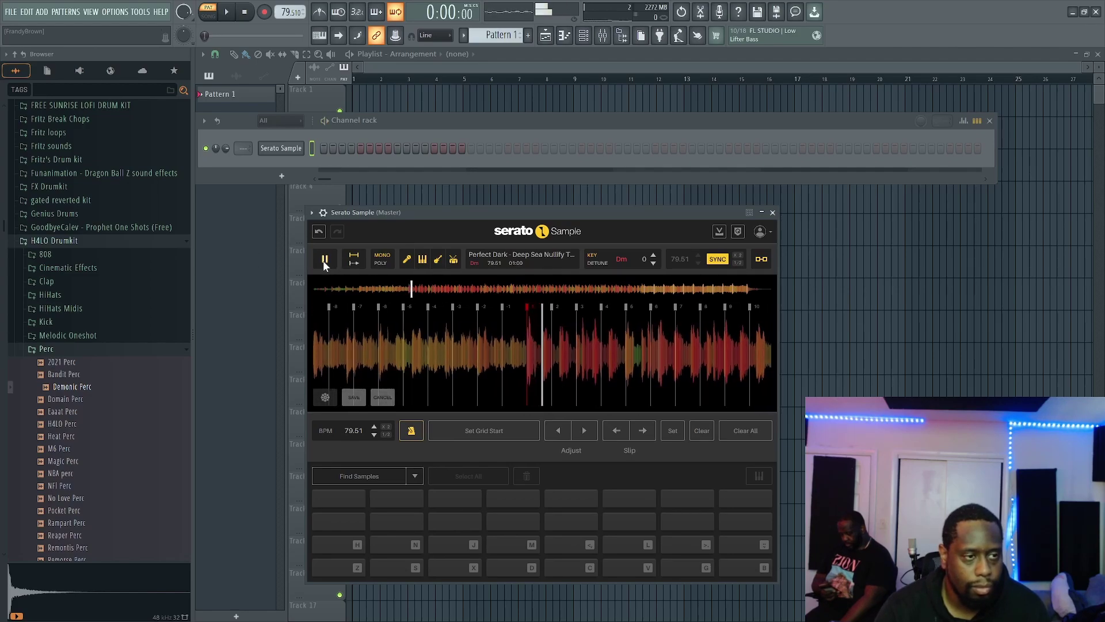
{"action": "left_click", "coordinate": [326, 427]}
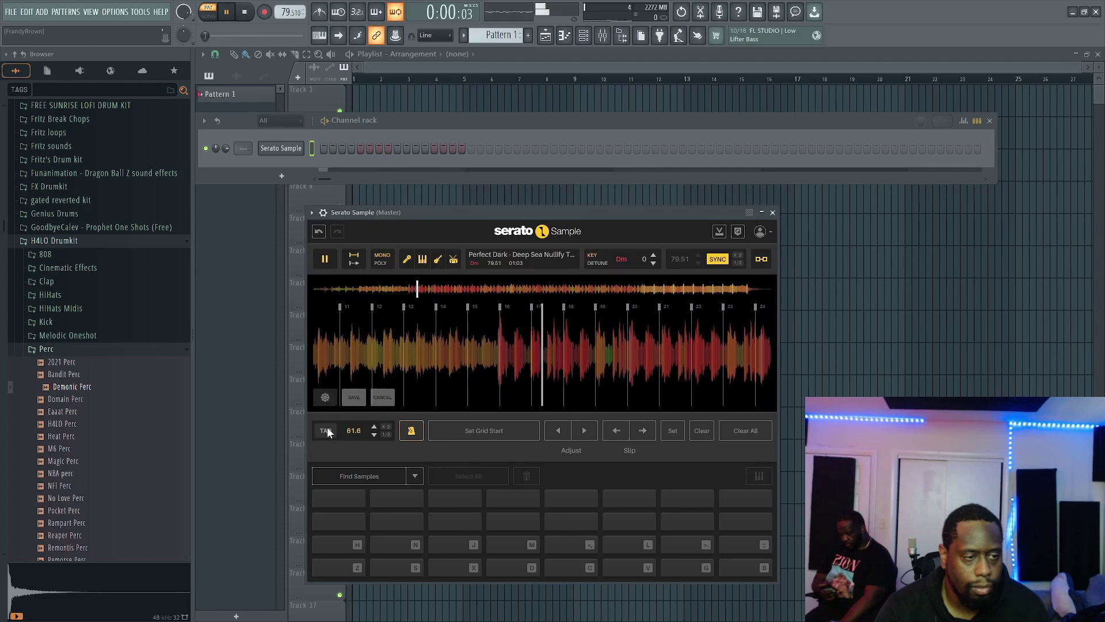
{"action": "left_click", "coordinate": [327, 427]}
{"action": "left_click", "coordinate": [327, 426]}
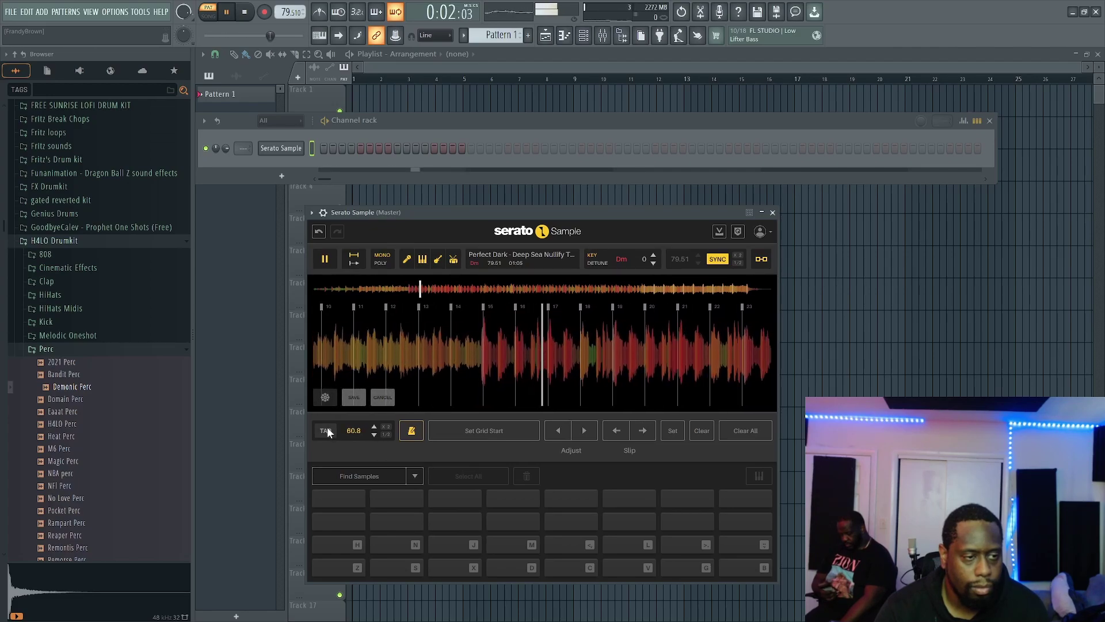
{"action": "left_click", "coordinate": [327, 427]}
{"action": "left_click", "coordinate": [327, 427]}
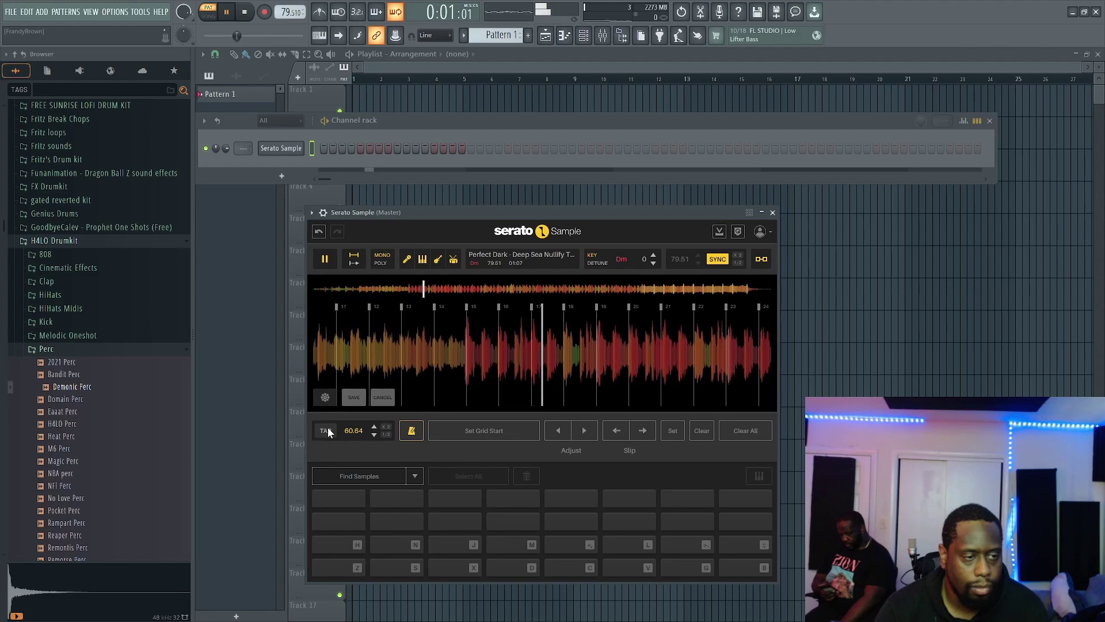
{"action": "left_click", "coordinate": [327, 427]}
{"action": "left_click", "coordinate": [327, 428]}
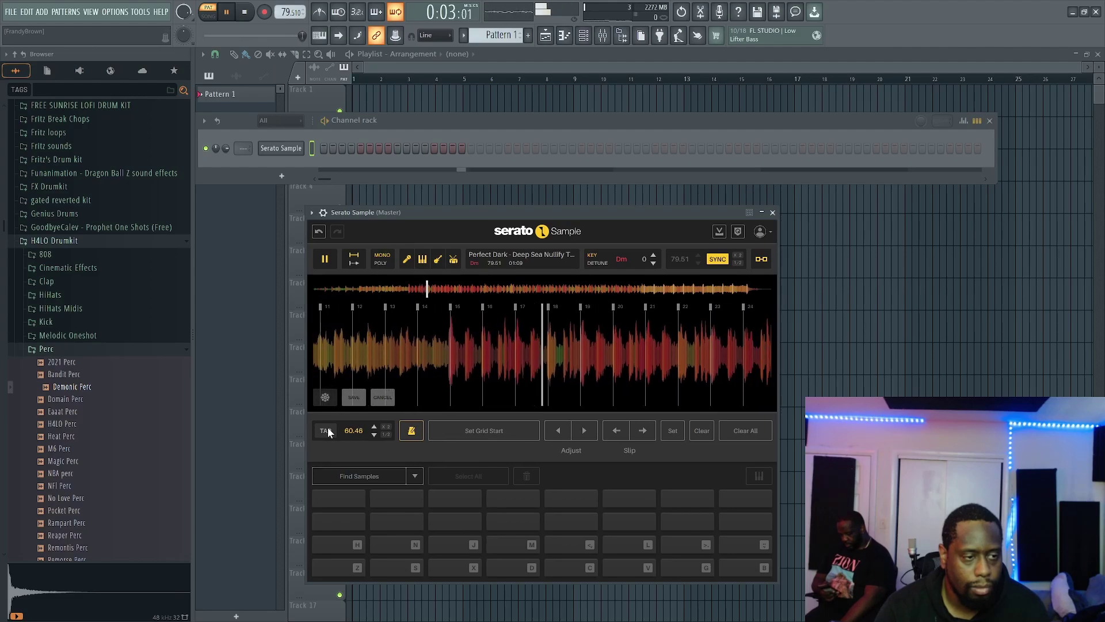
{"action": "left_click", "coordinate": [327, 427]}
{"action": "left_click", "coordinate": [327, 427]}
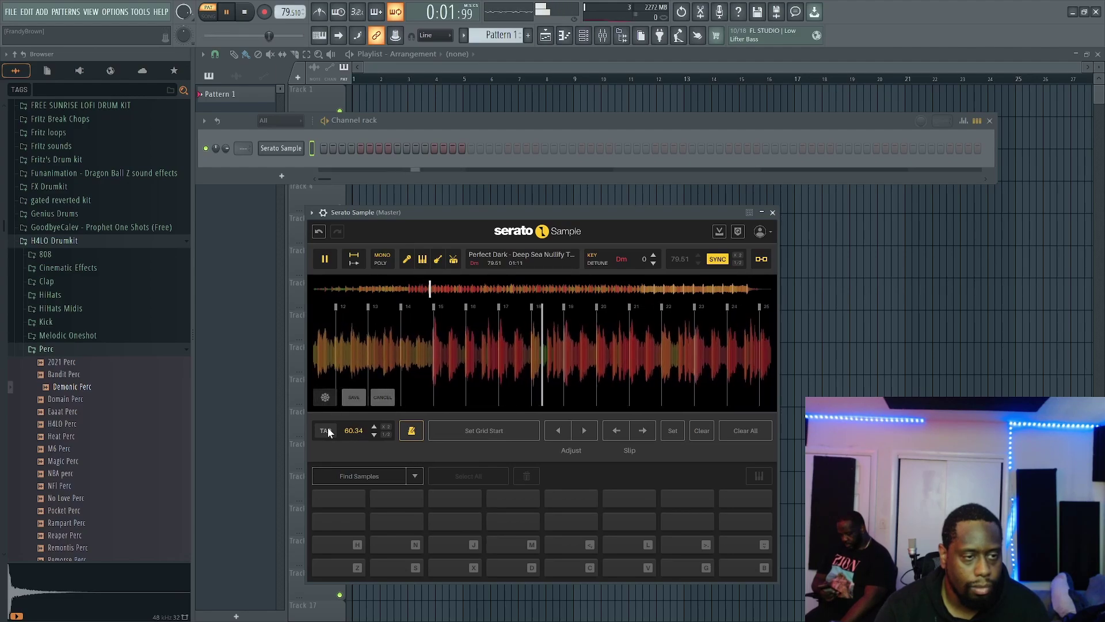
{"action": "left_click", "coordinate": [327, 427]}
{"action": "left_click", "coordinate": [327, 427]}
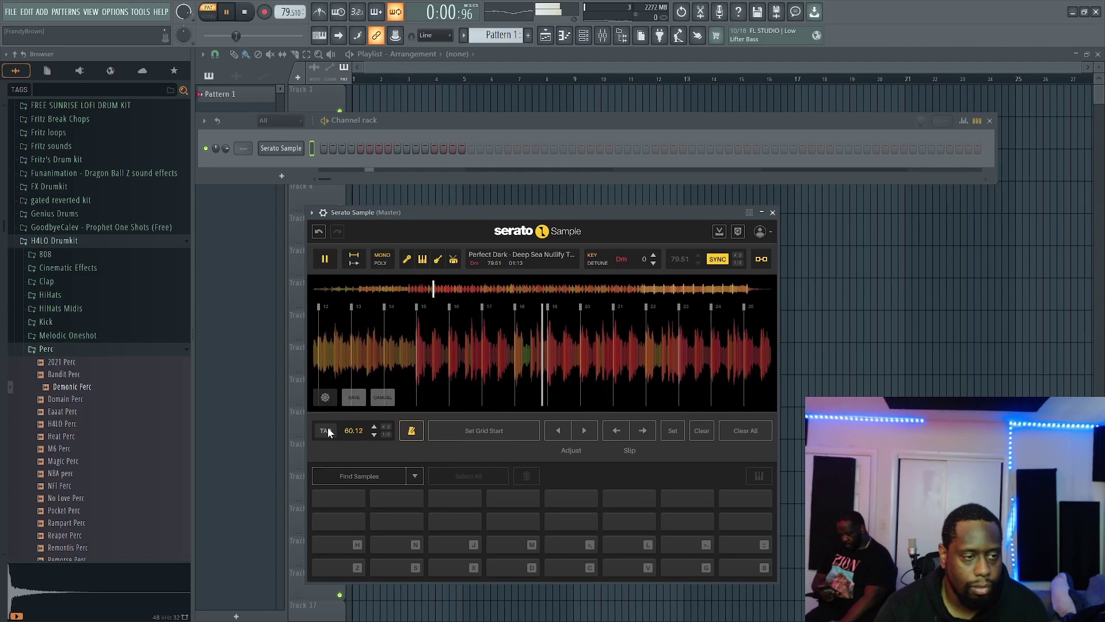
{"action": "left_click", "coordinate": [327, 428]}
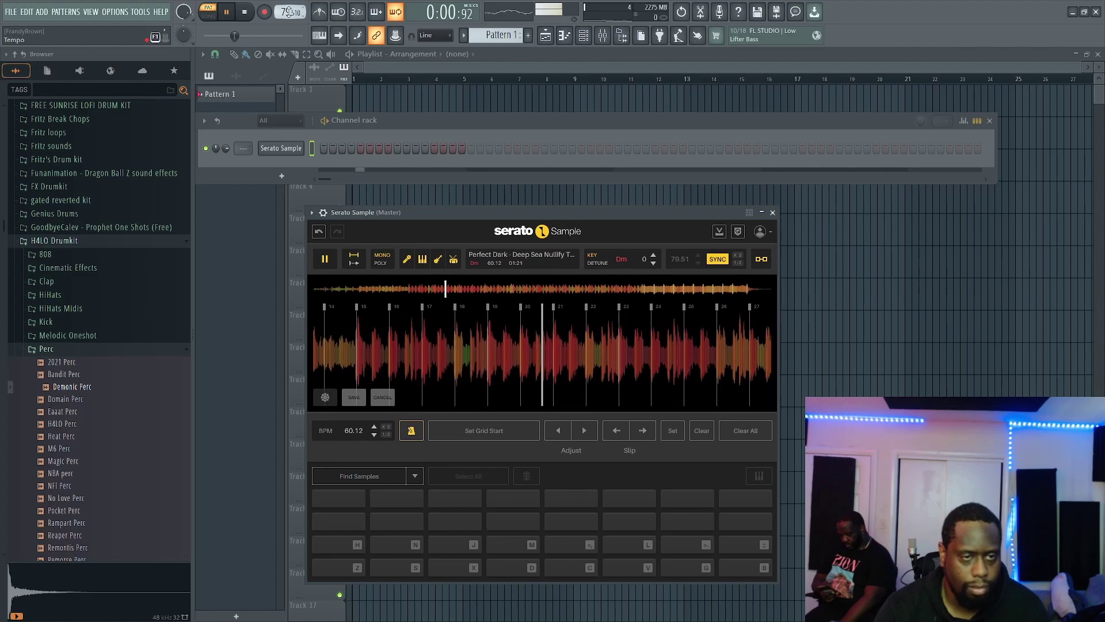
Switch the sample's host sync off and back on, and double its grid BPM to 120.25
{"action": "left_click", "coordinate": [715, 259]}
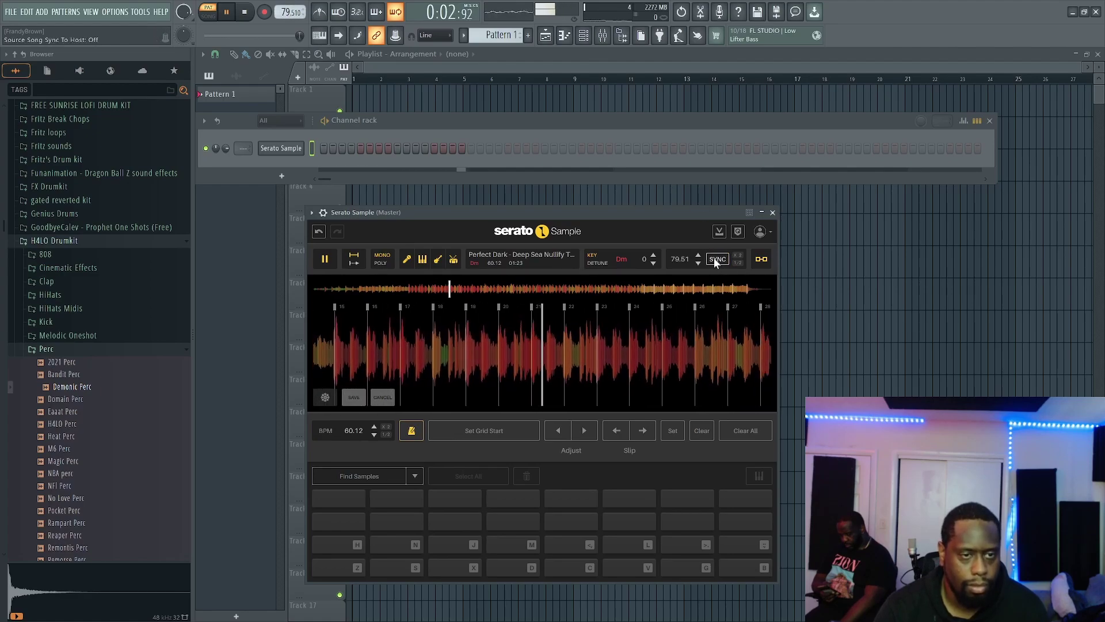
{"action": "left_click", "coordinate": [715, 259]}
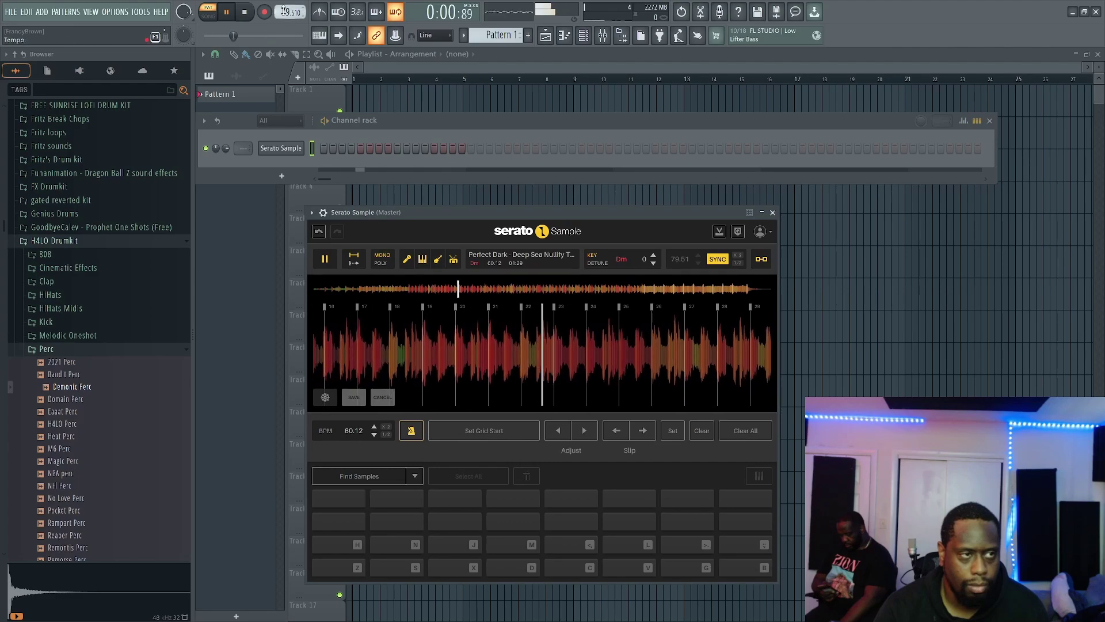
{"action": "left_click", "coordinate": [388, 427]}
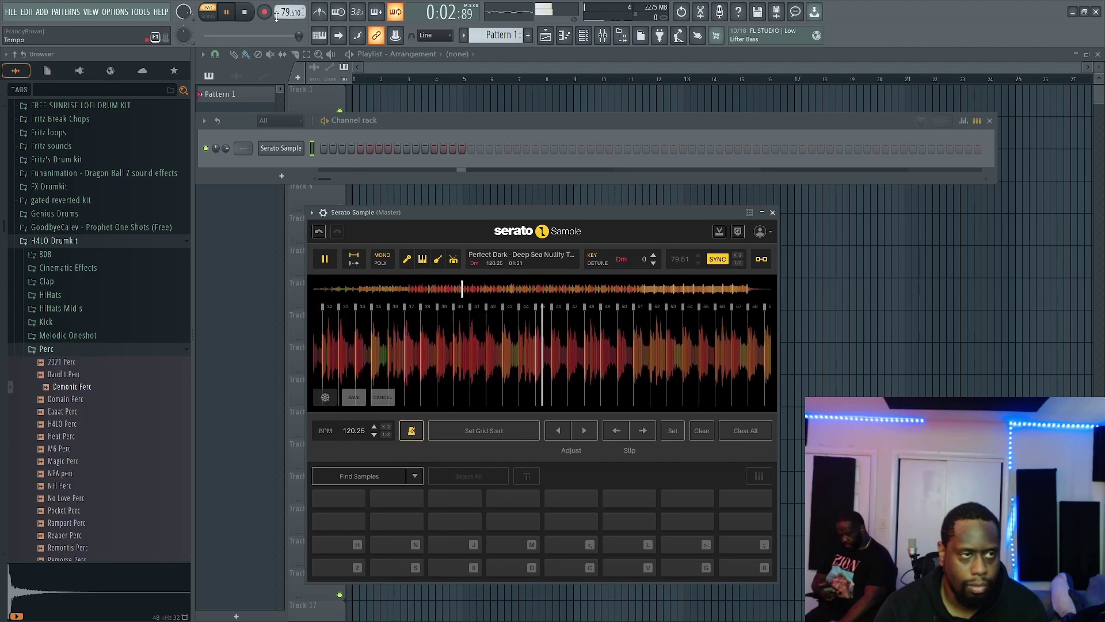
Set the project tempo to 120 BPM
{"action": "right_click", "coordinate": [292, 11]}
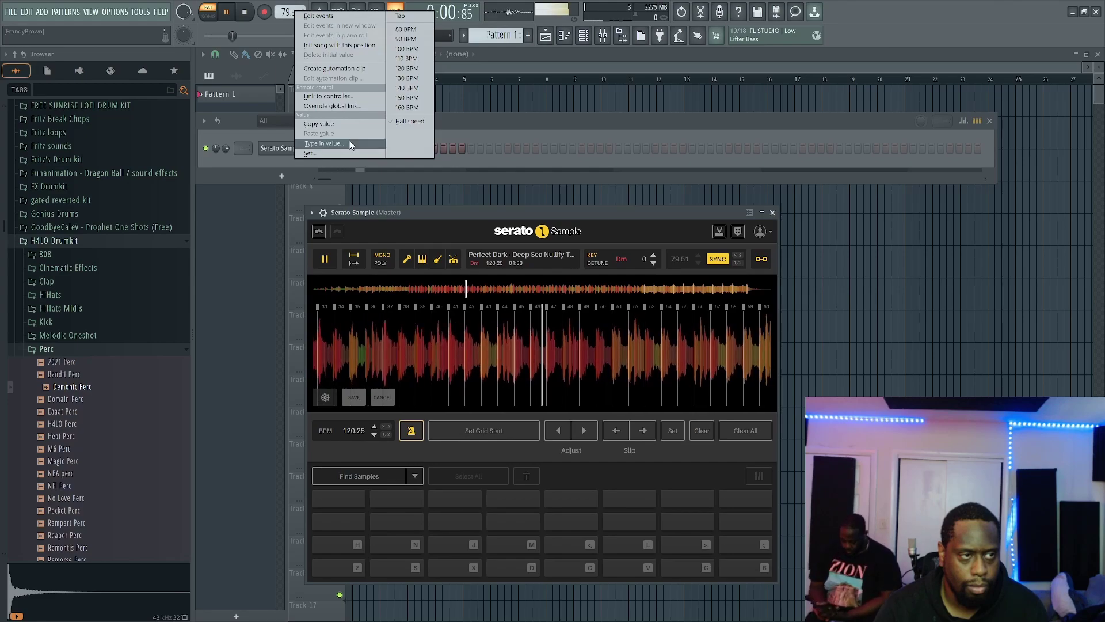
{"action": "left_click", "coordinate": [322, 143]}
{"action": "type", "text": "120"}
{"action": "key", "text": "Return"}
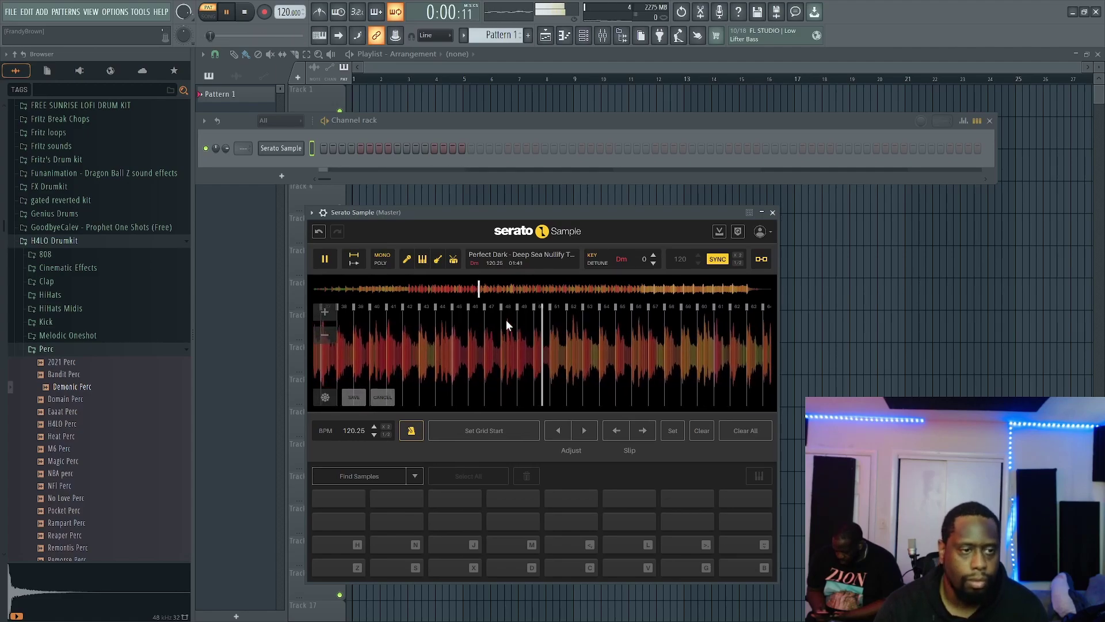
Stop playback and examine how the beat grid lines up with the drum entry near 00:58
{"action": "key", "text": "space"}
{"action": "left_click_drag", "start_coordinate": [505, 319], "coordinate": [673, 316]}
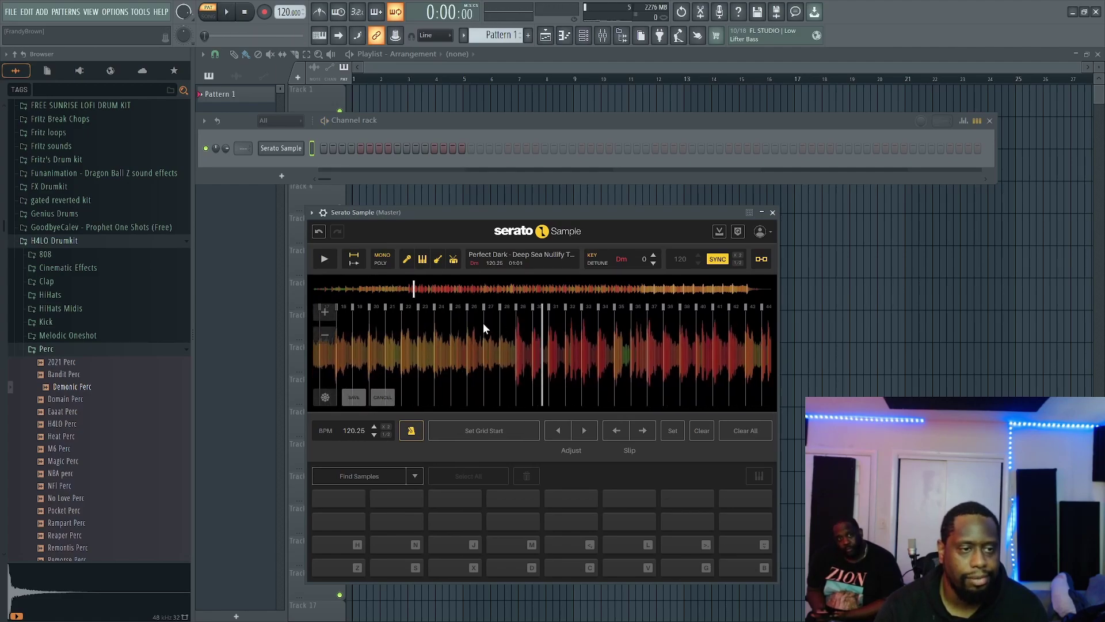
{"action": "left_click_drag", "start_coordinate": [499, 331], "coordinate": [538, 333]}
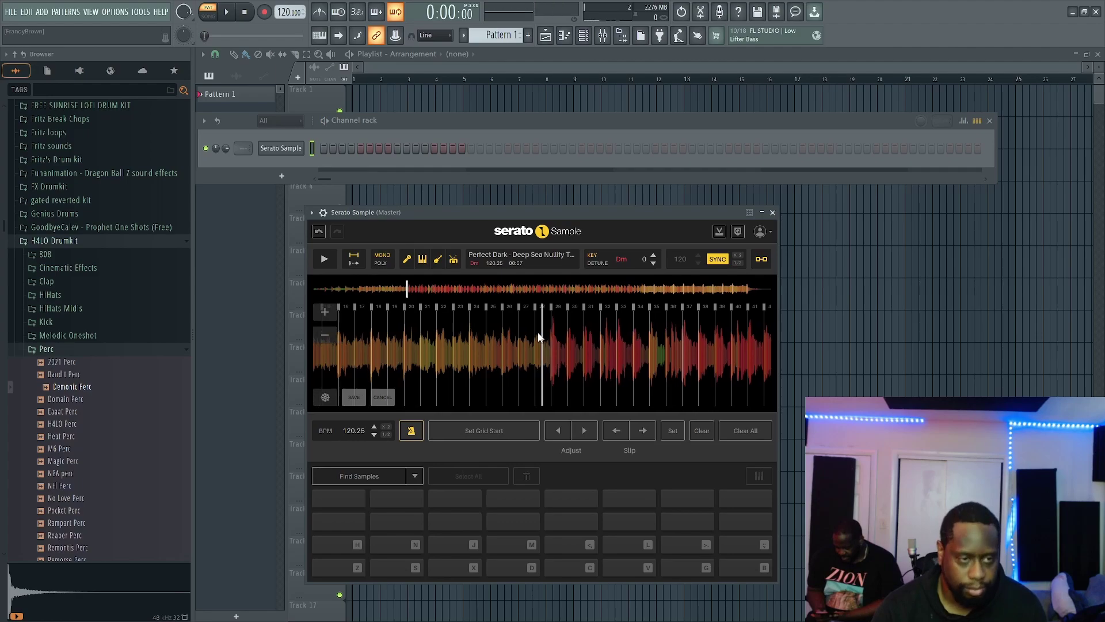
{"action": "scroll", "coordinate": [593, 325], "scroll_direction": "up", "scroll_amount": 5}
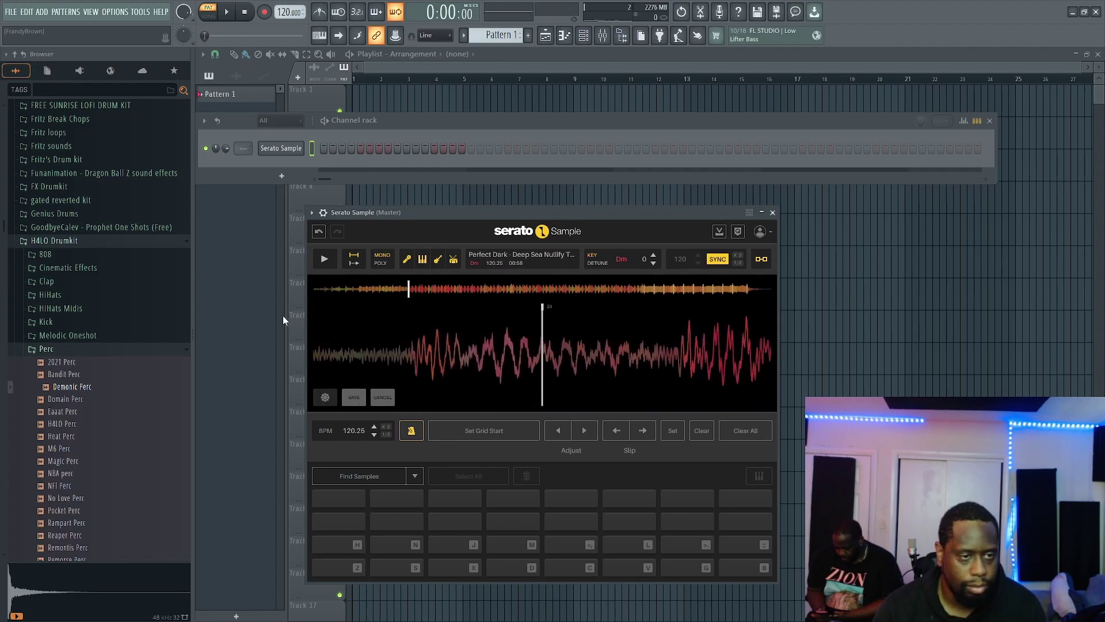
{"action": "left_click", "coordinate": [323, 261]}
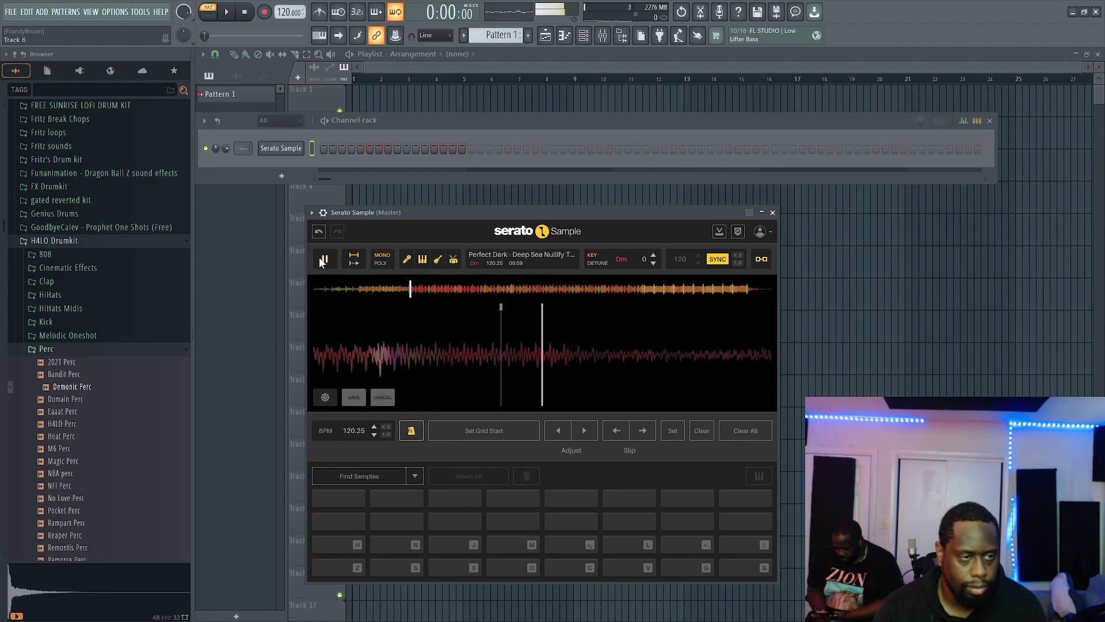
{"action": "left_click", "coordinate": [324, 260]}
{"action": "scroll", "coordinate": [409, 357], "scroll_direction": "up", "scroll_amount": 3}
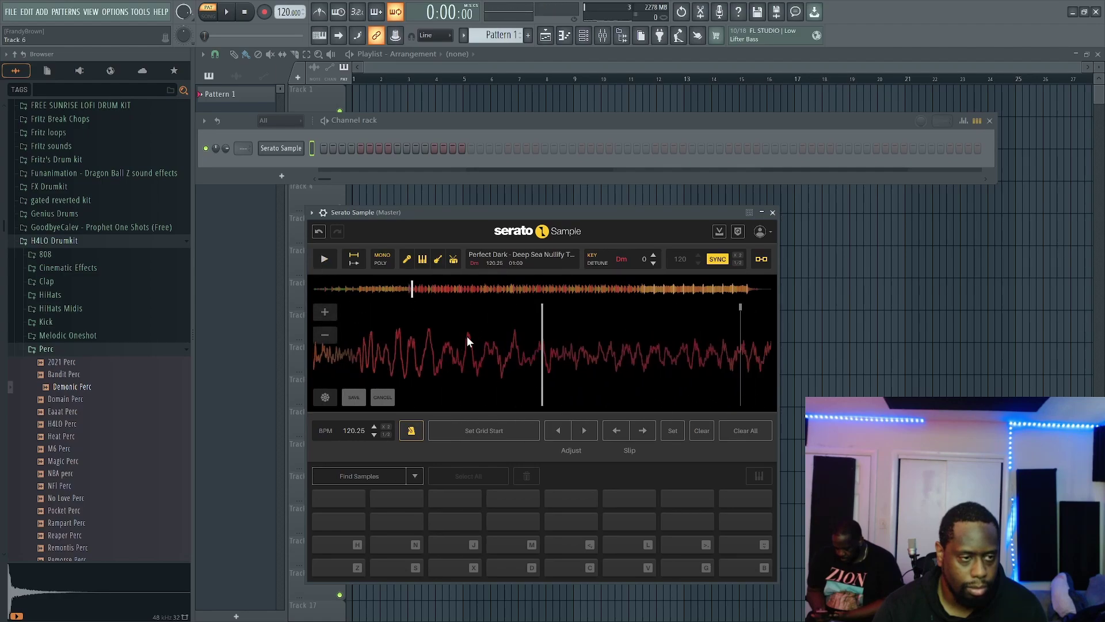
Audition the passage from about 00:50 up to about 00:57, stopping just before the drum entry
{"action": "scroll", "coordinate": [467, 338], "scroll_direction": "down", "scroll_amount": 4}
{"action": "left_click_drag", "start_coordinate": [461, 337], "coordinate": [564, 337]}
{"action": "key", "text": "space"}
{"action": "key", "text": "space"}
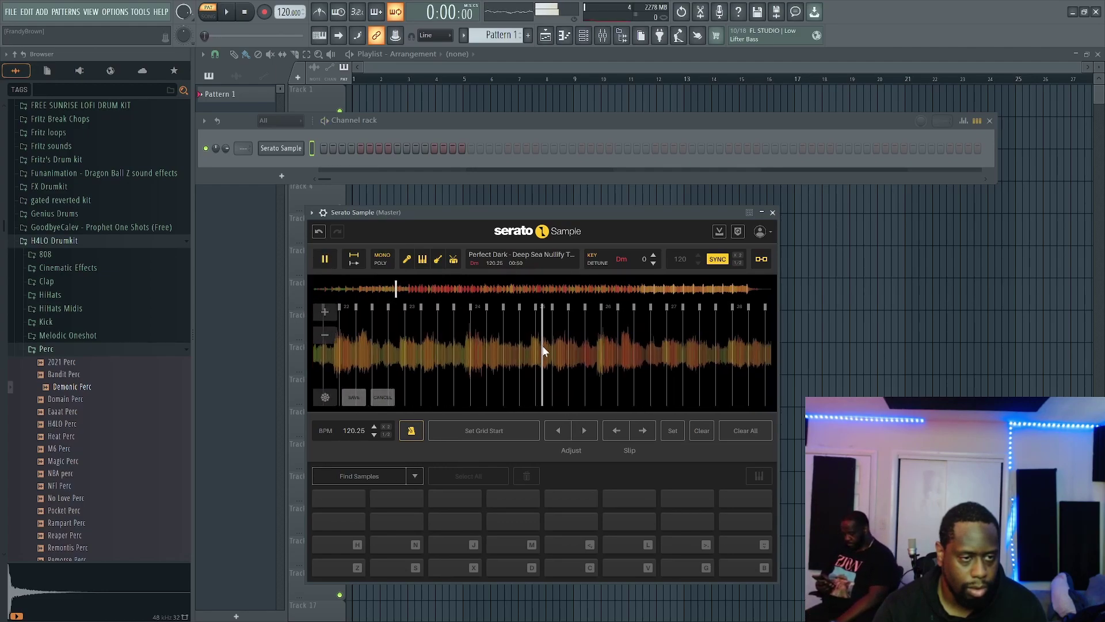
{"action": "scroll", "coordinate": [572, 360], "scroll_direction": "up", "scroll_amount": 2}
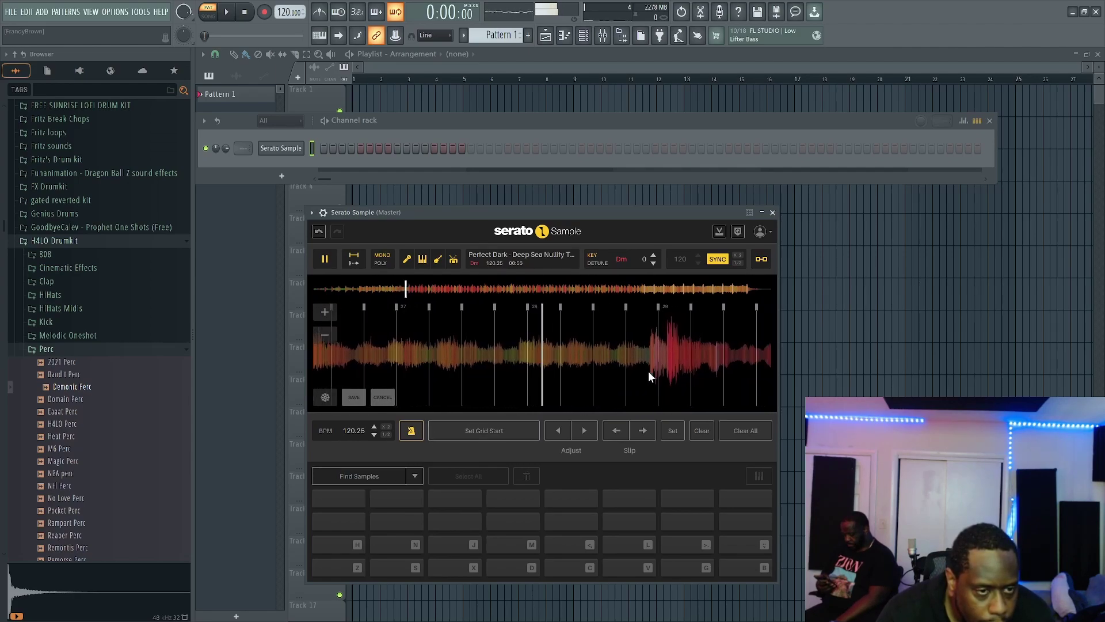
{"action": "key", "text": "space"}
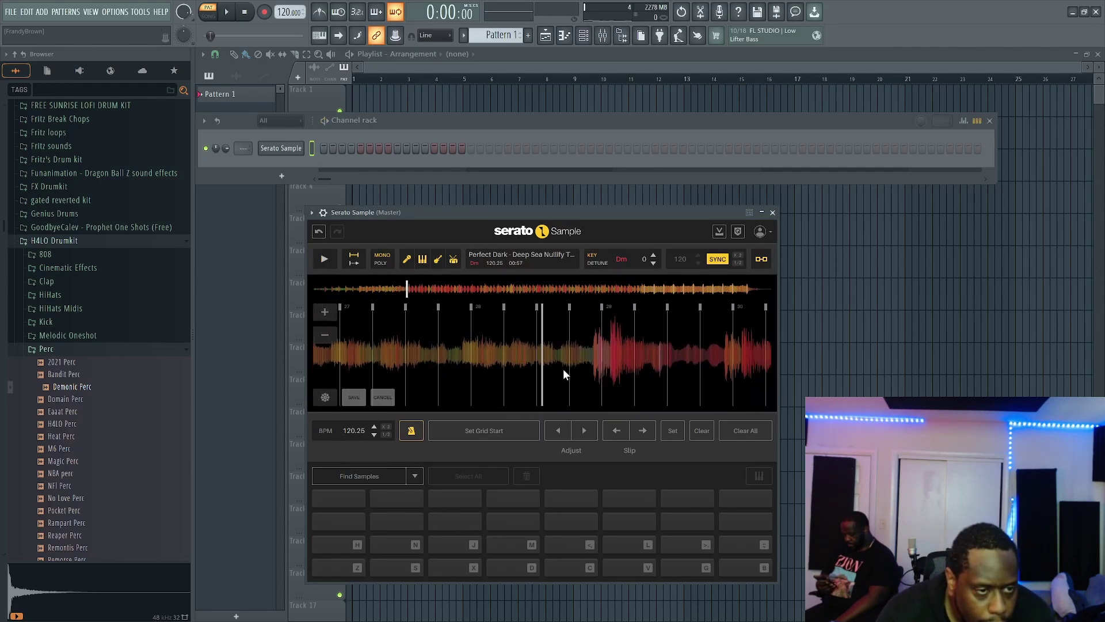
Slip the beat grid earlier until bar 29 meets the drum entry near 00:58, and audition the alignment
{"action": "left_click", "coordinate": [619, 427]}
{"action": "left_click", "coordinate": [619, 426]}
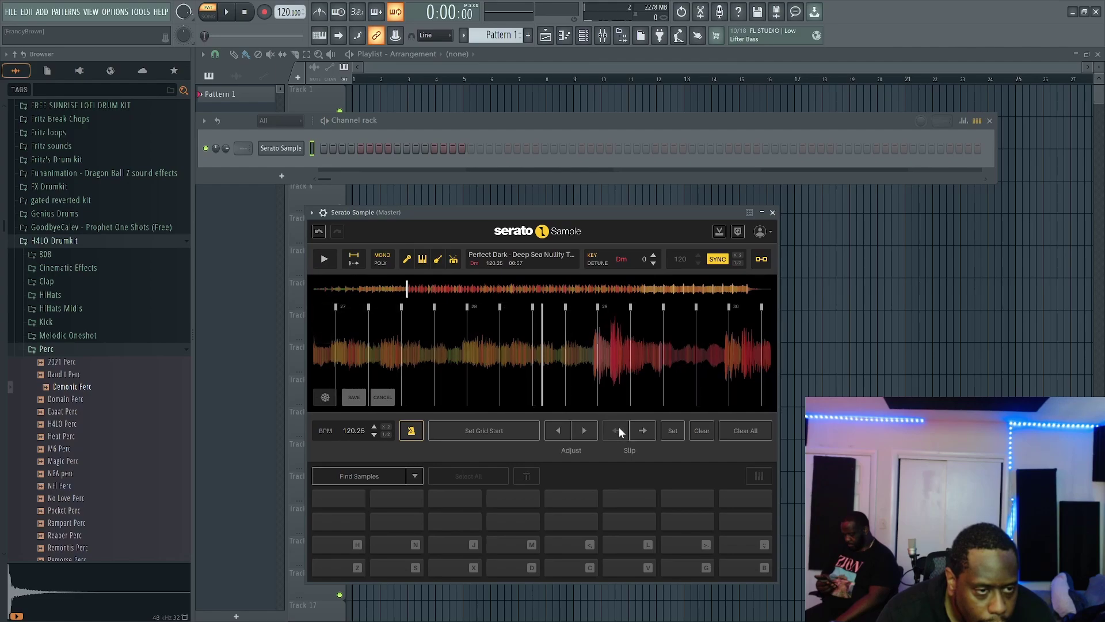
{"action": "left_click", "coordinate": [619, 427]}
{"action": "left_click", "coordinate": [619, 426]}
{"action": "left_click", "coordinate": [619, 427]}
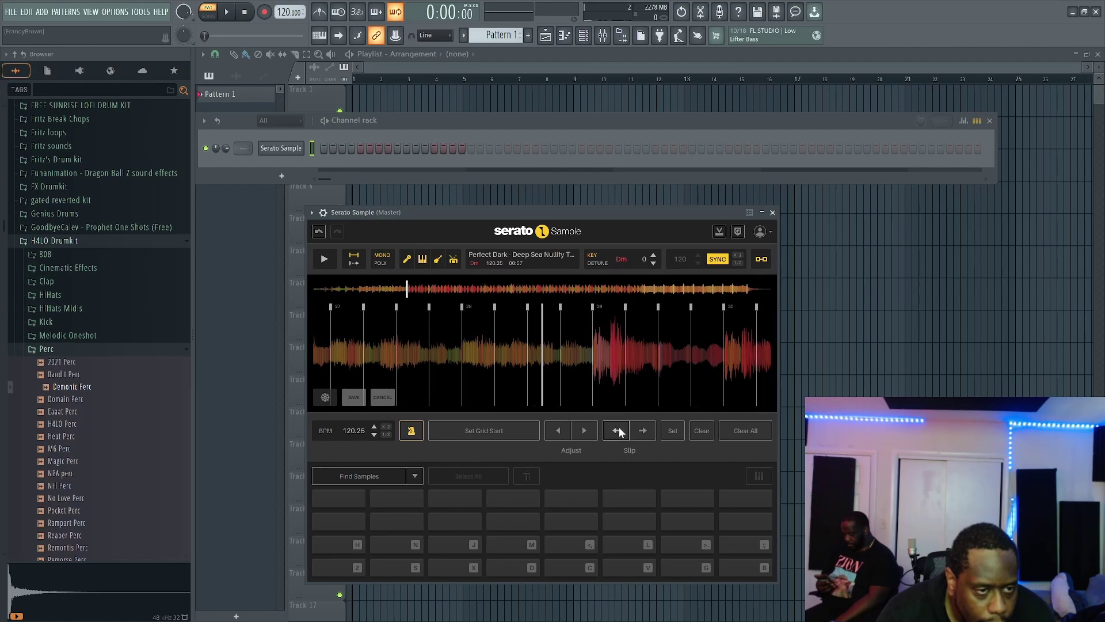
{"action": "left_click", "coordinate": [332, 261]}
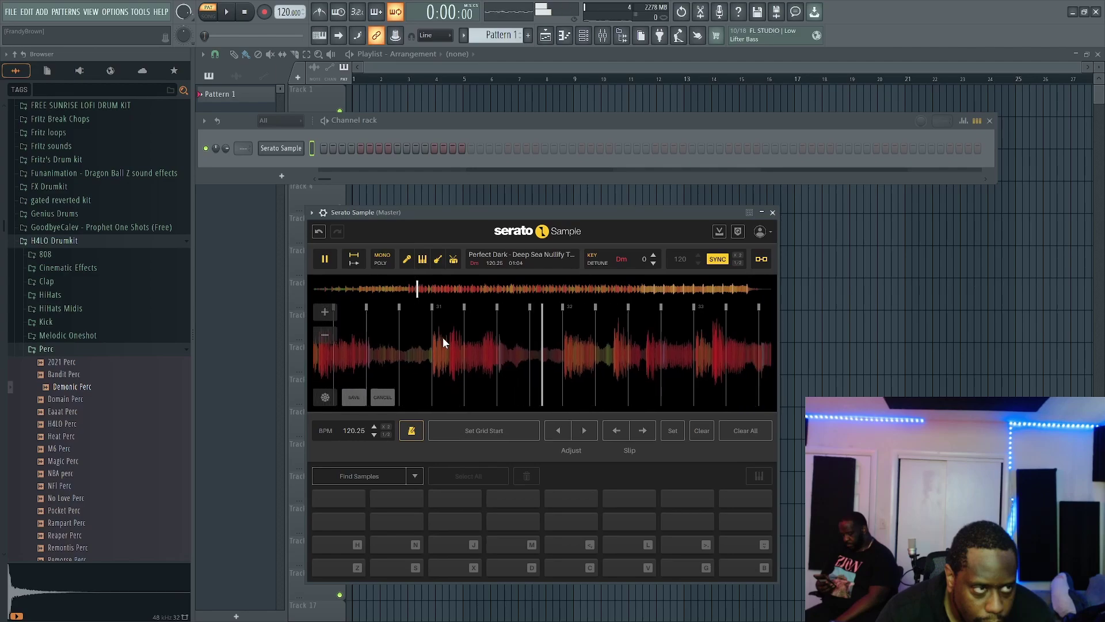
Stop the audition and place the playhead precisely on the bar 29 grid marker near 00:58
{"action": "mouse_move", "coordinate": [443, 337]}
{"action": "left_mouse_down"}
{"action": "mouse_move", "coordinate": [730, 328]}
{"action": "mouse_move", "coordinate": [466, 334]}
{"action": "mouse_move", "coordinate": [680, 331]}
{"action": "left_mouse_up"}
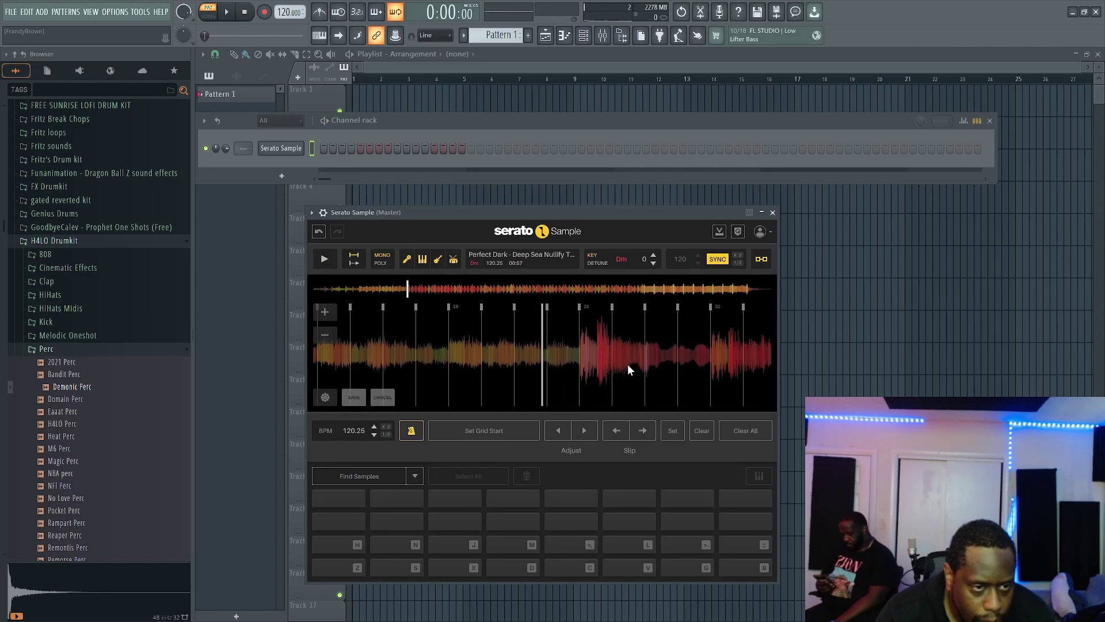
{"action": "left_click_drag", "start_coordinate": [629, 366], "coordinate": [592, 370]}
{"action": "scroll", "coordinate": [547, 378], "scroll_direction": "up", "scroll_amount": 5}
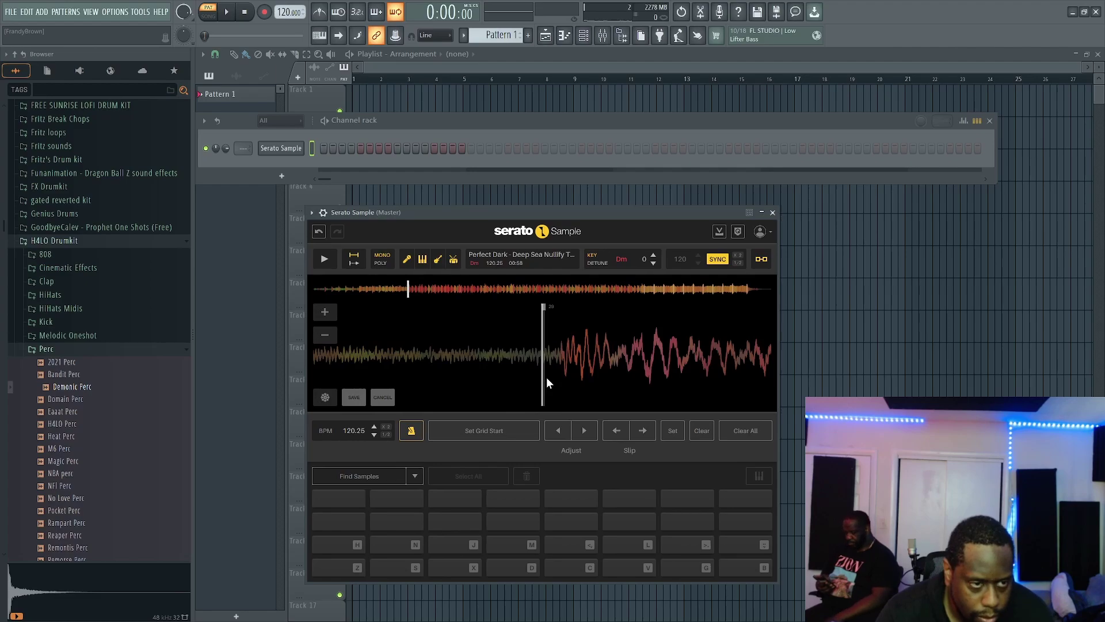
{"action": "left_click_drag", "start_coordinate": [581, 313], "coordinate": [579, 312]}
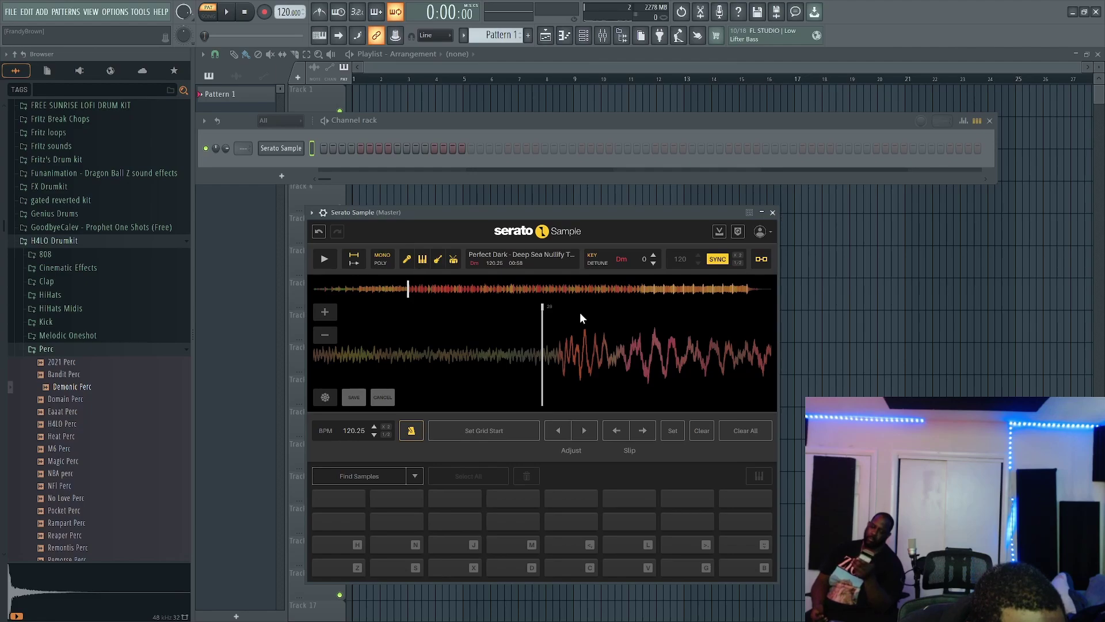
Fill the pads with Set Slicer from the playhead and audition some of the slices
{"action": "left_click", "coordinate": [420, 470]}
{"action": "left_click", "coordinate": [347, 521]}
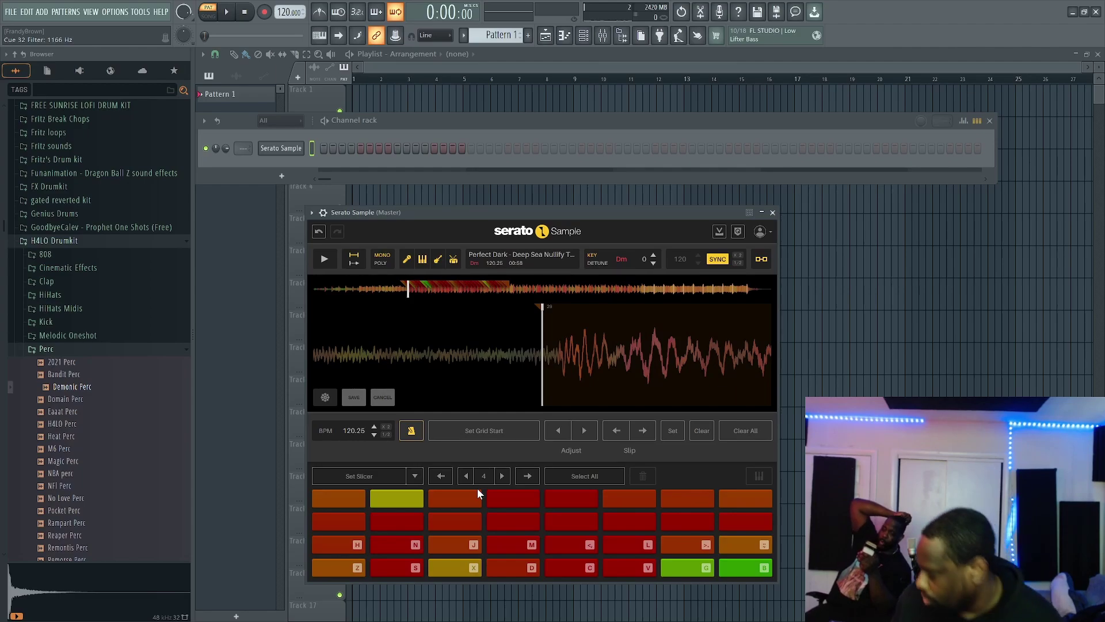
{"action": "key", "text": "z"}
{"action": "key", "text": "h"}
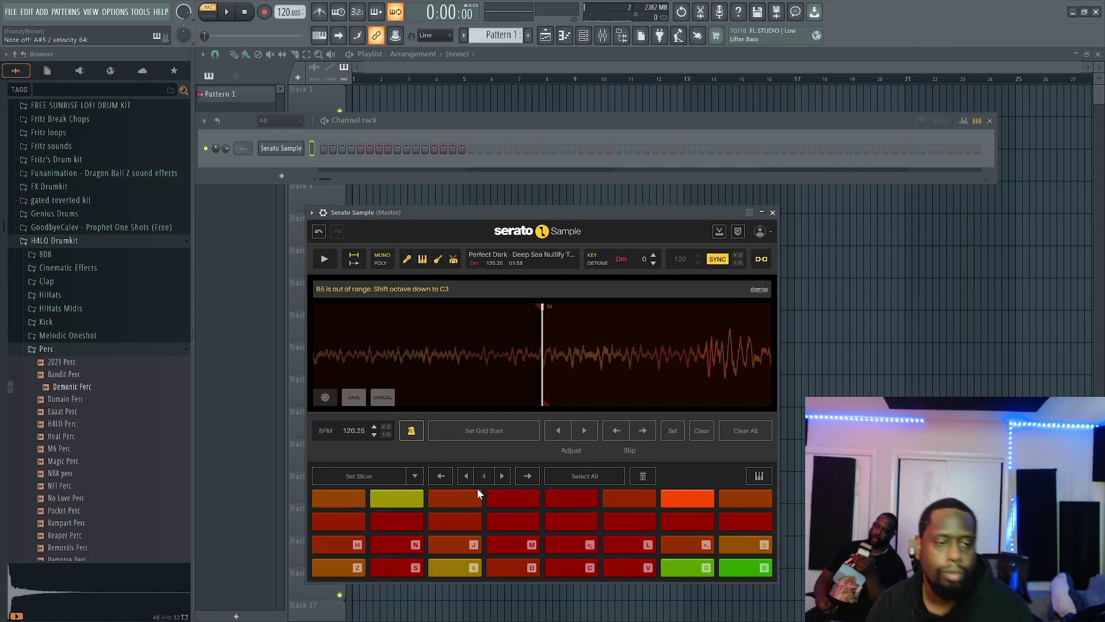
Increase the slicer length to 8 beats and audition the first two slices
{"action": "left_click", "coordinate": [502, 476]}
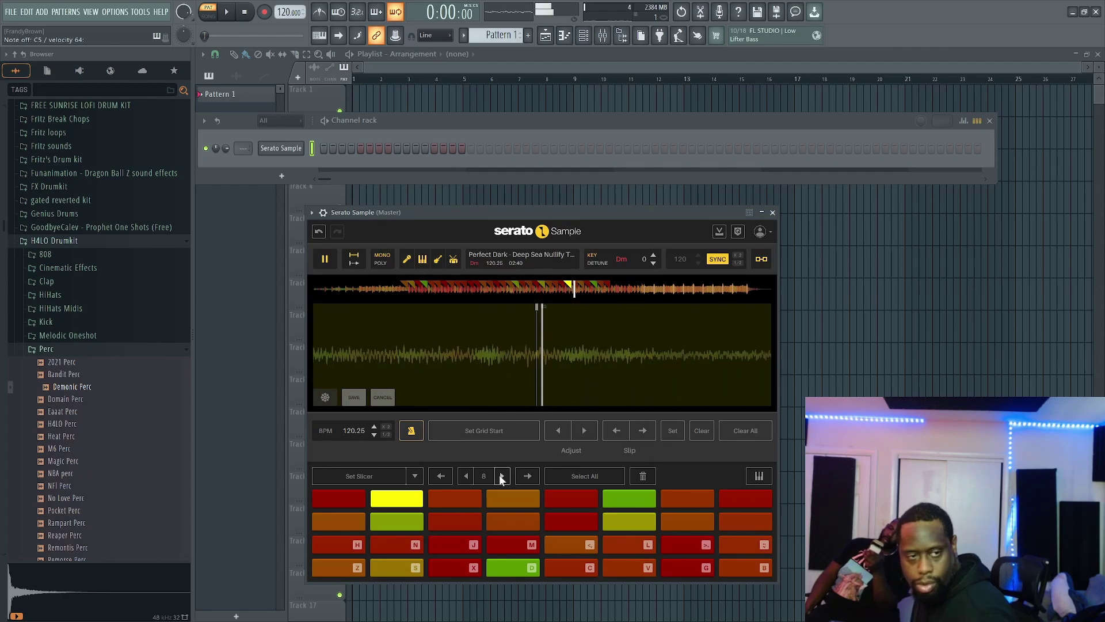
{"action": "key", "text": "z"}
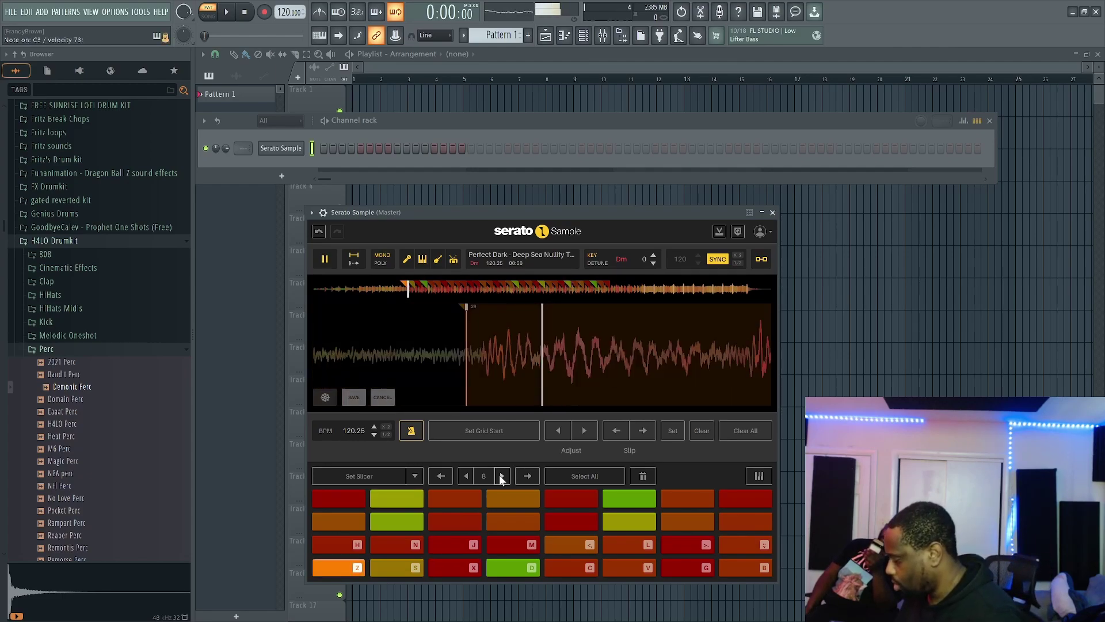
{"action": "key", "text": "s"}
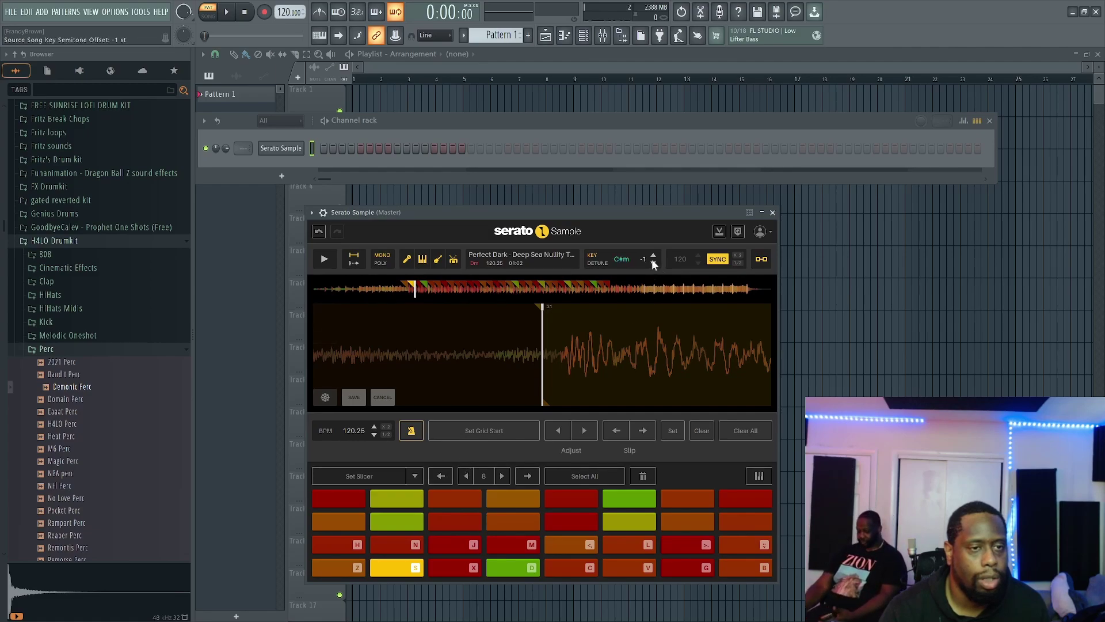
Transpose the sample down to -2 semitones (Cm) and audition slices from the lower three pad rows
{"action": "key", "text": "z"}
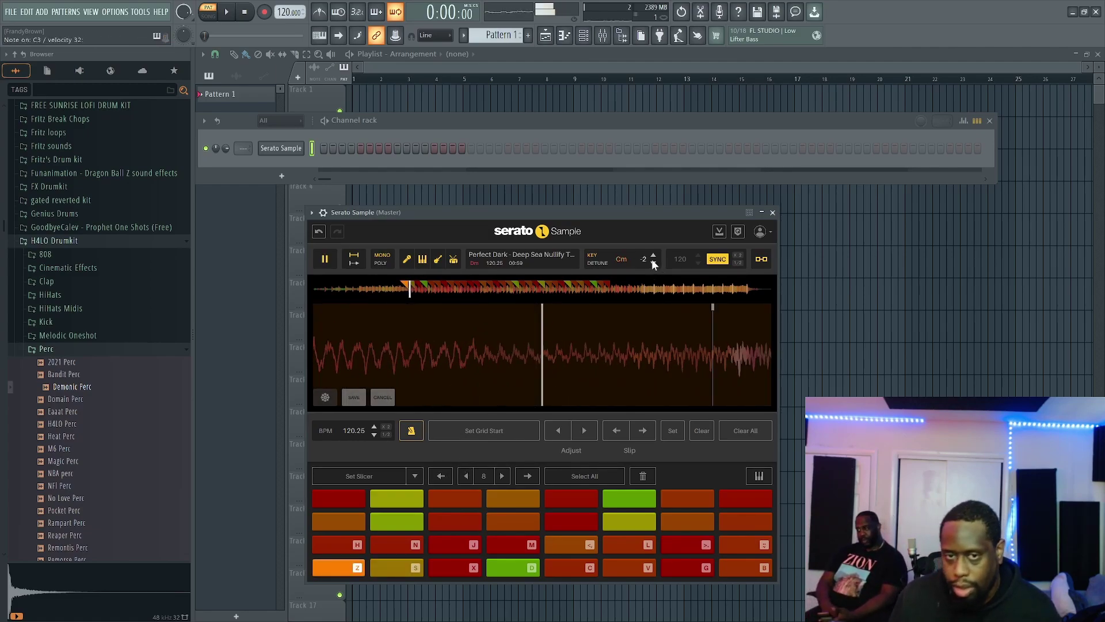
{"action": "key", "text": "s"}
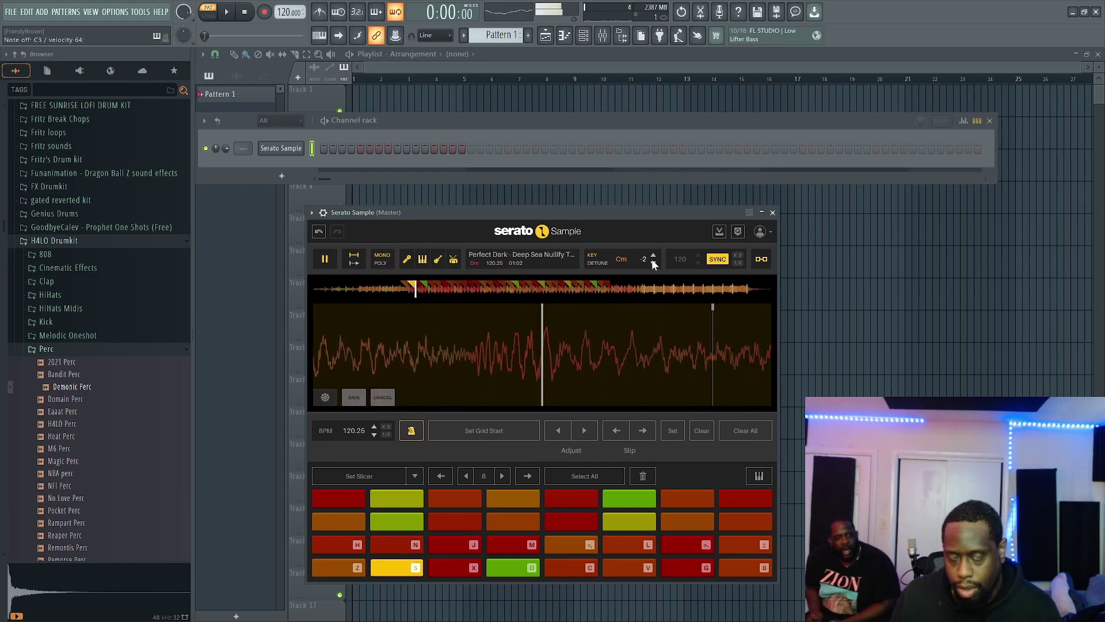
{"action": "key", "text": "n"}
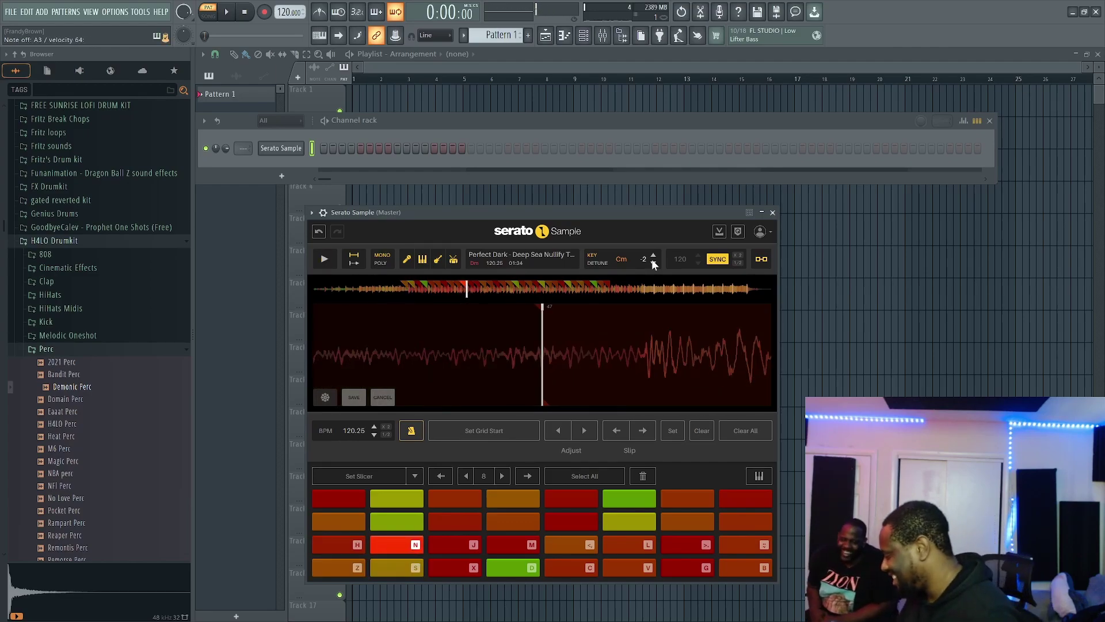
{"action": "key", "text": "h"}
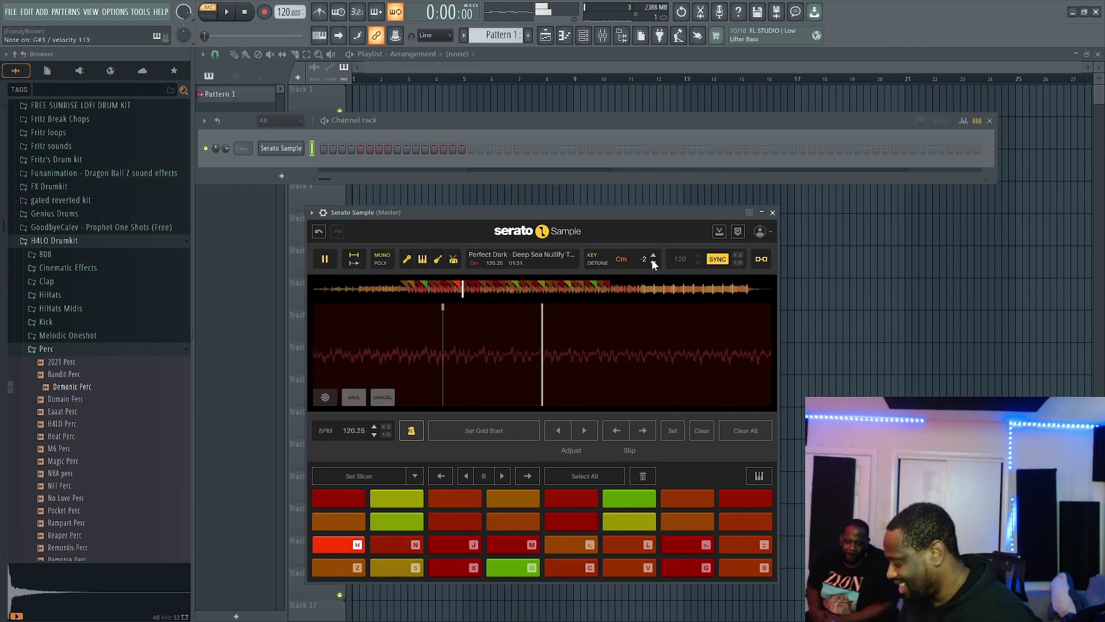
{"action": "key", "text": "n"}
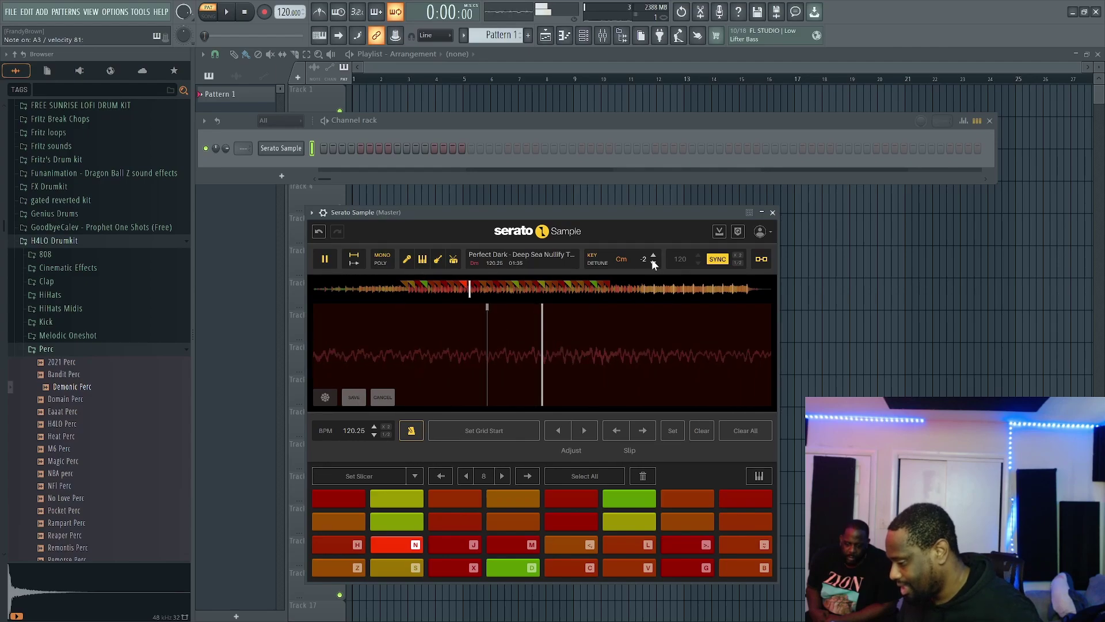
{"action": "key", "text": "q"}
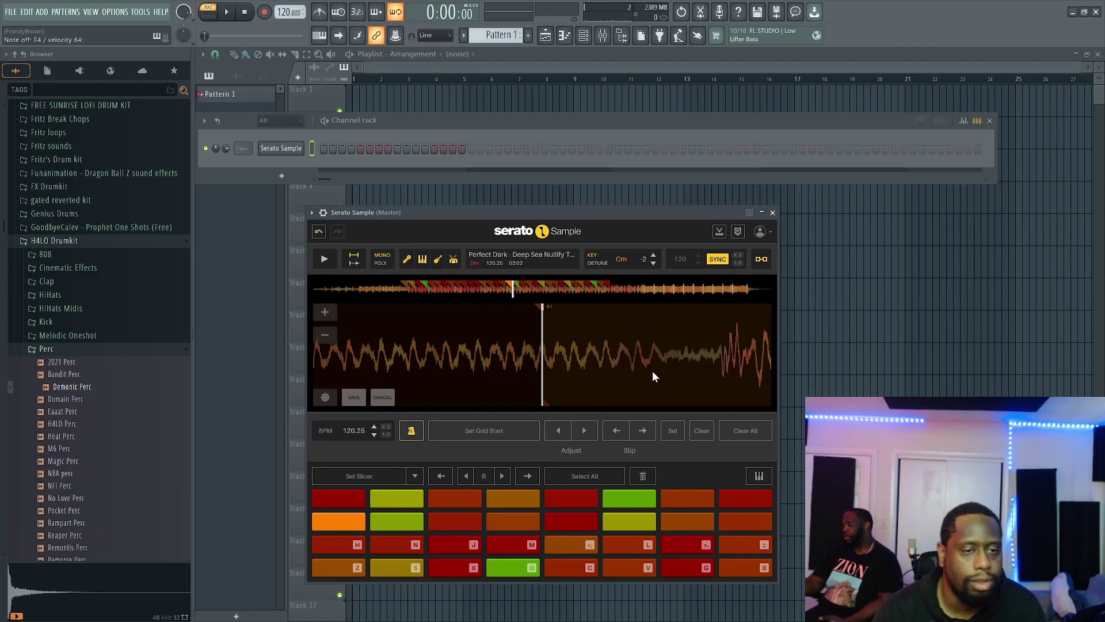
Switch to Google Chrome in guest mode and maximize the browser window
{"action": "scroll", "coordinate": [638, 354], "scroll_direction": "down", "scroll_amount": 3}
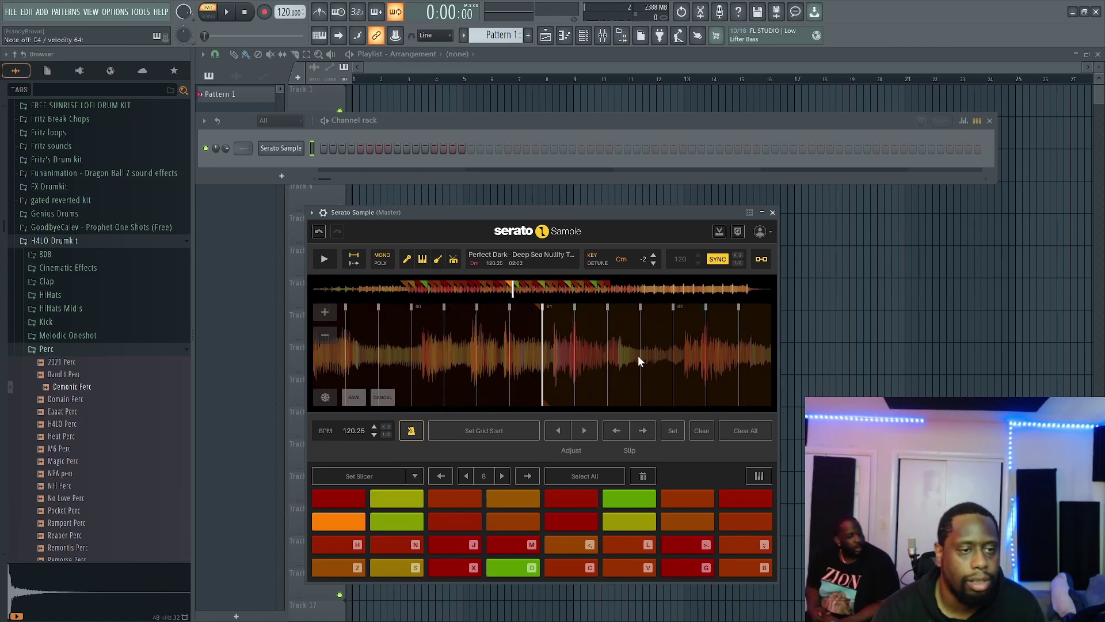
{"action": "mouse_move", "coordinate": [277, 601]}
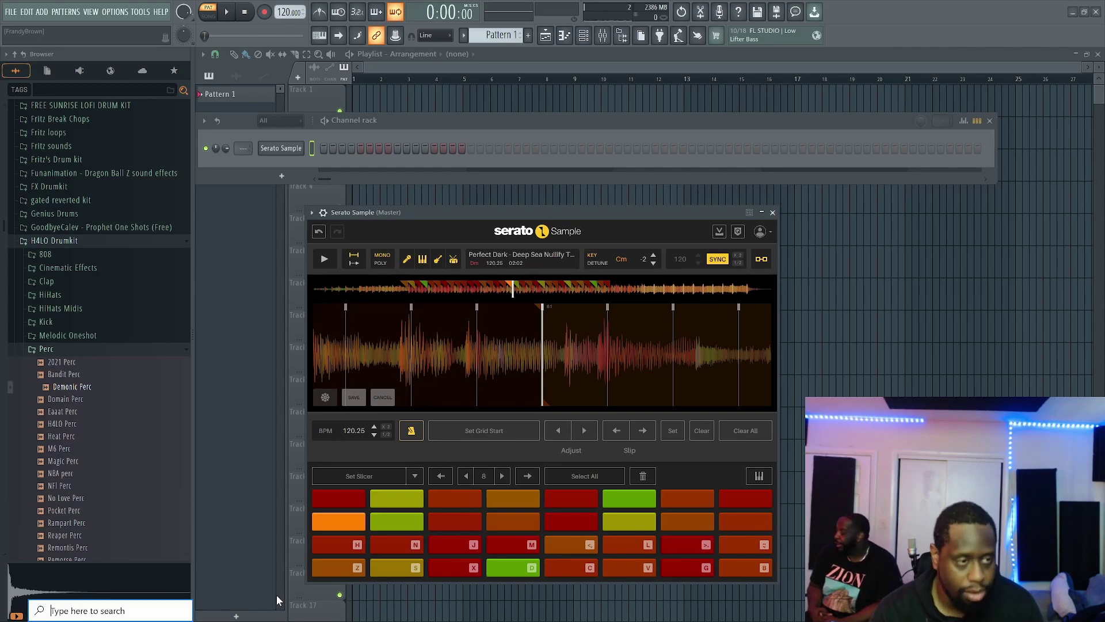
{"action": "key", "text": "super"}
{"action": "left_click", "coordinate": [321, 610]}
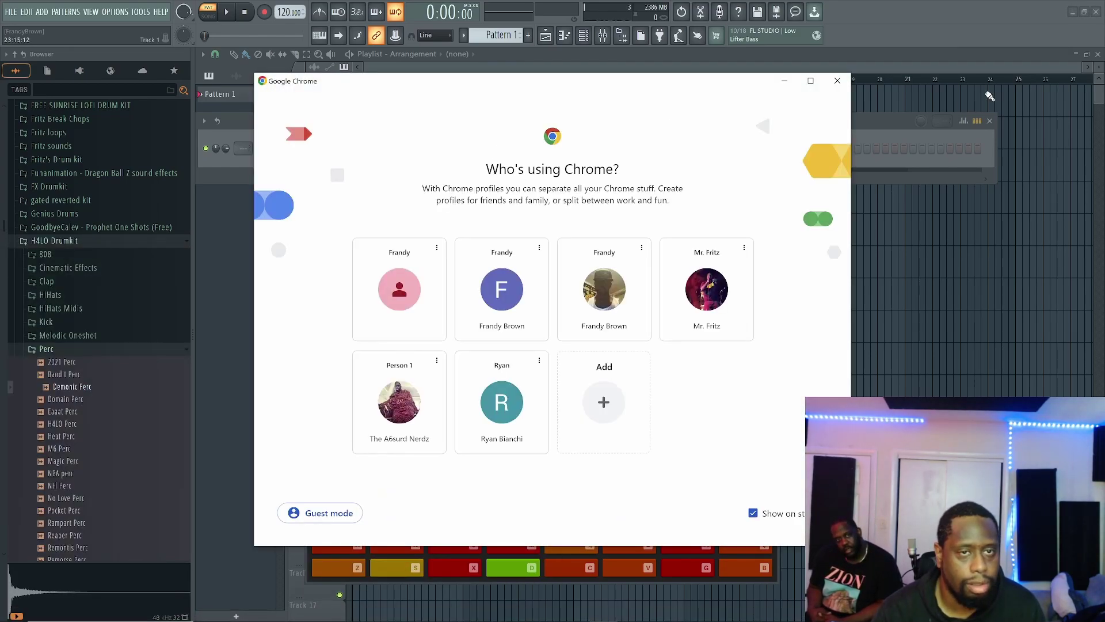
{"action": "left_click", "coordinate": [324, 513]}
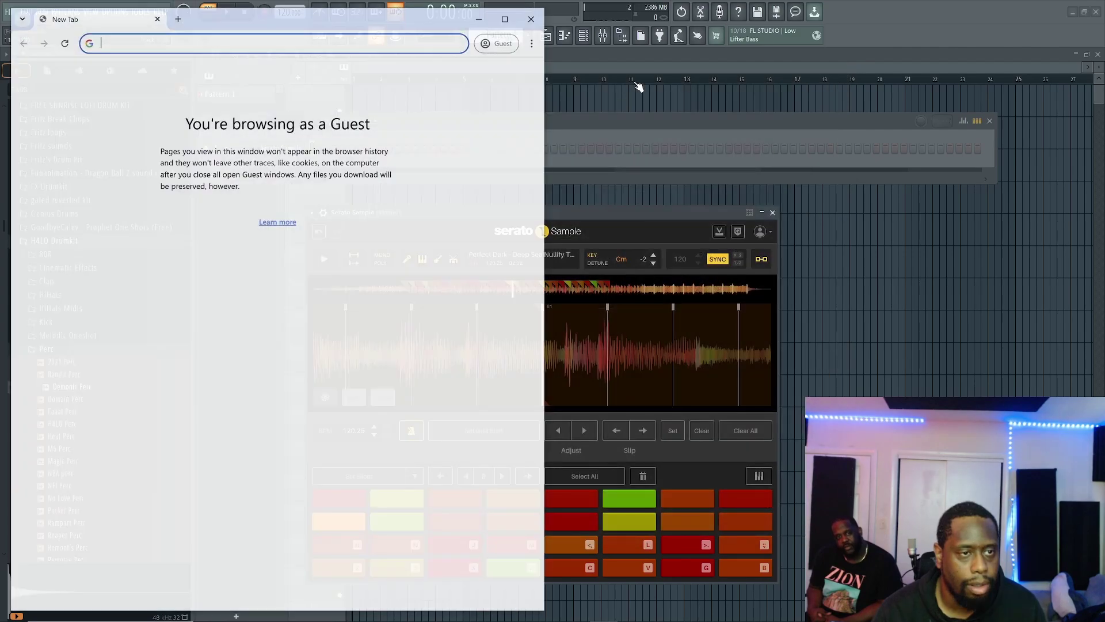
{"action": "left_click", "coordinate": [506, 18]}
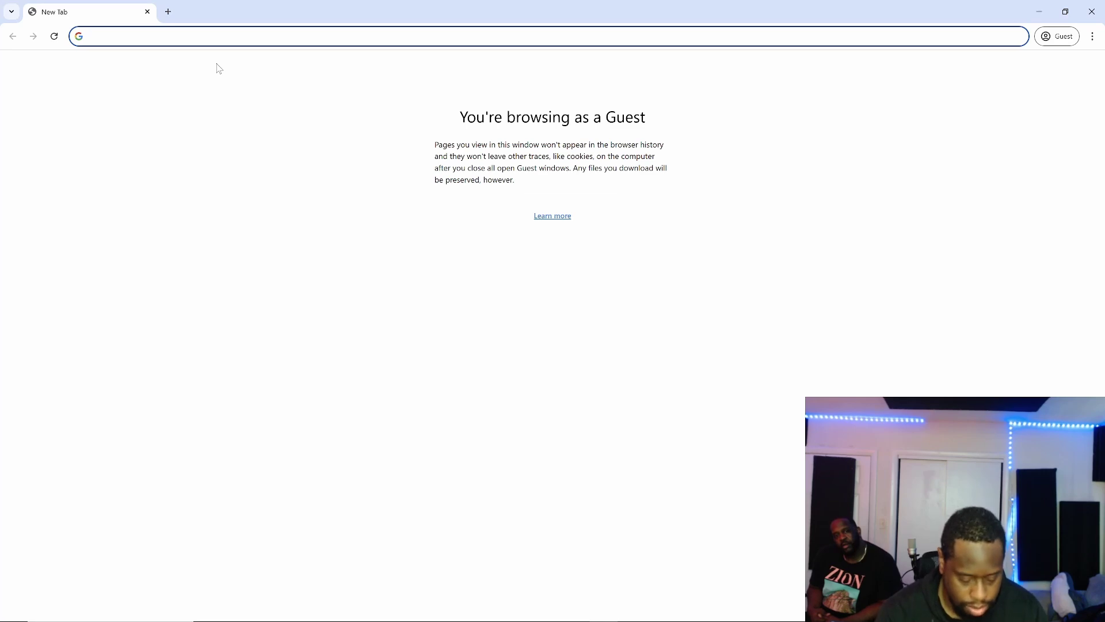
{"action": "type", "text": "TUNEBAT.COM"}
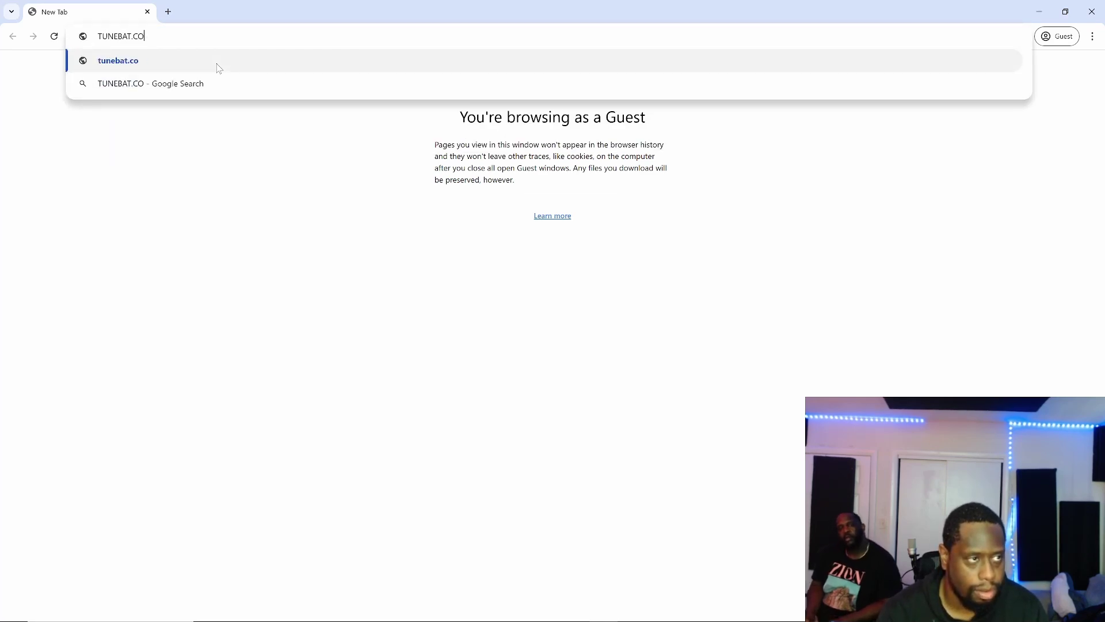
{"action": "key", "text": "BackSpace"}
{"action": "key", "text": "BackSpace"}
{"action": "key", "text": "BackSpace"}
{"action": "key", "text": "BackSpace"}
{"action": "key", "text": "BackSpace"}
{"action": "key", "text": "BackSpace"}
{"action": "key", "text": "BackSpace"}
{"action": "key", "text": "BackSpace"}
{"action": "key", "text": "BackSpace"}
{"action": "key", "text": "BackSpace"}
Search the web for "bpm finder" and connect the computer to the Iluhdis Music Wi-Fi network
{"action": "type", "text": "bpm finder"}
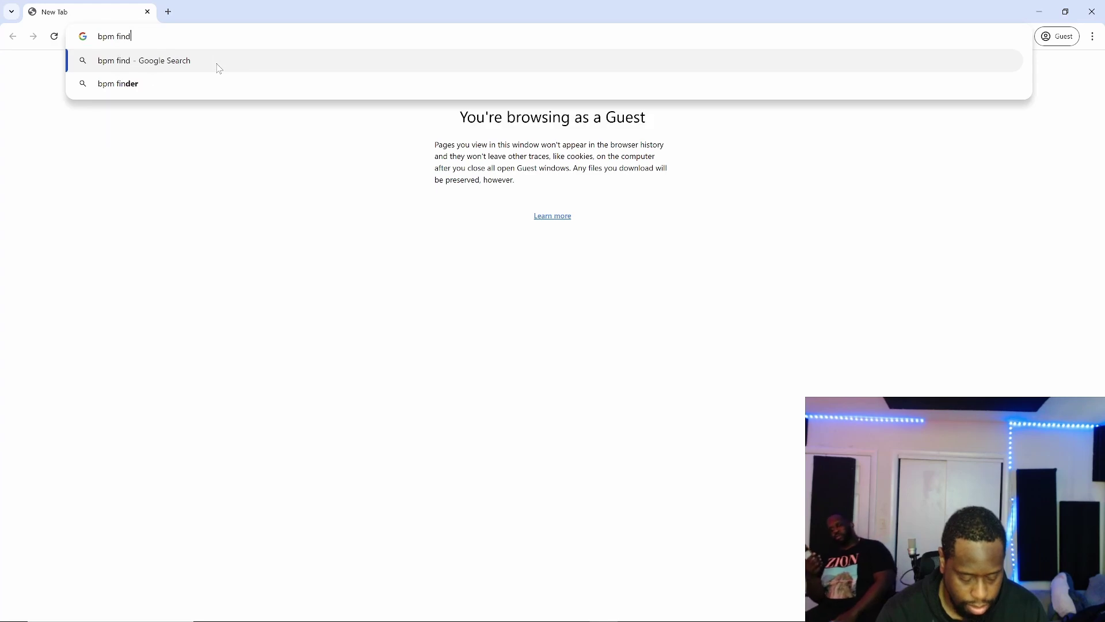
{"action": "key", "text": "Return"}
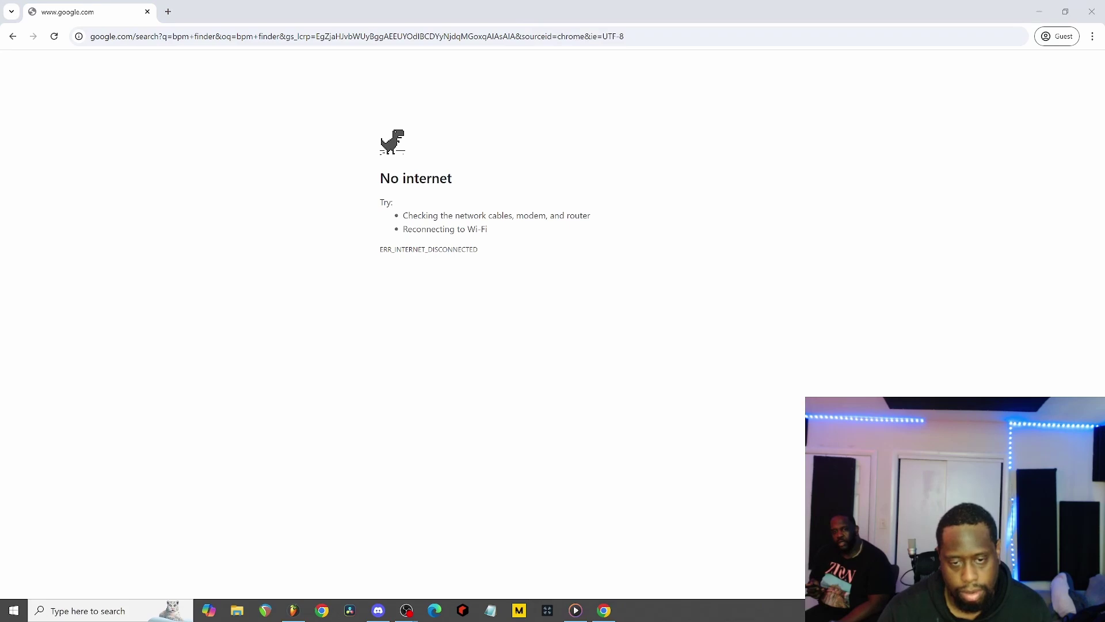
{"action": "left_click", "coordinate": [1012, 611]}
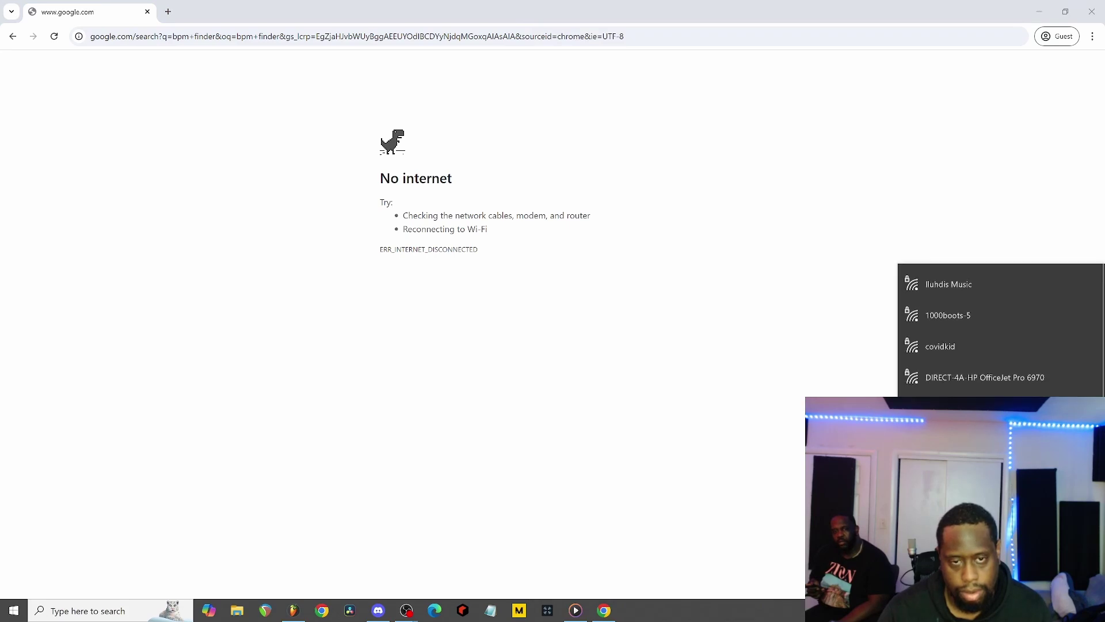
{"action": "left_click", "coordinate": [977, 295]}
{"action": "left_click", "coordinate": [1060, 335]}
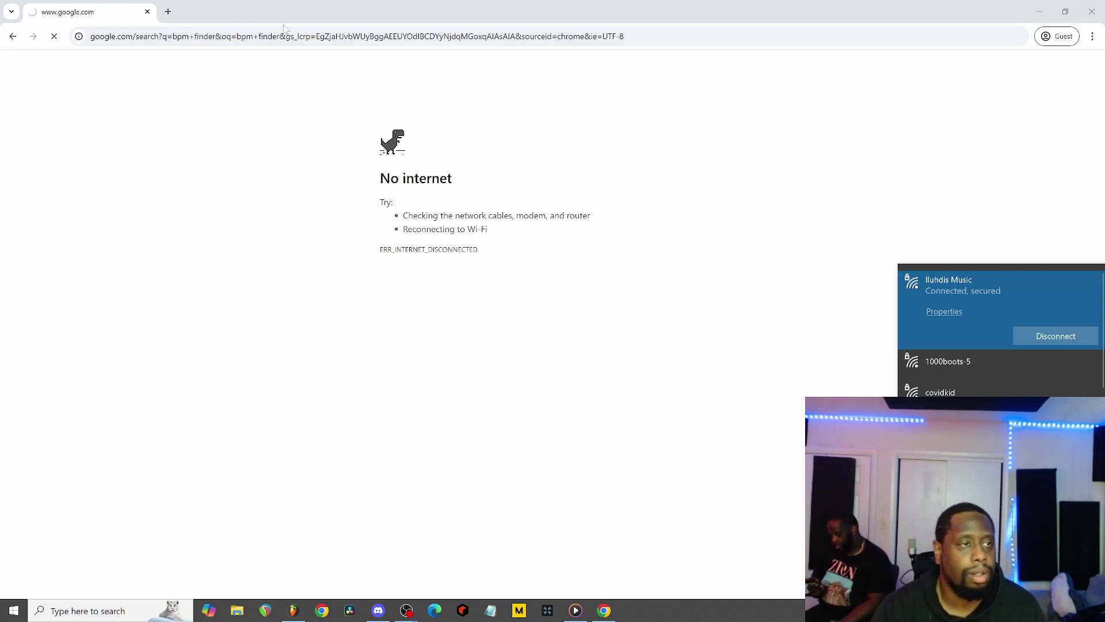
Repeat the "bpm finder" search, look at Vocal Remover's Song Key and BPM Finder page, and return to the results
{"action": "left_click", "coordinate": [318, 38]}
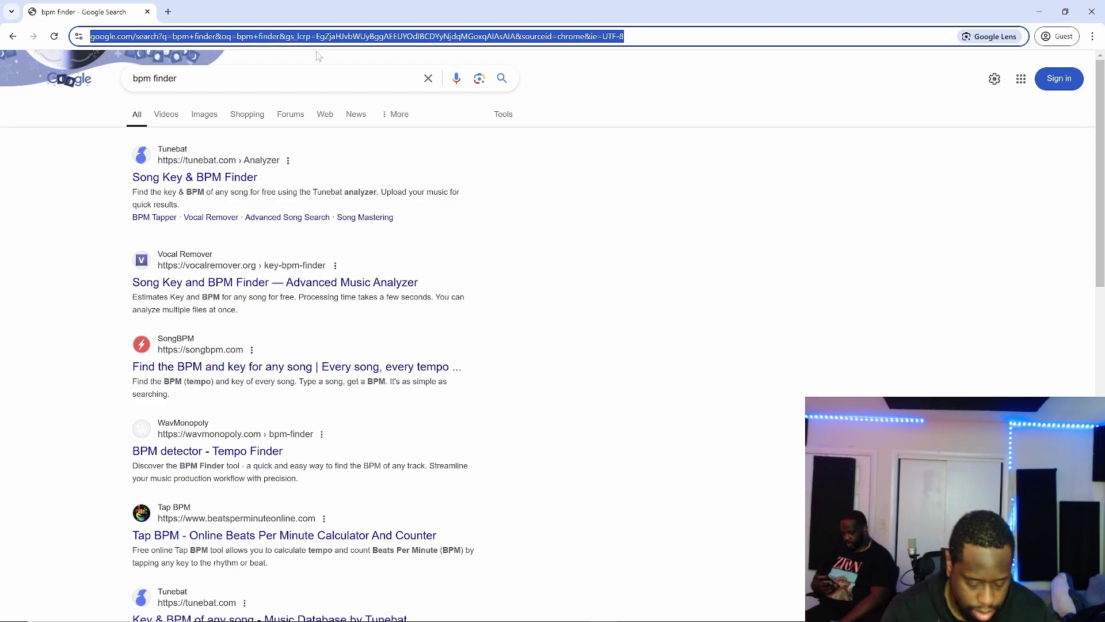
{"action": "type", "text": "bpm finder"}
{"action": "key", "text": "Return"}
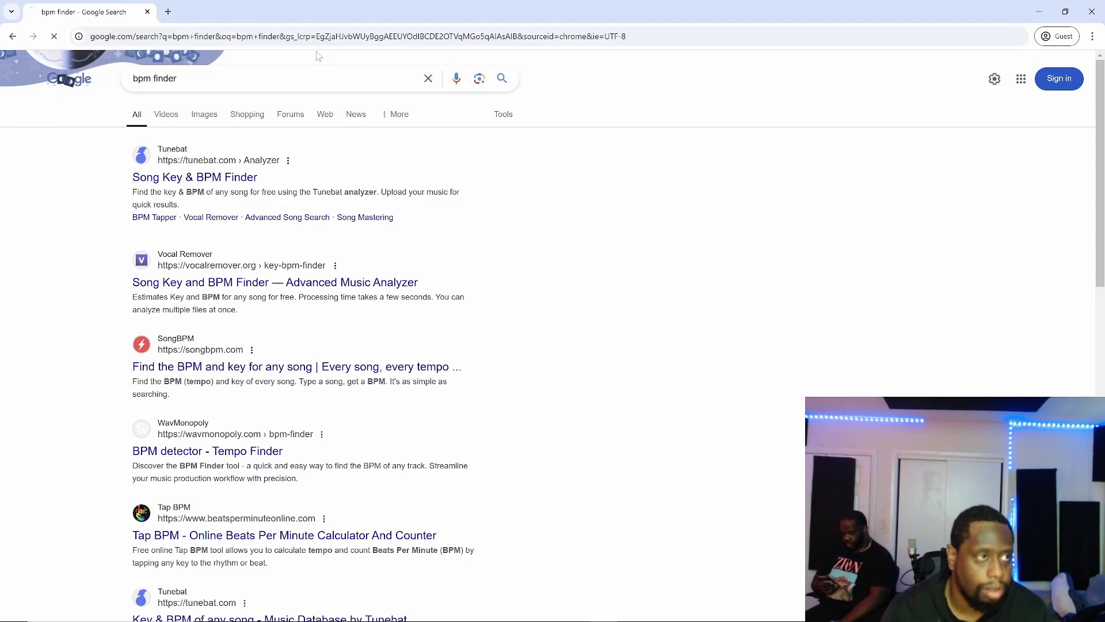
{"action": "left_click", "coordinate": [236, 282]}
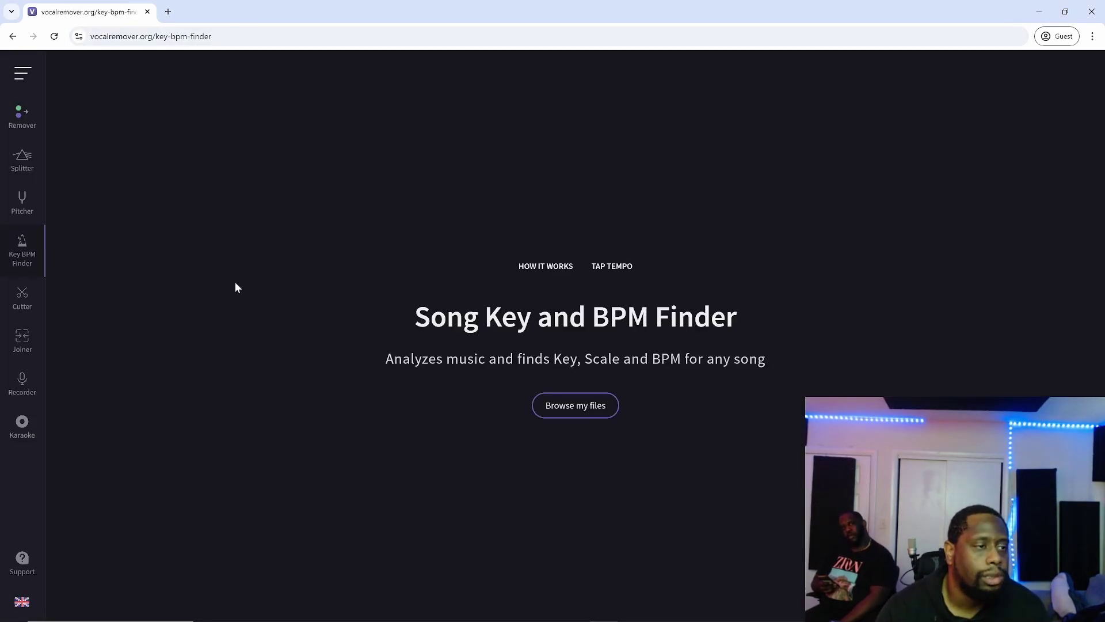
{"action": "left_click", "coordinate": [12, 37]}
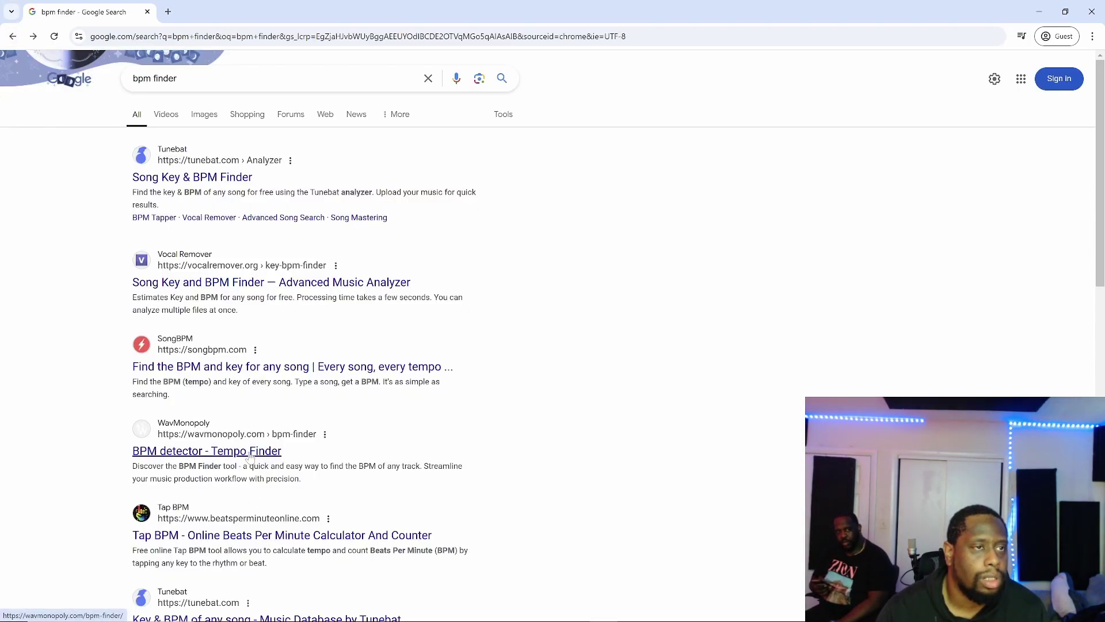
{"action": "left_click", "coordinate": [1039, 17]}
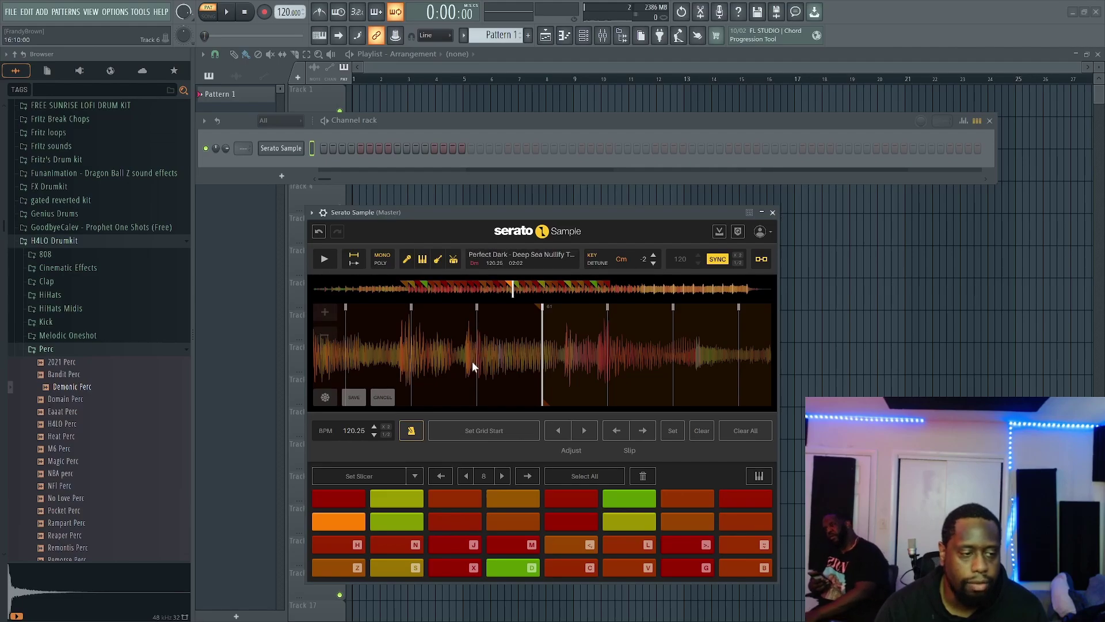
{"action": "key", "text": "alt+Tab"}
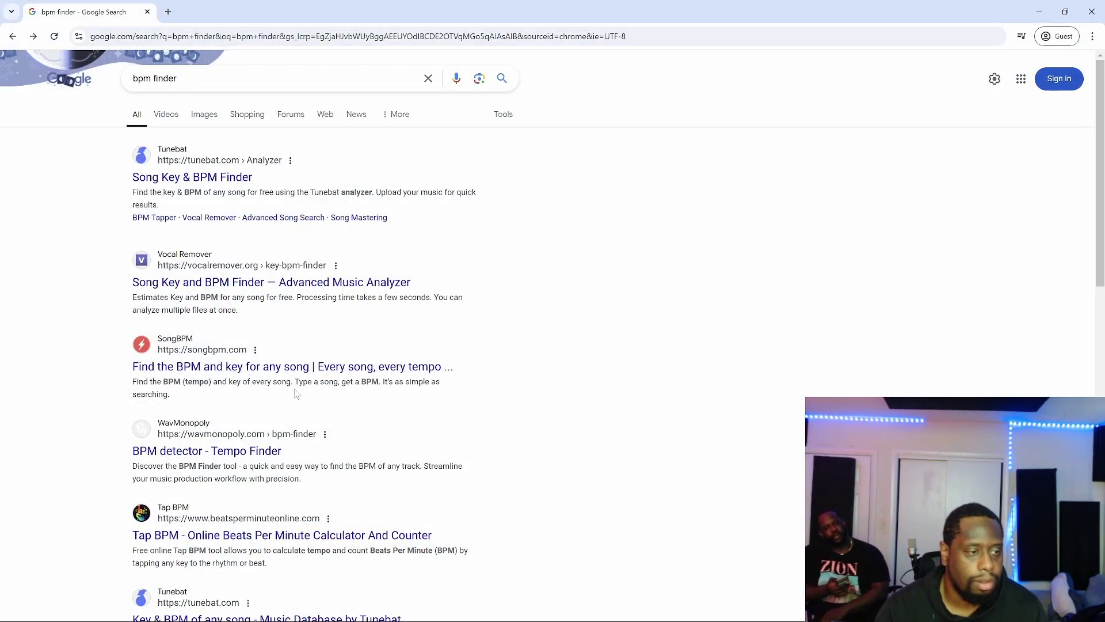
Refine the search to "BPM finder MP3" and open Tunebat's Song Key & BPM Finder
{"action": "scroll", "coordinate": [448, 410], "scroll_direction": "down", "scroll_amount": 1}
{"action": "scroll", "coordinate": [447, 410], "scroll_direction": "down", "scroll_amount": 10}
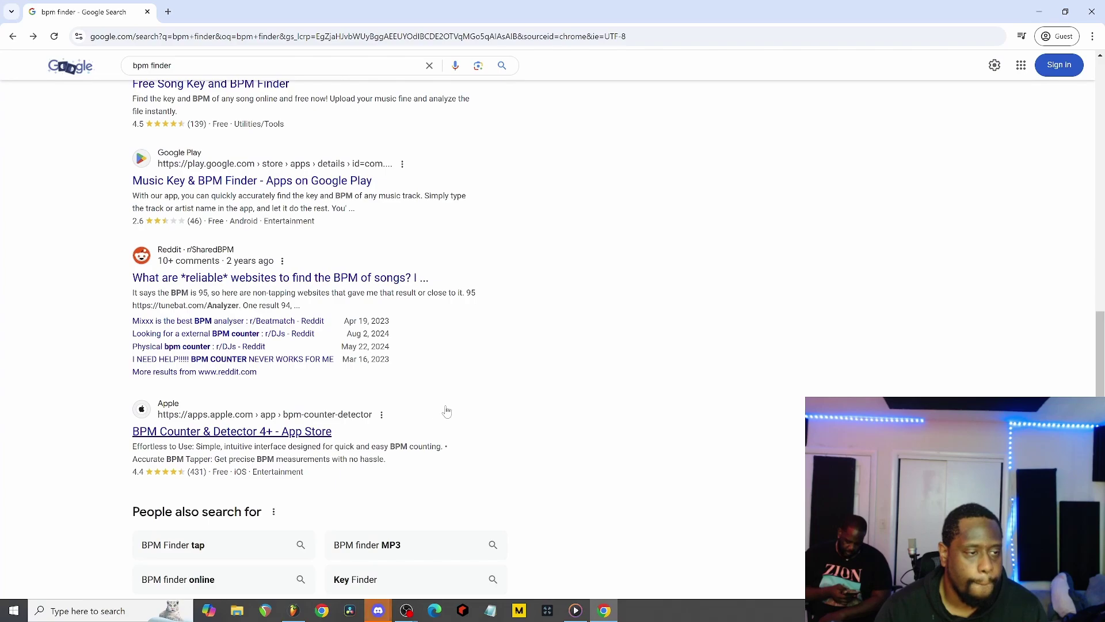
{"action": "left_click", "coordinate": [414, 552]}
{"action": "left_click", "coordinate": [238, 182]}
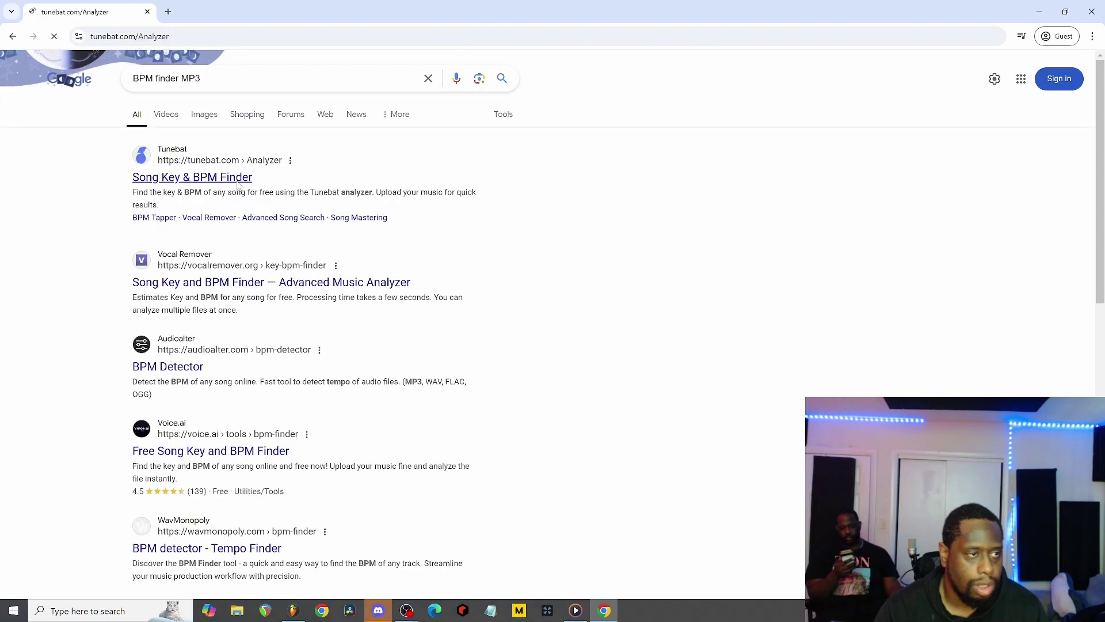
Start choosing an audio file for Tunebat's analyzer and browse to the LaCie (L:) drive
{"action": "scroll", "coordinate": [551, 364], "scroll_direction": "down", "scroll_amount": 3}
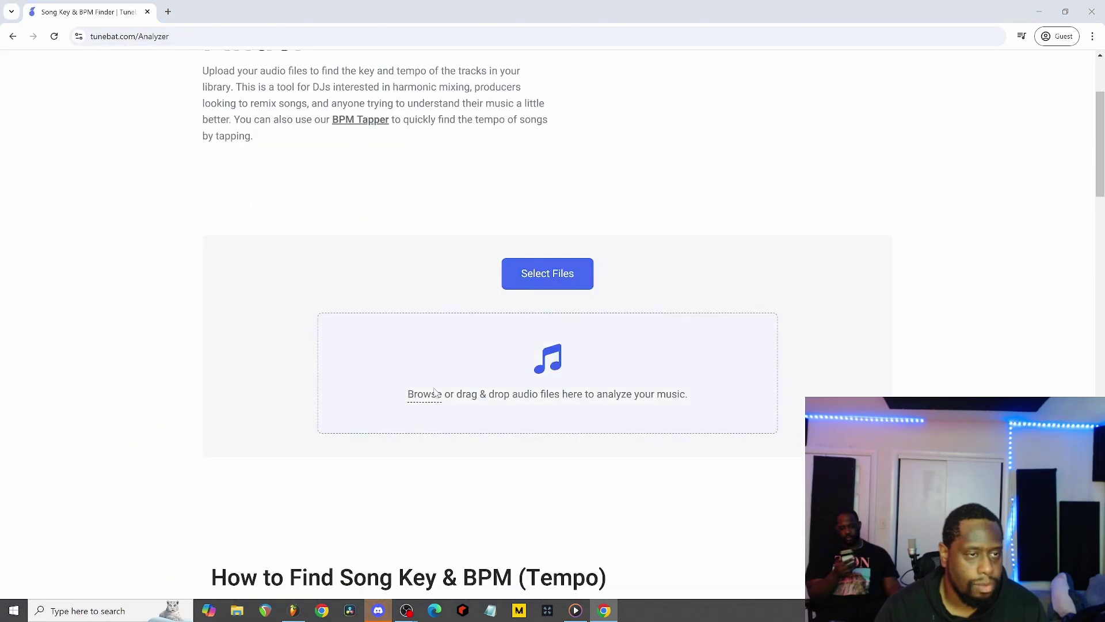
{"action": "left_click", "coordinate": [550, 366]}
{"action": "scroll", "coordinate": [92, 329], "scroll_direction": "down", "scroll_amount": 3}
{"action": "scroll", "coordinate": [92, 330], "scroll_direction": "down", "scroll_amount": 2}
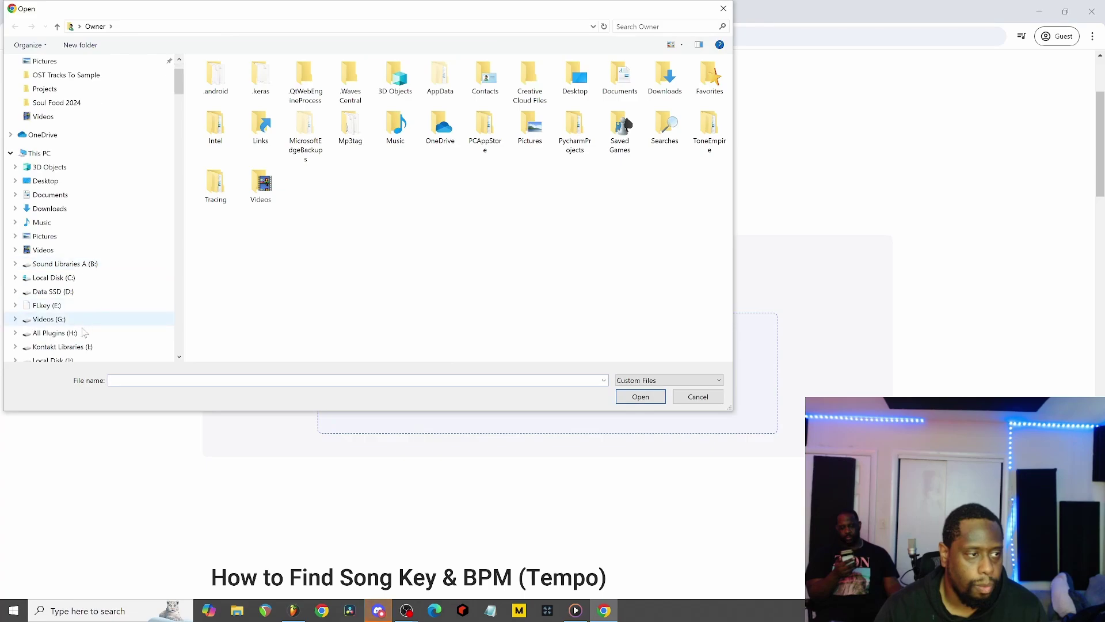
{"action": "left_click", "coordinate": [69, 335]}
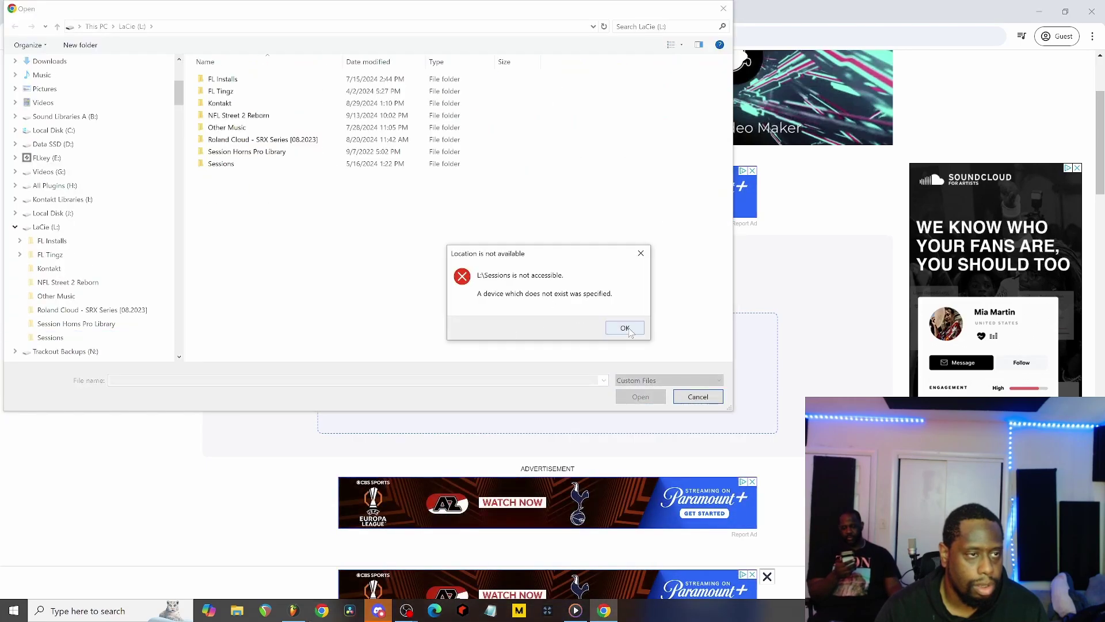
{"action": "left_click", "coordinate": [625, 328]}
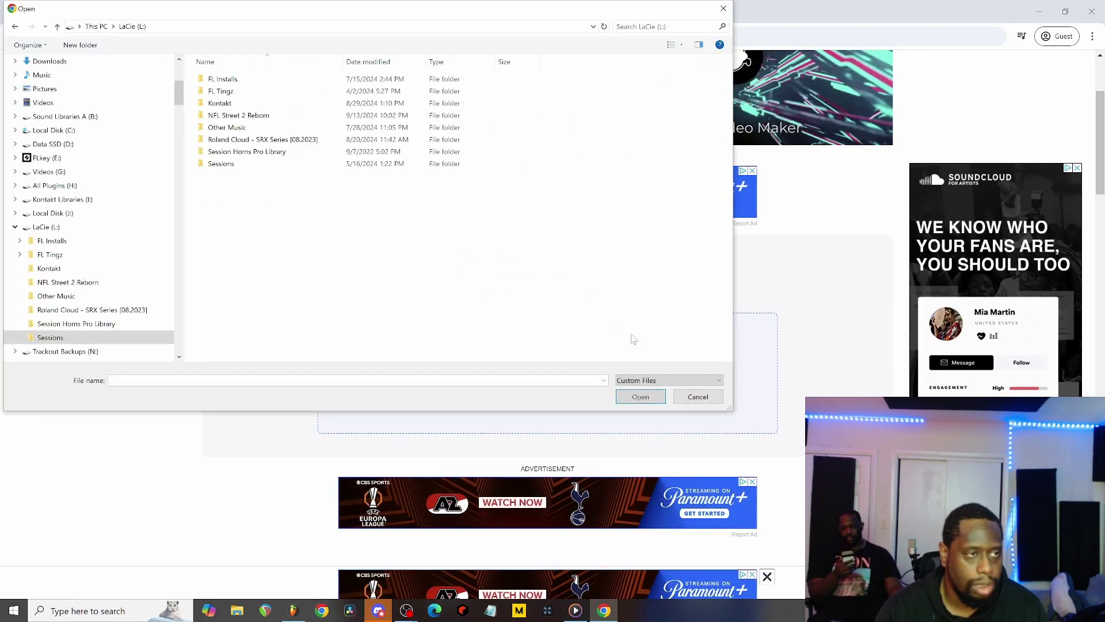
Upload "Perfect Dark - Deep Sea Nullify Threat" from FL Tingz > OST Tracks To Sample for key and BPM analysis
{"action": "left_click", "coordinate": [234, 92]}
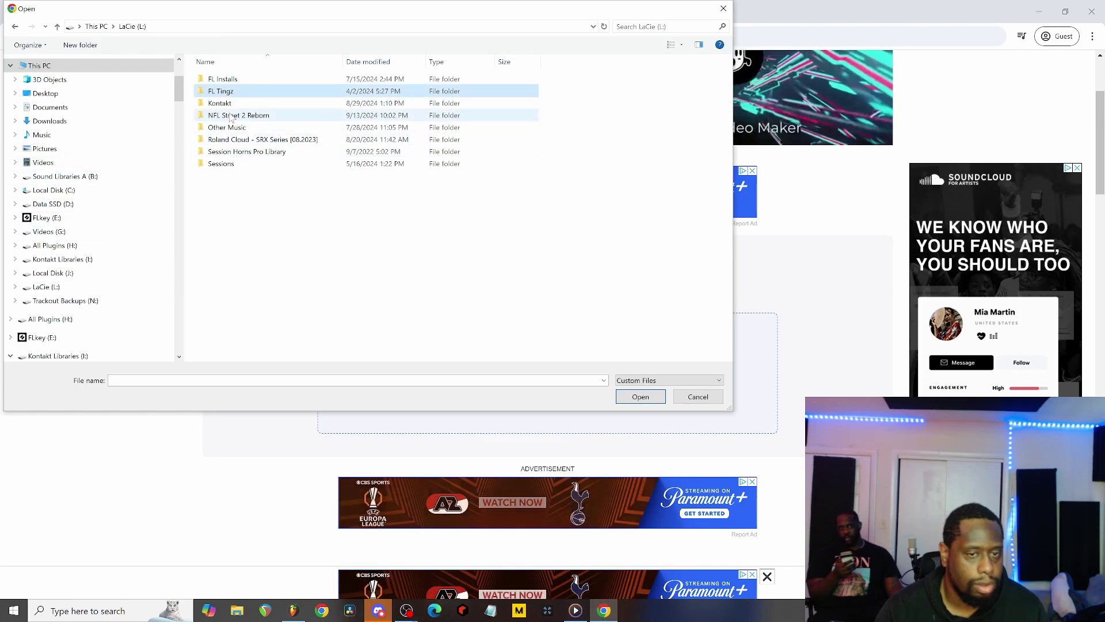
{"action": "double_click", "coordinate": [228, 92]}
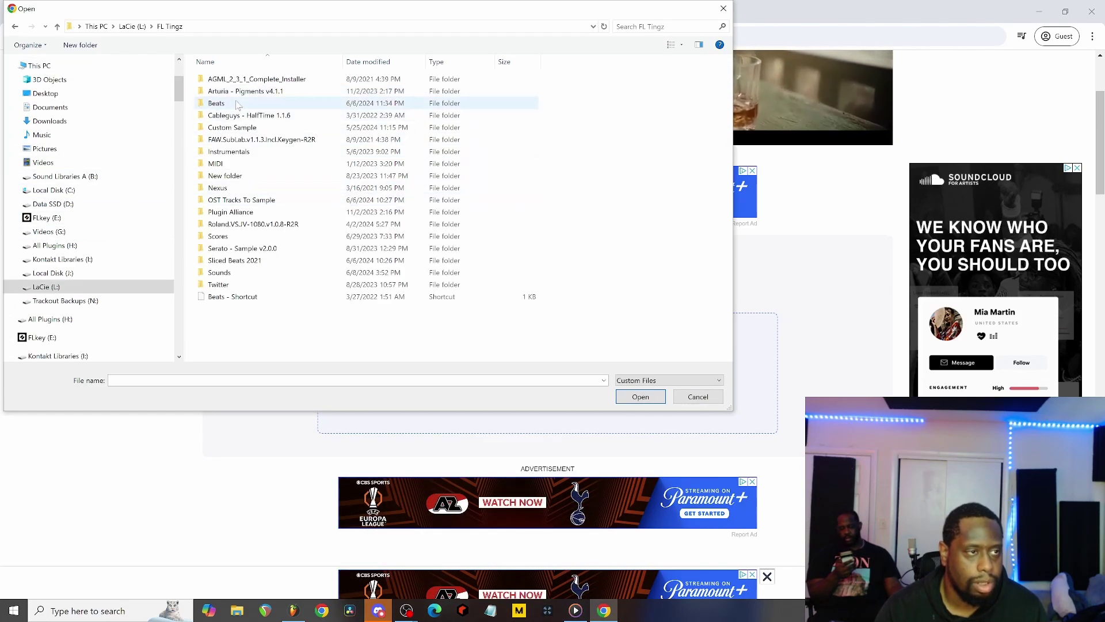
{"action": "double_click", "coordinate": [238, 104]}
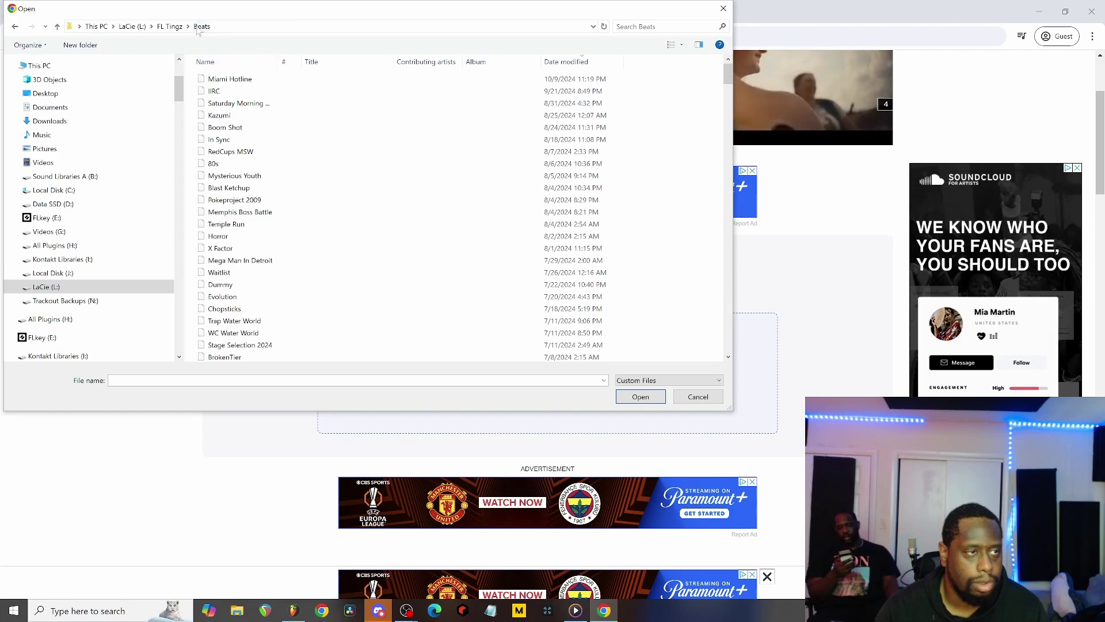
{"action": "left_click", "coordinate": [170, 26]}
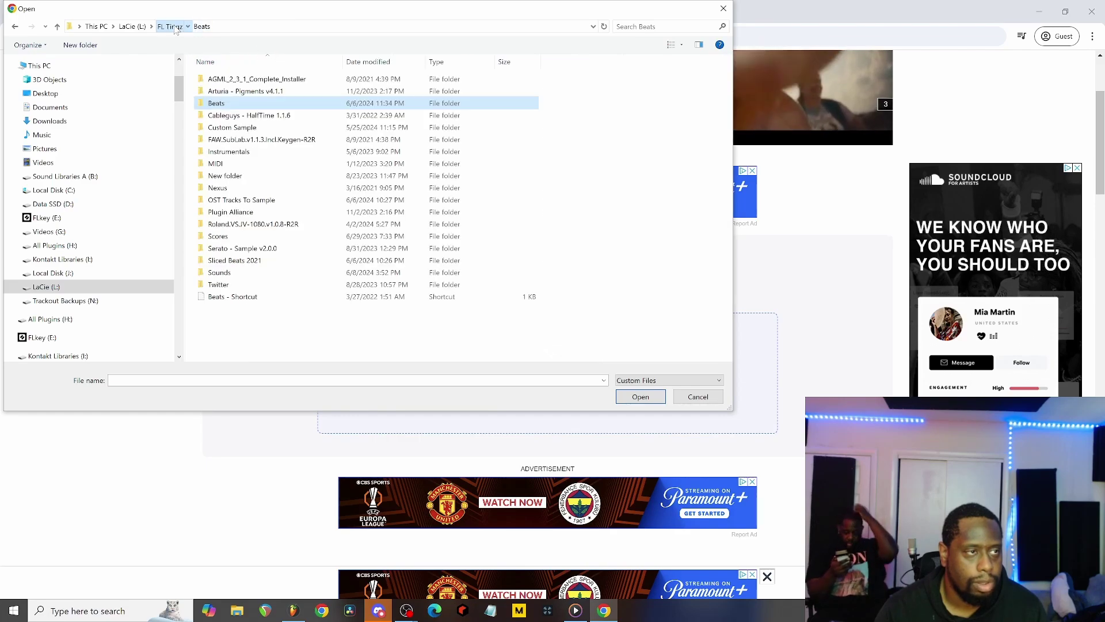
{"action": "double_click", "coordinate": [232, 199]}
{"action": "double_click", "coordinate": [248, 79]}
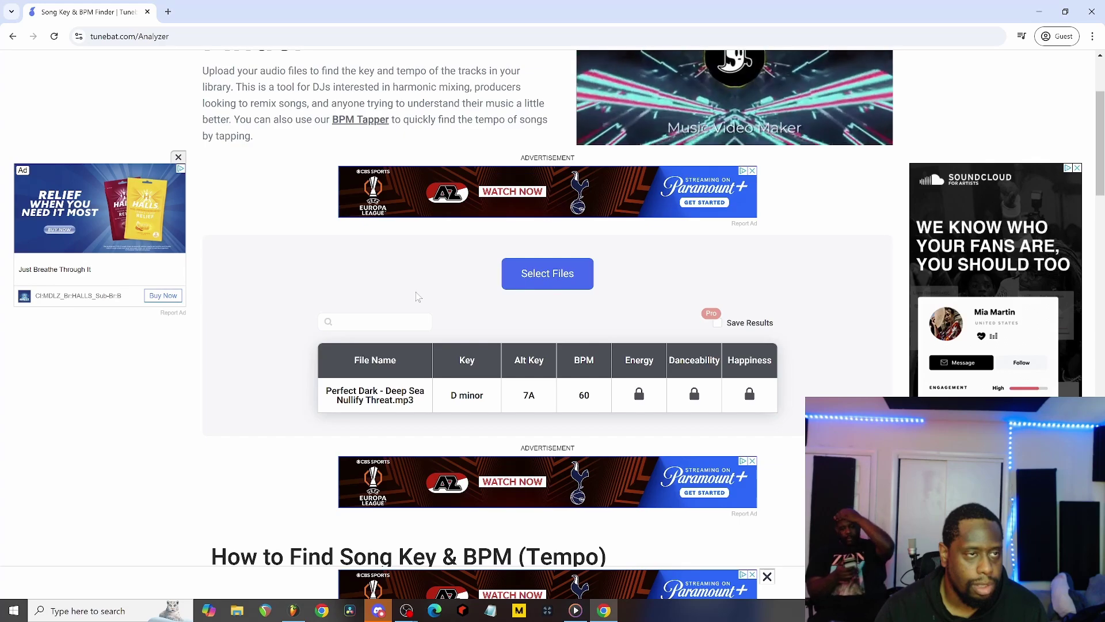
Switch back to FL Studio and reload "Perfect Dark - Deep Sea Nullify Threat" into Serato Sample
{"action": "left_click", "coordinate": [1040, 9]}
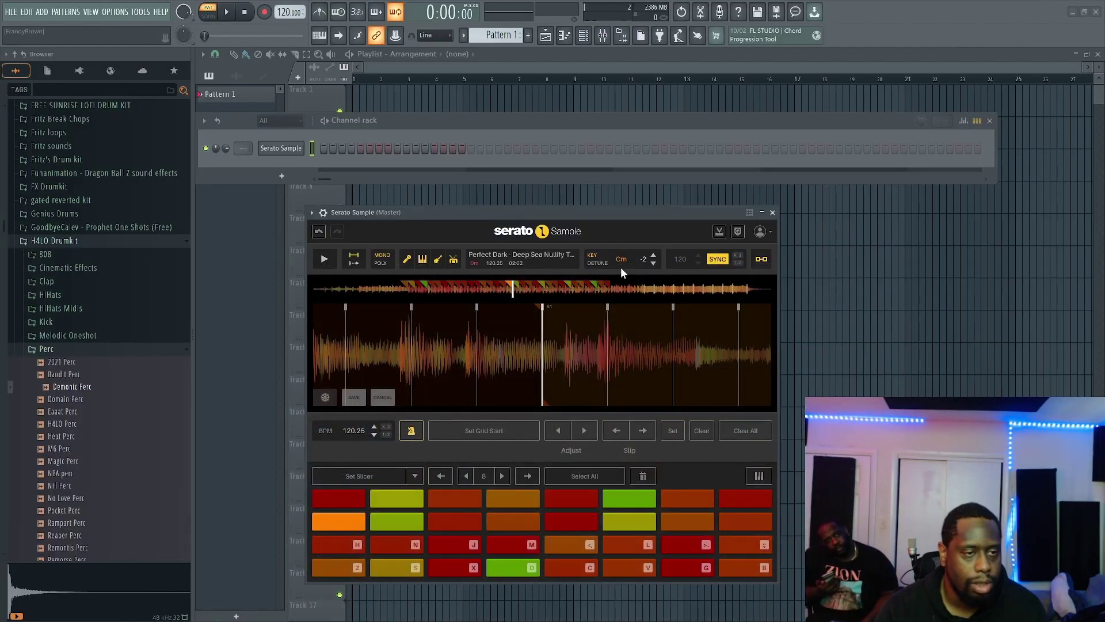
{"action": "left_click", "coordinate": [573, 257]}
{"action": "left_click", "coordinate": [513, 358]}
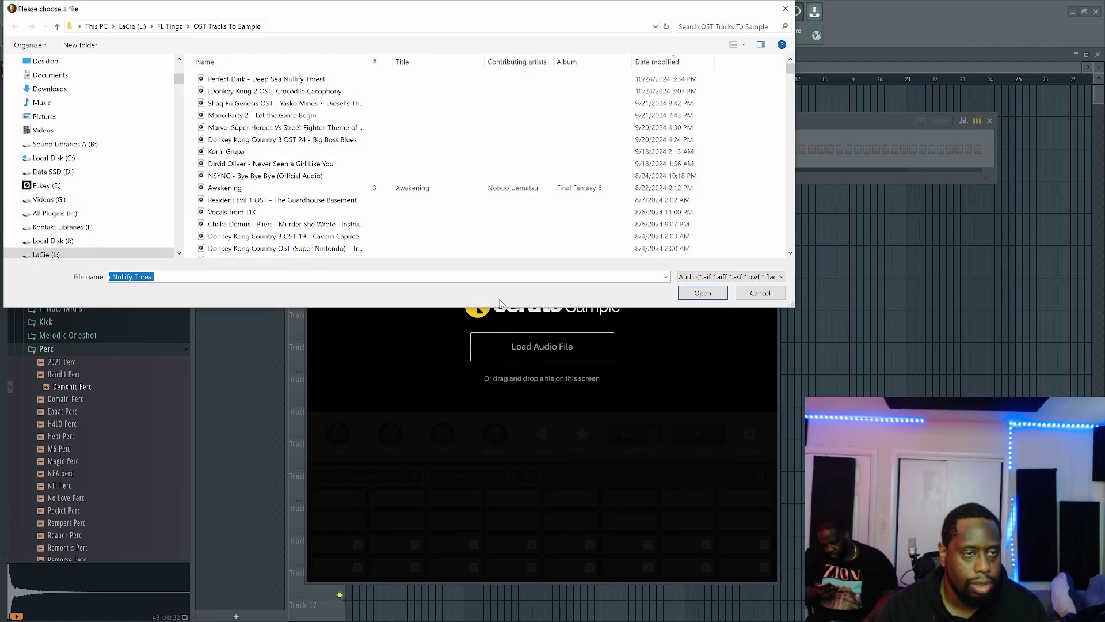
{"action": "double_click", "coordinate": [266, 79]}
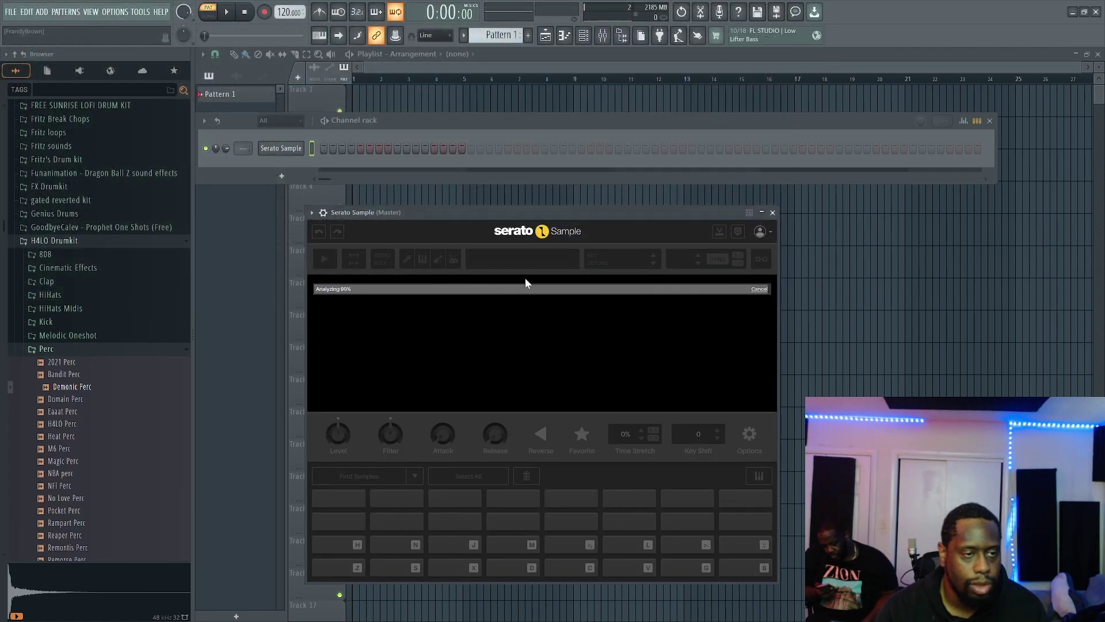
{"action": "mouse_move", "coordinate": [491, 263]}
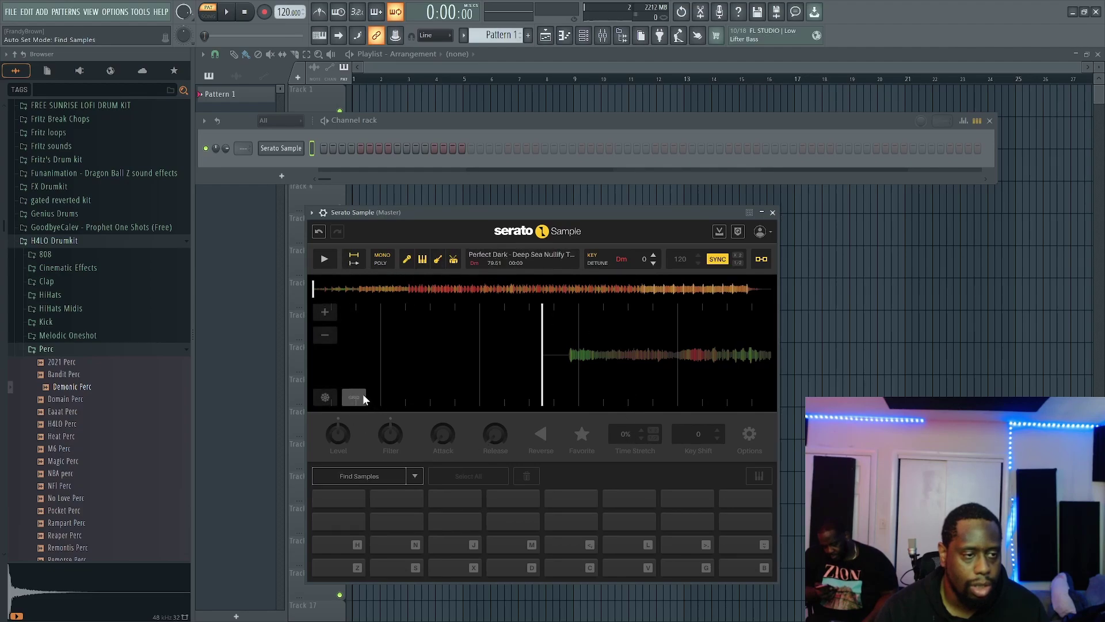
Open Serato Sample's beat grid editing and set the sample's BPM to 120
{"action": "left_click", "coordinate": [354, 397]}
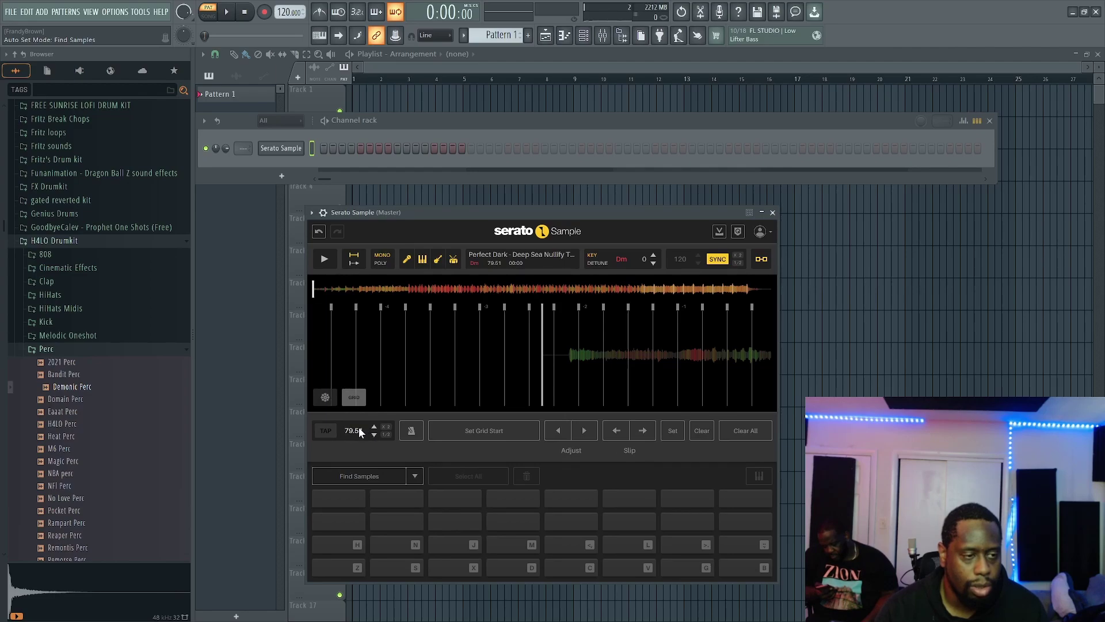
{"action": "double_click", "coordinate": [359, 431]}
{"action": "type", "text": "120"}
{"action": "key", "text": "Return"}
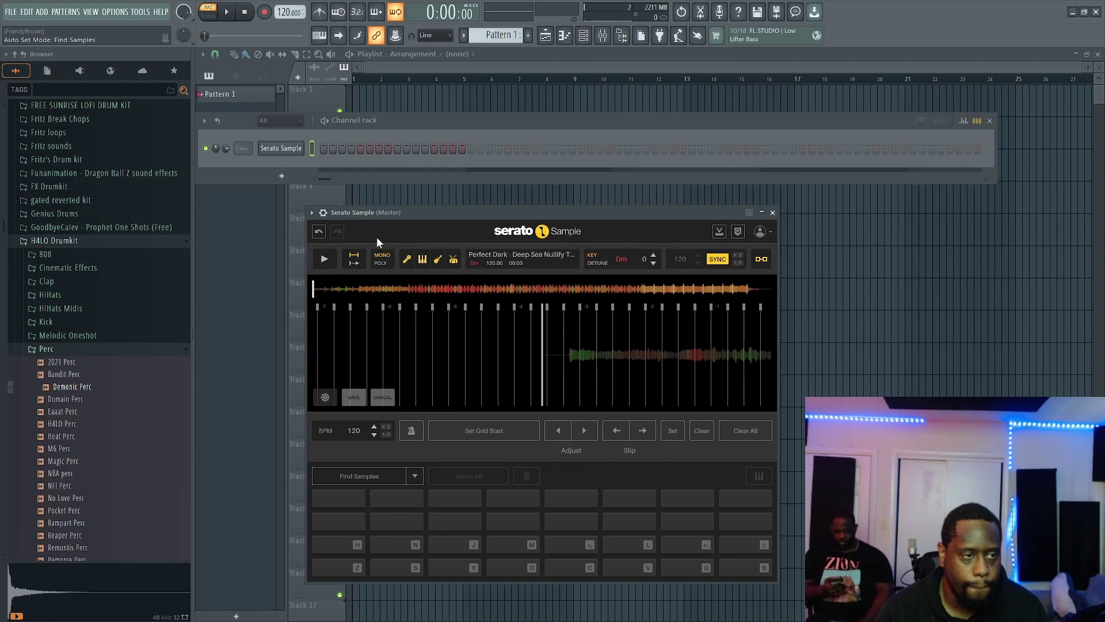
Play the sample with the grid metronome turned on to compare the beats with the grid
{"action": "left_click", "coordinate": [323, 263]}
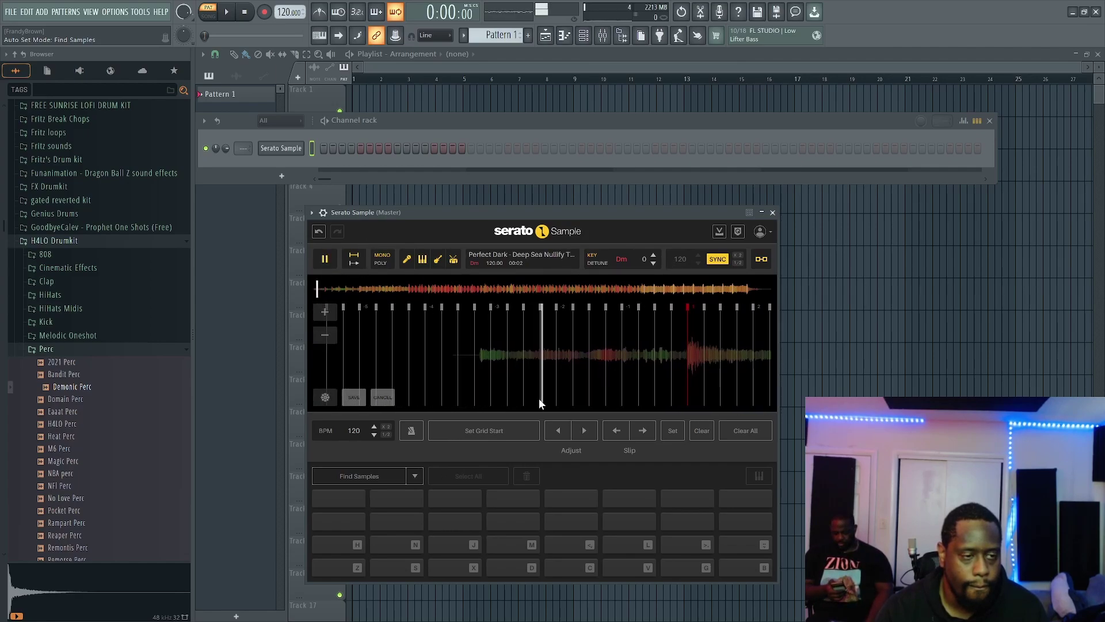
{"action": "left_click", "coordinate": [411, 438]}
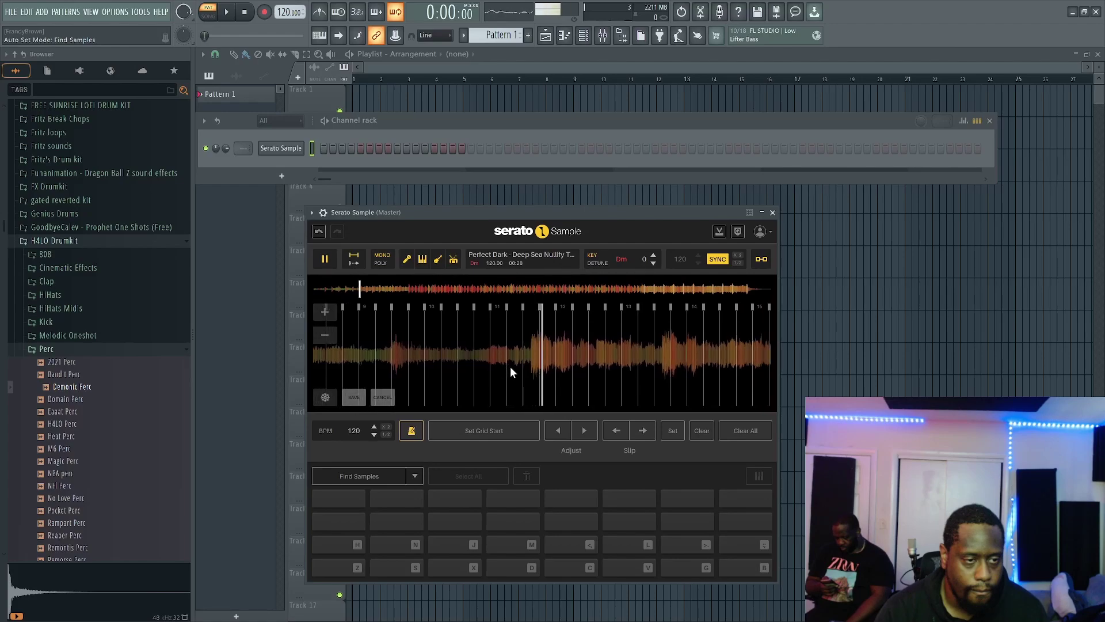
{"action": "key", "text": "space"}
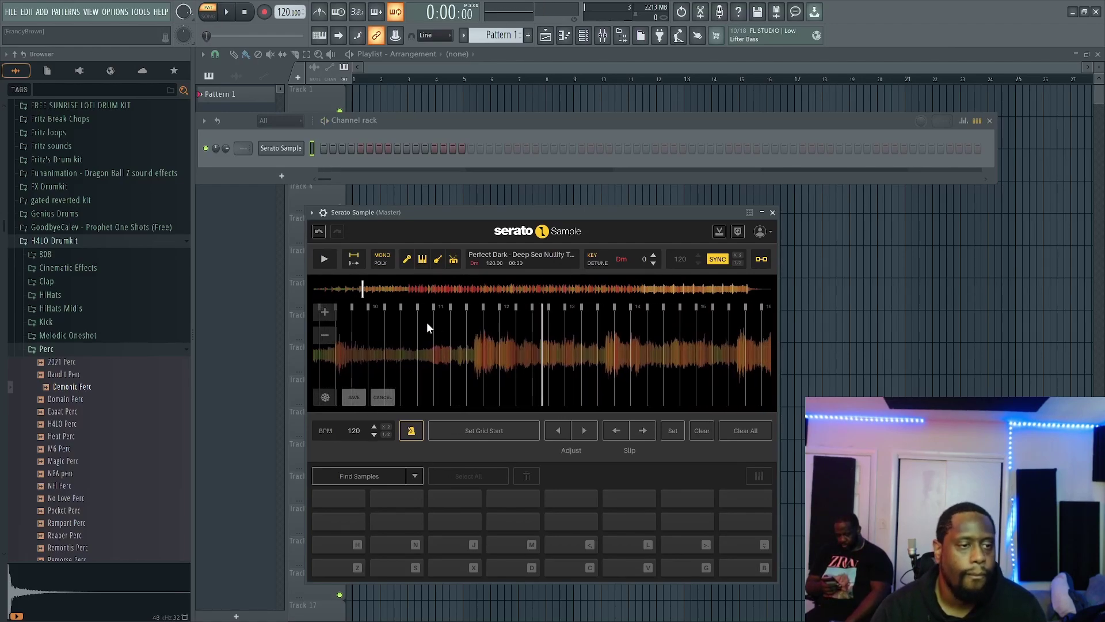
Slip the beat grid earlier so a marker sits just before the loud hit around 0:28
{"action": "left_click_drag", "start_coordinate": [427, 323], "coordinate": [488, 322]}
{"action": "scroll", "coordinate": [527, 346], "scroll_direction": "up", "scroll_amount": 5}
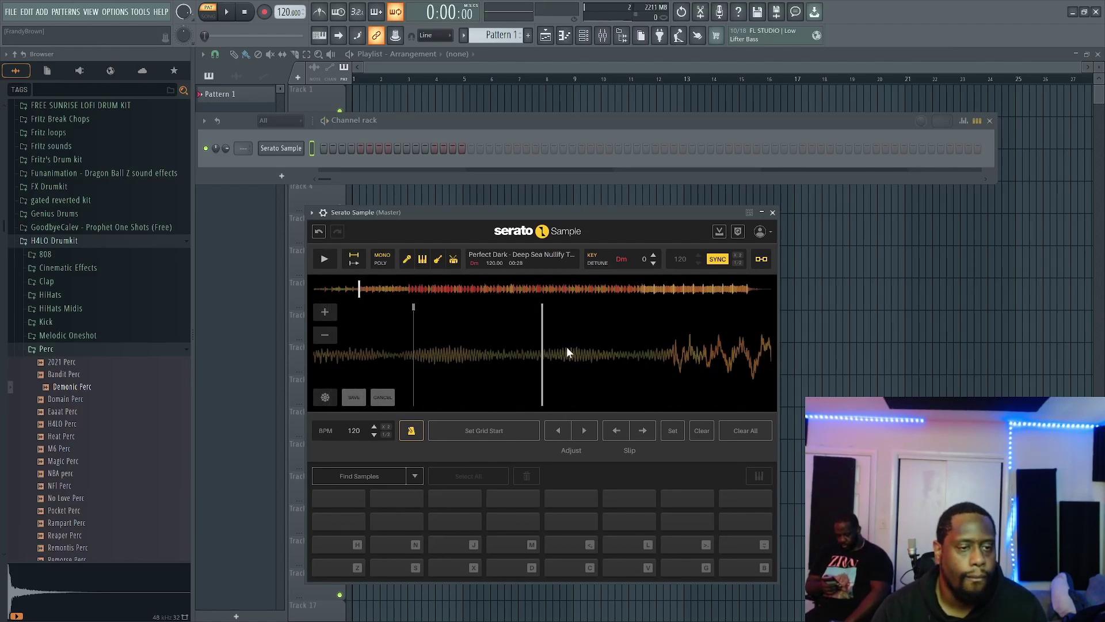
{"action": "left_click", "coordinate": [620, 433]}
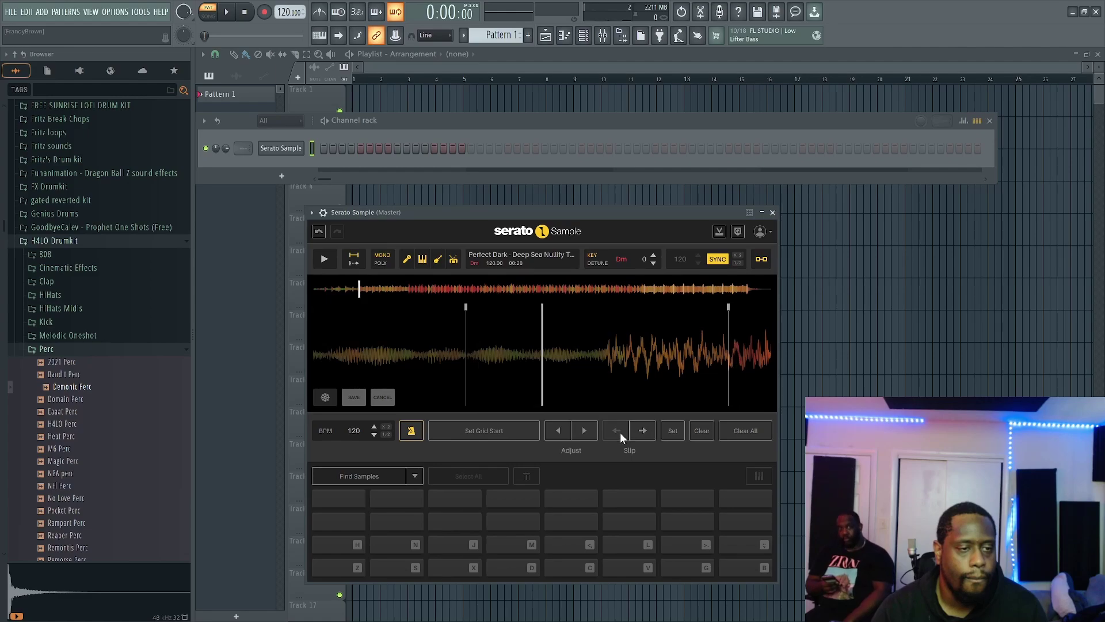
{"action": "left_click", "coordinate": [620, 433]}
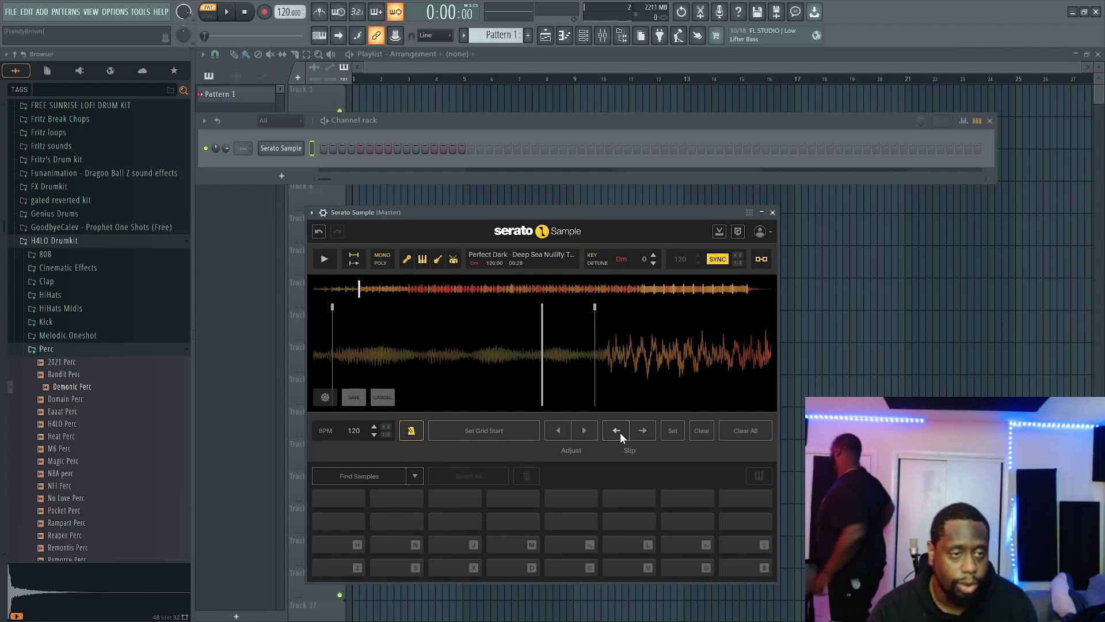
Play the section from around 0:28 with the metronome to check the slipped grid against the beats
{"action": "left_click", "coordinate": [324, 259]}
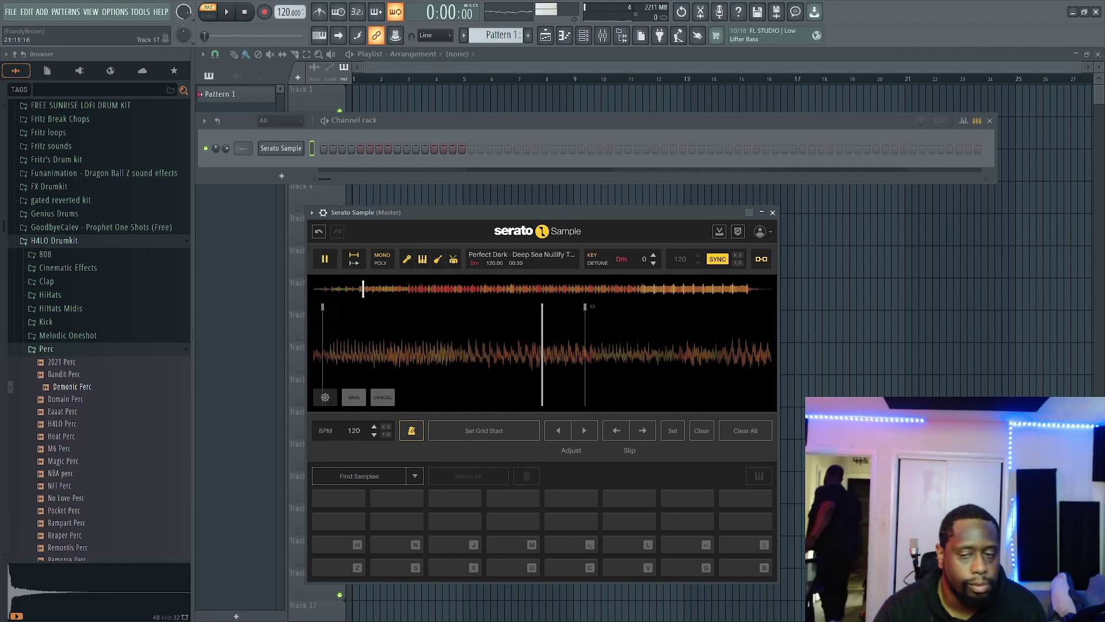
{"action": "scroll", "coordinate": [647, 341], "scroll_direction": "down", "scroll_amount": 3}
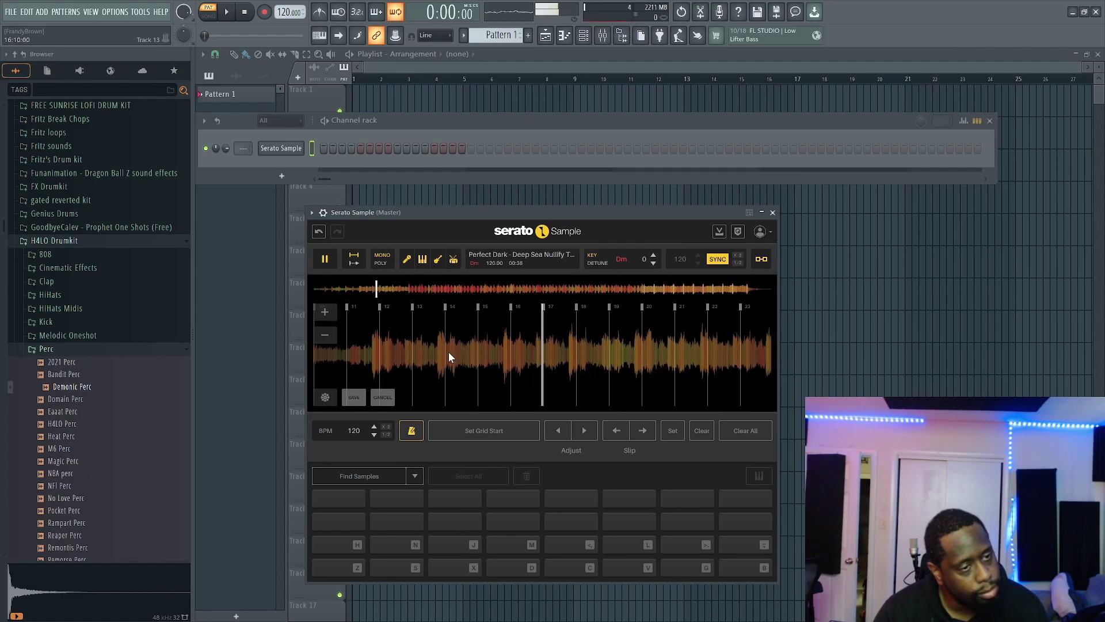
{"action": "key", "text": "space"}
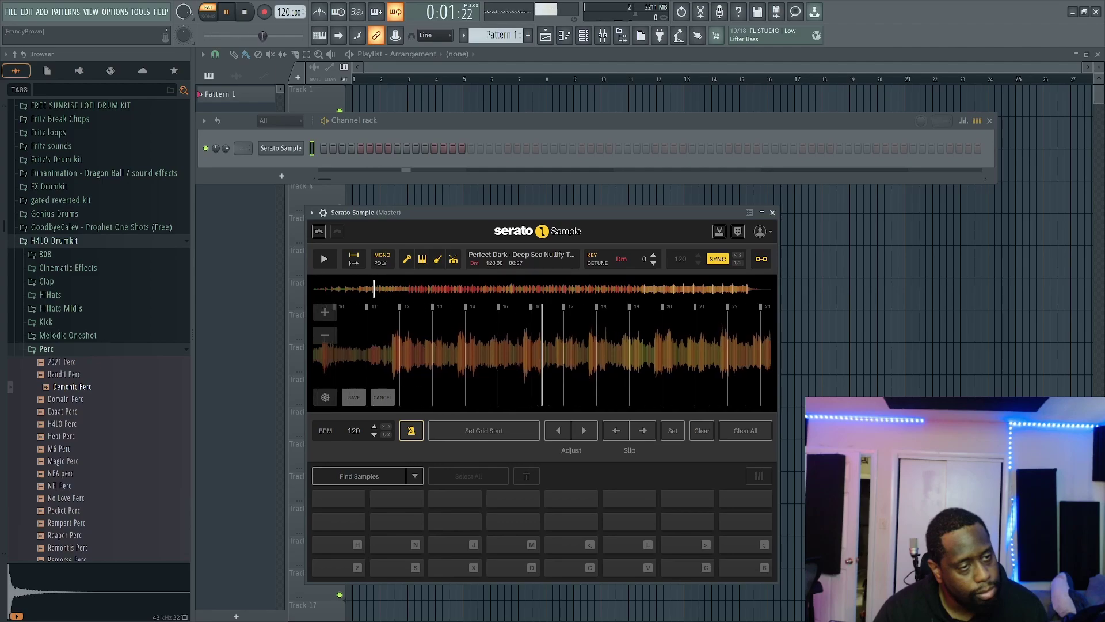
{"action": "key", "text": "space"}
{"action": "left_click", "coordinate": [325, 261]}
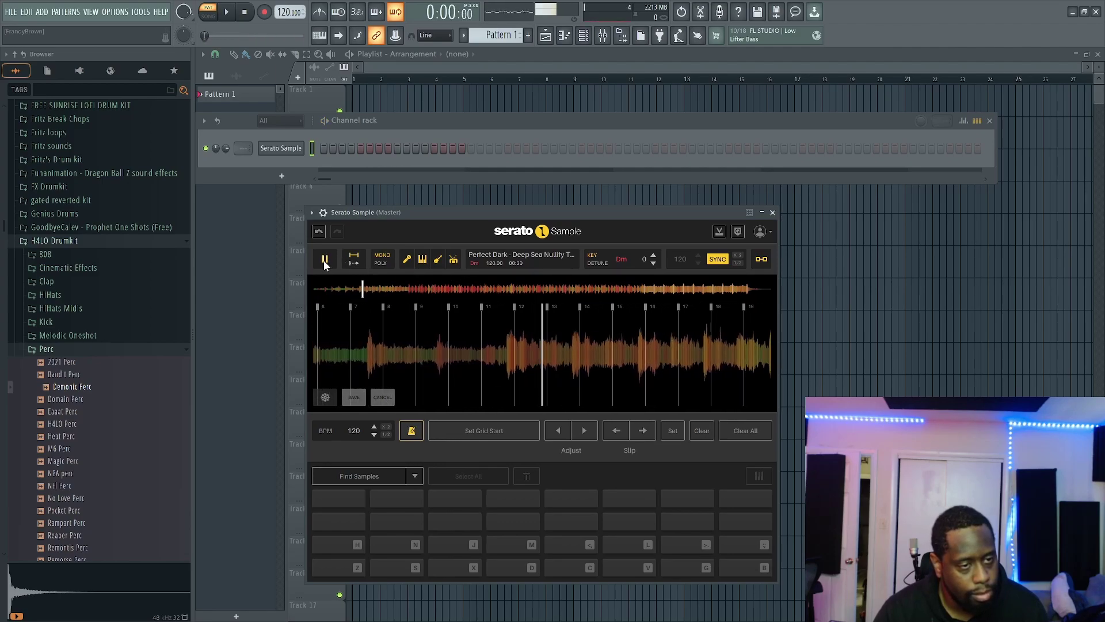
{"action": "key", "text": "space"}
{"action": "key", "text": "space"}
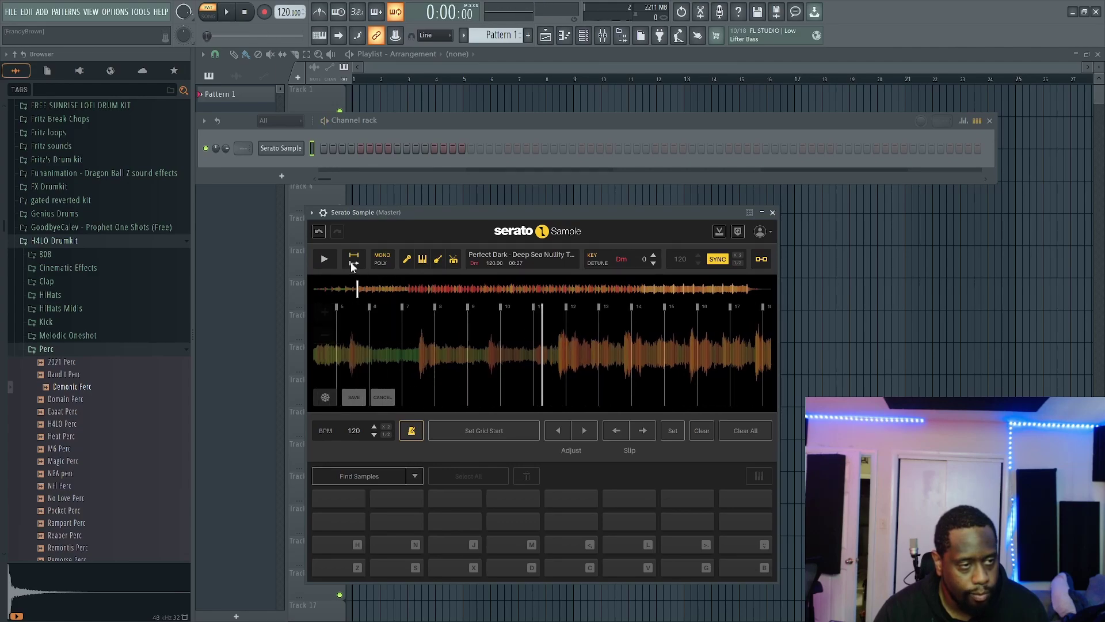
Line the playhead up with the beat marker at the loud hit around 0:28 and set the grid start there
{"action": "left_click", "coordinate": [326, 260]}
{"action": "scroll", "coordinate": [544, 354], "scroll_direction": "up", "scroll_amount": 2}
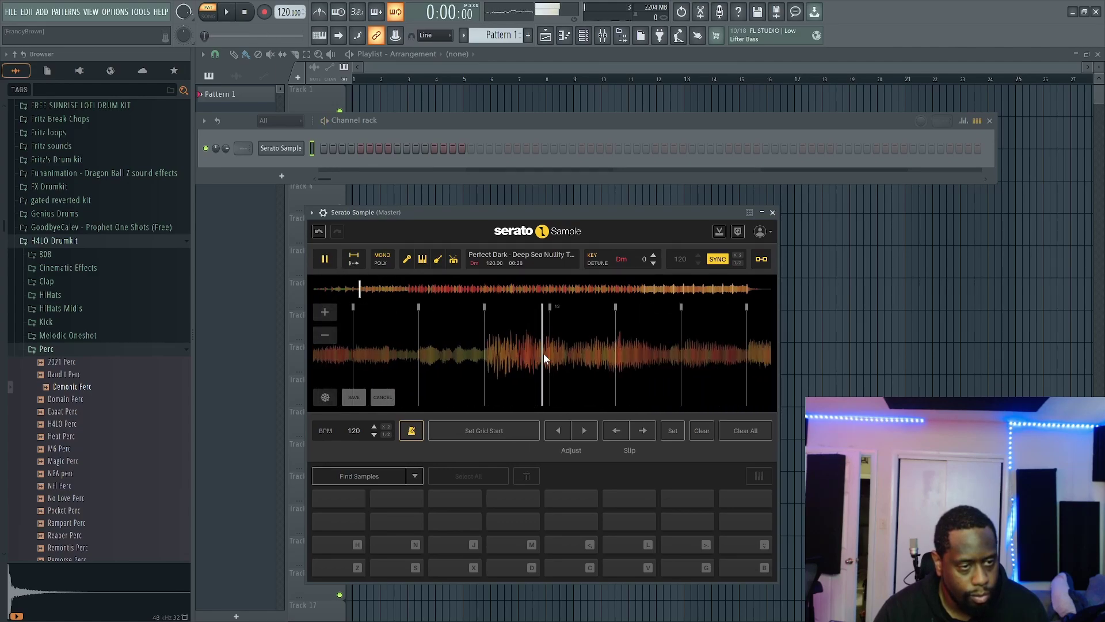
{"action": "key", "text": "space"}
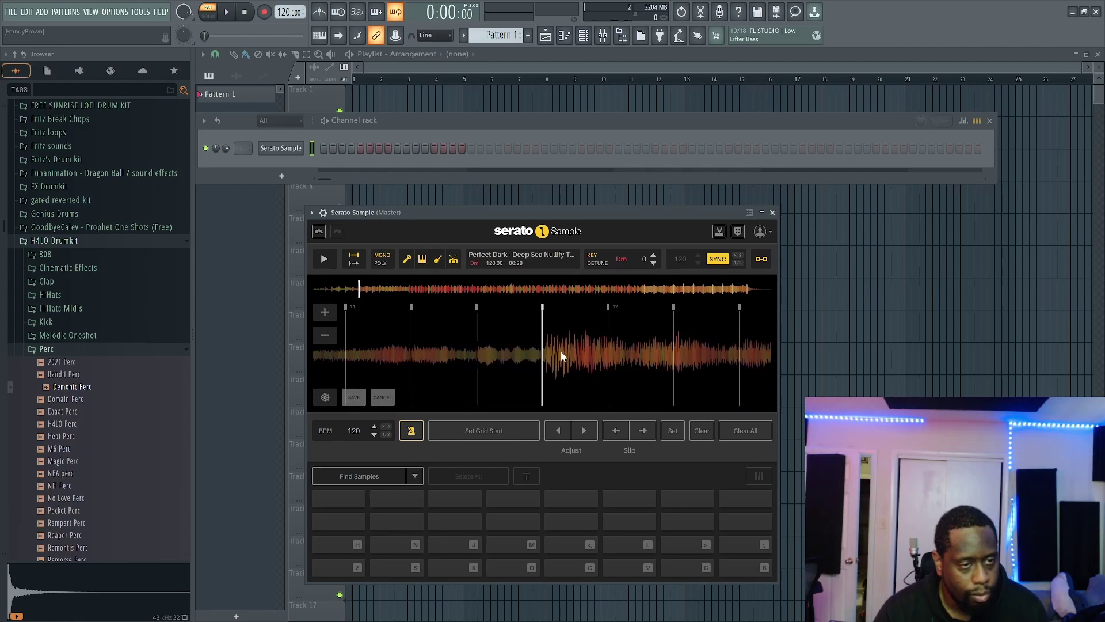
{"action": "scroll", "coordinate": [563, 352], "scroll_direction": "up", "scroll_amount": 3}
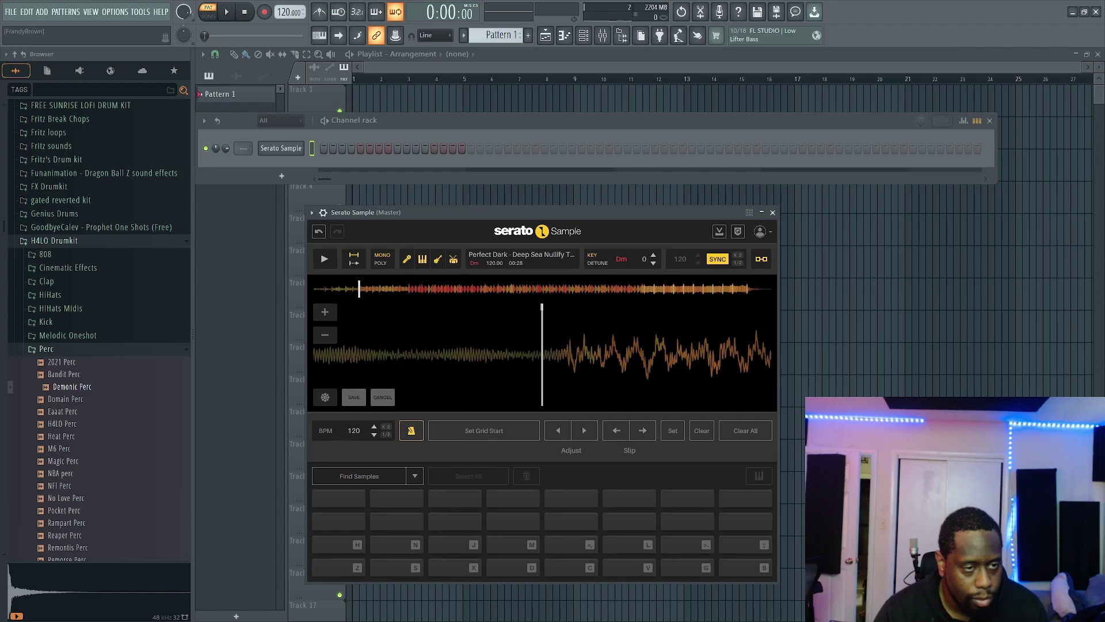
{"action": "left_click_drag", "start_coordinate": [562, 345], "coordinate": [563, 345]}
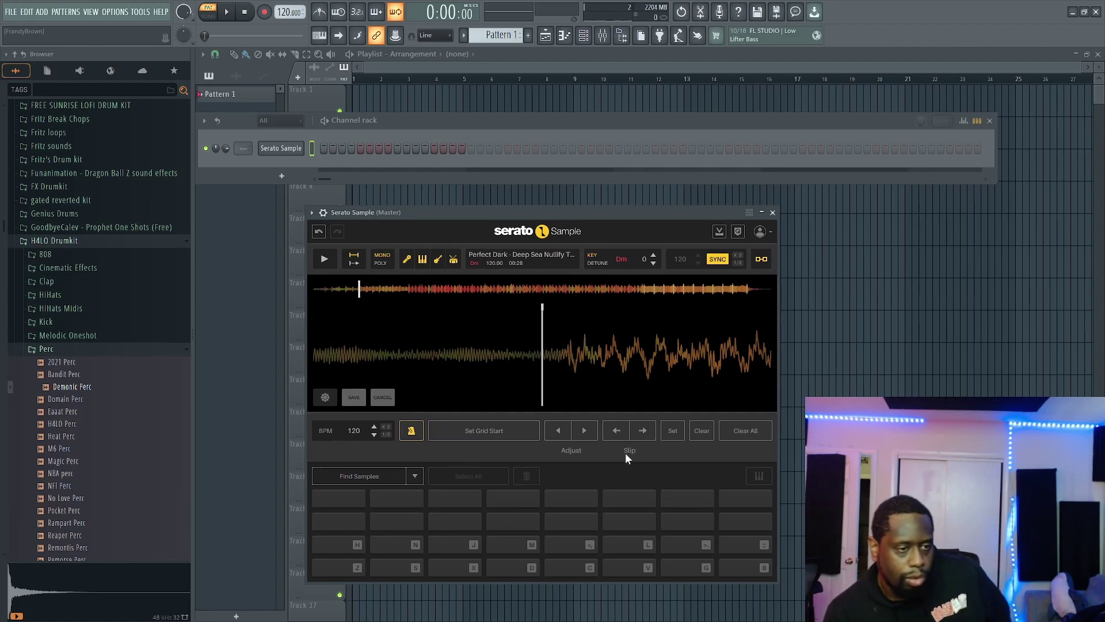
{"action": "left_click", "coordinate": [523, 429]}
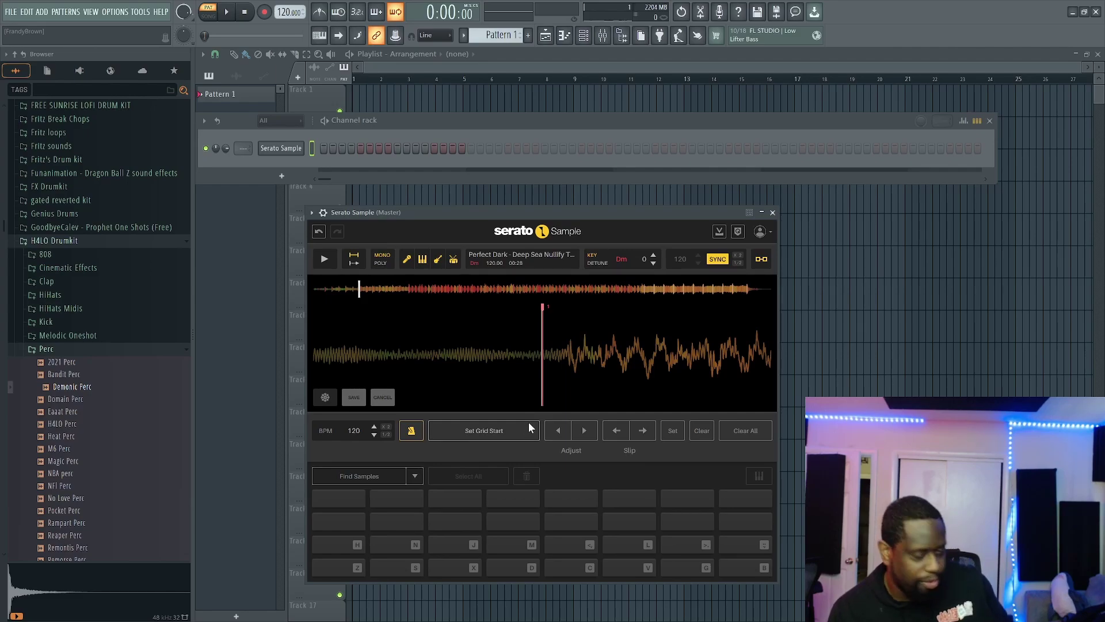
Play from the grid start and skip through later parts of the track to check the grid against the metronome
{"action": "left_click", "coordinate": [323, 260]}
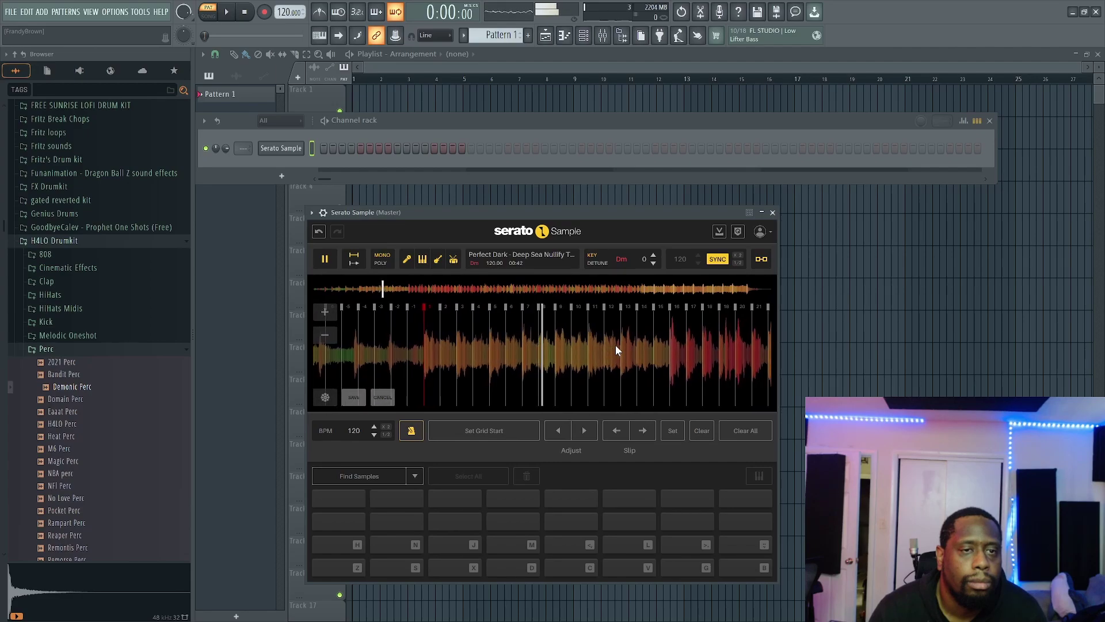
{"action": "left_click_drag", "start_coordinate": [616, 344], "coordinate": [506, 347]}
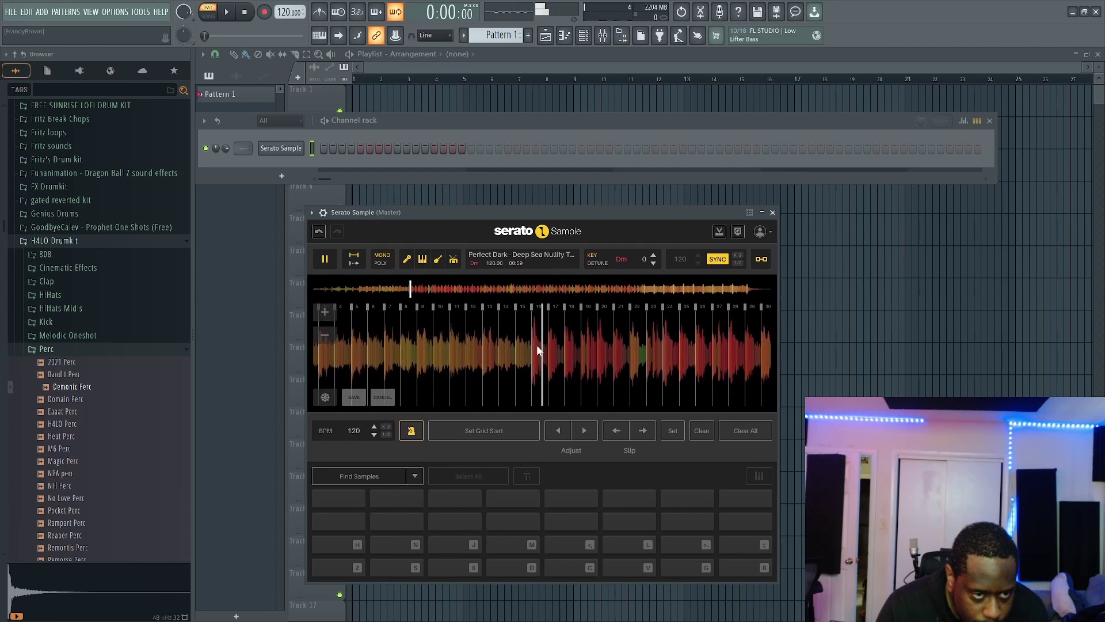
{"action": "left_click_drag", "start_coordinate": [745, 355], "coordinate": [590, 359]}
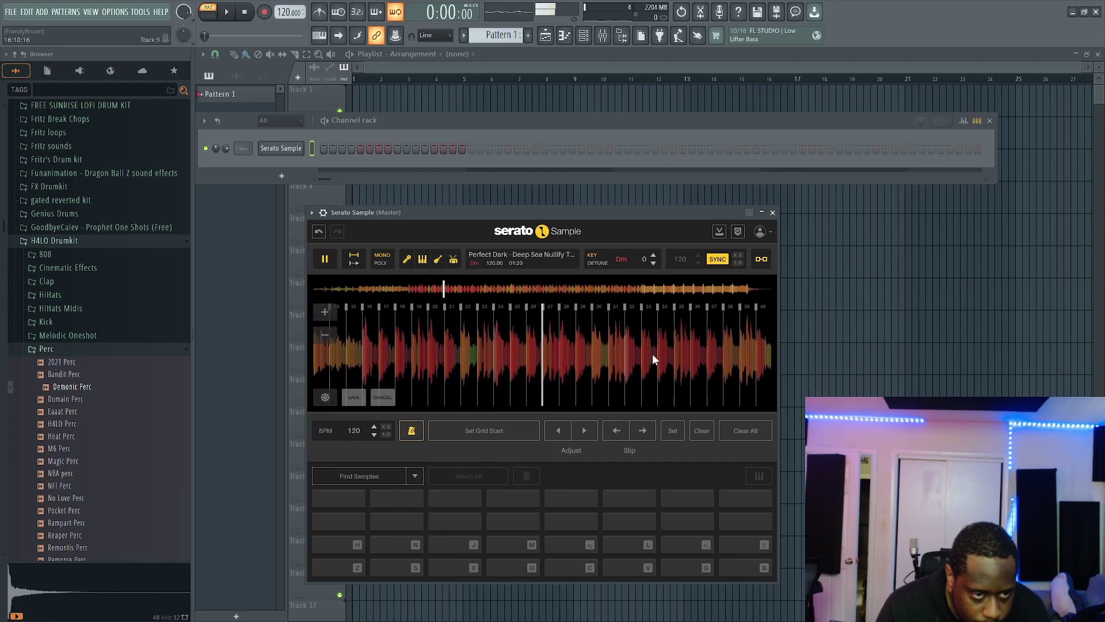
{"action": "left_click_drag", "start_coordinate": [659, 350], "coordinate": [546, 354]}
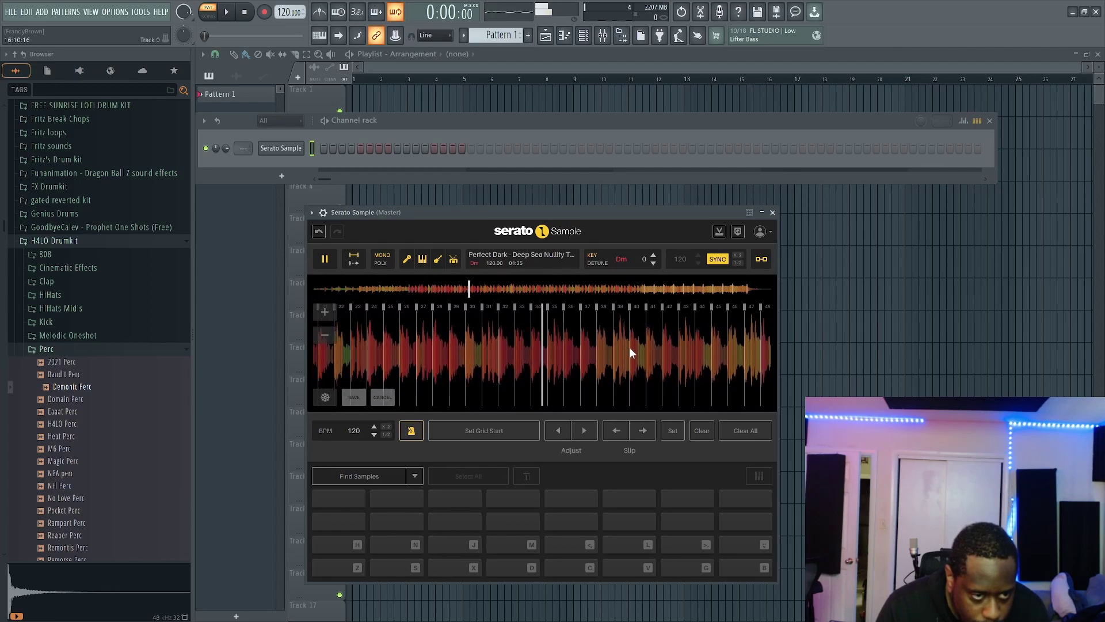
Scrub and play towards 2:02, stop playback, and line the playhead up with the beat marker just before the hit there
{"action": "left_click_drag", "start_coordinate": [633, 345], "coordinate": [587, 351]}
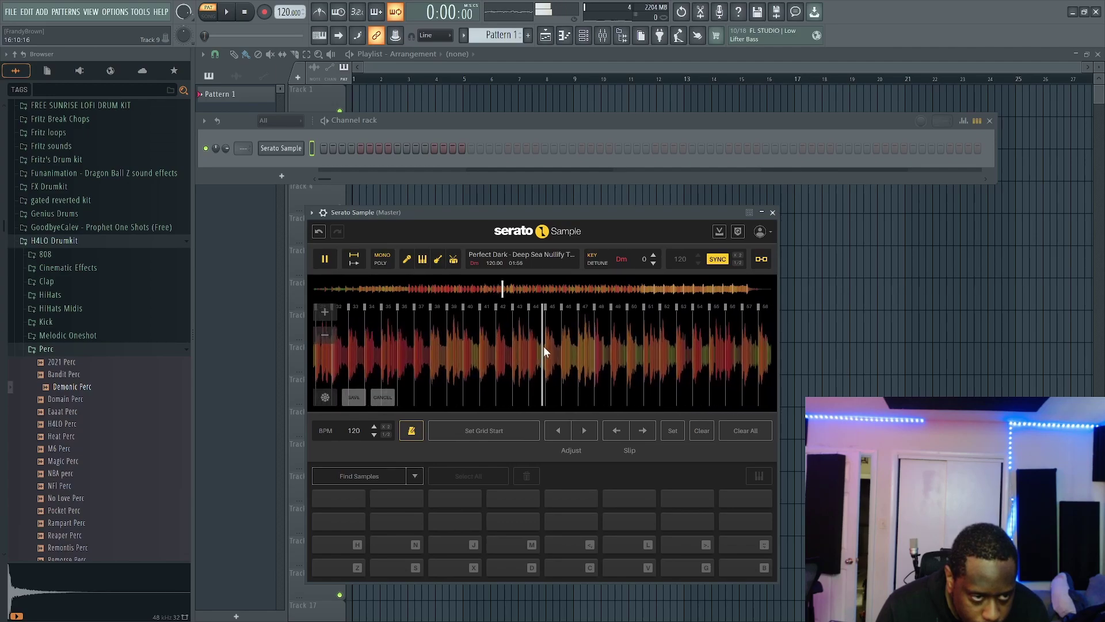
{"action": "scroll", "coordinate": [552, 348], "scroll_direction": "up", "scroll_amount": 2}
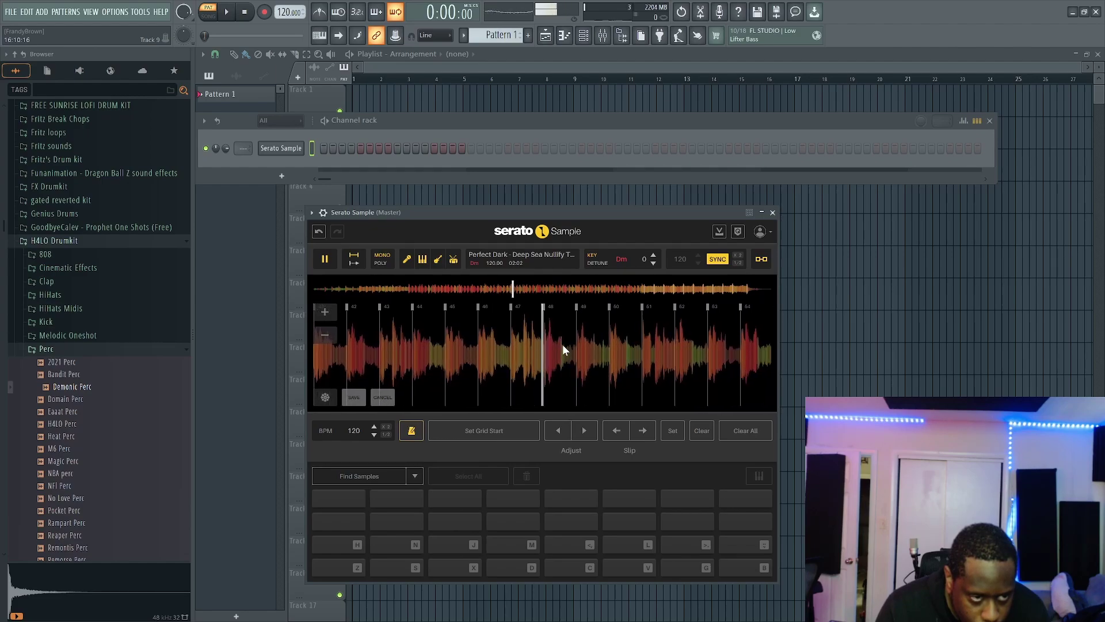
{"action": "key", "text": "space"}
{"action": "scroll", "coordinate": [516, 337], "scroll_direction": "up", "scroll_amount": 3}
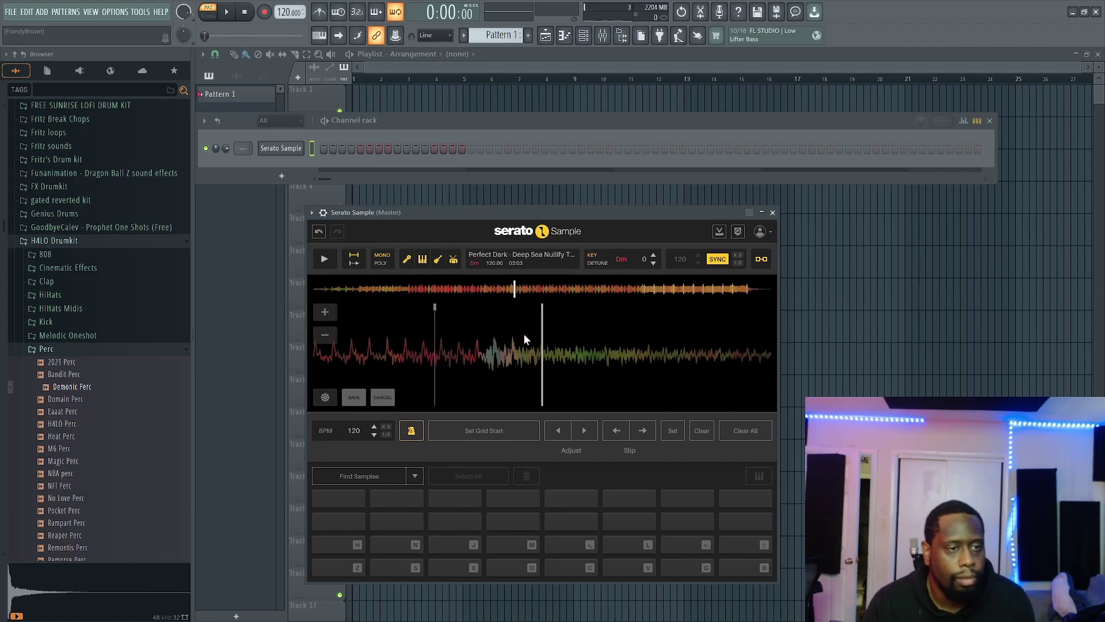
{"action": "scroll", "coordinate": [585, 364], "scroll_direction": "up", "scroll_amount": 3}
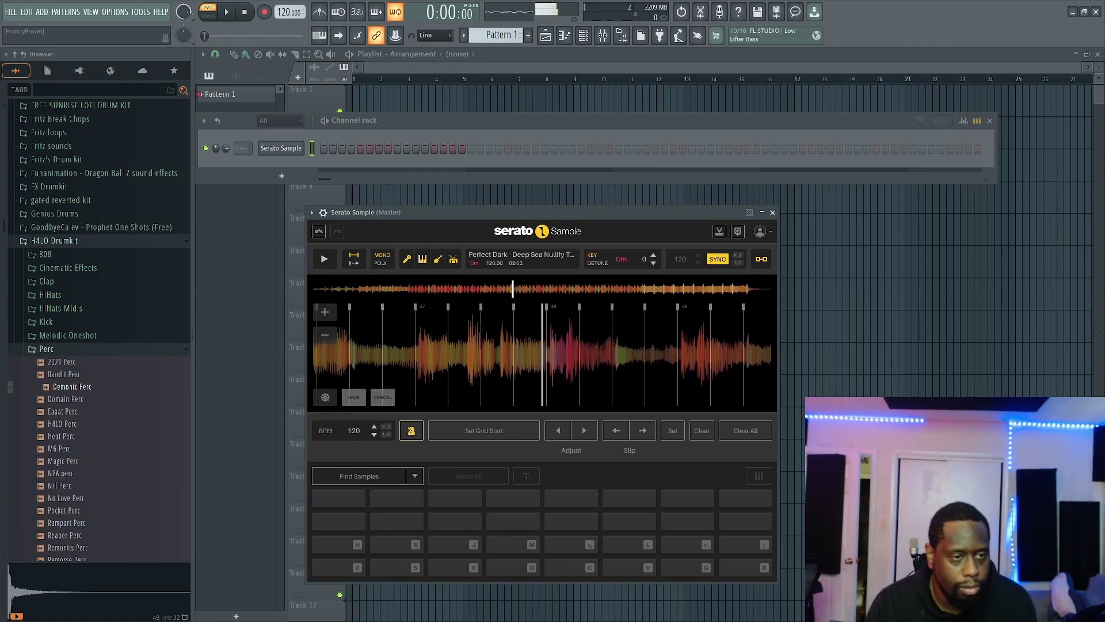
{"action": "left_click_drag", "start_coordinate": [607, 345], "coordinate": [531, 345]}
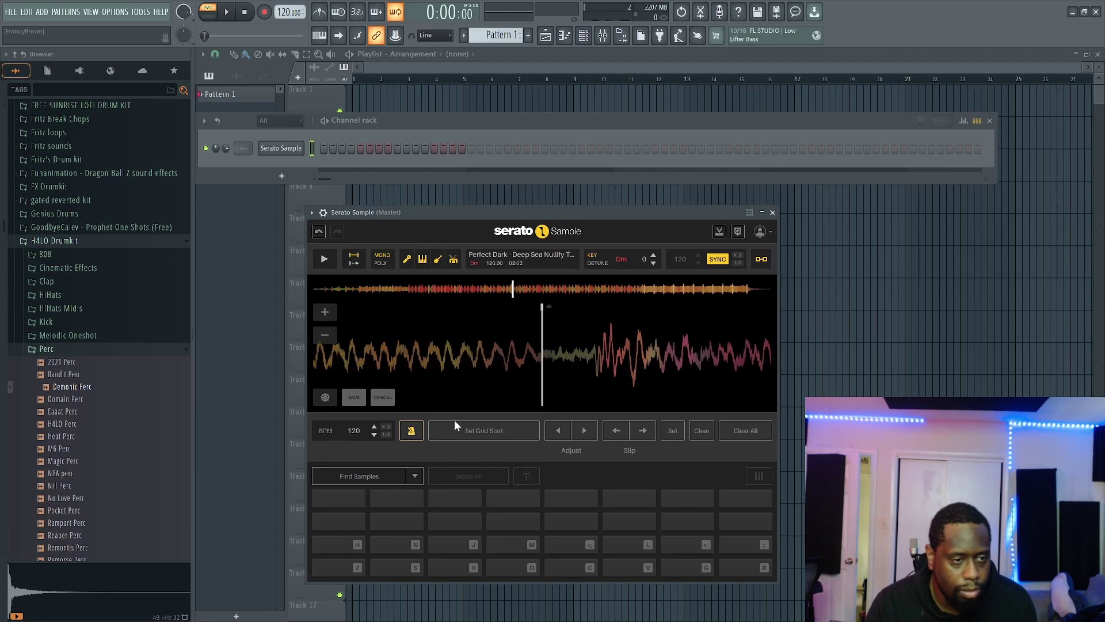
Switch the pads to Slicer mode with a slice length of 2 from the marker at 2:02, and audition the first slice
{"action": "left_click", "coordinate": [405, 475]}
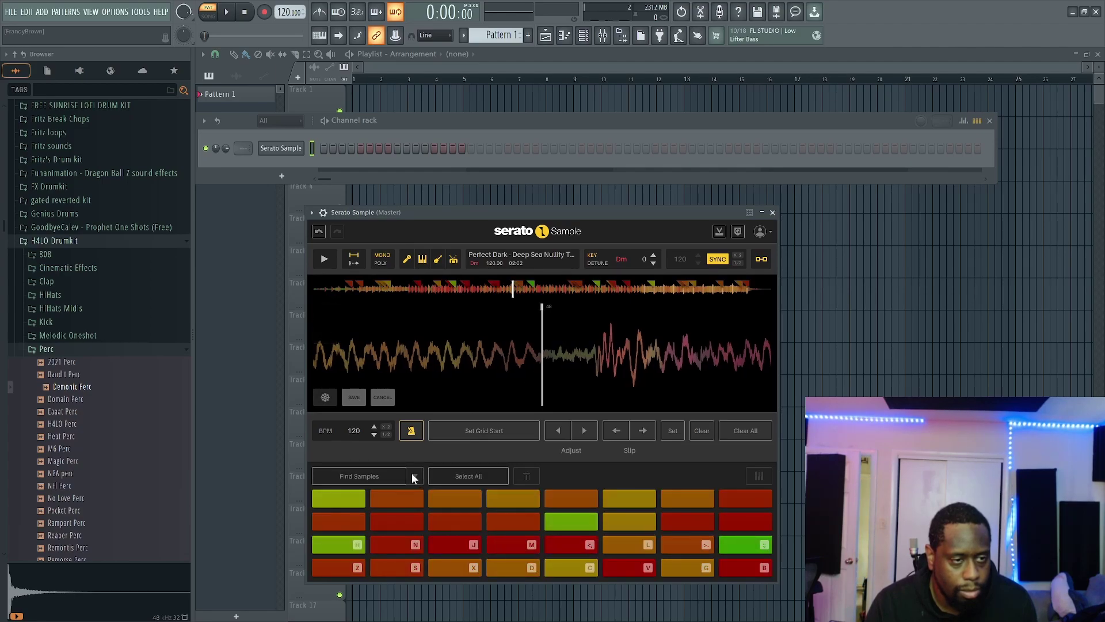
{"action": "left_click", "coordinate": [414, 476]}
{"action": "left_click", "coordinate": [357, 523]}
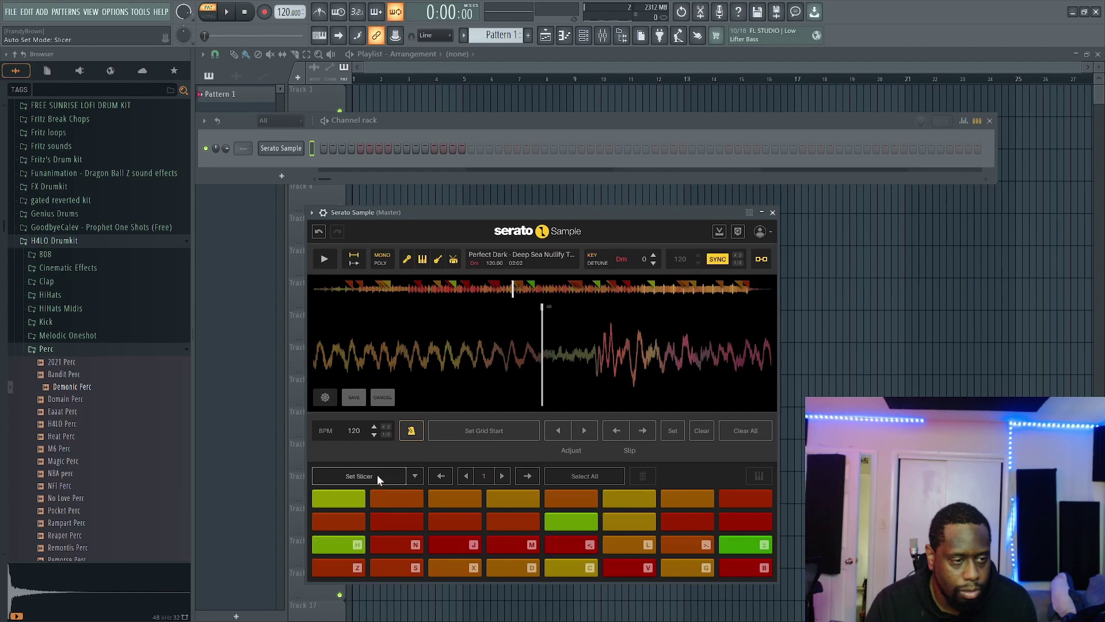
{"action": "left_click", "coordinate": [500, 475]}
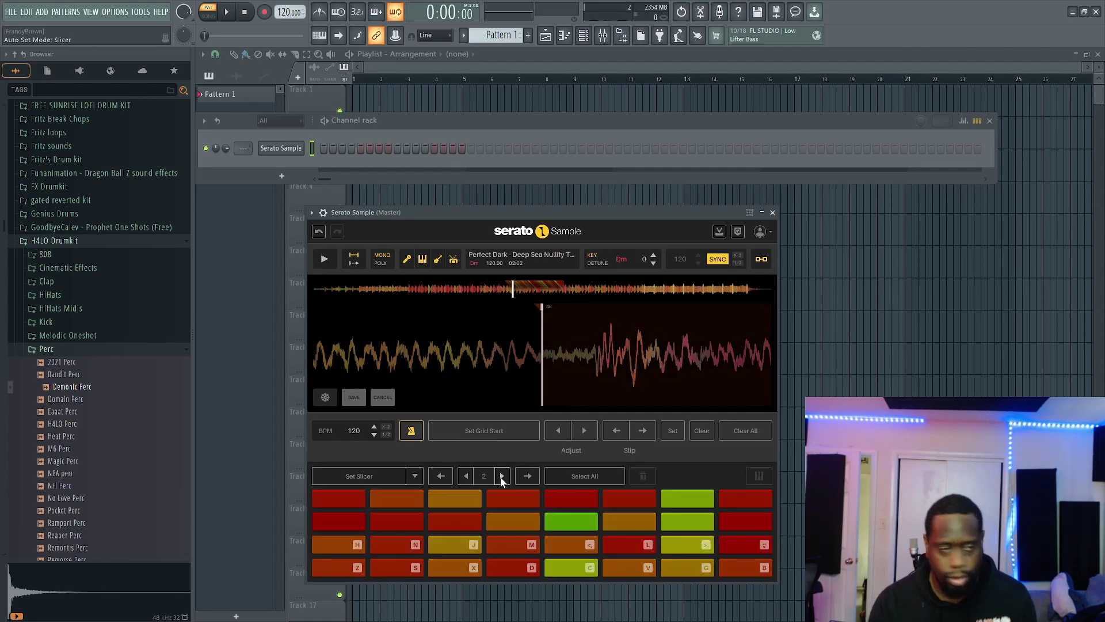
{"action": "key", "text": "z"}
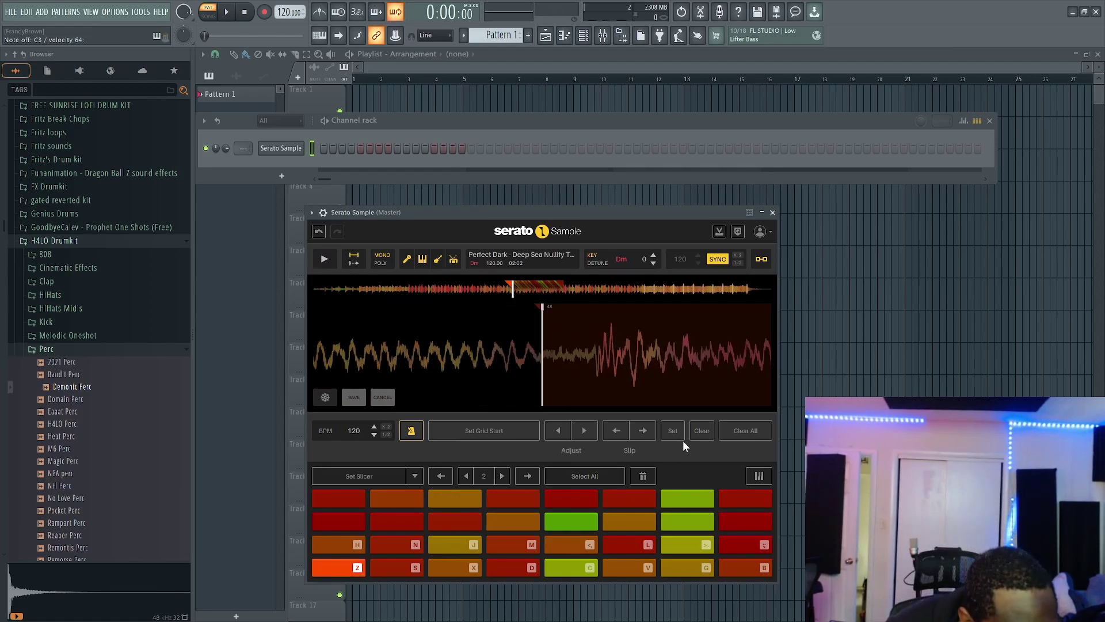
Slip the beat grid later to sit just before the hit at 2:02, move the playhead onto that marker, and set the slicer again
{"action": "left_click", "coordinate": [643, 430]}
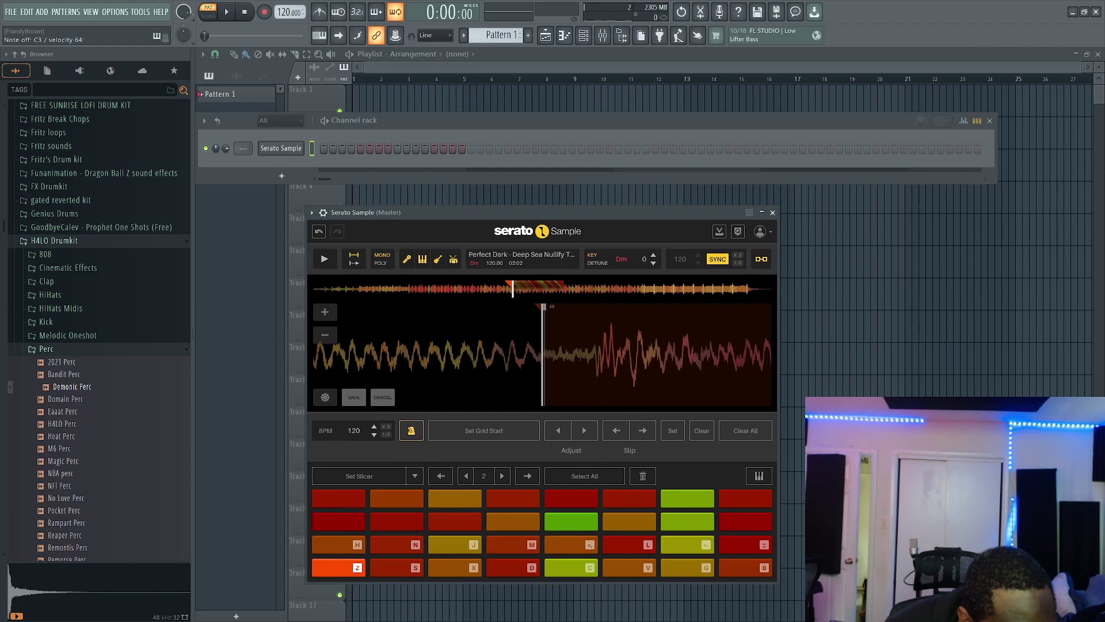
{"action": "left_click_drag", "start_coordinate": [543, 354], "coordinate": [539, 355]}
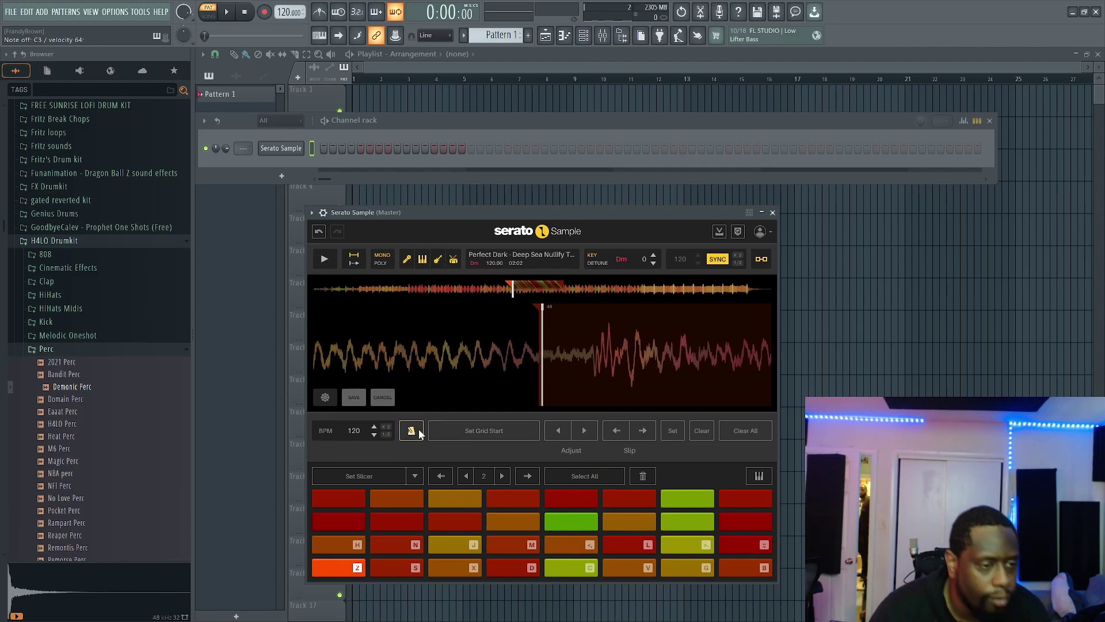
{"action": "left_click", "coordinate": [364, 476]}
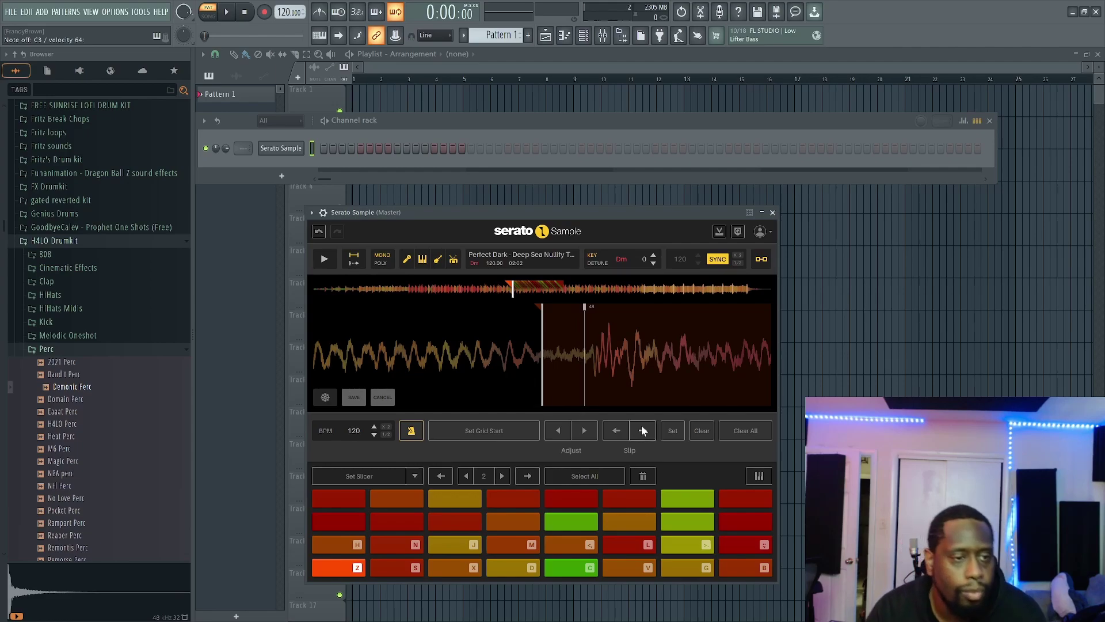
{"action": "left_click_drag", "start_coordinate": [649, 353], "coordinate": [605, 352]}
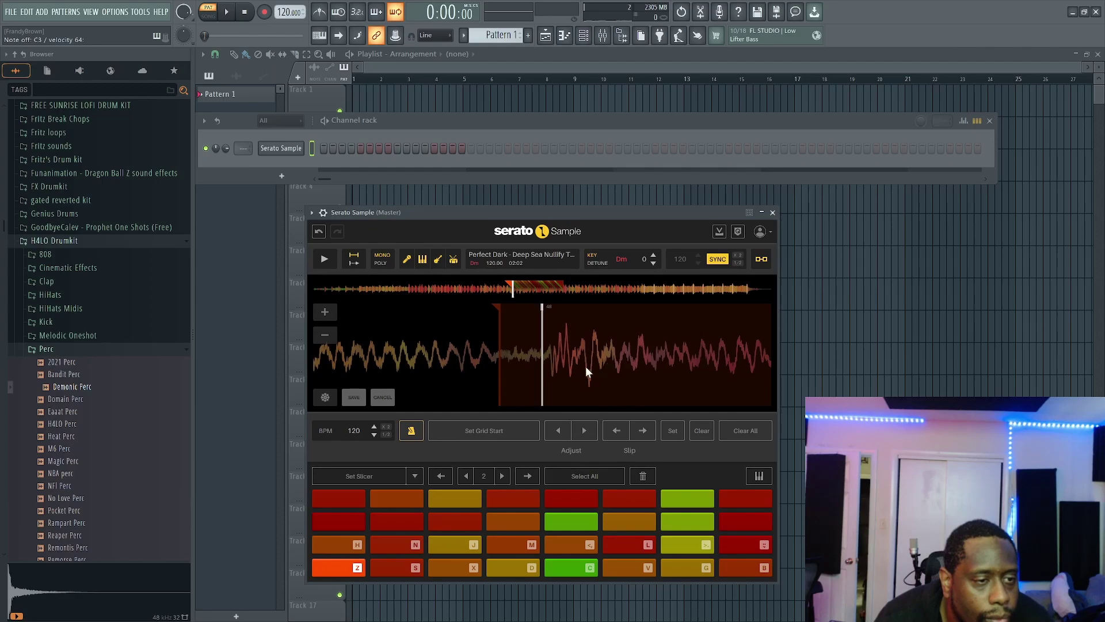
{"action": "left_click", "coordinate": [371, 477]}
Audition the re-cut slices from the first pad and set the slice length to 4
{"action": "left_click", "coordinate": [360, 567]}
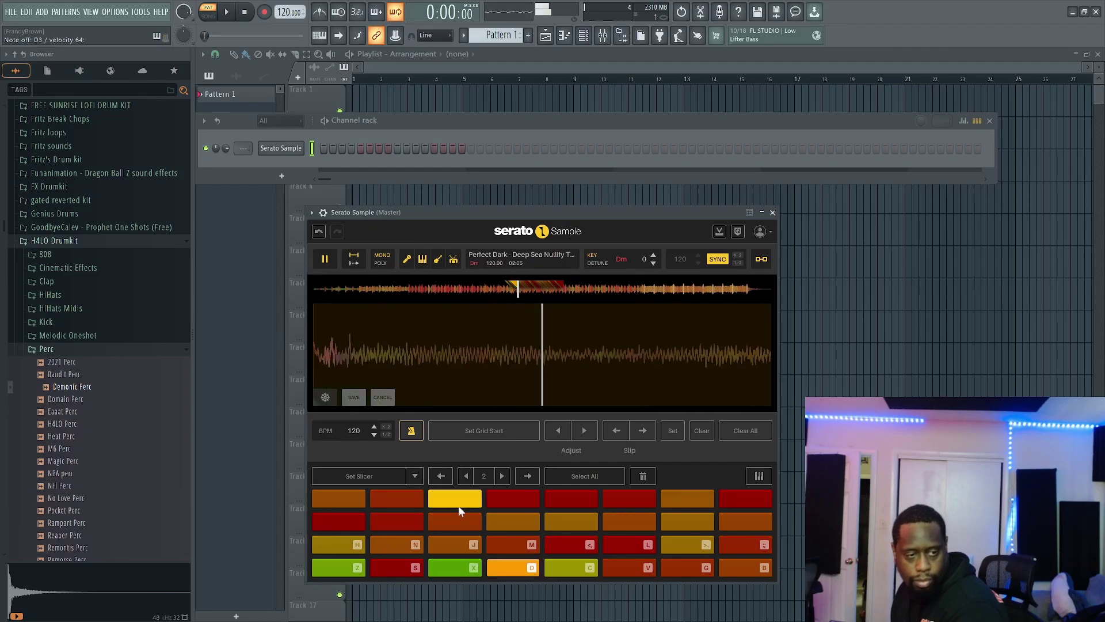
{"action": "left_click", "coordinate": [499, 472]}
{"action": "left_click", "coordinate": [499, 472]}
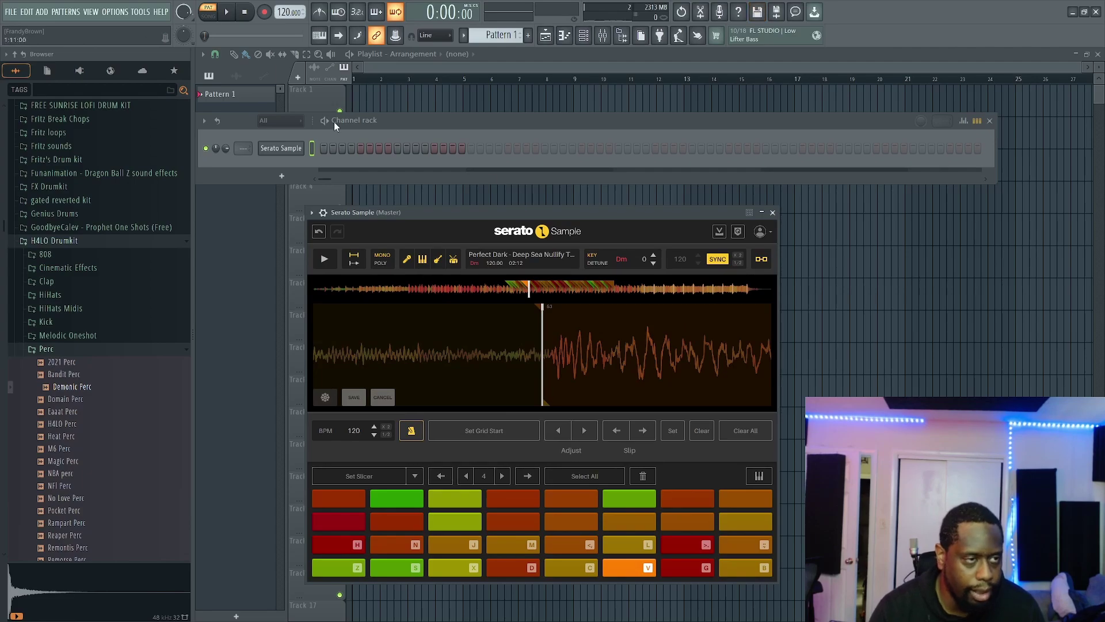
Draw a one-bar F3 note in bar 1 and a one-bar F#3 note in bar 2 of Serato Sample's piano roll
{"action": "right_click", "coordinate": [286, 151]}
{"action": "left_click", "coordinate": [319, 148]}
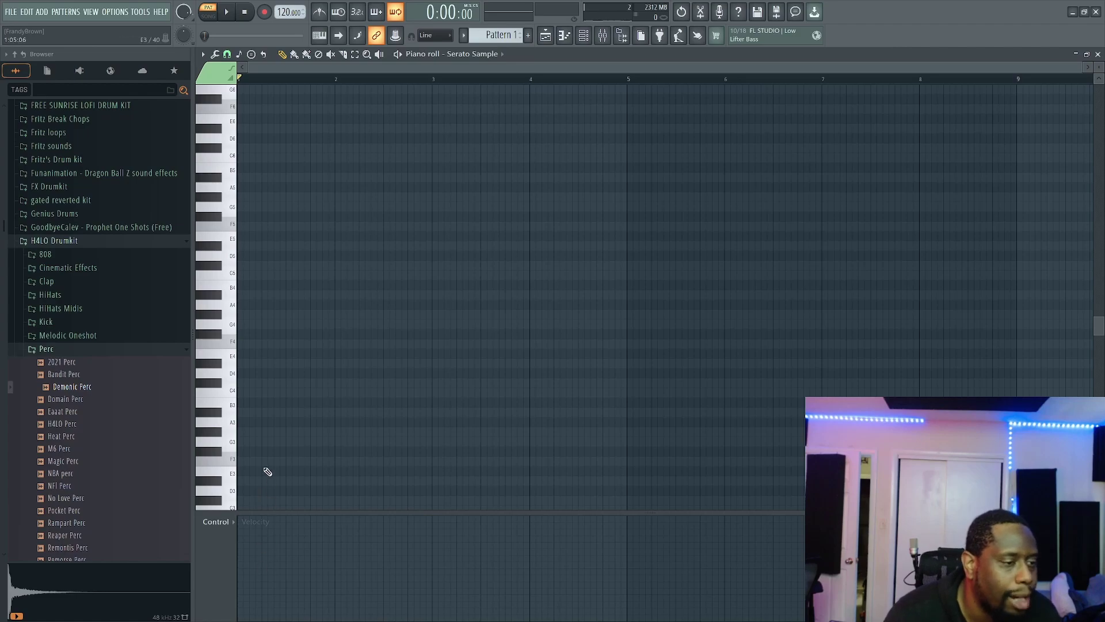
{"action": "left_click_drag", "start_coordinate": [259, 461], "coordinate": [243, 461]}
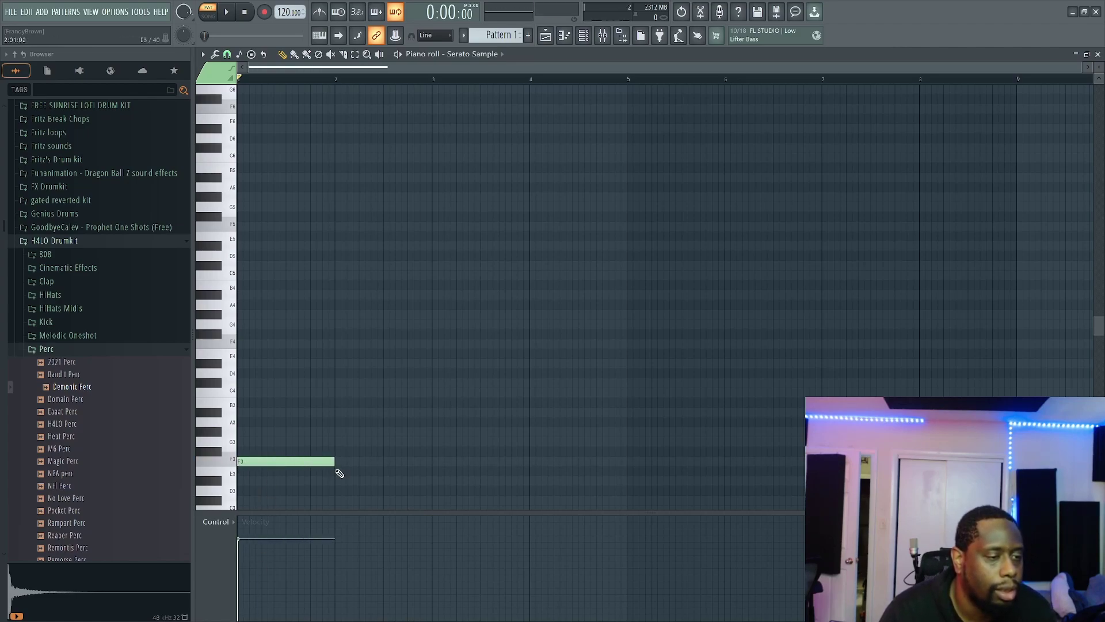
{"action": "scroll", "coordinate": [340, 472], "scroll_direction": "up", "scroll_amount": 3}
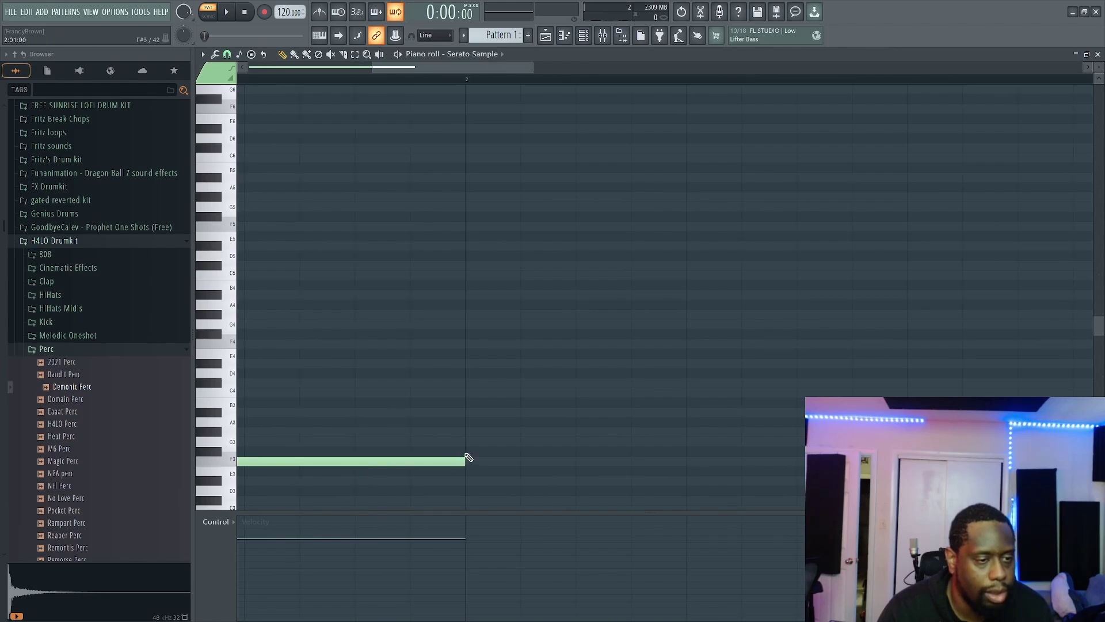
{"action": "left_click", "coordinate": [471, 454]}
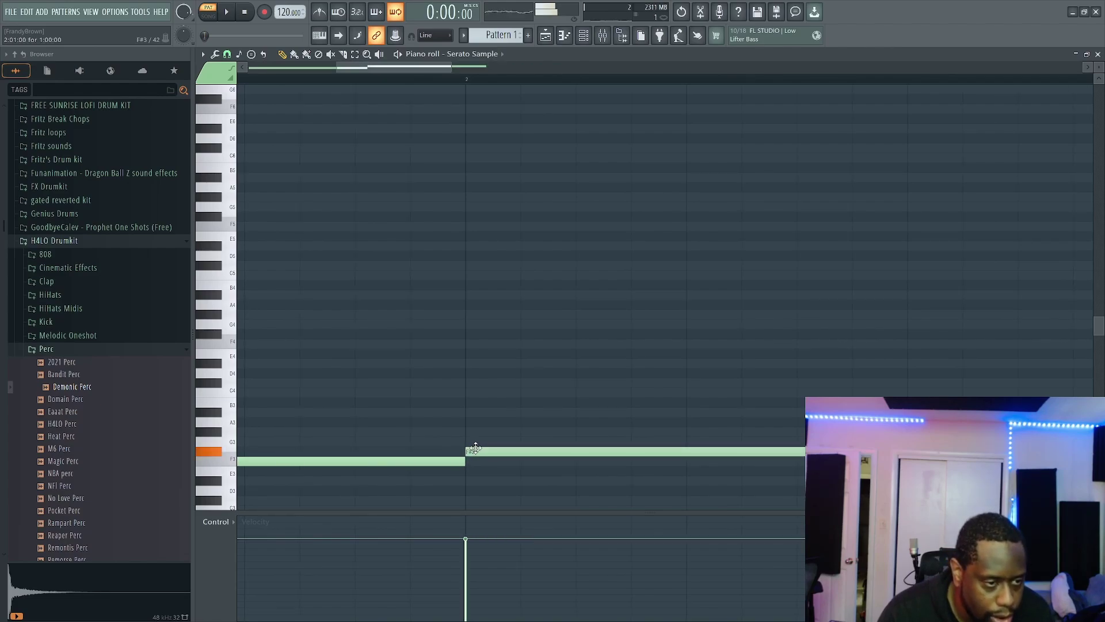
Play the two-note pattern to check its timing, reopen the Serato Sample window, and stop playback
{"action": "scroll", "coordinate": [377, 260], "scroll_direction": "down", "scroll_amount": 4}
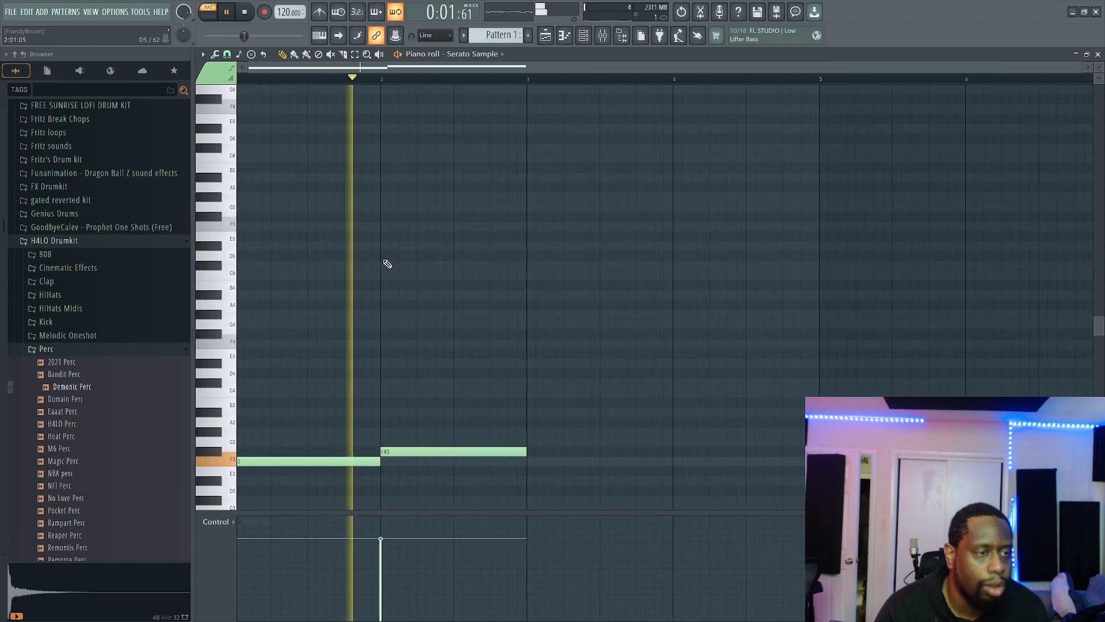
{"action": "scroll", "coordinate": [484, 448], "scroll_direction": "up", "scroll_amount": 5}
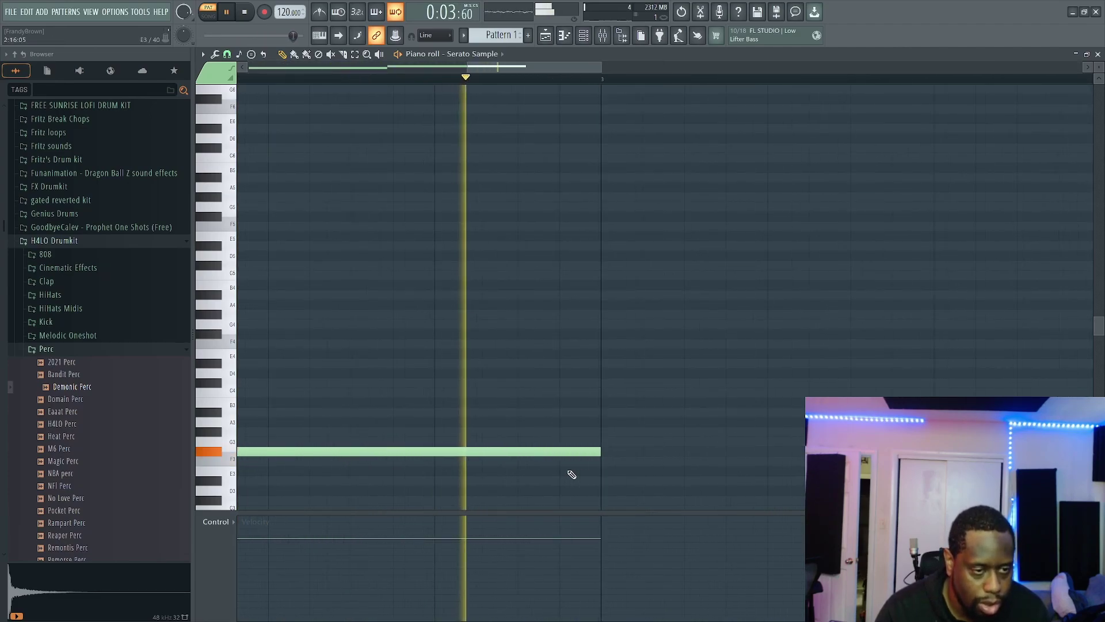
{"action": "scroll", "coordinate": [513, 433], "scroll_direction": "down", "scroll_amount": 5}
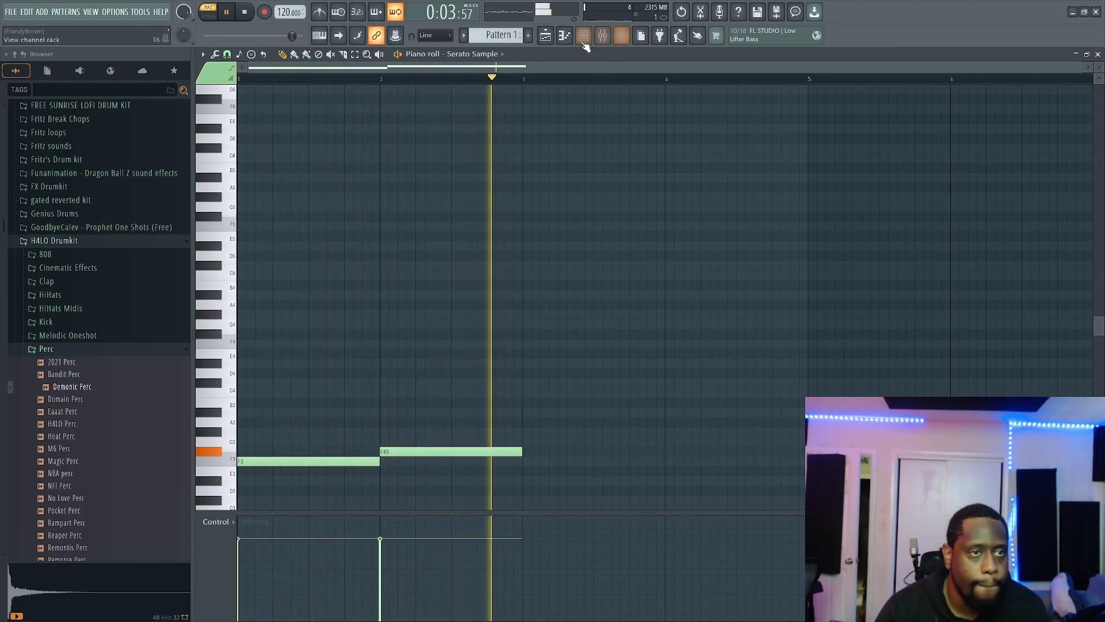
{"action": "key", "text": "F6"}
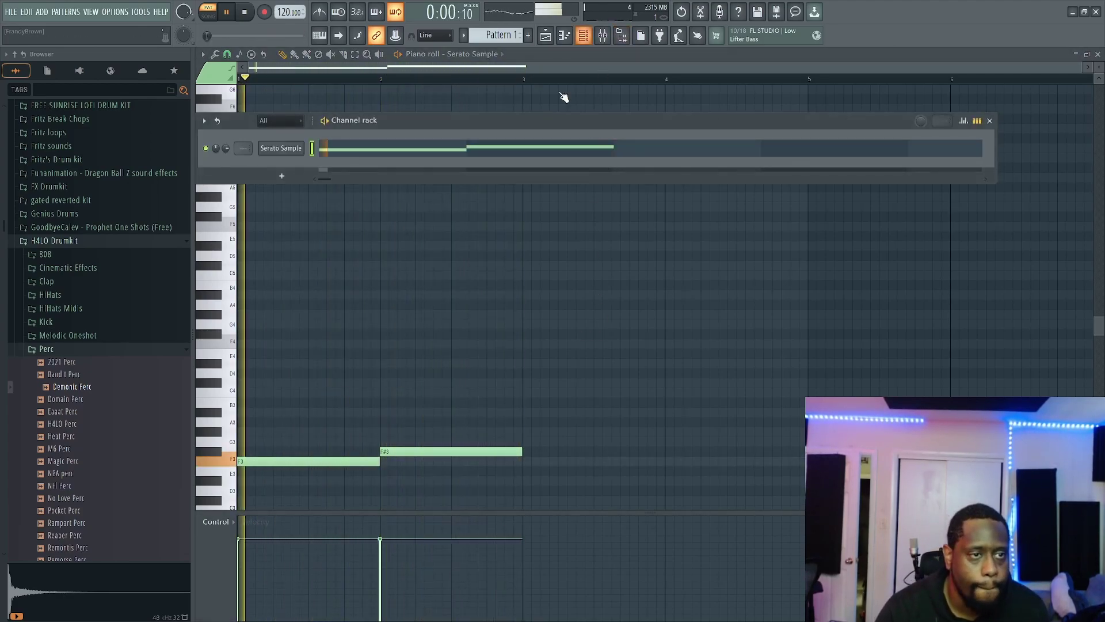
{"action": "left_click", "coordinate": [287, 151]}
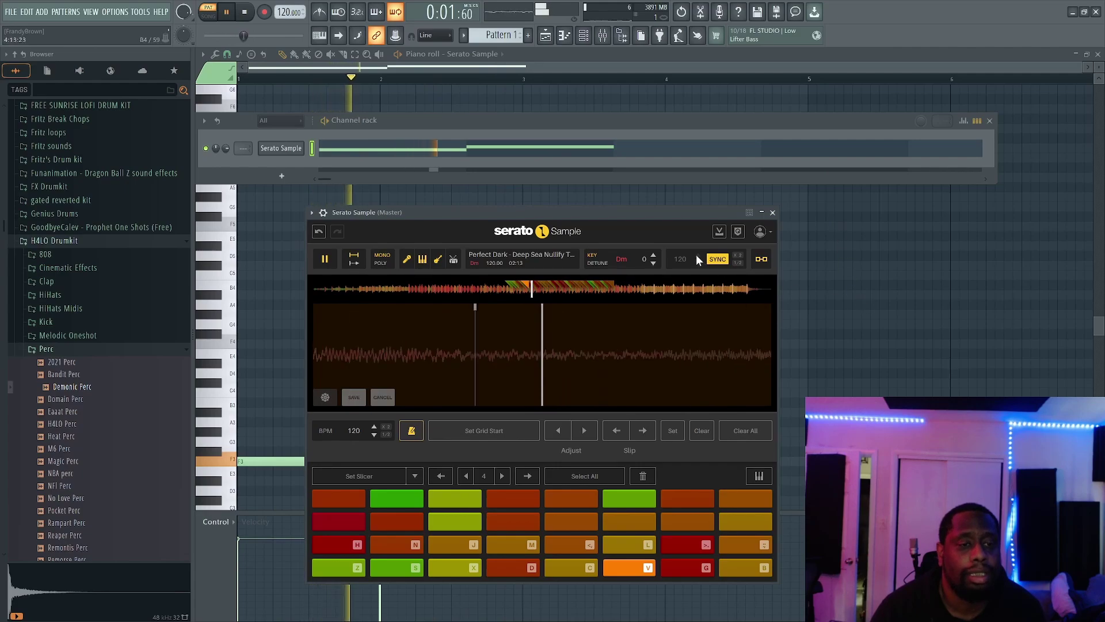
{"action": "key", "text": "space"}
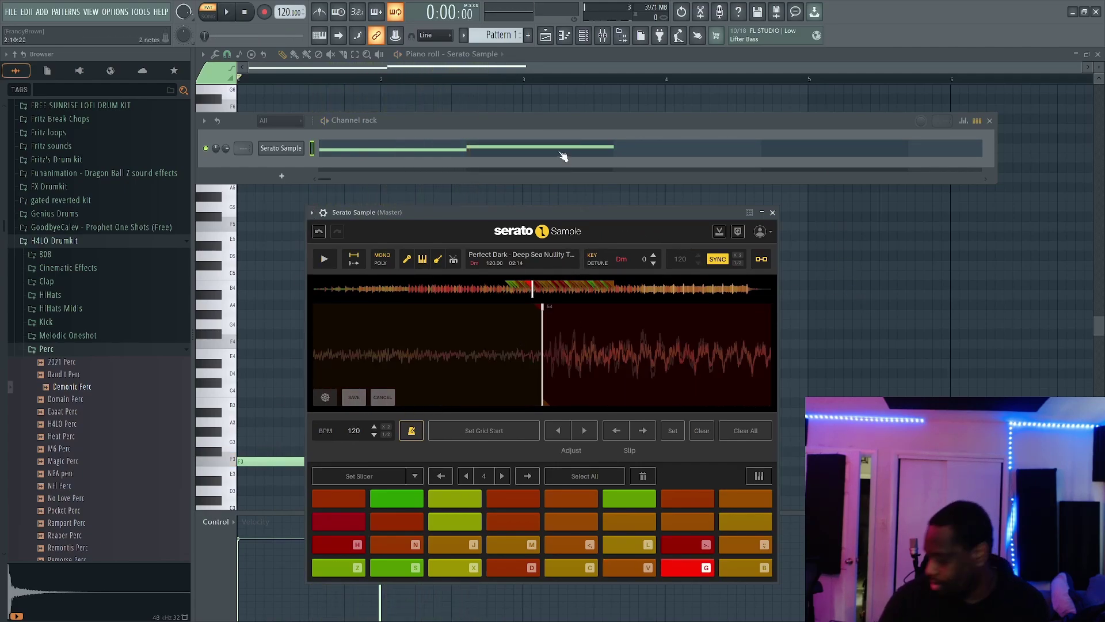
Audition the Z and S slice pads and move the Serato Sample window off the piano roll notes
{"action": "key", "text": "z"}
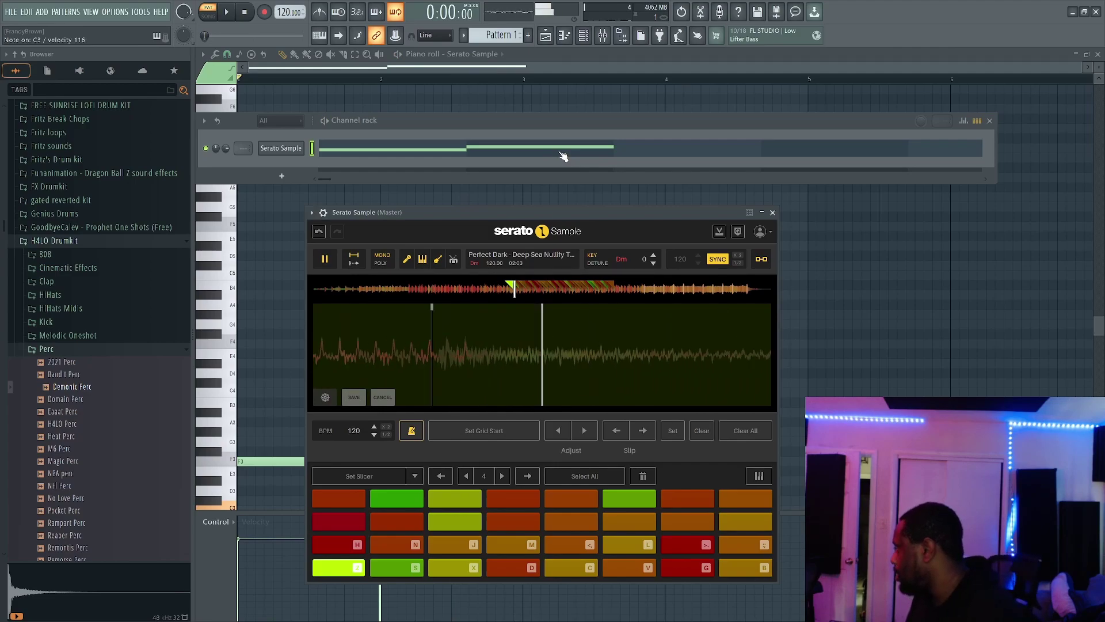
{"action": "key", "text": "z"}
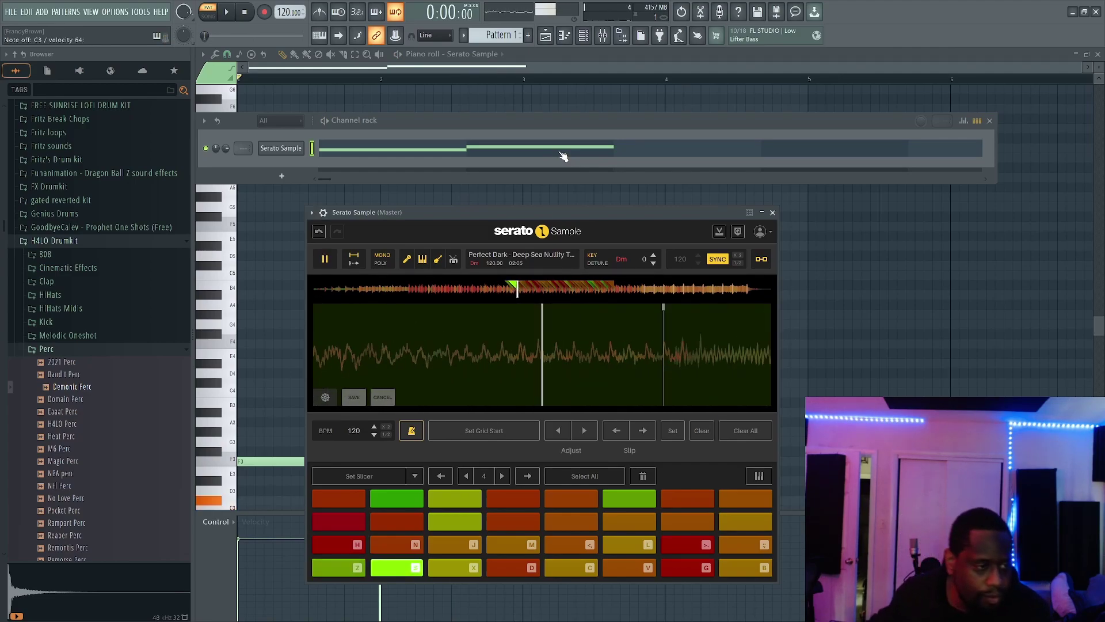
{"action": "key", "text": "s"}
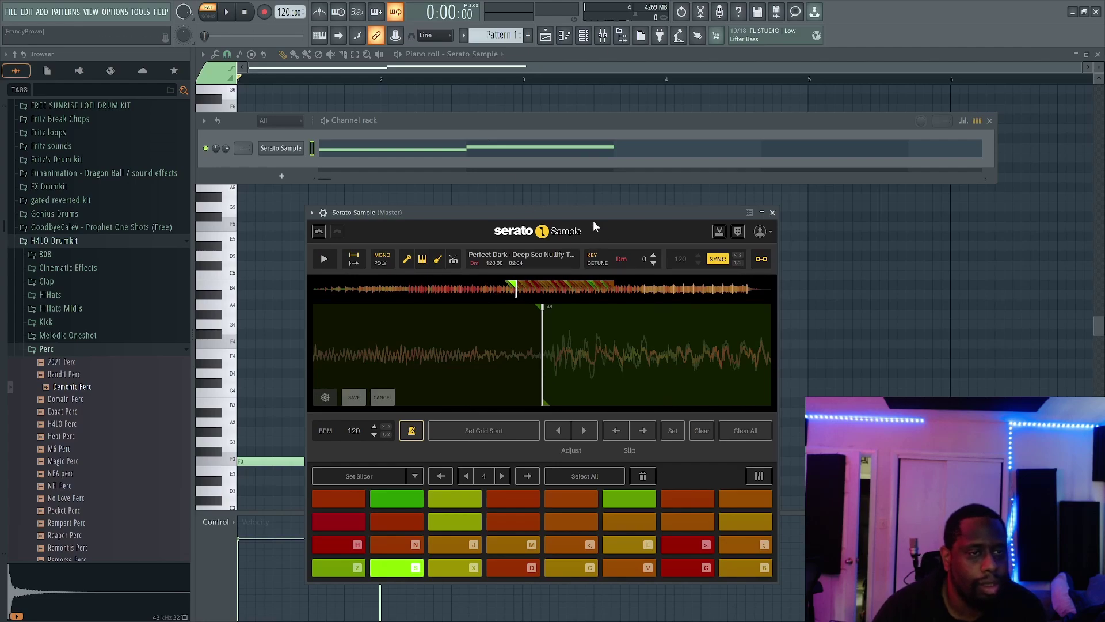
{"action": "left_click_drag", "start_coordinate": [665, 220], "coordinate": [1027, 168]}
{"action": "left_click", "coordinate": [311, 410]}
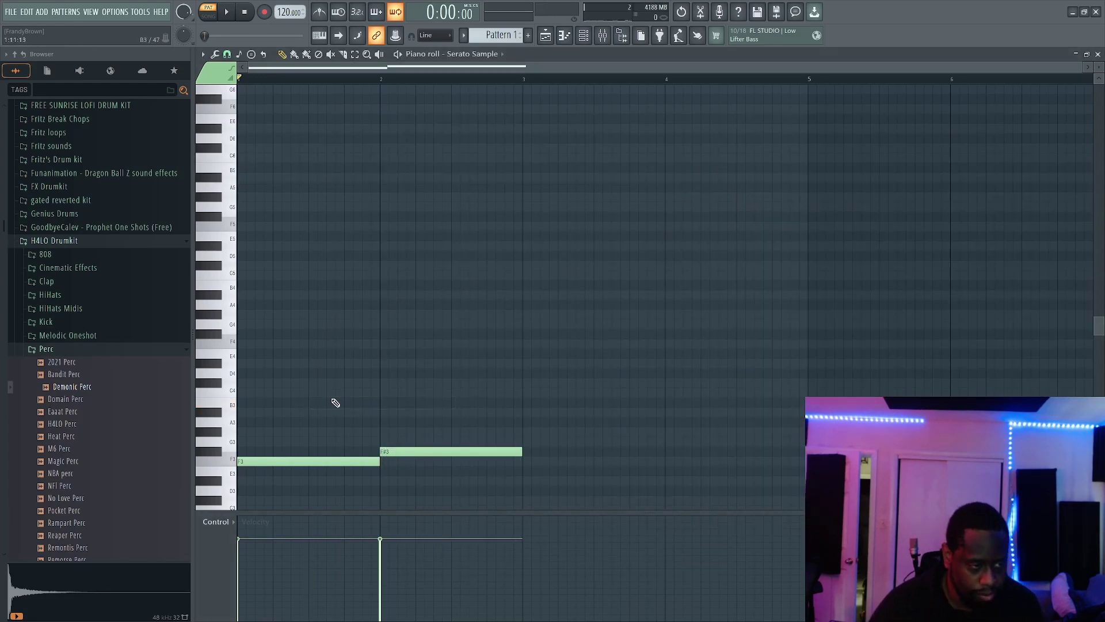
Transpose both piano roll notes down five semitones to C3 and C#3, and play the pattern
{"action": "key", "text": "shift+Down"}
{"action": "key", "text": "shift+Down"}
{"action": "key", "text": "shift+Down"}
{"action": "key", "text": "shift+Down"}
{"action": "key", "text": "shift+Down"}
{"action": "key", "text": "space"}
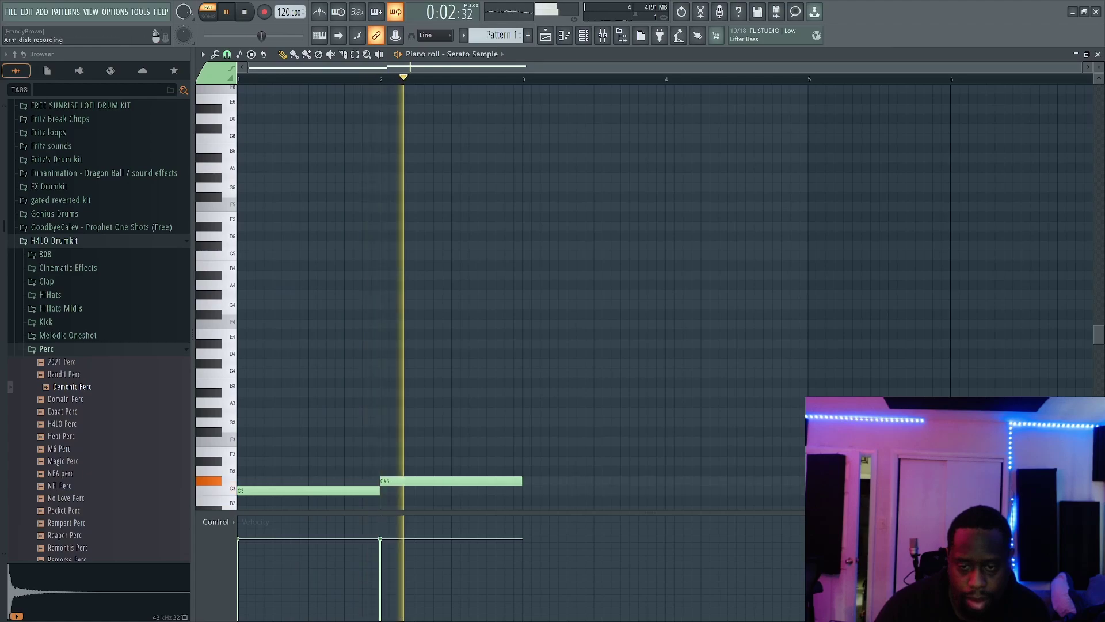
Render the two-bar pattern from the master mixer track to a WAV file
{"action": "key", "text": "ctrl+r"}
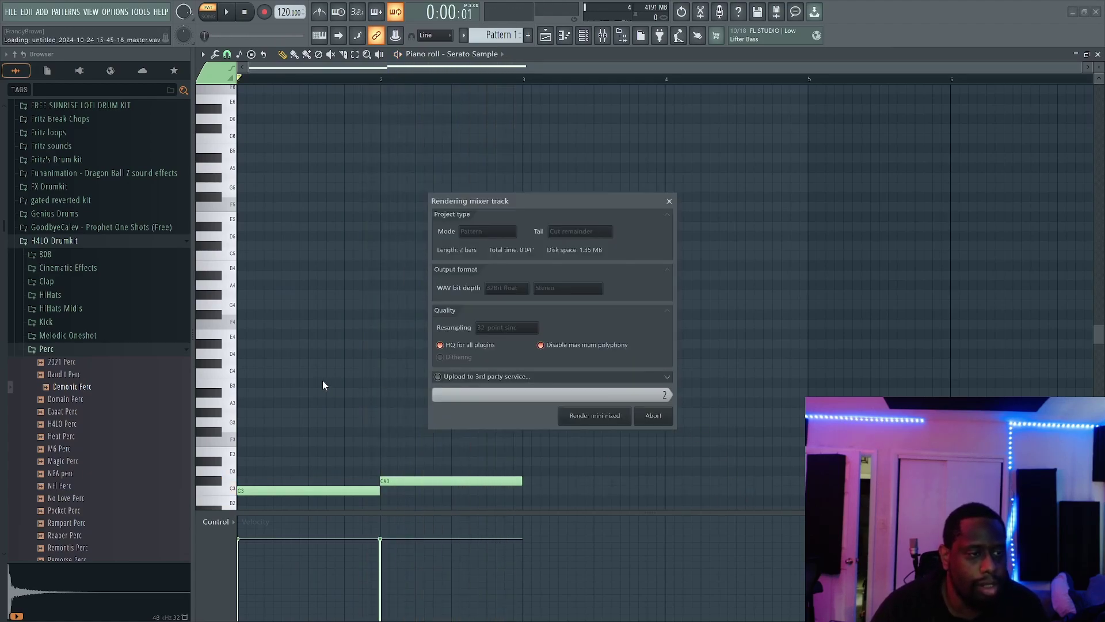
{"action": "left_click", "coordinate": [517, 354]}
{"action": "right_click", "coordinate": [548, 365]}
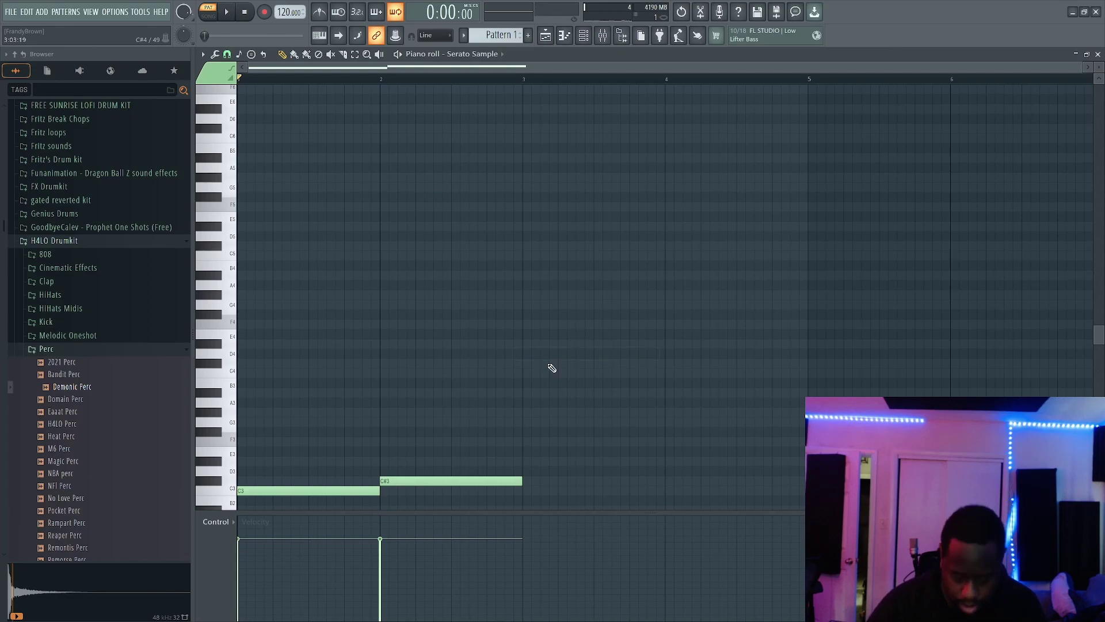
Raise both notes two semitones to D3 and D#3, and render the mixer track again
{"action": "key", "text": "shift+Up"}
{"action": "key", "text": "shift+Up"}
{"action": "key", "text": "alt+r"}
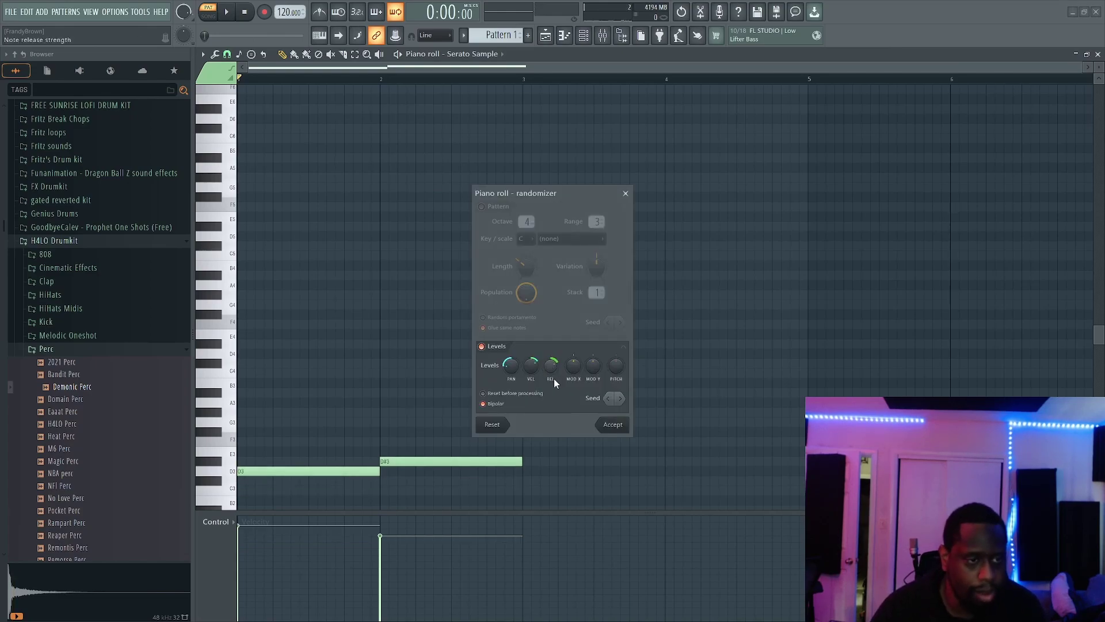
{"action": "left_click", "coordinate": [630, 194]}
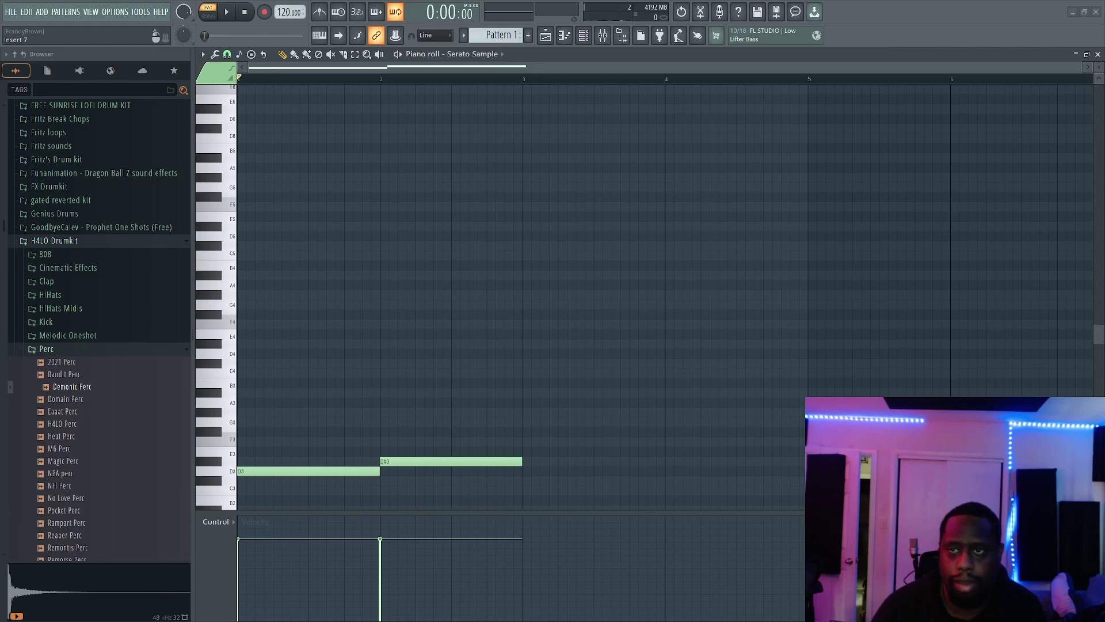
{"action": "key", "text": "alt+r"}
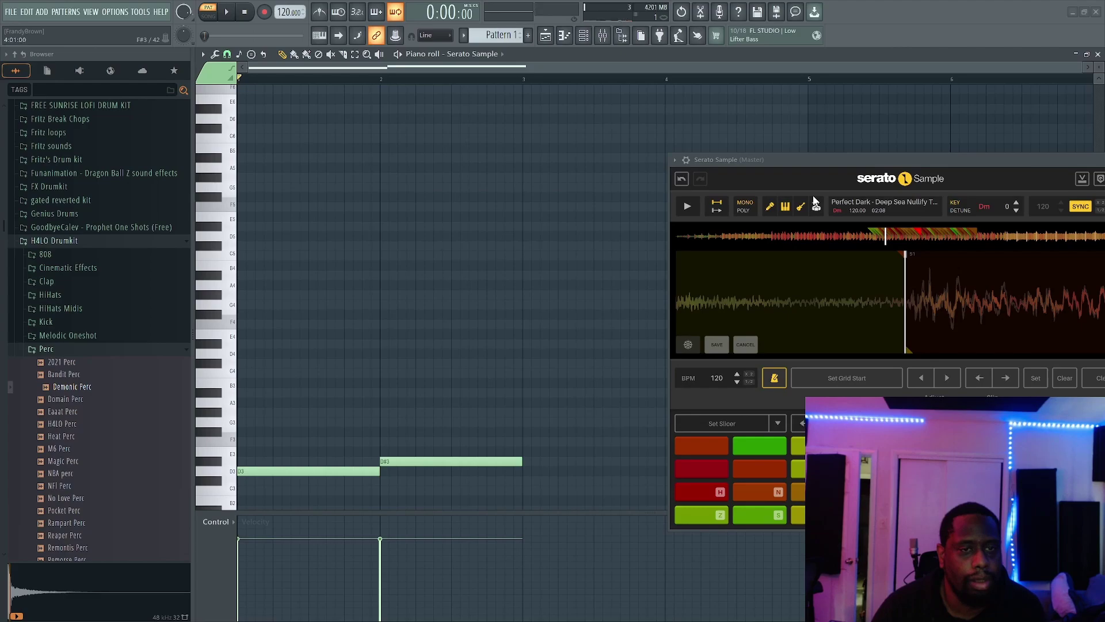
In song mode, place the first rendered clip at bar 1 on Track 1 and the second at bar 3 on Track 2
{"action": "left_click", "coordinate": [583, 36]}
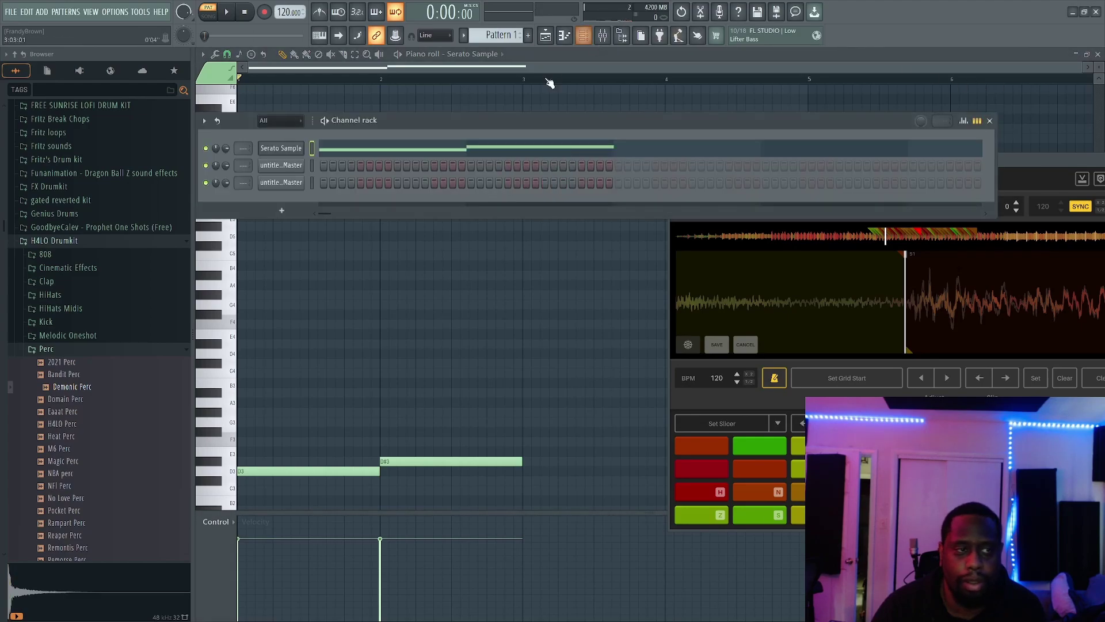
{"action": "left_click", "coordinate": [546, 35]}
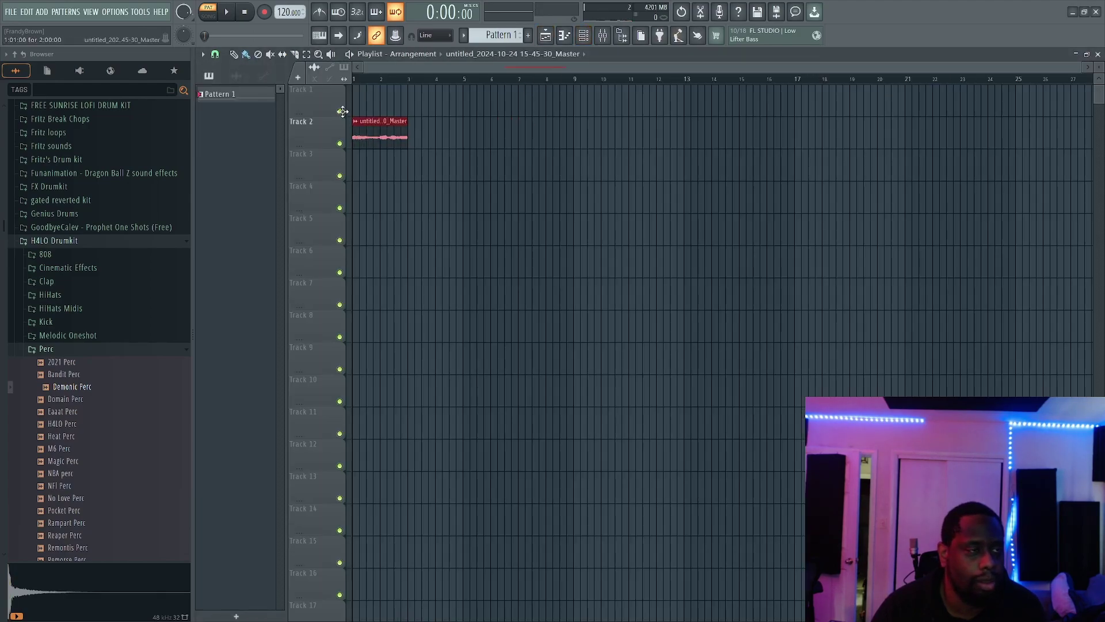
{"action": "left_click", "coordinate": [361, 122]}
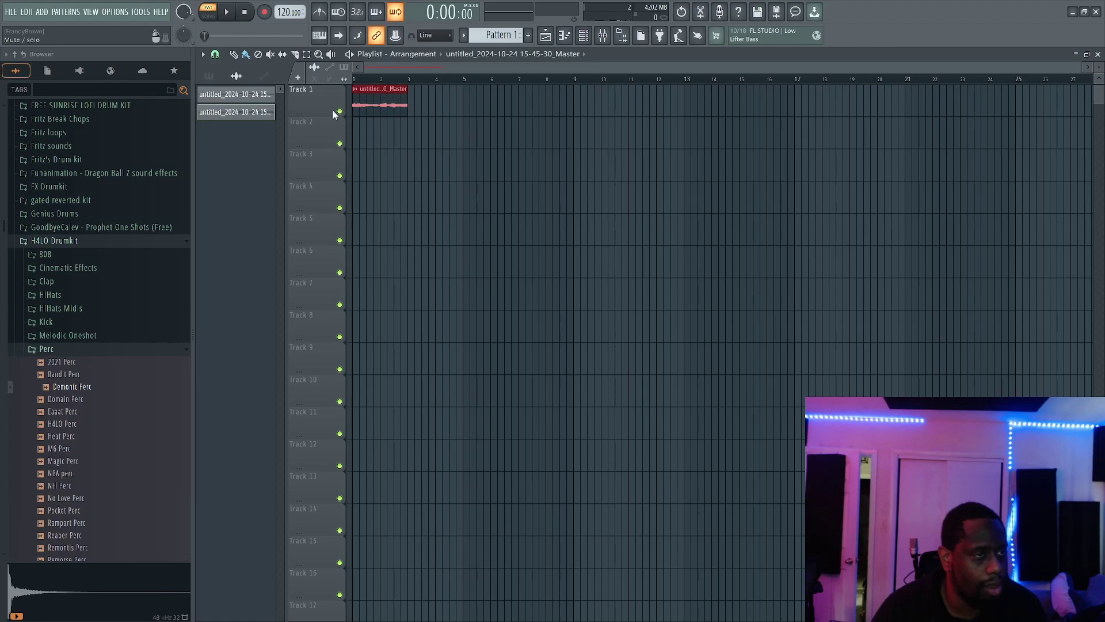
{"action": "left_click", "coordinate": [208, 12]}
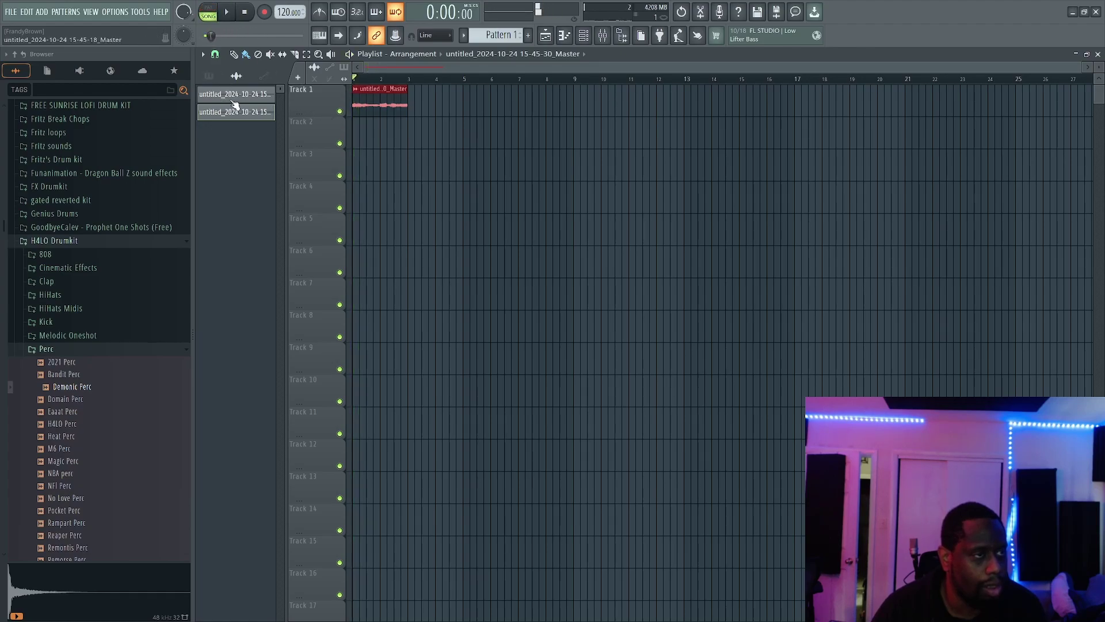
{"action": "right_click", "coordinate": [391, 107]}
{"action": "key", "text": "space"}
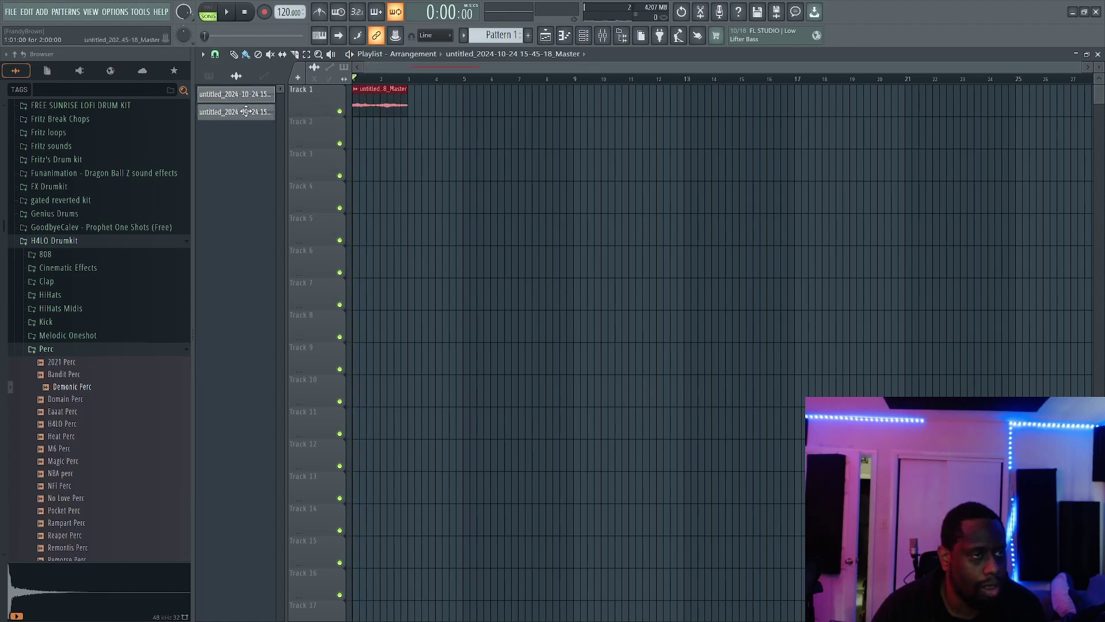
{"action": "key", "text": "space"}
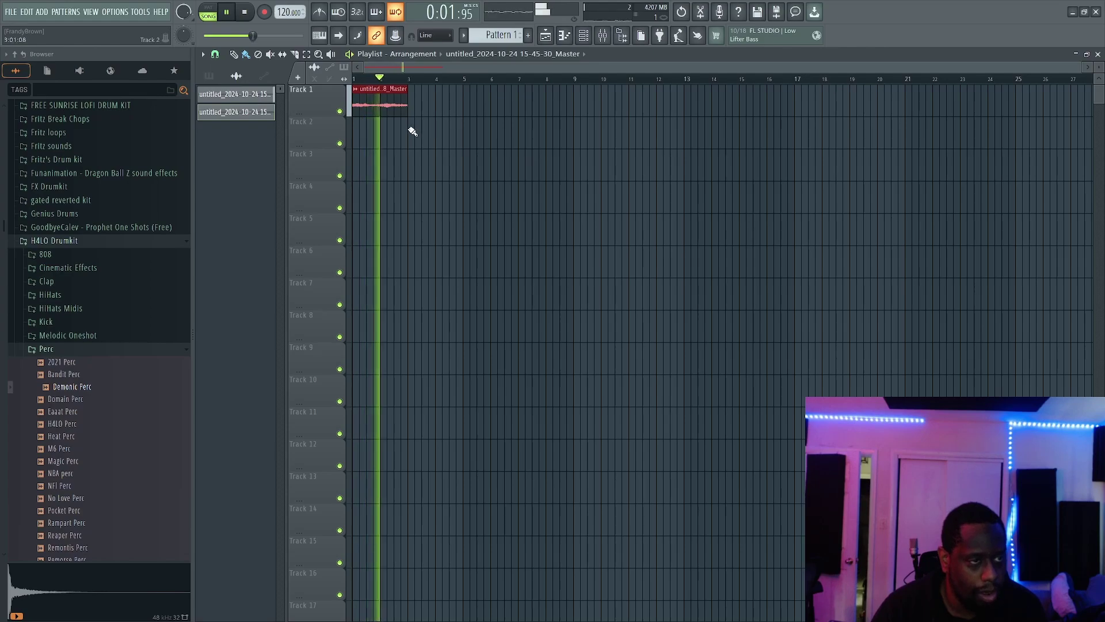
{"action": "left_click", "coordinate": [413, 131]}
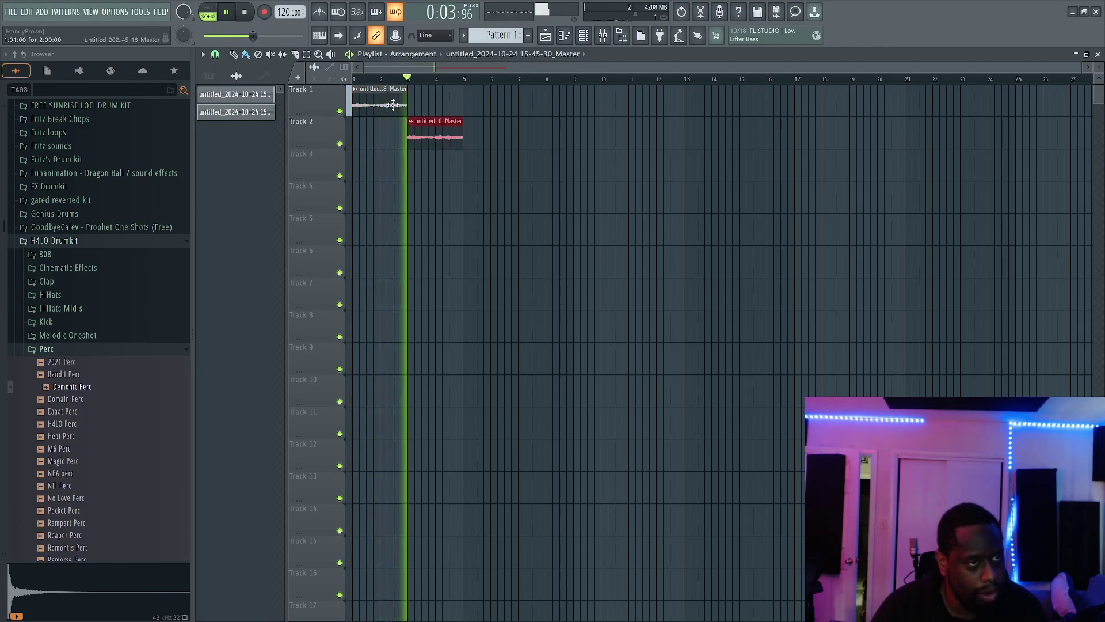
{"action": "scroll", "coordinate": [403, 115], "scroll_direction": "up", "scroll_amount": 5}
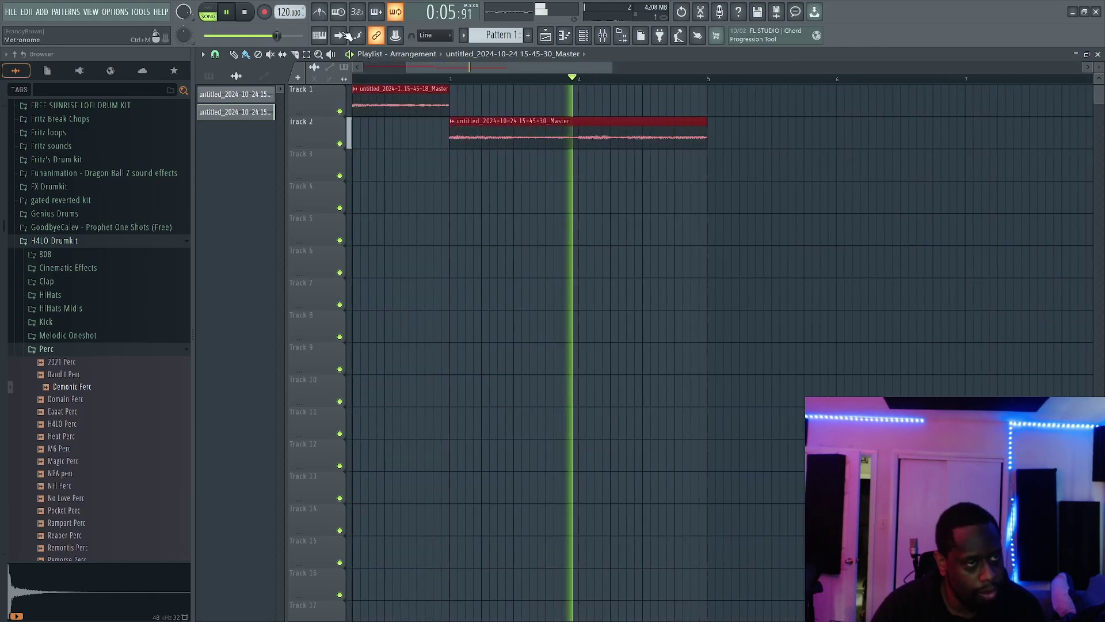
{"action": "left_click_drag", "start_coordinate": [460, 88], "coordinate": [466, 88]}
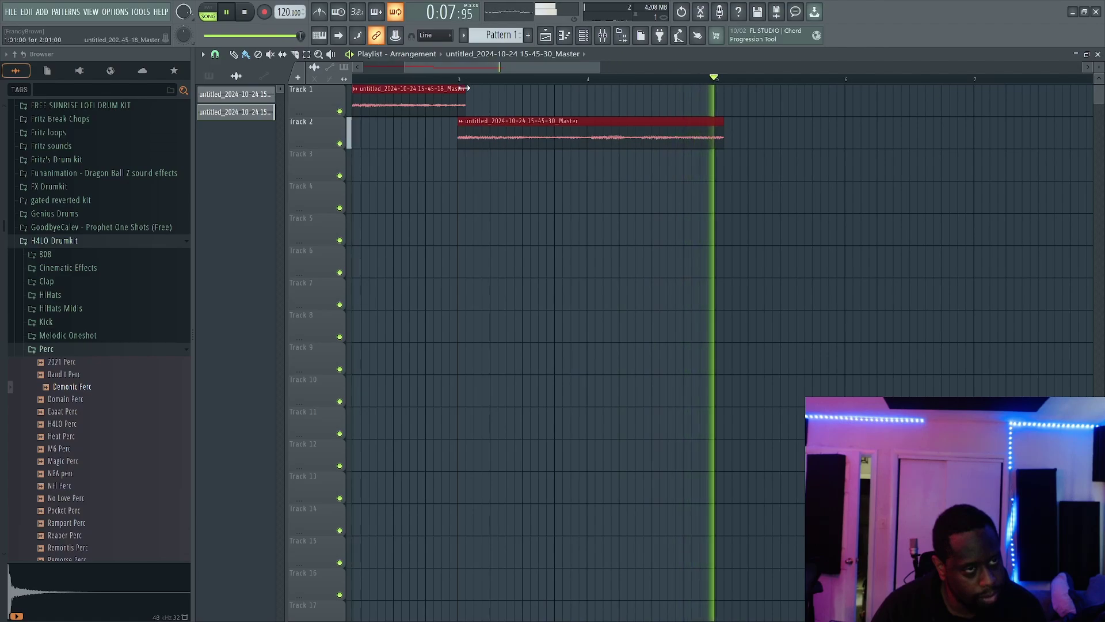
{"action": "left_click", "coordinate": [319, 11]}
Normalize the Track 1 audio clip and lower its channel volume to 32%, checking it in playback
{"action": "double_click", "coordinate": [403, 98]}
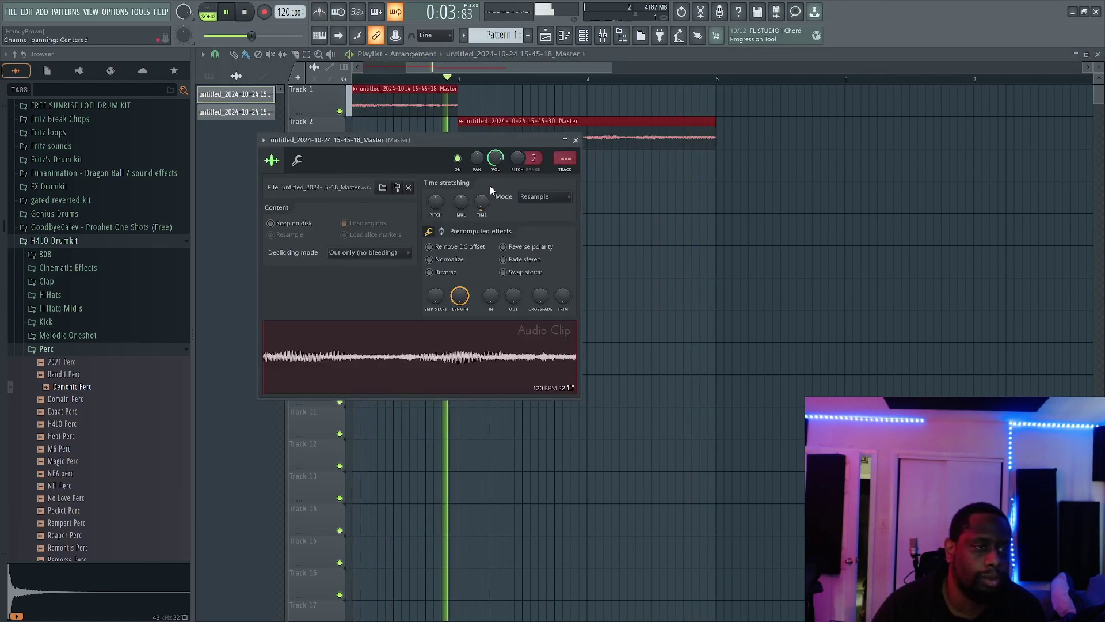
{"action": "left_click", "coordinate": [436, 261]}
{"action": "key", "text": "space"}
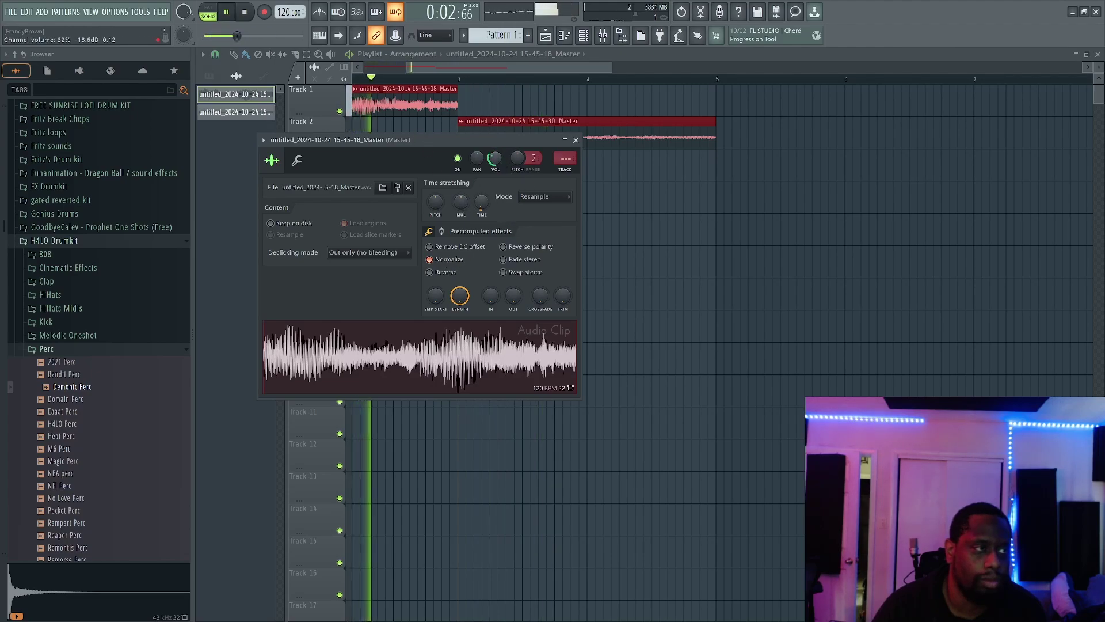
{"action": "key", "text": "space"}
Normalize the Track 2 audio clip and lower its channel volume to match the first clip
{"action": "double_click", "coordinate": [617, 136]}
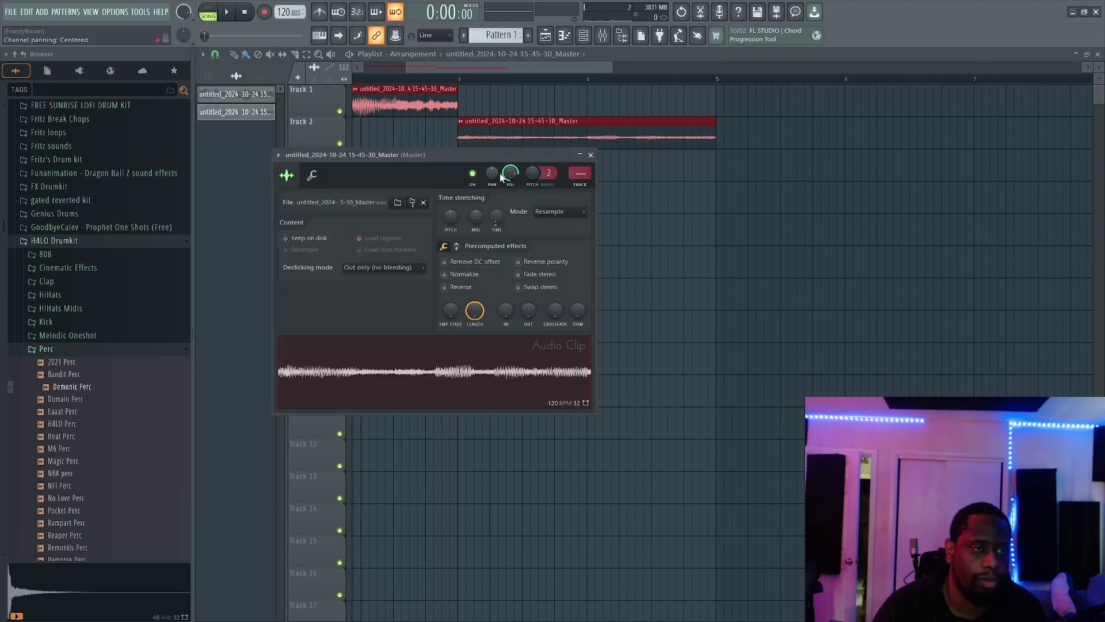
{"action": "left_click", "coordinate": [445, 274]}
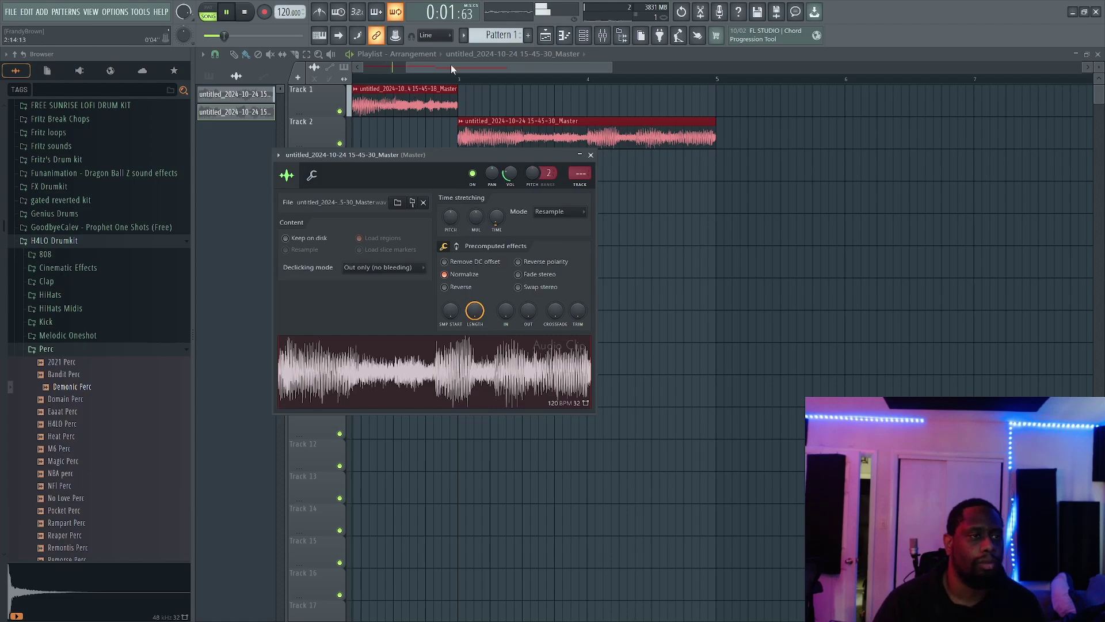
{"action": "left_click_drag", "start_coordinate": [451, 67], "coordinate": [382, 82]}
{"action": "scroll", "coordinate": [551, 218], "scroll_direction": "down", "scroll_amount": 4}
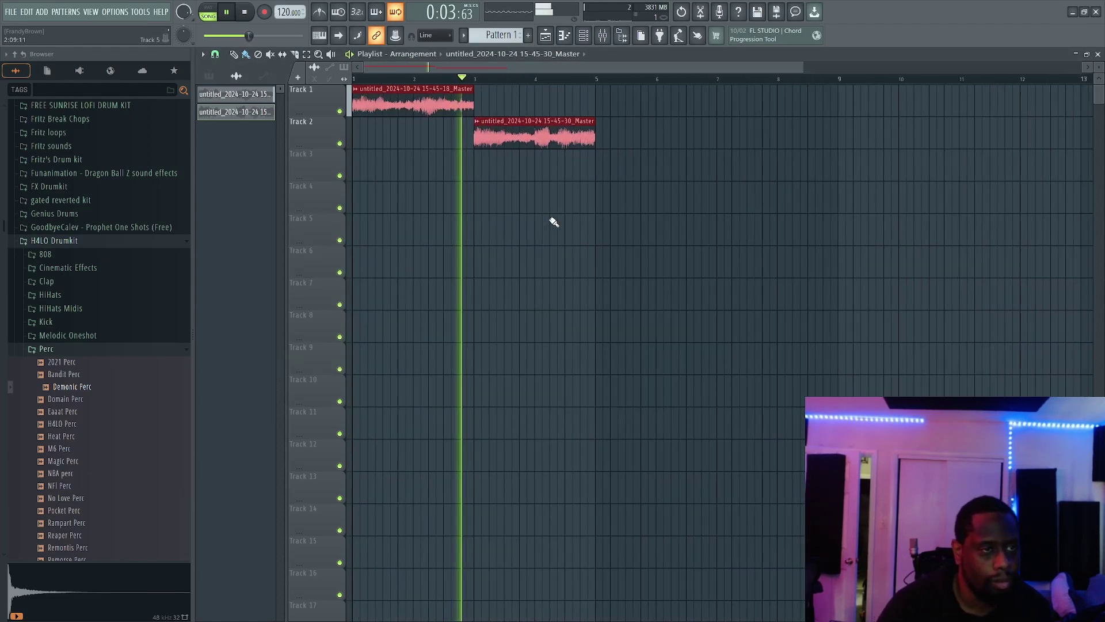
Audition the two clips at faster tempos up to 135 BPM, and set the project tempo back to 120 BPM
{"action": "left_click_drag", "start_coordinate": [249, 35], "coordinate": [274, 35]}
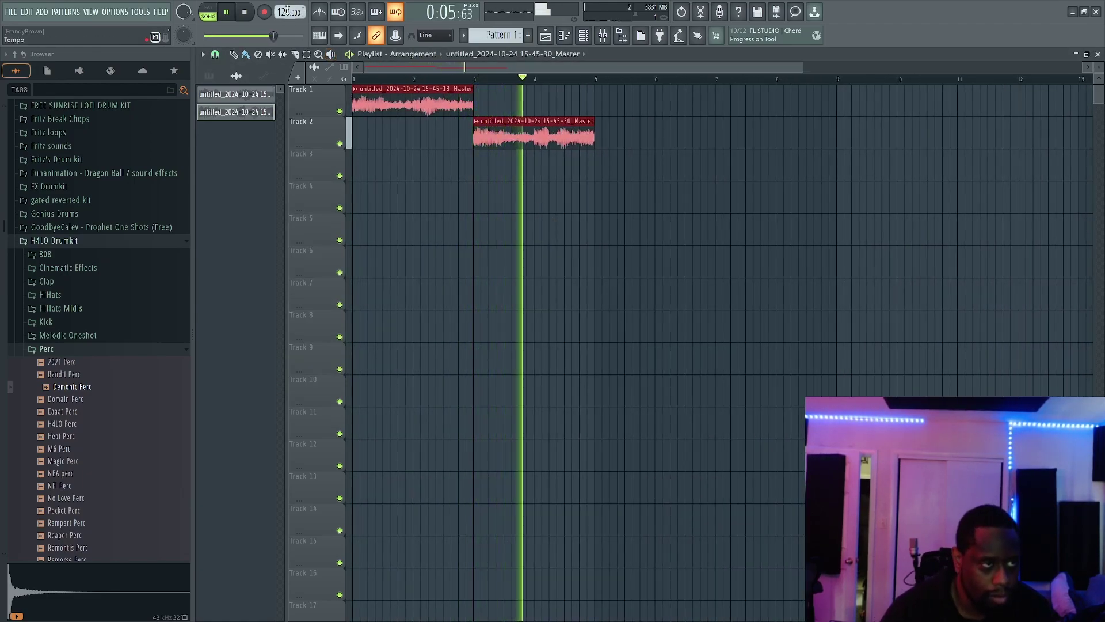
{"action": "key", "text": "space"}
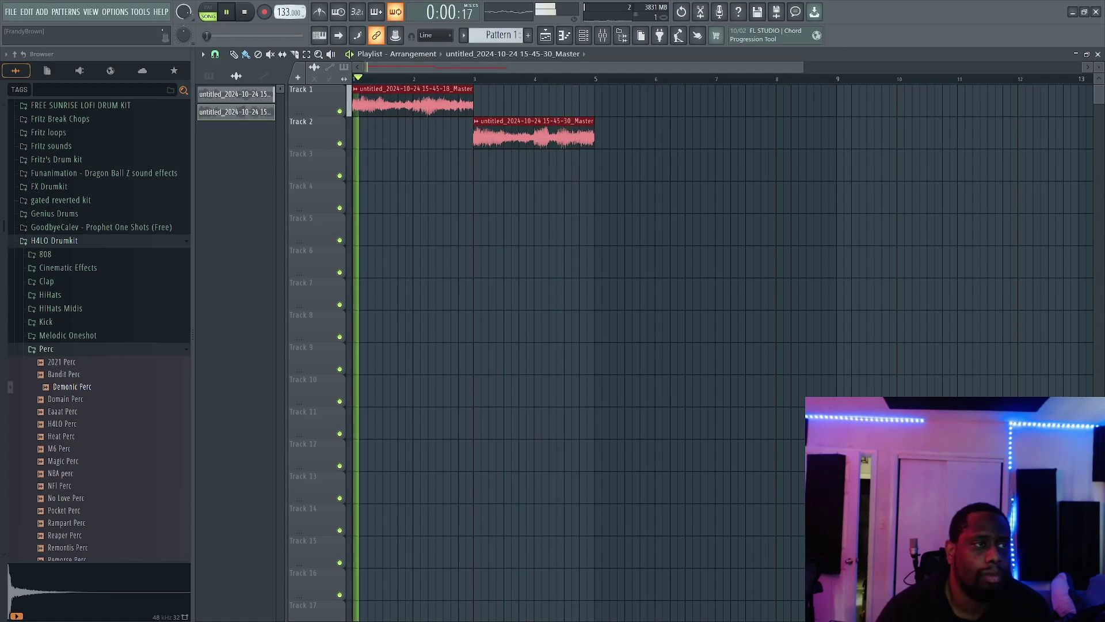
{"action": "scroll", "coordinate": [288, 11], "scroll_direction": "up", "scroll_amount": 2}
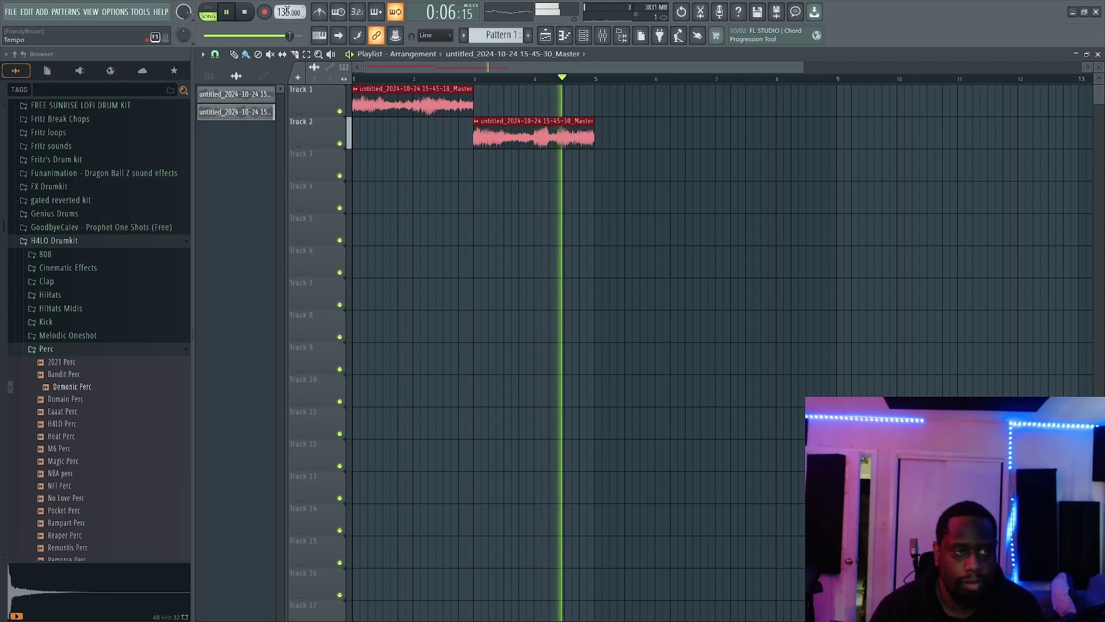
{"action": "key", "text": "space"}
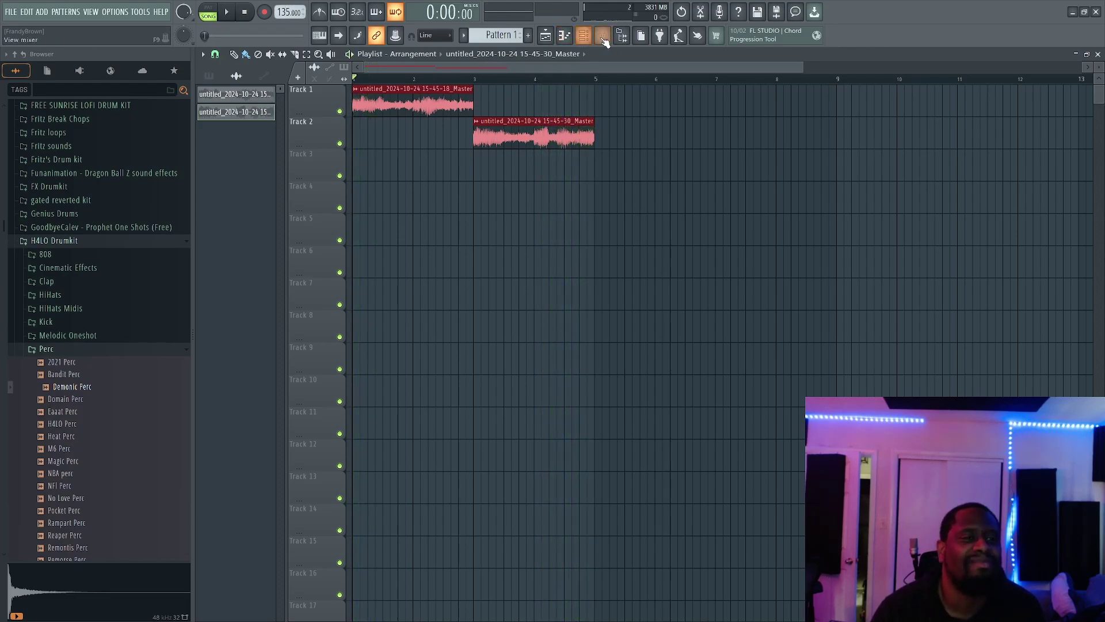
{"action": "left_click", "coordinate": [585, 36]}
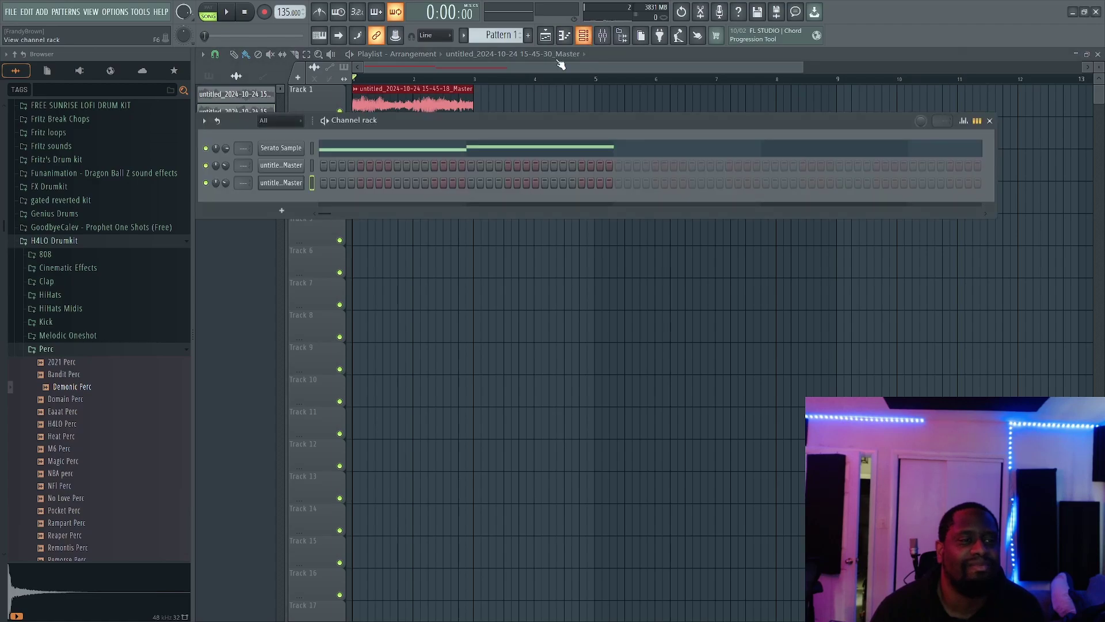
{"action": "right_click", "coordinate": [285, 14]}
{"action": "left_click", "coordinate": [397, 74]}
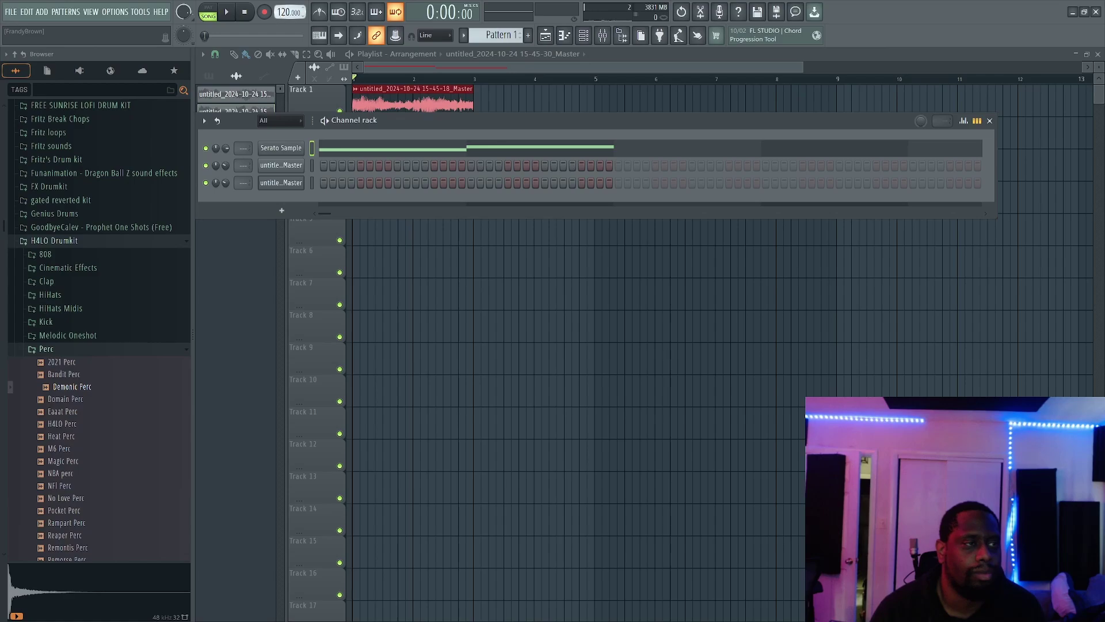
Open the Serato Sample notes in the piano roll and play them in pattern mode
{"action": "left_click", "coordinate": [282, 149]}
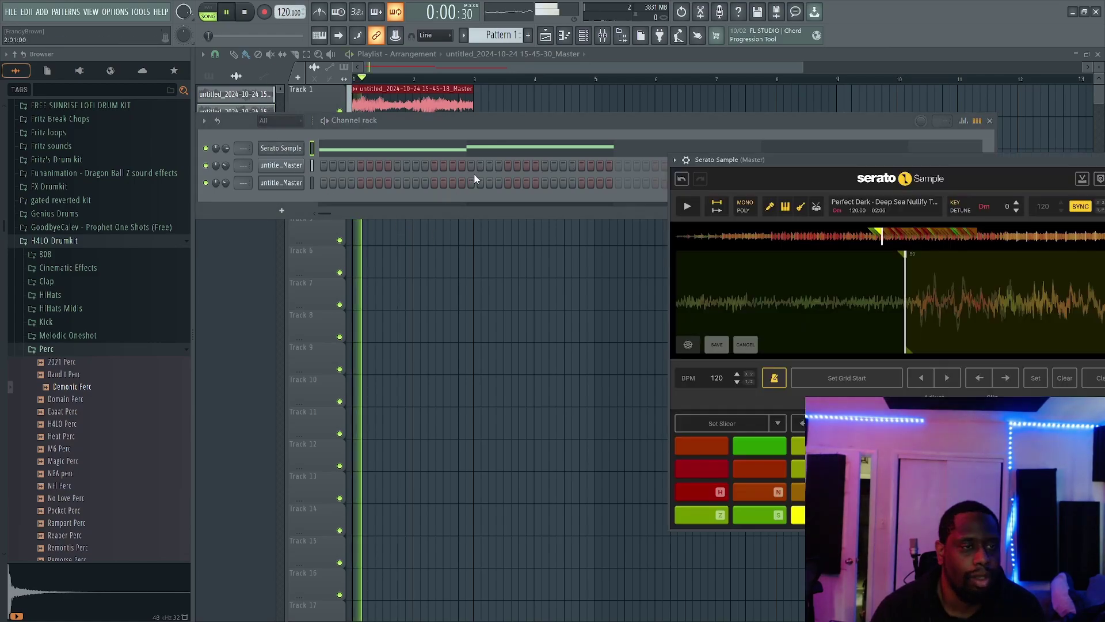
{"action": "left_click", "coordinate": [485, 150]}
{"action": "right_click", "coordinate": [483, 149]}
{"action": "key", "text": "space"}
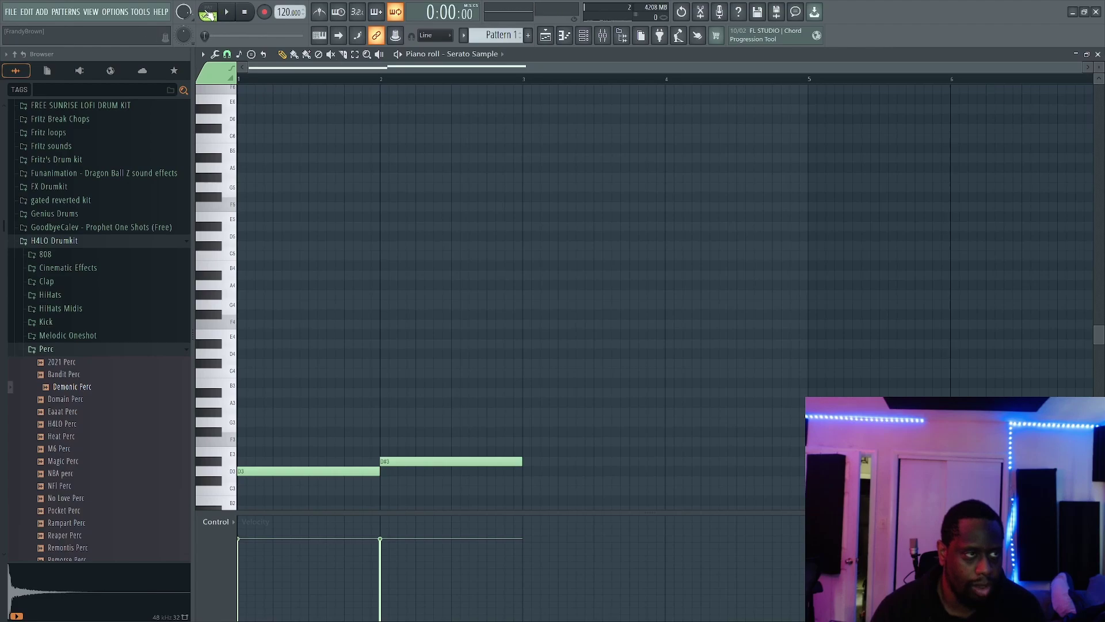
{"action": "key", "text": "space"}
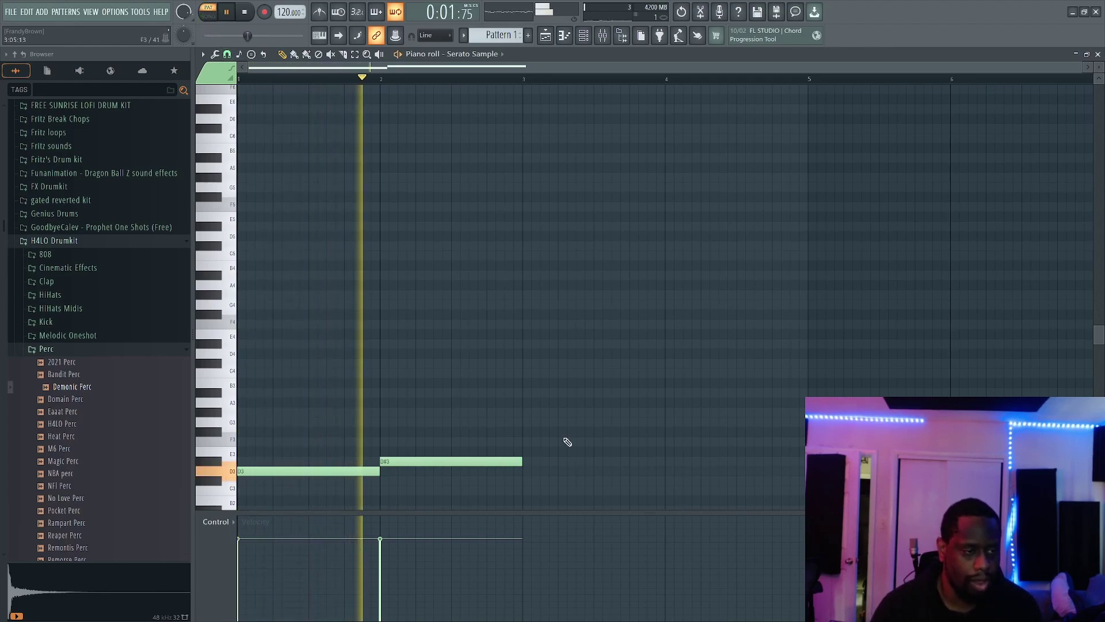
Raise both notes two semitones to E3 and F3, and render the two-bar pattern from the mixer track
{"action": "left_click", "coordinate": [550, 423]}
{"action": "right_click", "coordinate": [552, 423]}
{"action": "key", "text": "shift+Up"}
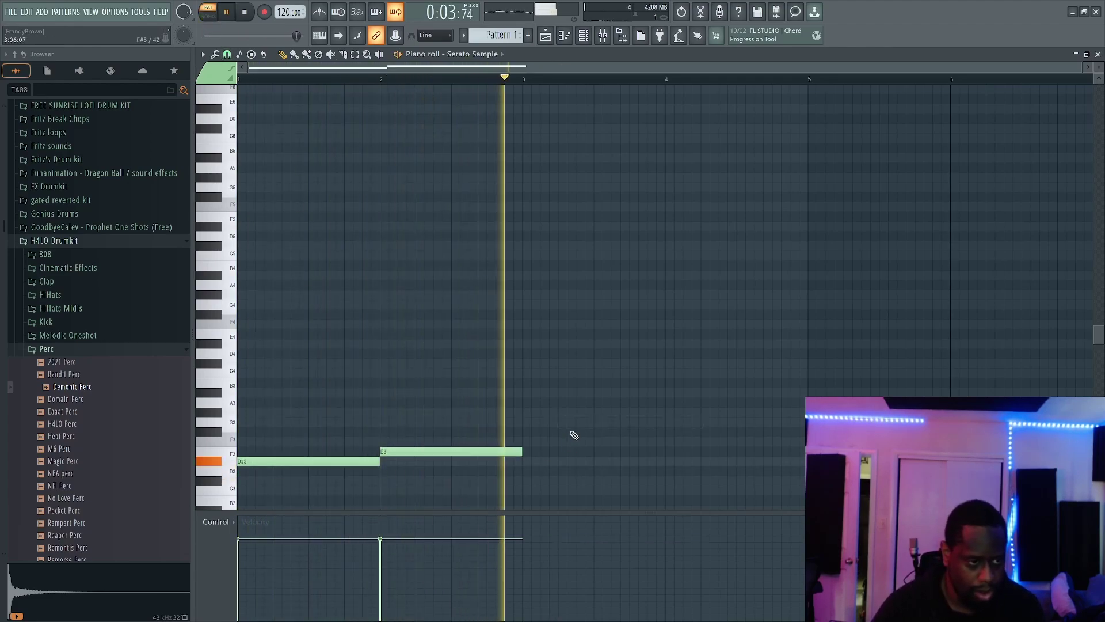
{"action": "key", "text": "shift+Up"}
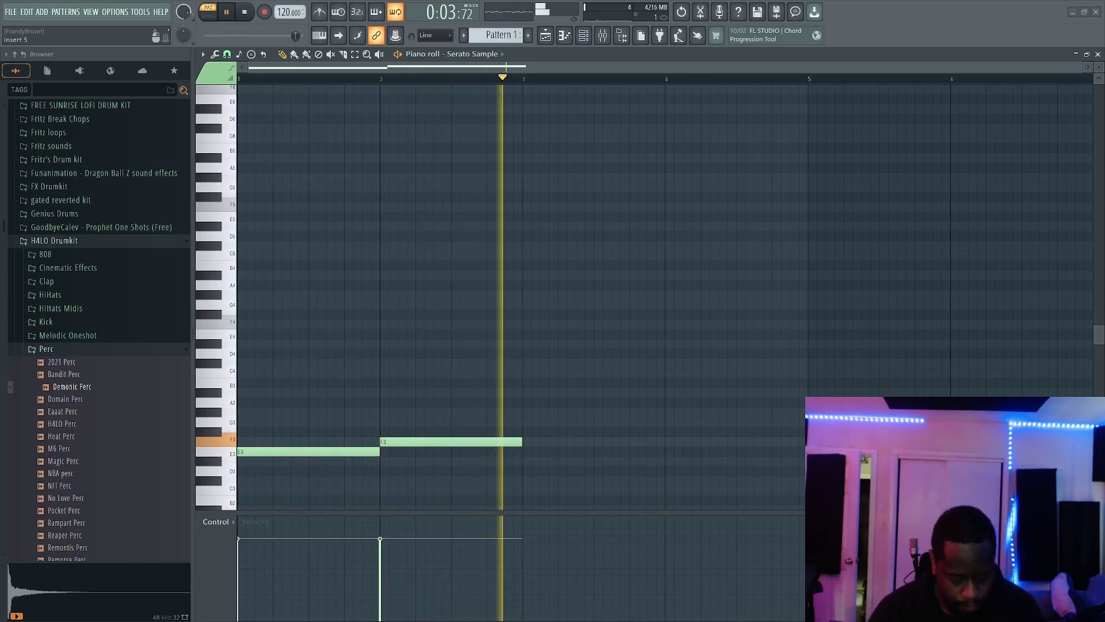
{"action": "key", "text": "ctrl+alt+r"}
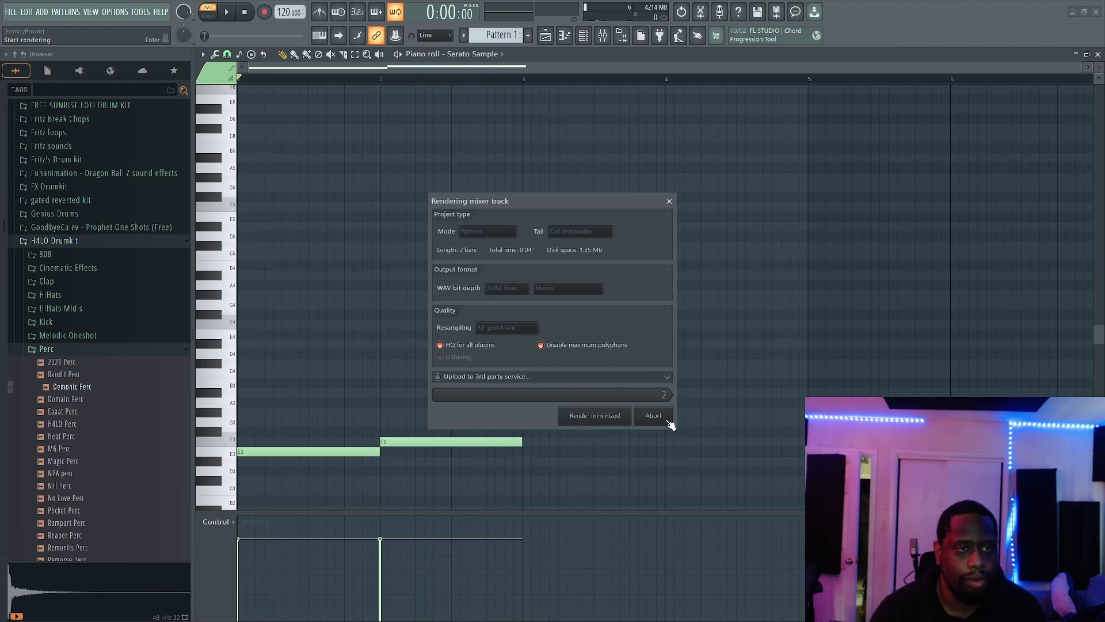
Place the new render at bar 5 on Track 3, and normalize the clip with its channel volume lowered
{"action": "left_click", "coordinate": [583, 40]}
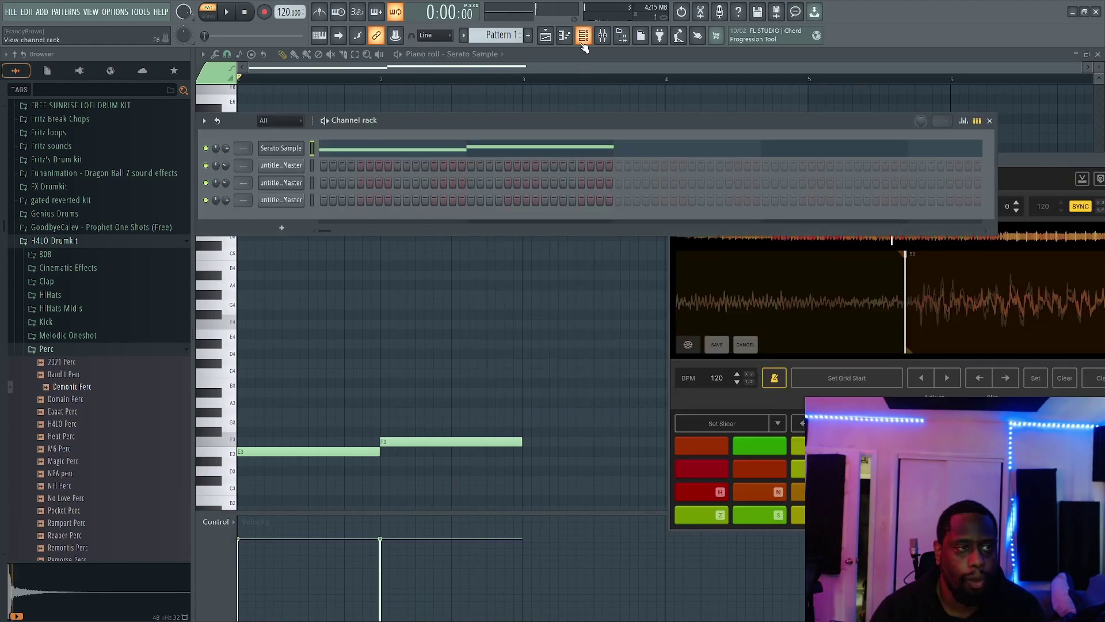
{"action": "left_click", "coordinate": [545, 36]}
{"action": "left_click", "coordinate": [609, 161]}
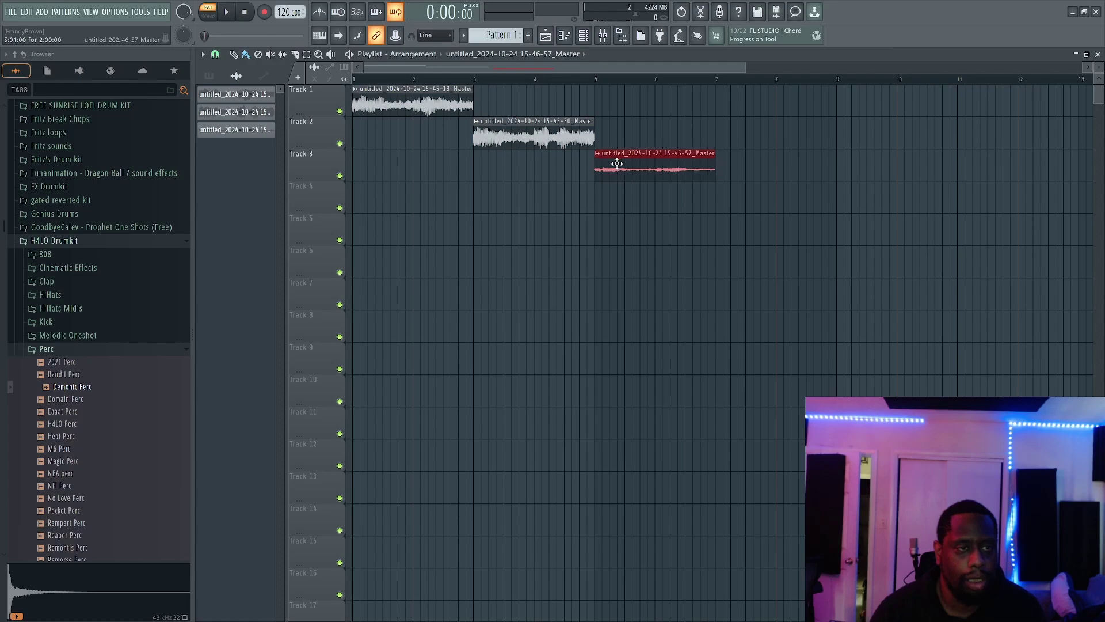
{"action": "double_click", "coordinate": [617, 163]}
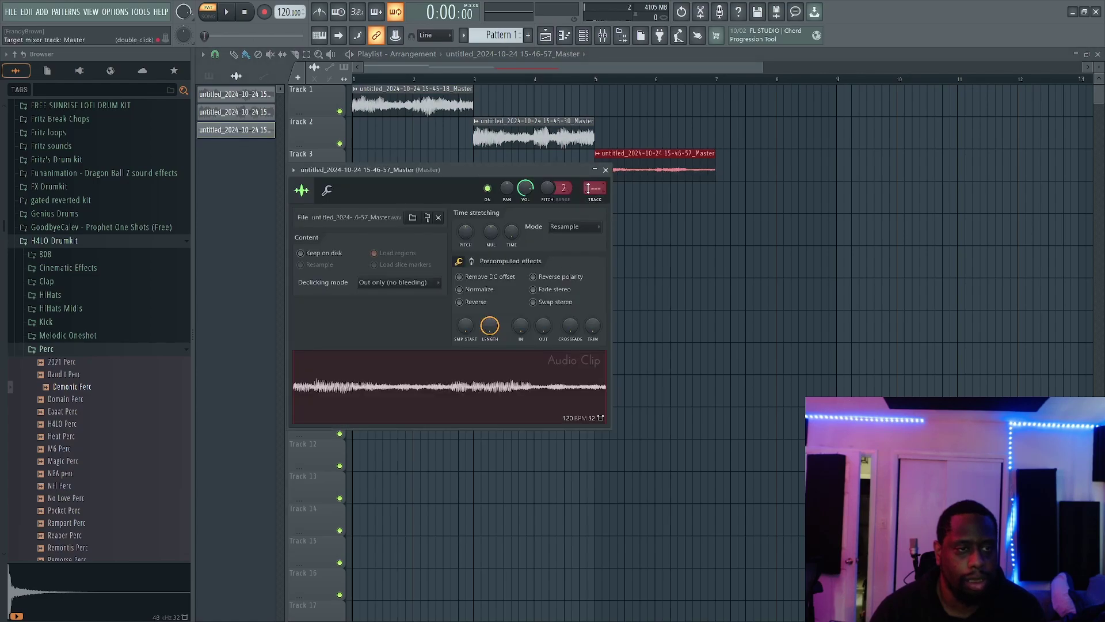
{"action": "left_click", "coordinate": [461, 289]}
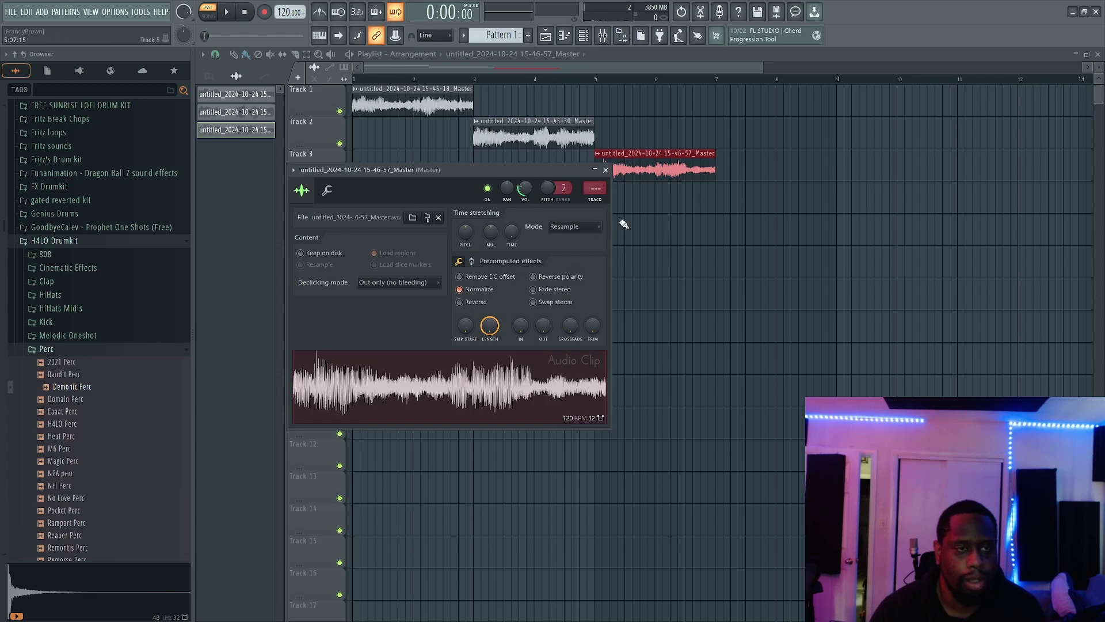
Raise both Serato Sample notes two semitones to F#3 and G3, and render the mixer track again
{"action": "left_click", "coordinate": [584, 41]}
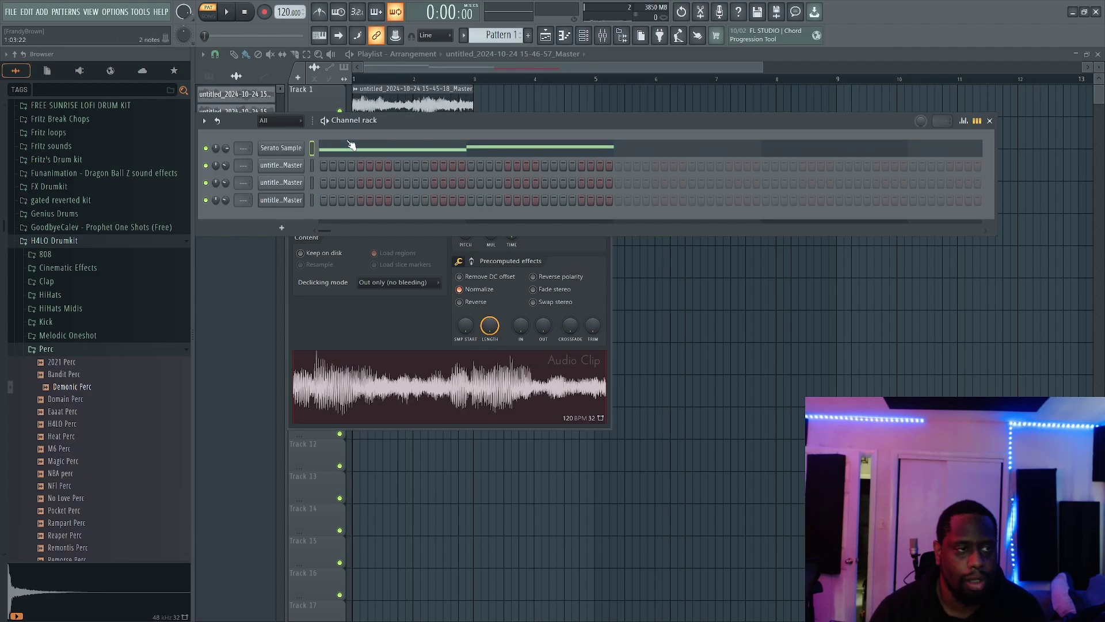
{"action": "left_click", "coordinate": [351, 145]}
{"action": "right_click", "coordinate": [384, 140]}
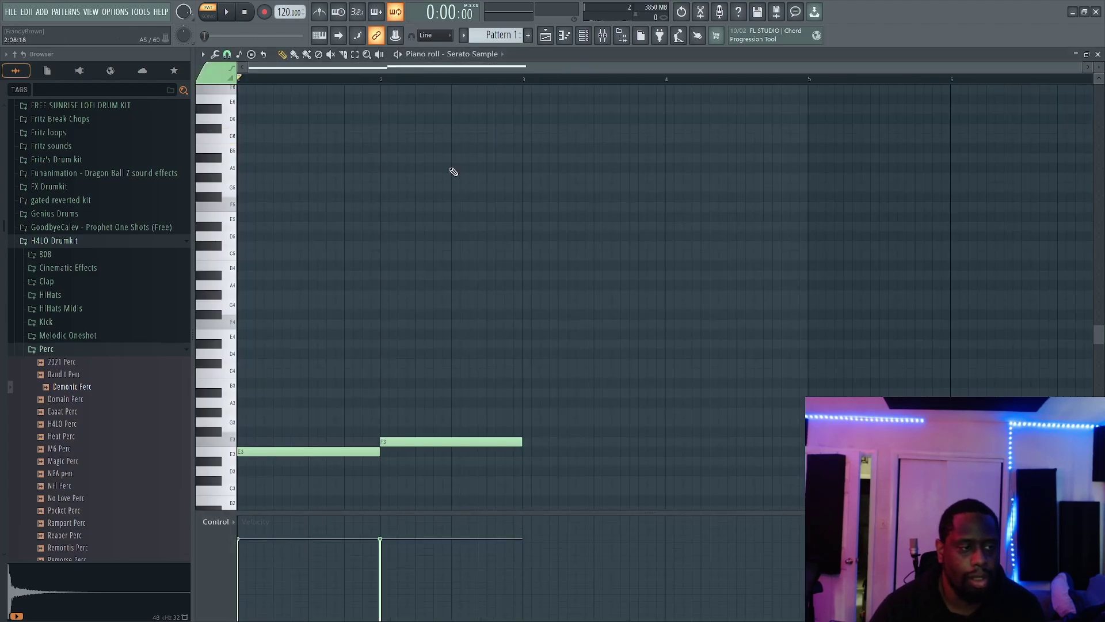
{"action": "key", "text": "Up"}
{"action": "key", "text": "Up"}
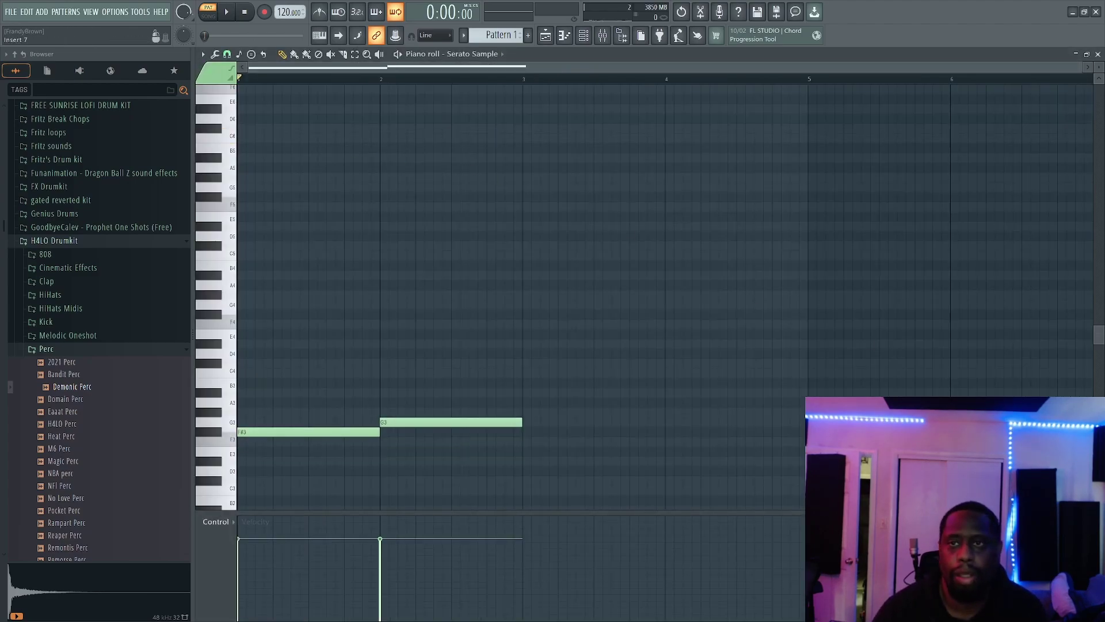
{"action": "key", "text": "alt+r"}
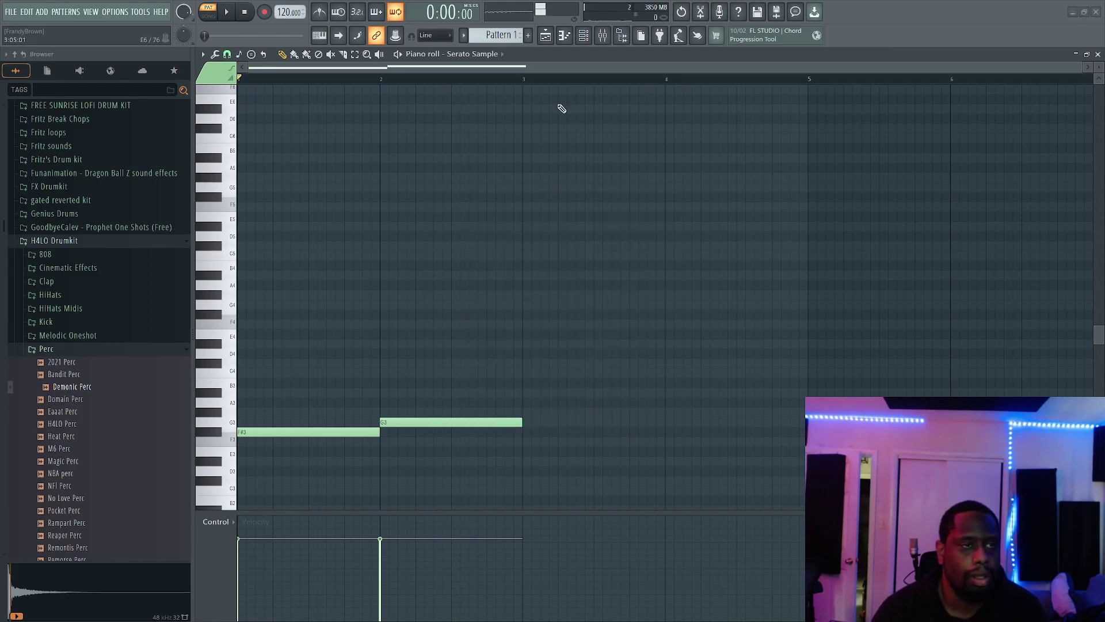
{"action": "left_click", "coordinate": [584, 35]}
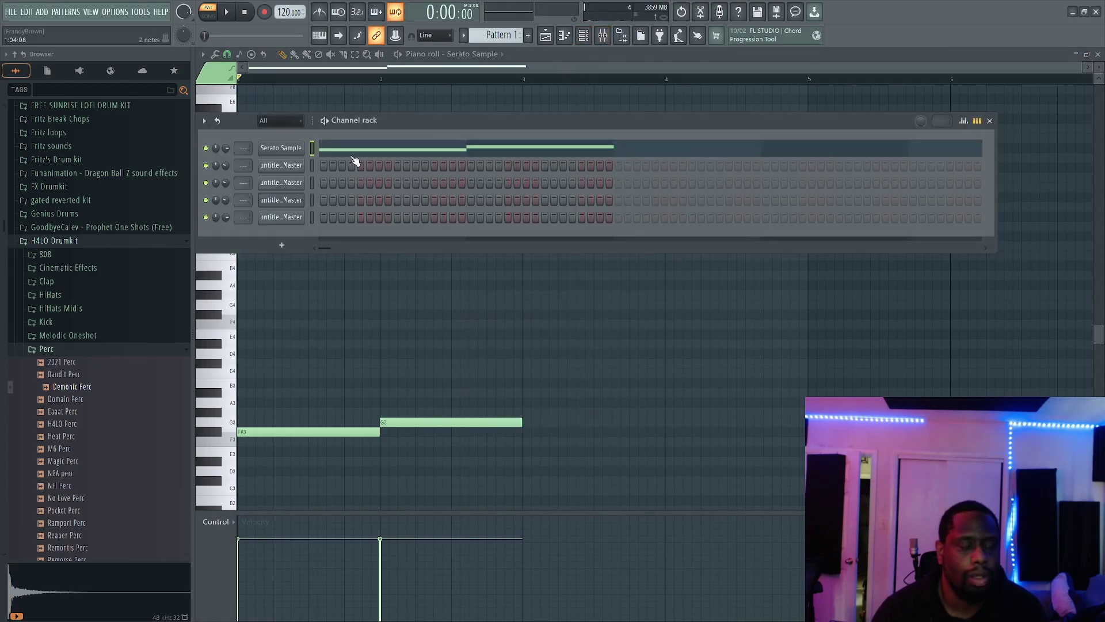
Place the latest render at bar 7 on Track 4, and normalize the clip with its channel volume lowered to about 31%
{"action": "left_click", "coordinate": [551, 35]}
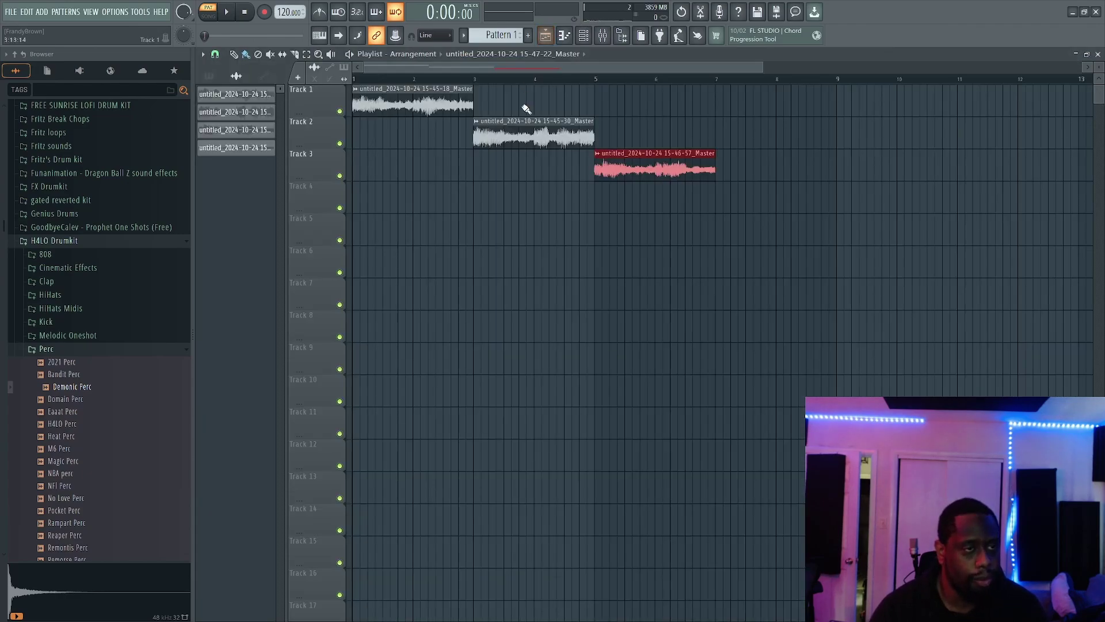
{"action": "left_click", "coordinate": [719, 191]}
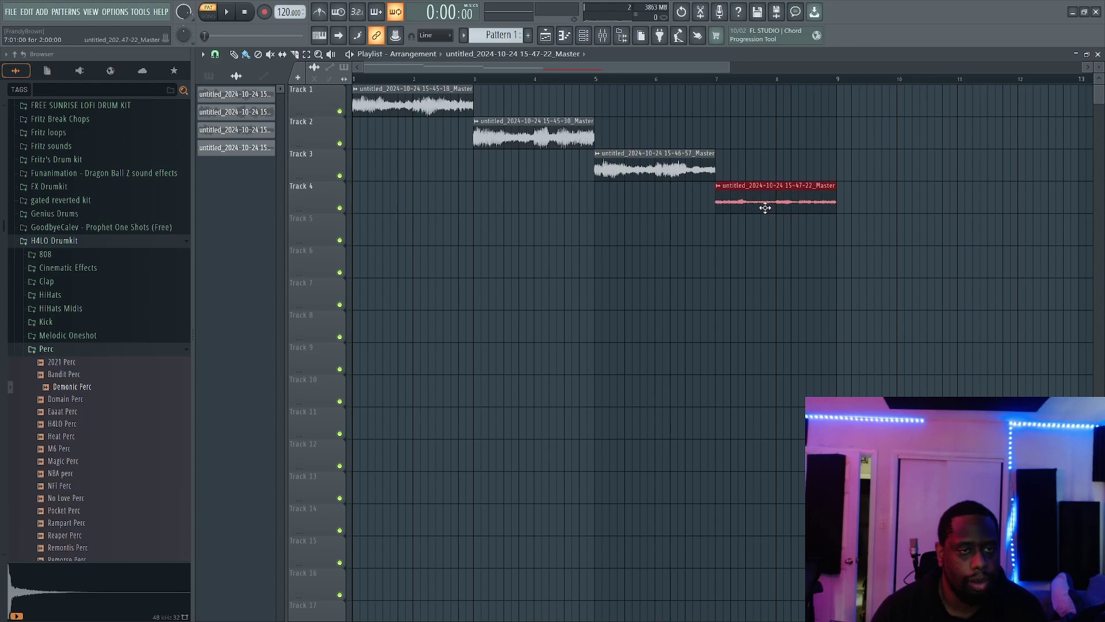
{"action": "double_click", "coordinate": [765, 208]}
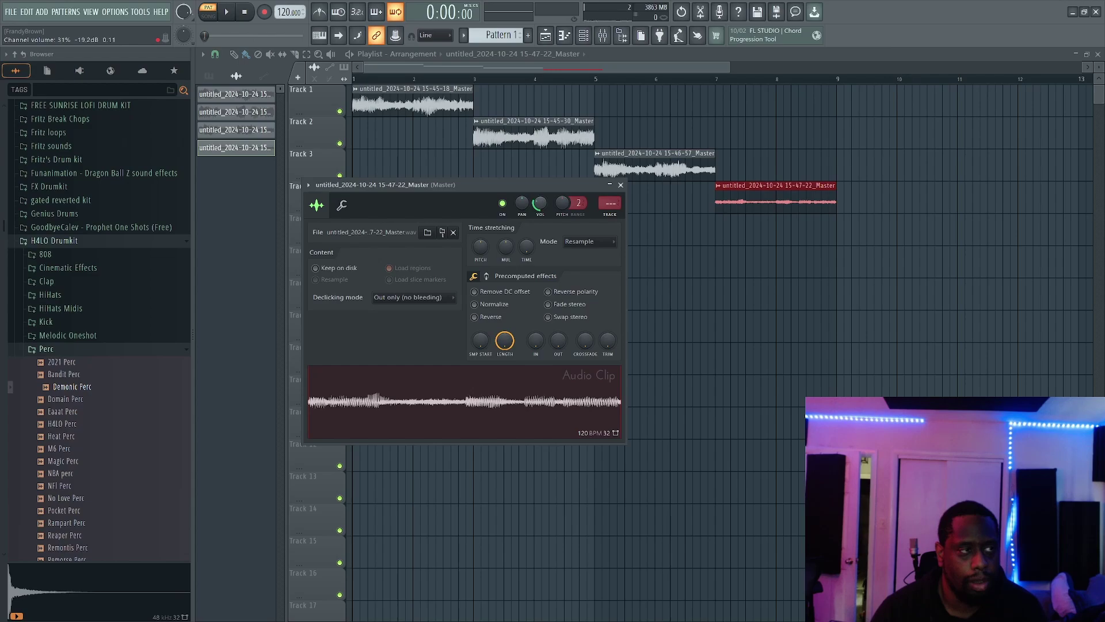
{"action": "left_click", "coordinate": [496, 305]}
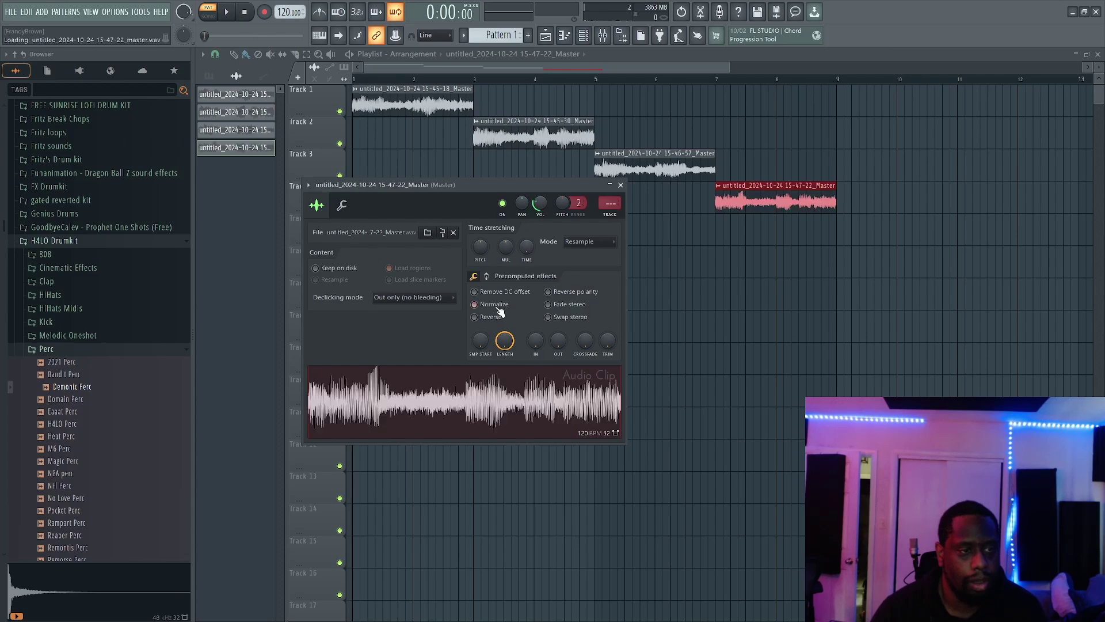
{"action": "left_click", "coordinate": [787, 299]}
{"action": "right_click", "coordinate": [787, 300]}
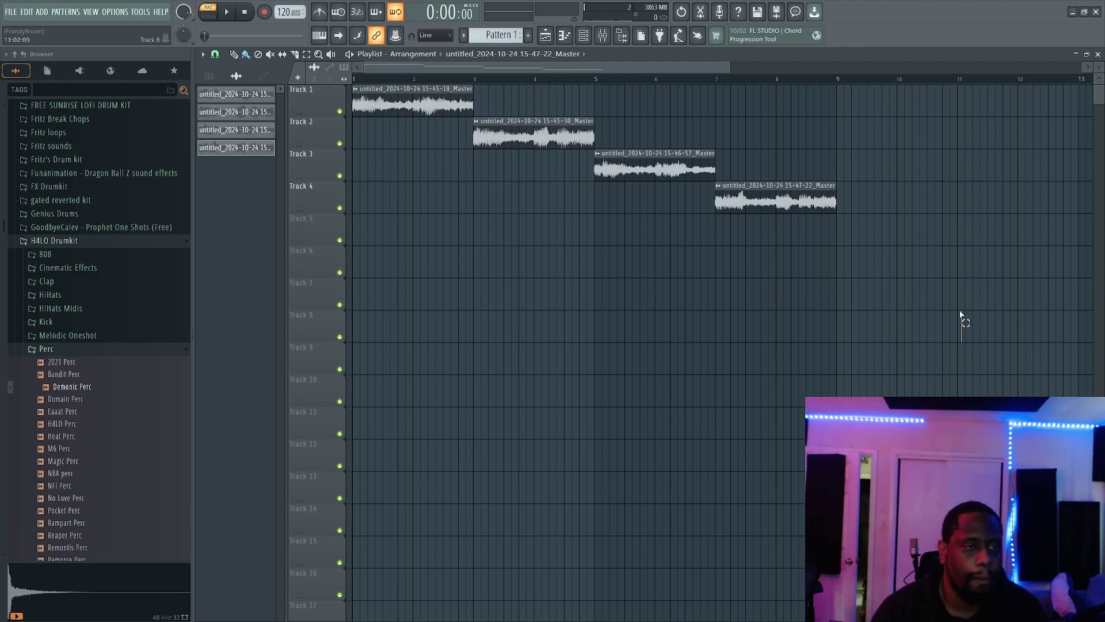
Select all four clips, play the arrangement in song mode, and set the tempo to 135 BPM
{"action": "left_click_drag", "start_coordinate": [970, 344], "coordinate": [353, 92]}
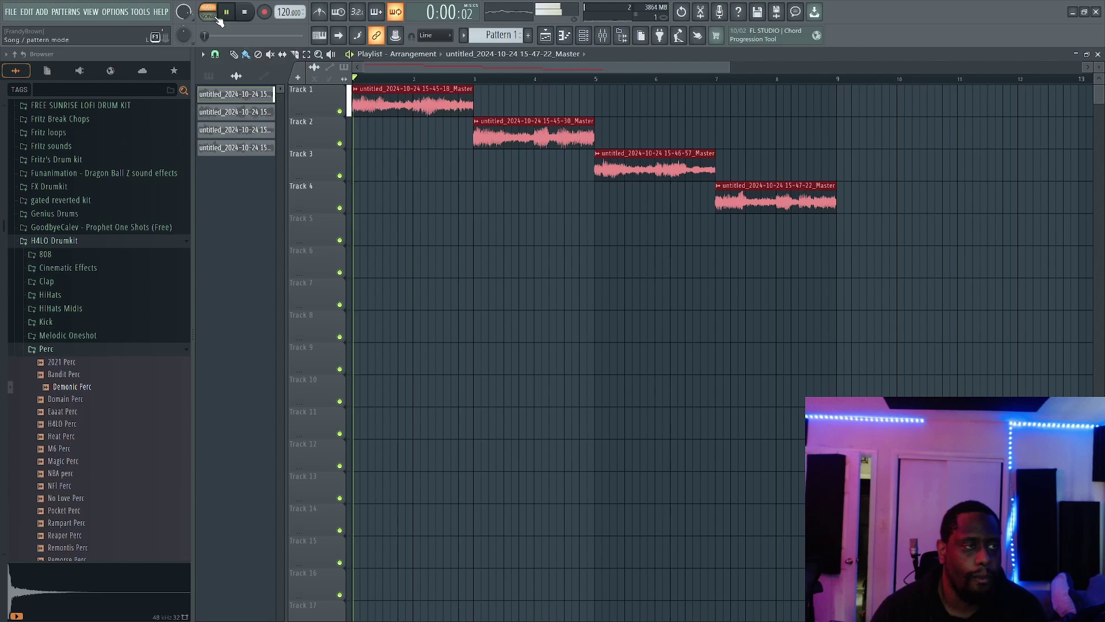
{"action": "left_click", "coordinate": [217, 17]}
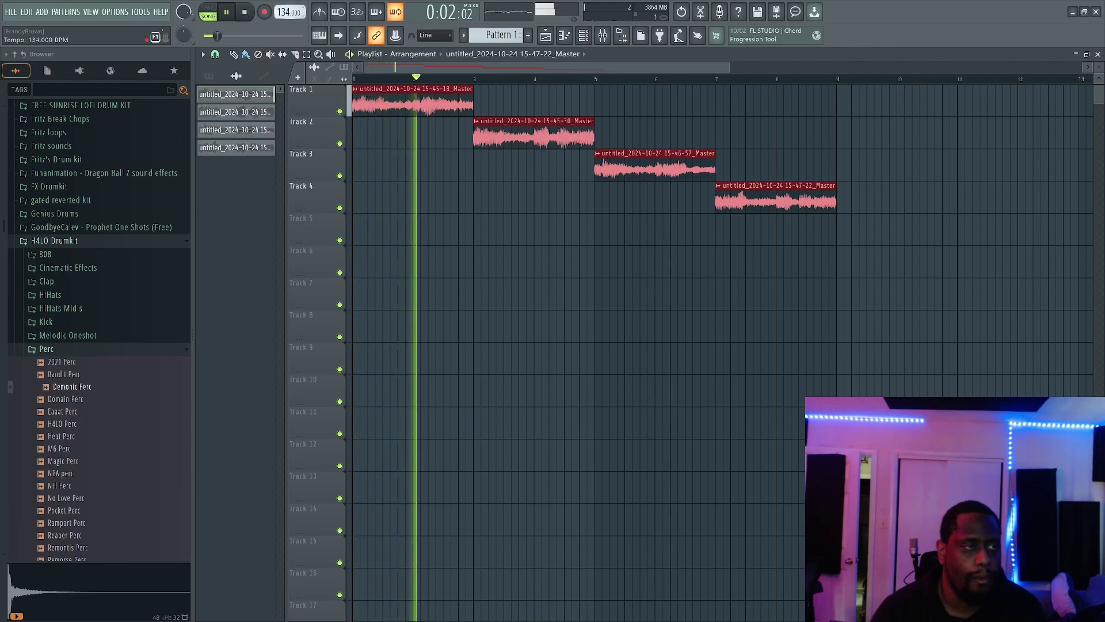
{"action": "scroll", "coordinate": [280, 13], "scroll_direction": "up", "scroll_amount": 1}
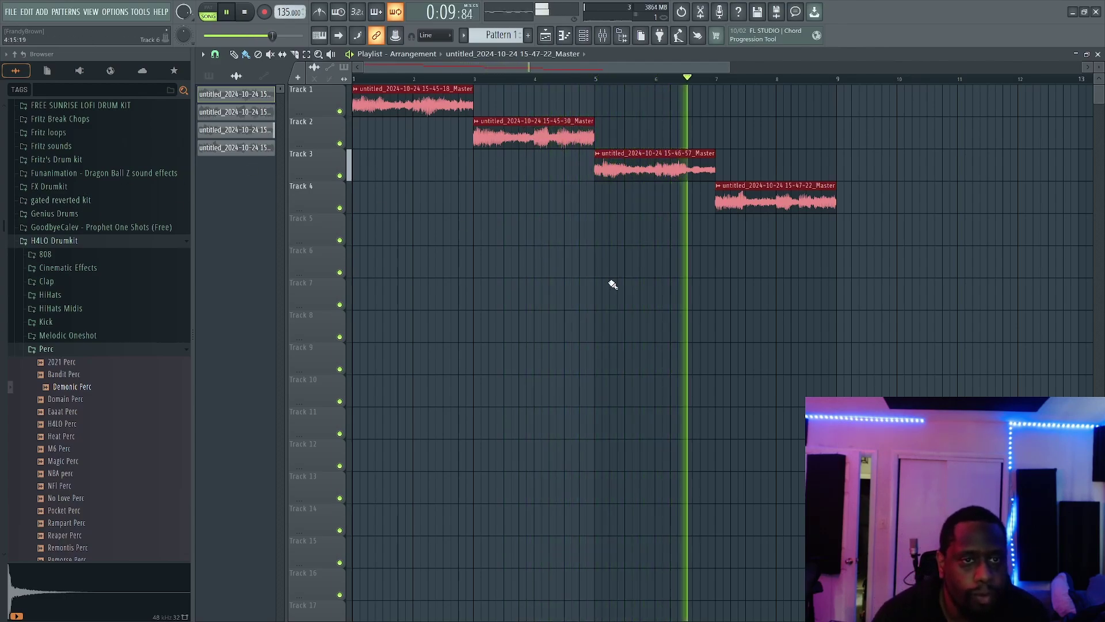
{"action": "left_click", "coordinate": [890, 257]}
{"action": "right_click", "coordinate": [918, 255]}
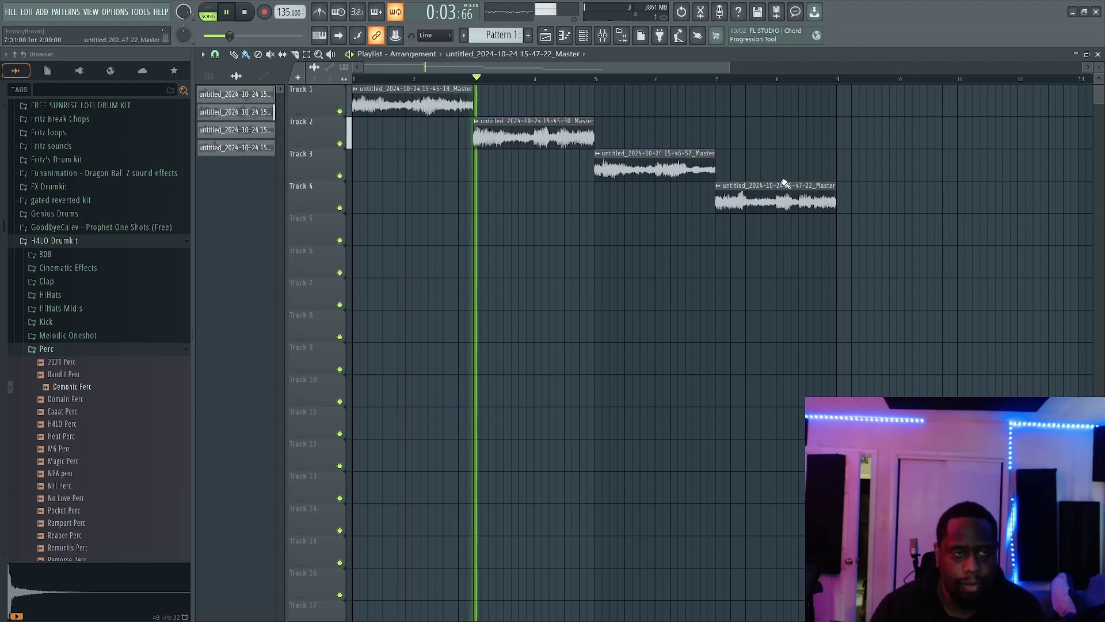
Route the four rendered clip channels to mixer track 1, and set the tempo to 138 BPM
{"action": "left_click", "coordinate": [583, 35]}
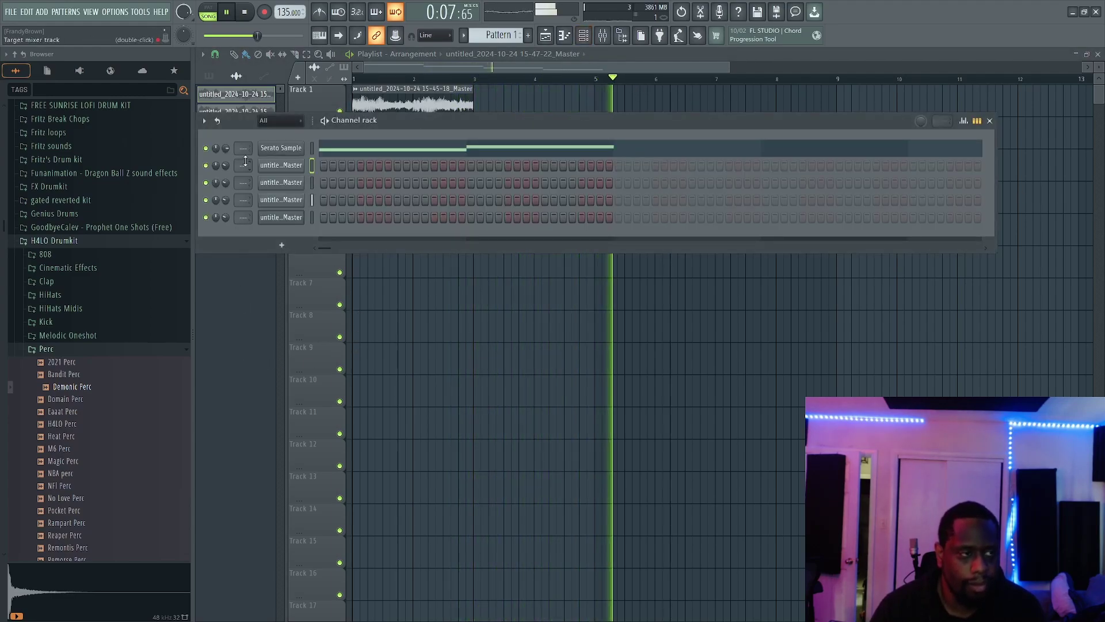
{"action": "left_click_drag", "start_coordinate": [245, 162], "coordinate": [246, 158]}
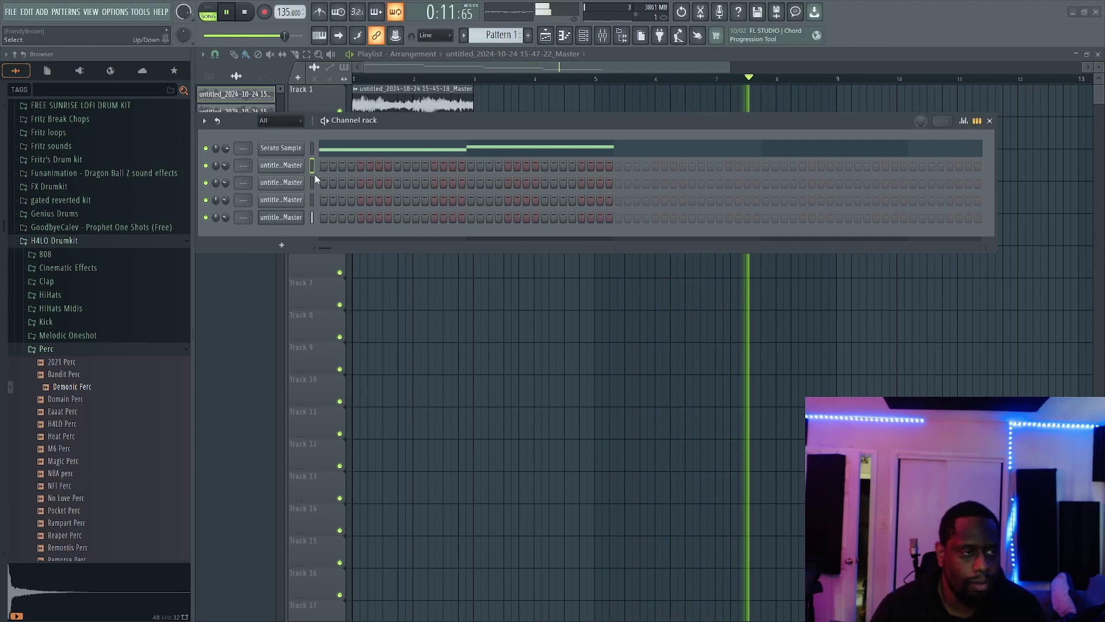
{"action": "left_click_drag", "start_coordinate": [313, 168], "coordinate": [311, 228]}
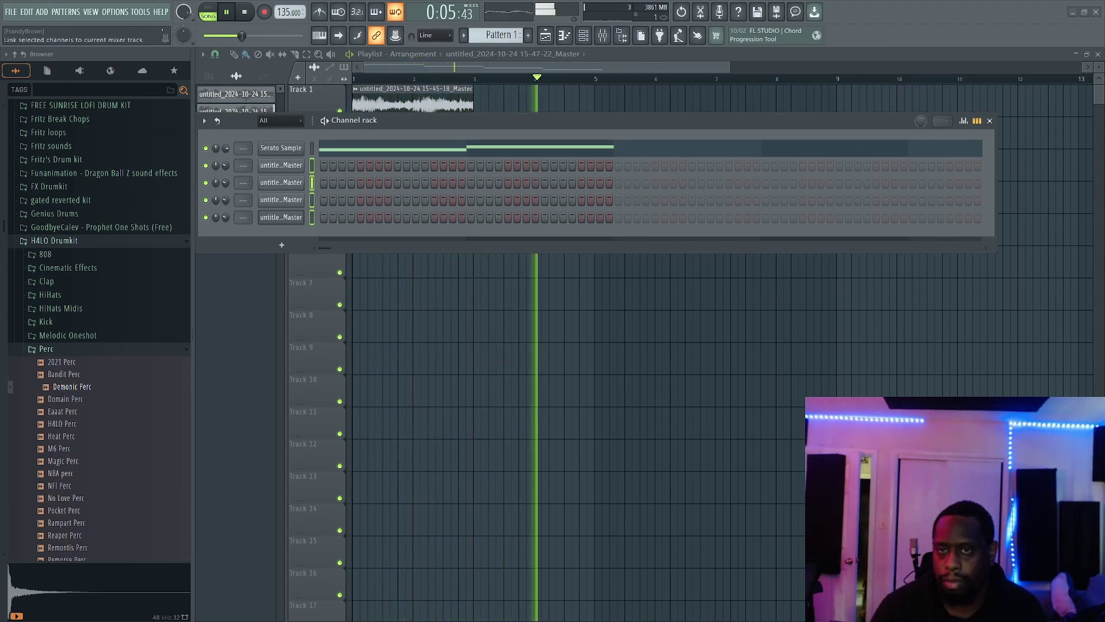
{"action": "key", "text": "ctrl+l"}
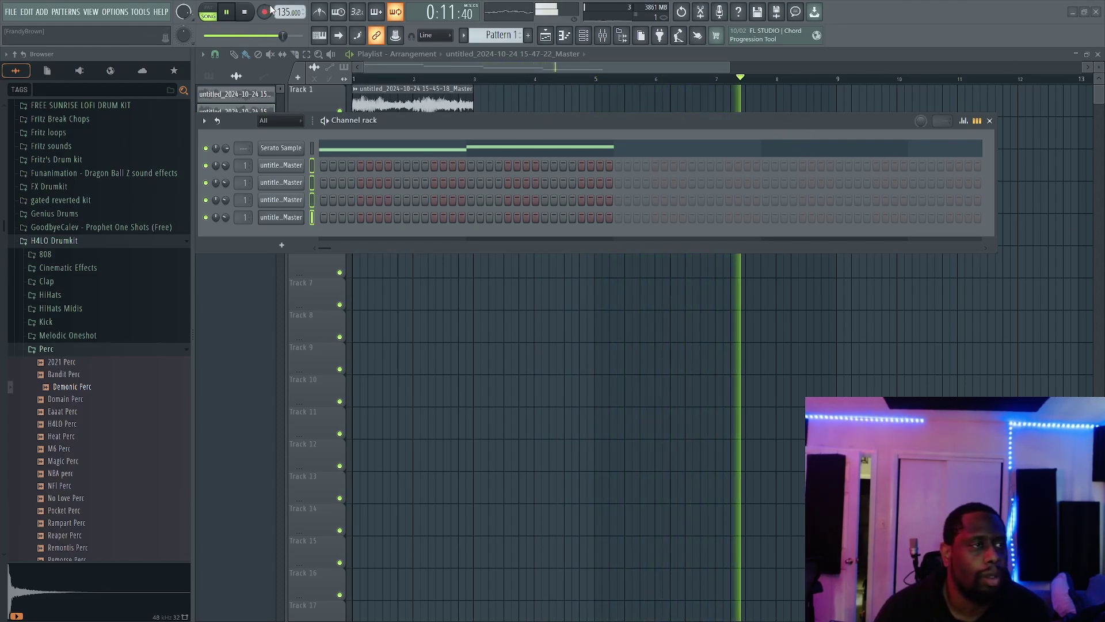
{"action": "left_click_drag", "start_coordinate": [270, 8], "coordinate": [290, 17]}
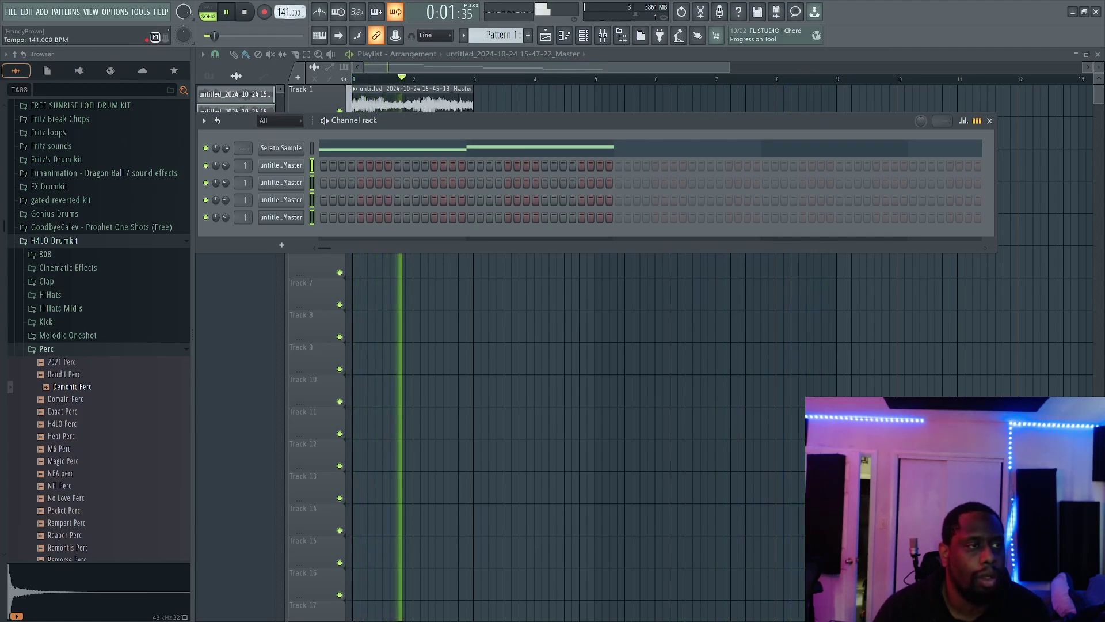
{"action": "left_click_drag", "start_coordinate": [289, 12], "coordinate": [290, 14]}
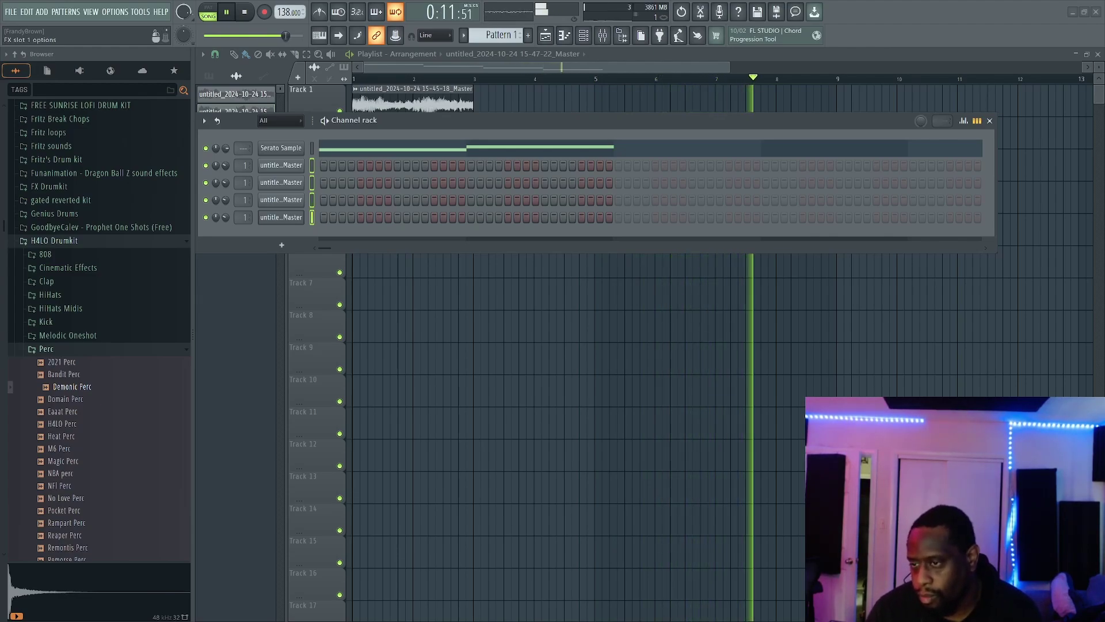
Apply the 20Hz + 18kHz cut preset in Fruity Parametric EQ 2 on the clips' mixer track, and raise the low-cut frequency
{"action": "left_click", "coordinate": [641, 183]}
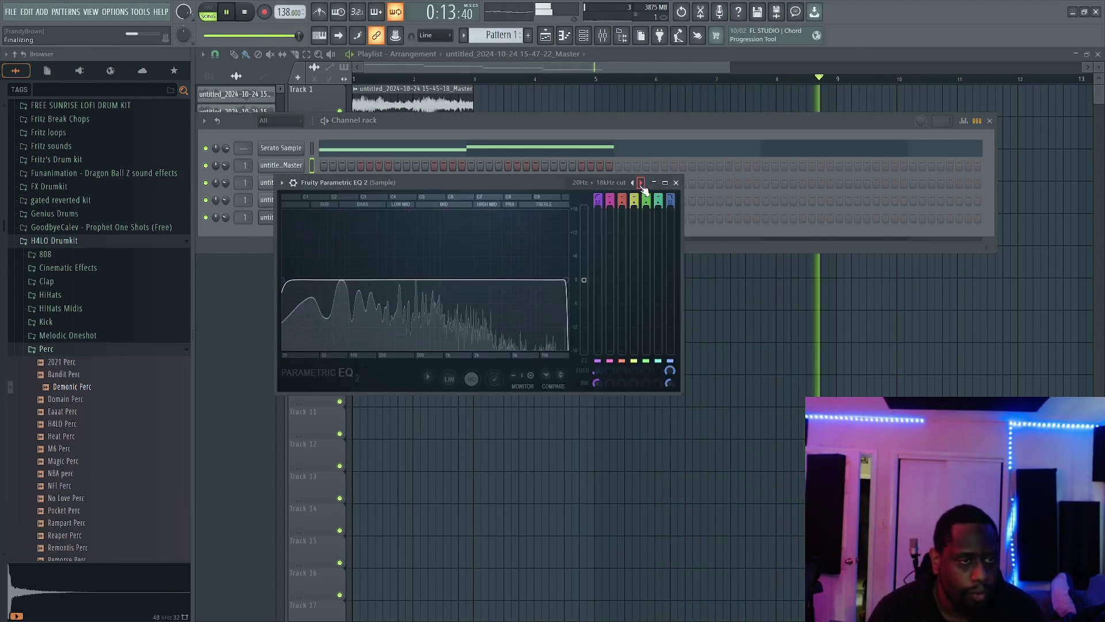
{"action": "left_click_drag", "start_coordinate": [289, 281], "coordinate": [400, 281]}
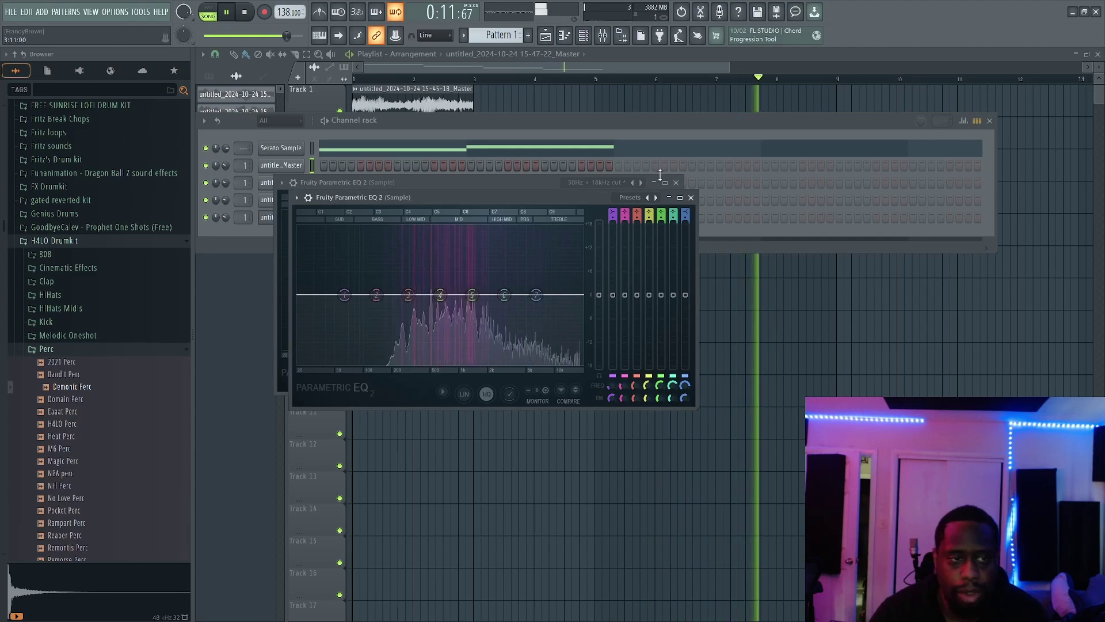
{"action": "left_click", "coordinate": [691, 197]}
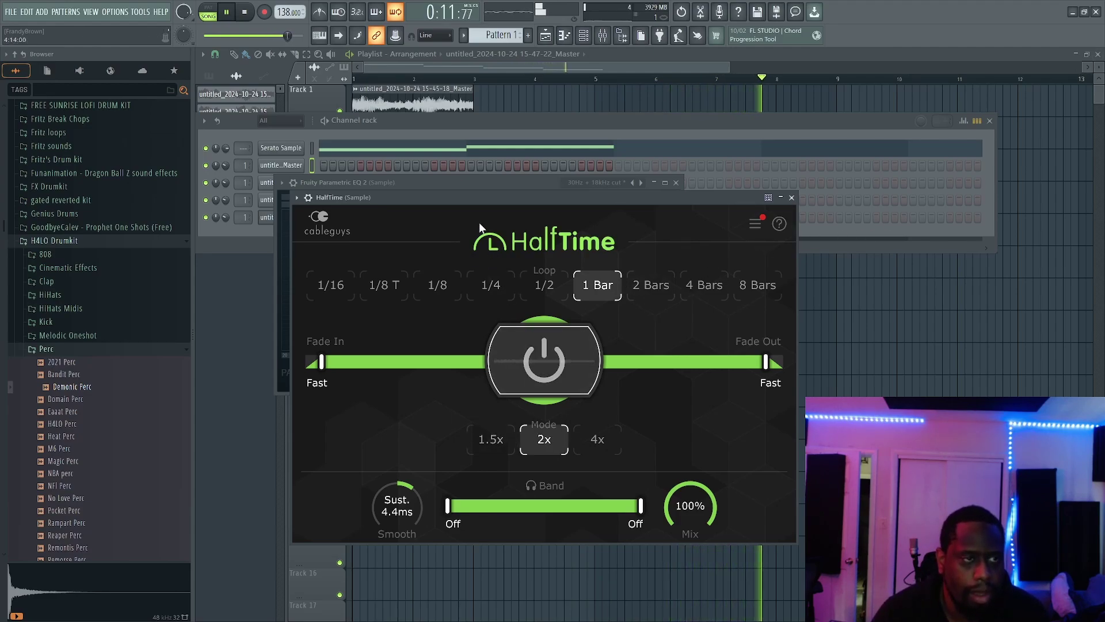
Try HalfTime with a 1/8 loop and then RC-20 Retro Color on the clips' mixer track
{"action": "left_click", "coordinate": [748, 120]}
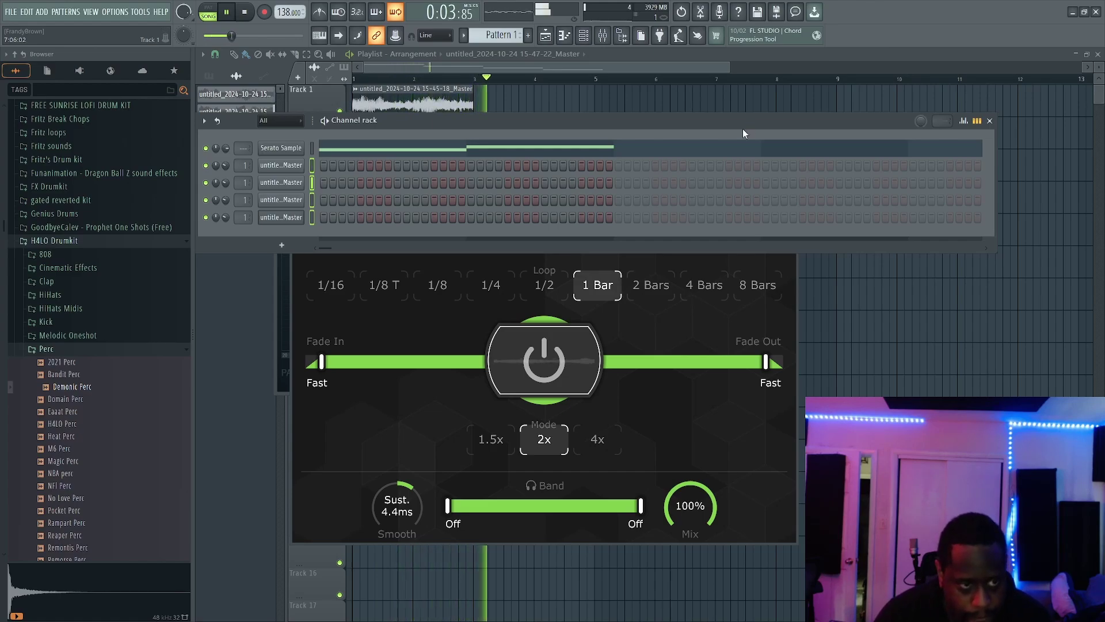
{"action": "left_click", "coordinate": [432, 290]}
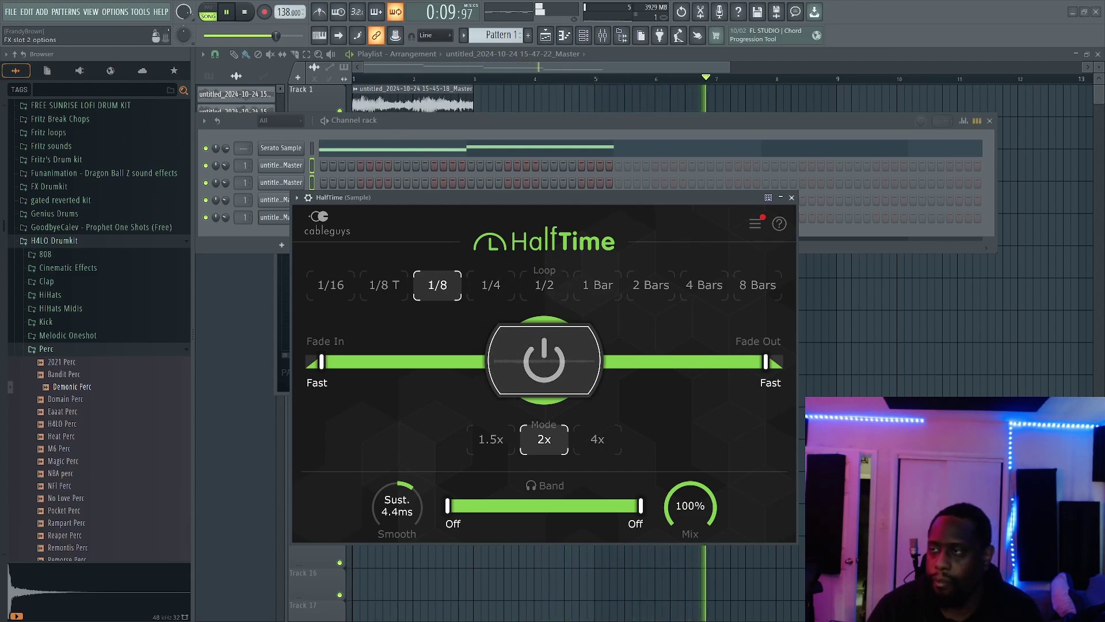
{"action": "key", "text": "Escape"}
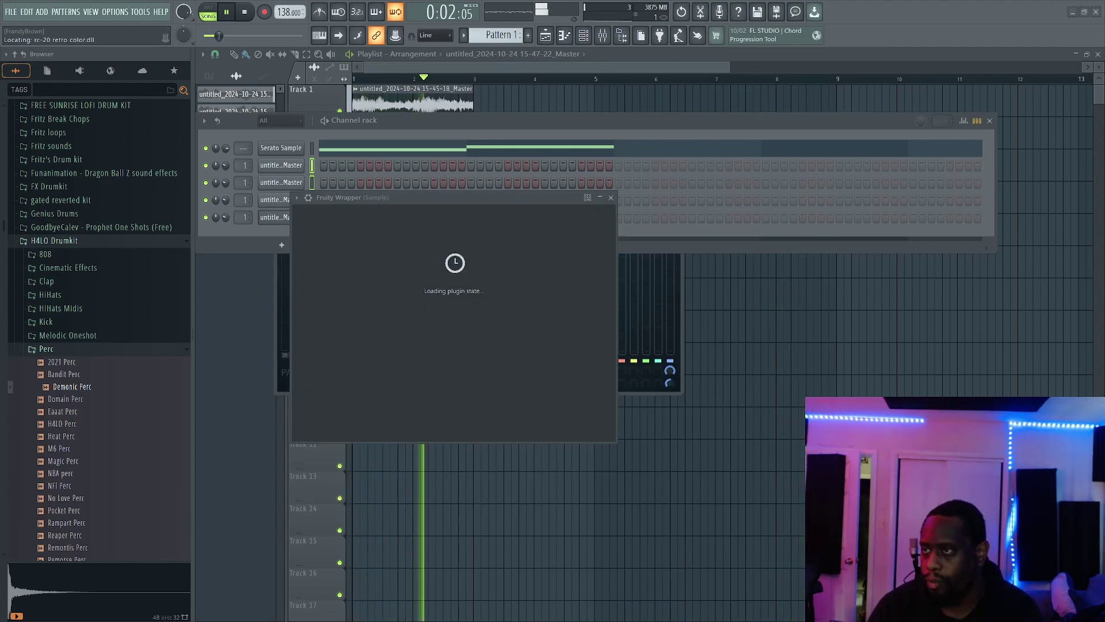
{"action": "left_click", "coordinate": [696, 354]}
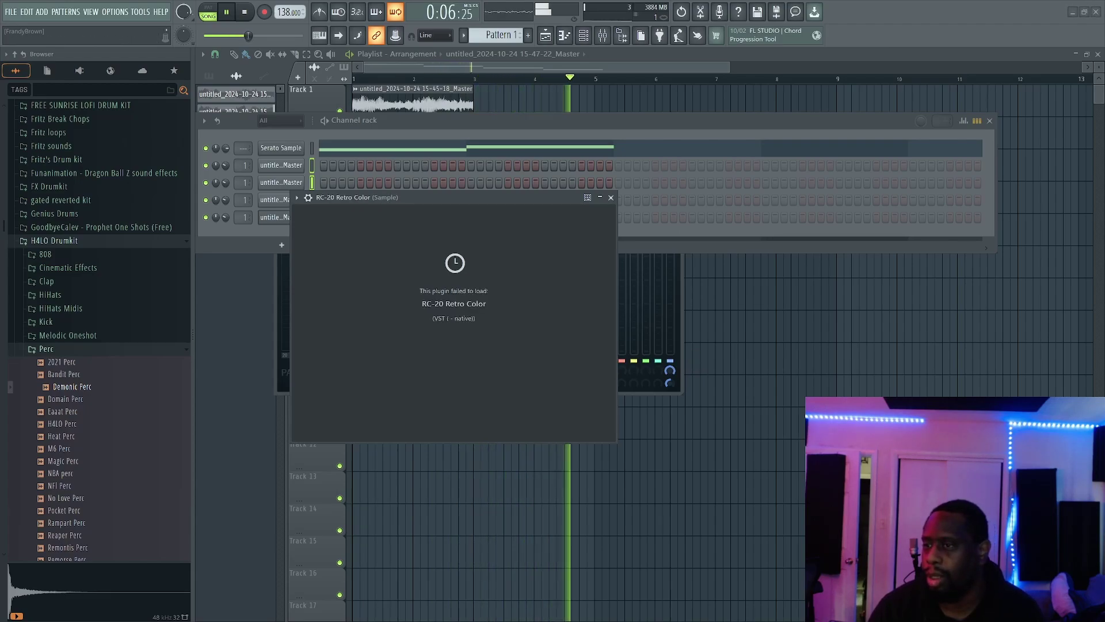
{"action": "key", "text": "Escape"}
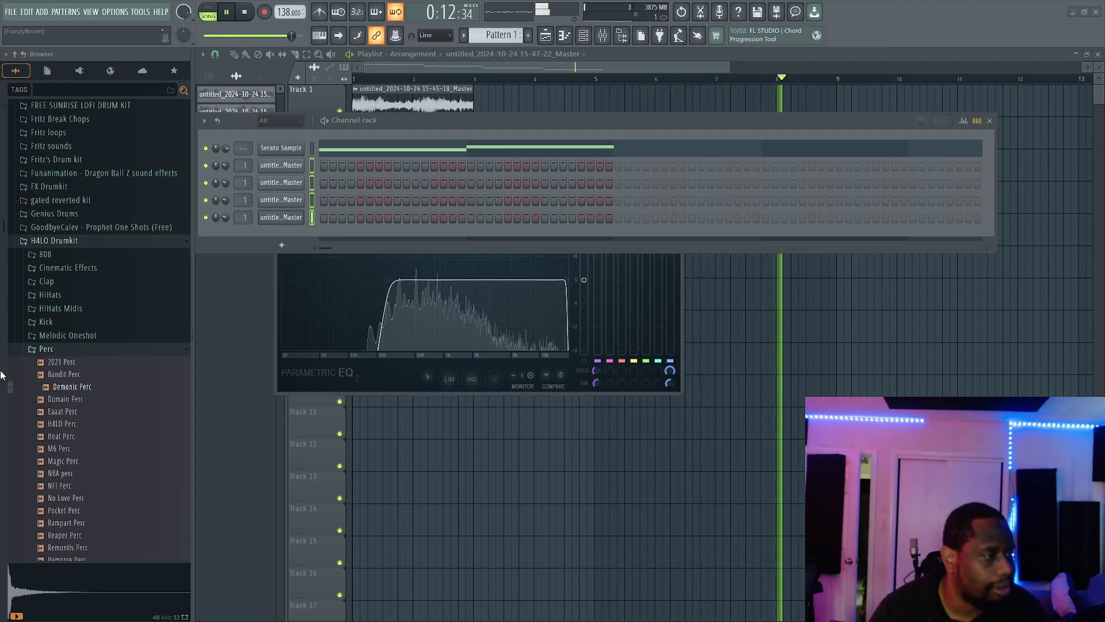
Add the Benjy HH sample from the H4LO Drumkit HiHats folder as a new channel
{"action": "left_click", "coordinate": [68, 301]}
{"action": "left_click", "coordinate": [75, 357]}
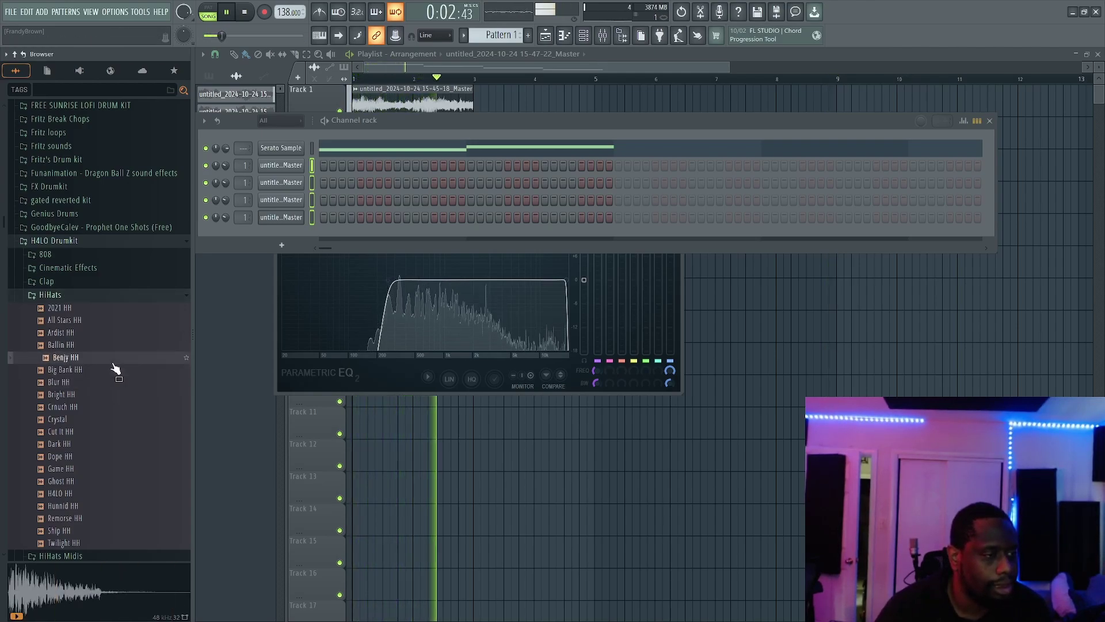
{"action": "left_click_drag", "start_coordinate": [254, 232], "coordinate": [255, 230]}
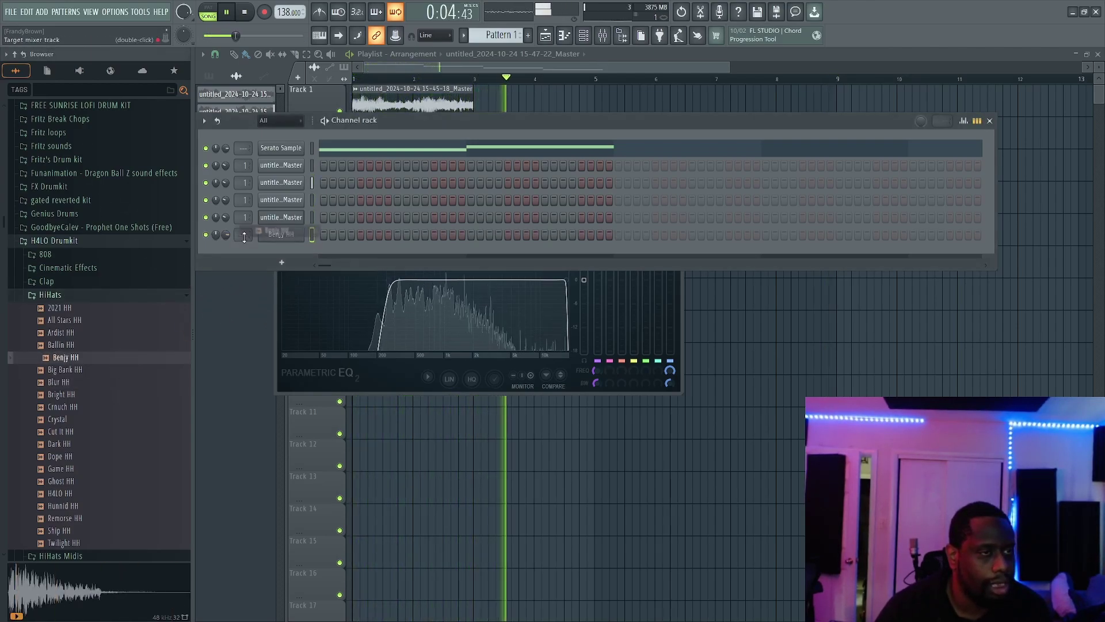
Switch to Pattern 2, place it at bar 1 on Track 5, and return to the channel rack
{"action": "left_click_drag", "start_coordinate": [498, 35], "coordinate": [498, 28]}
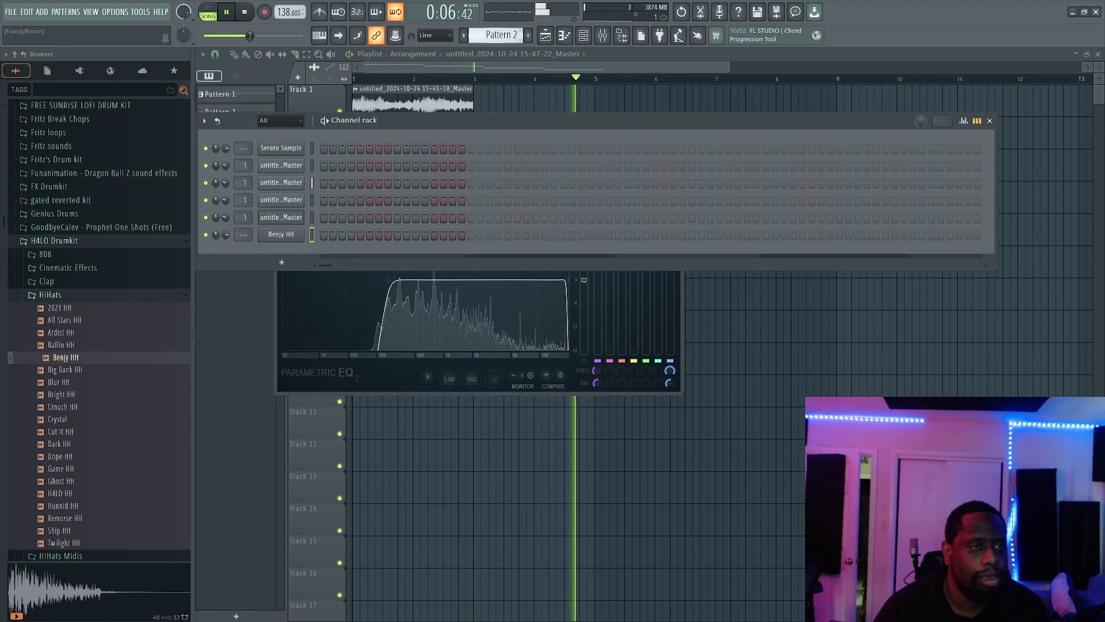
{"action": "left_click", "coordinate": [521, 89]}
{"action": "right_click", "coordinate": [561, 108]}
{"action": "left_click_drag", "start_coordinate": [384, 204], "coordinate": [265, 257]}
{"action": "left_click", "coordinate": [584, 36]}
{"action": "left_click", "coordinate": [602, 37]}
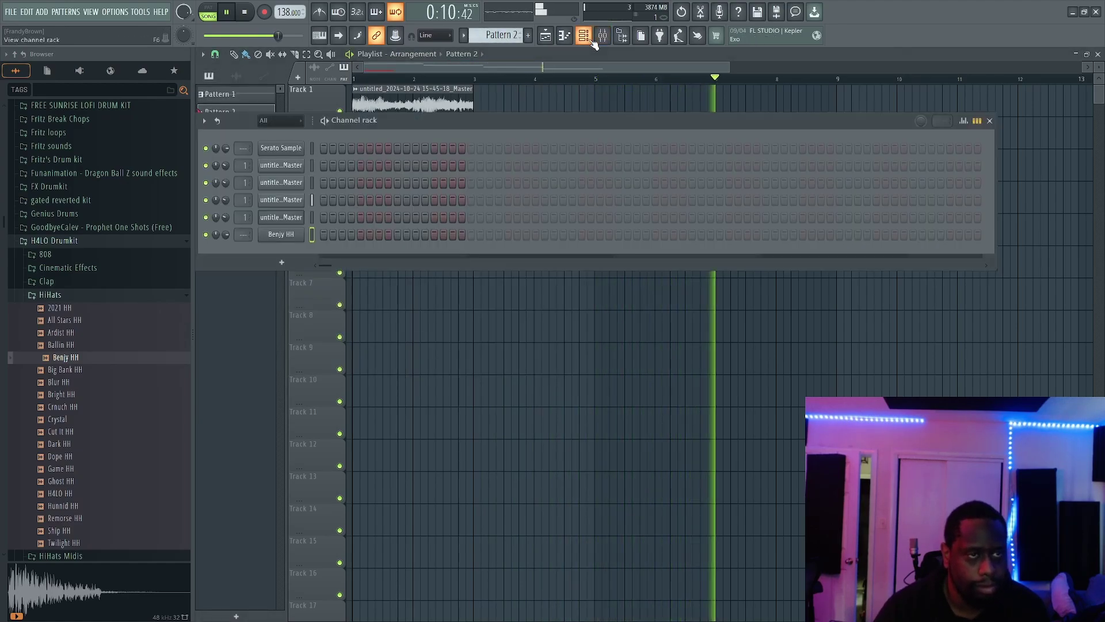
Enter hi-hats on steps 1, 3, 5 and 7 of the Benjy HH channel, and play them against the arrangement
{"action": "left_click", "coordinate": [323, 234]}
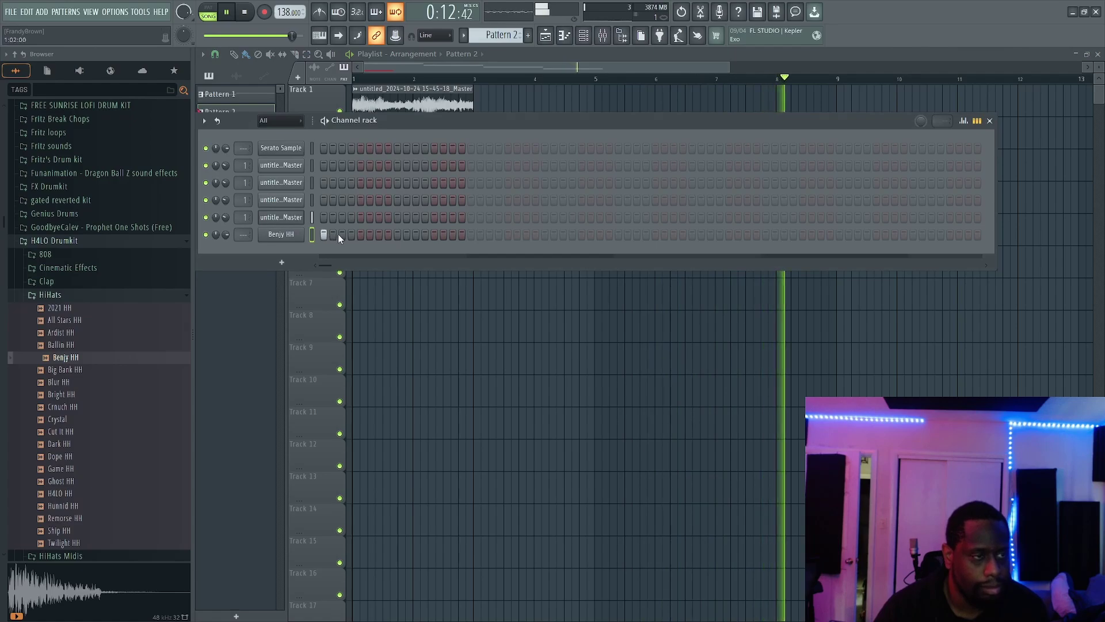
{"action": "left_click", "coordinate": [370, 233]}
{"action": "right_click", "coordinate": [372, 233]}
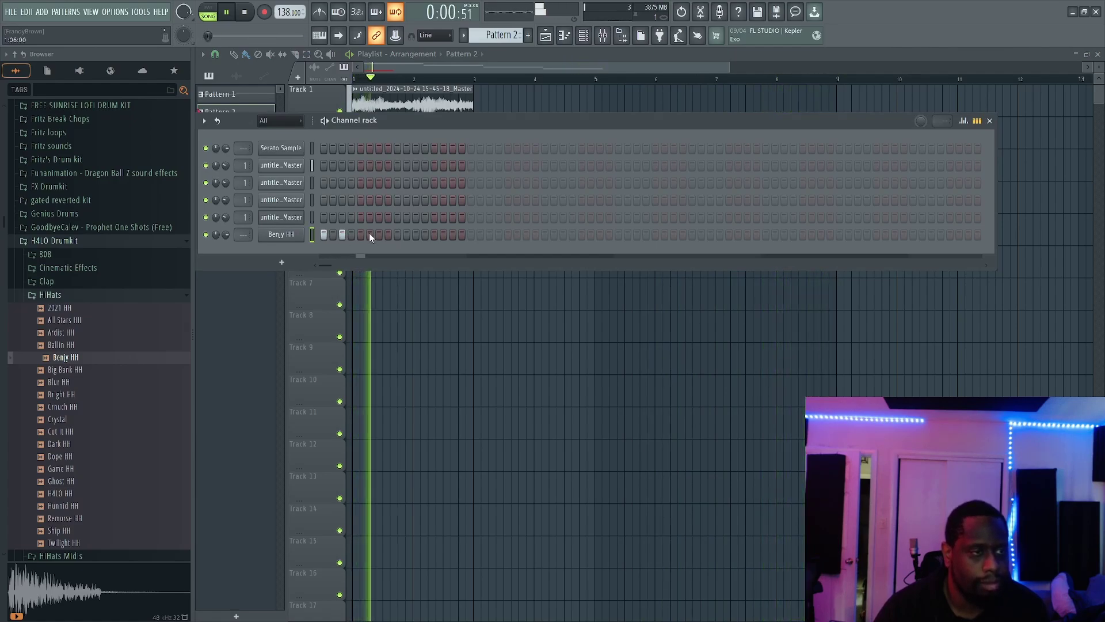
{"action": "key", "text": "space"}
{"action": "key", "text": "space"}
{"action": "key", "text": "space"}
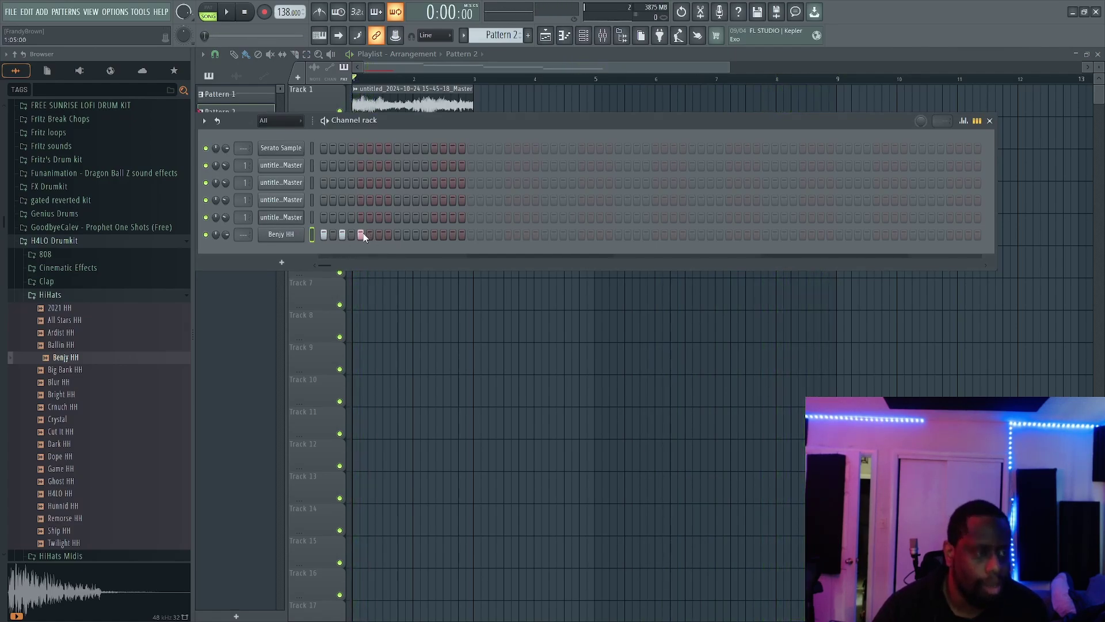
{"action": "key", "text": "space"}
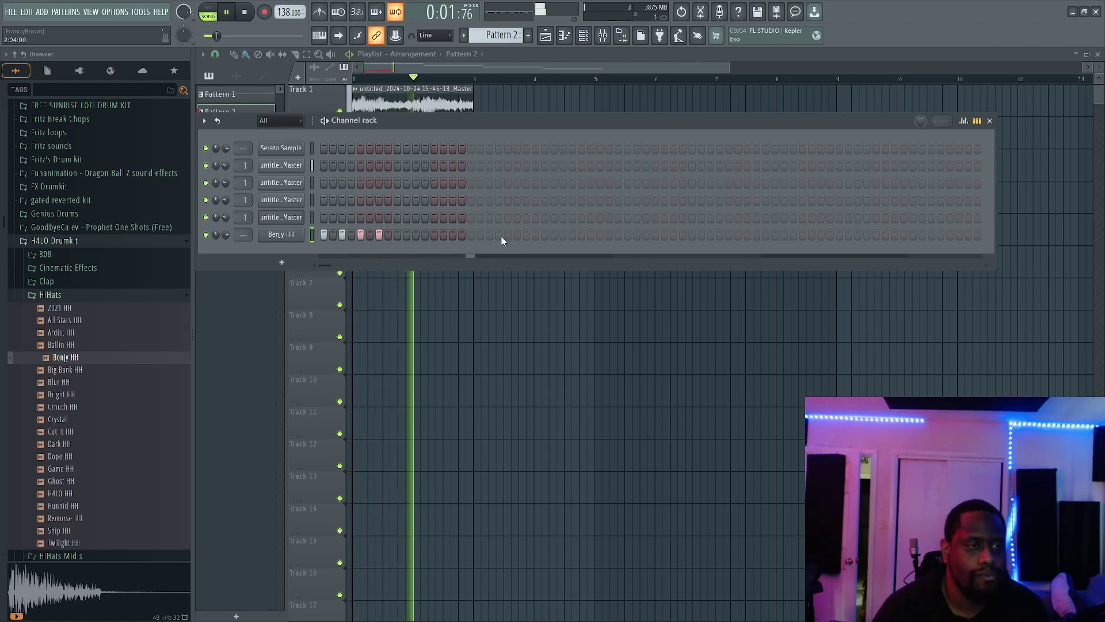
{"action": "key", "text": "space"}
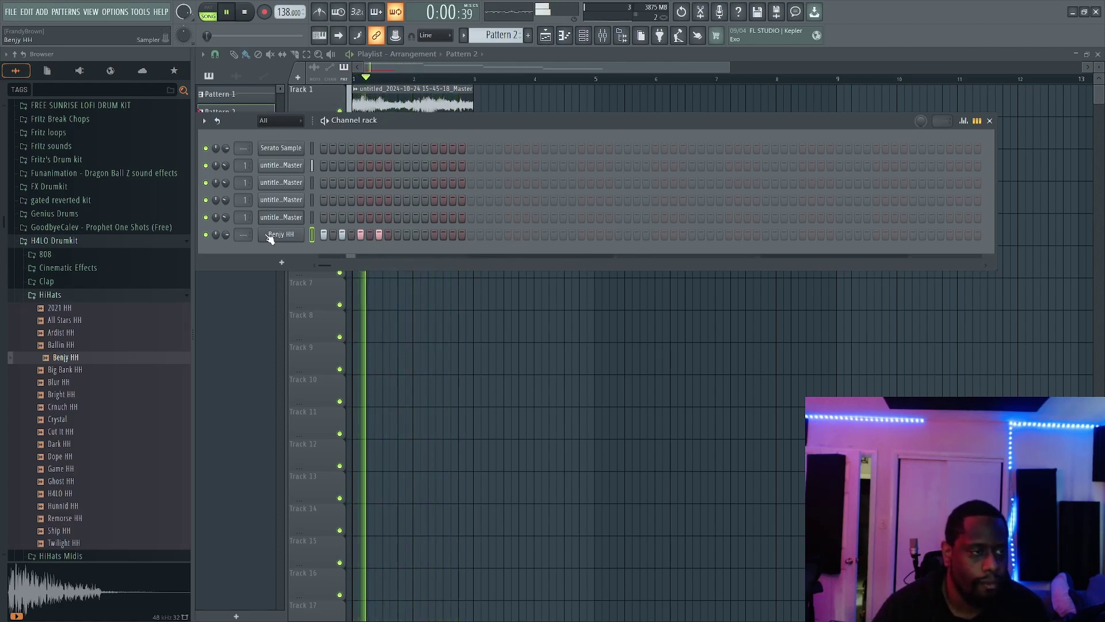
View the Benjy HH notes in the piano roll, and check Pattern 2's placement in the playlist
{"action": "right_click", "coordinate": [296, 234]}
{"action": "left_click", "coordinate": [339, 233]}
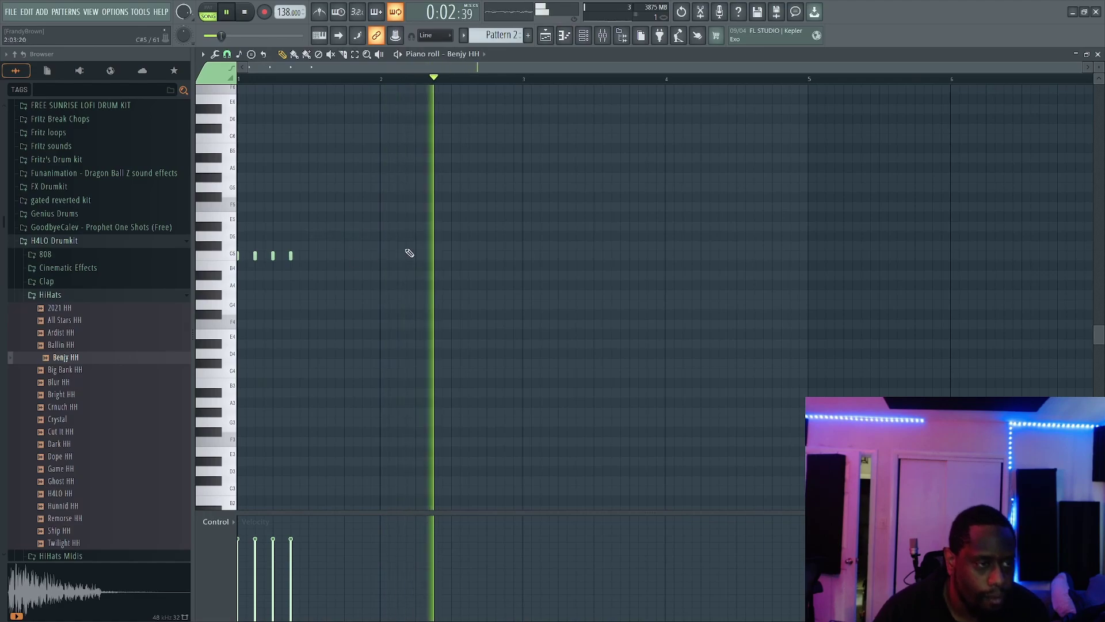
{"action": "left_click", "coordinate": [544, 36]}
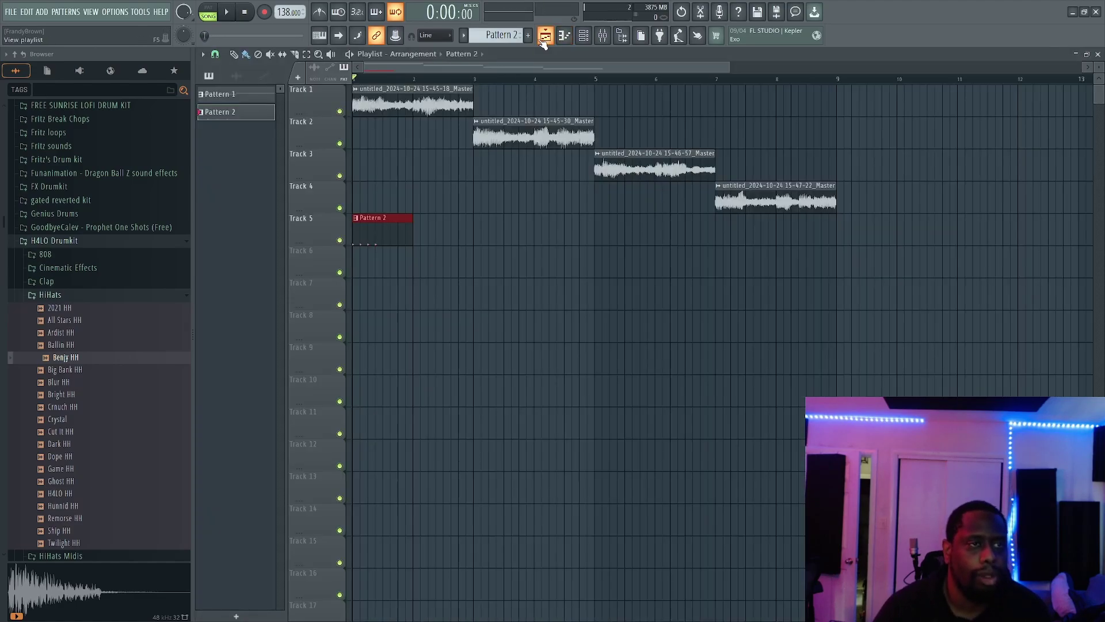
{"action": "left_click", "coordinate": [584, 35]}
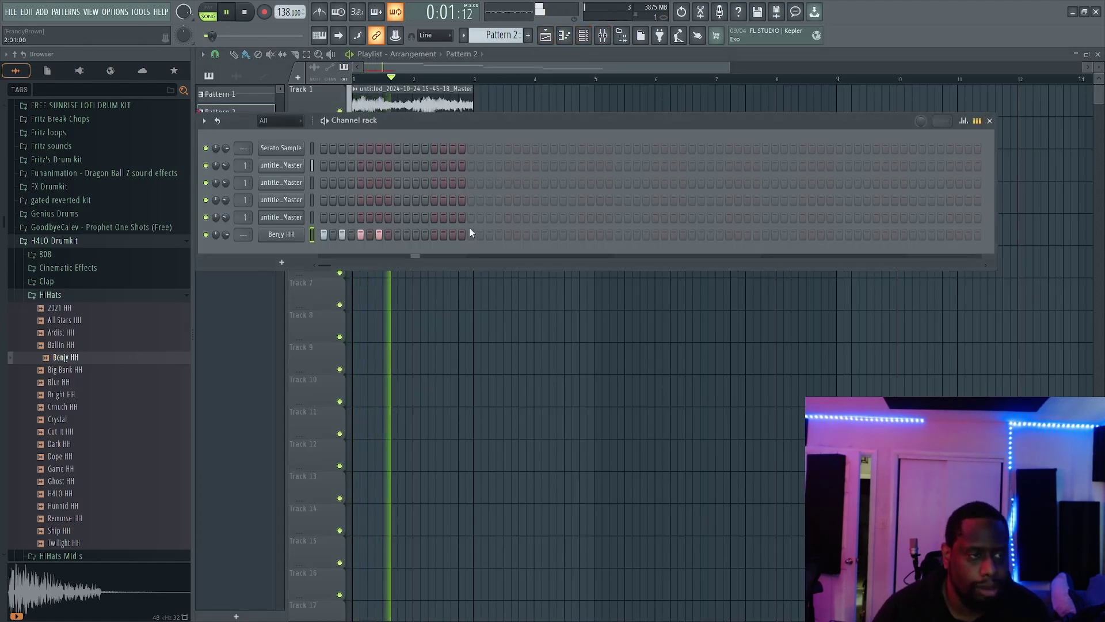
Add hi-hat hits on steps 27, 29 and 31 of the Benjy HH channel
{"action": "left_click", "coordinate": [562, 235]}
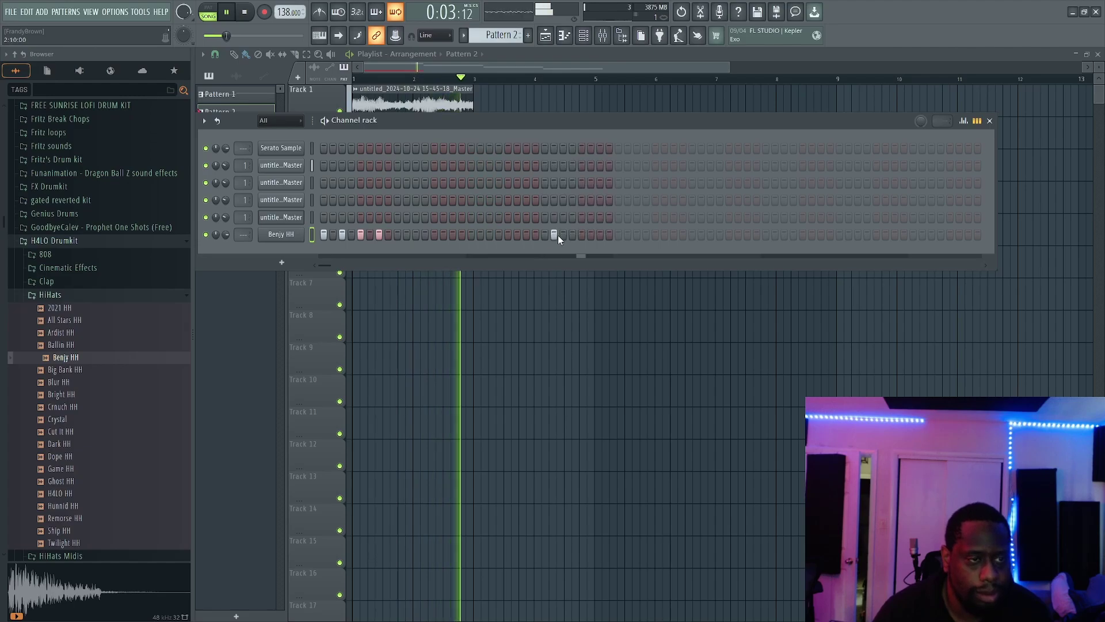
{"action": "left_click", "coordinate": [582, 235]}
{"action": "left_click", "coordinate": [599, 235]}
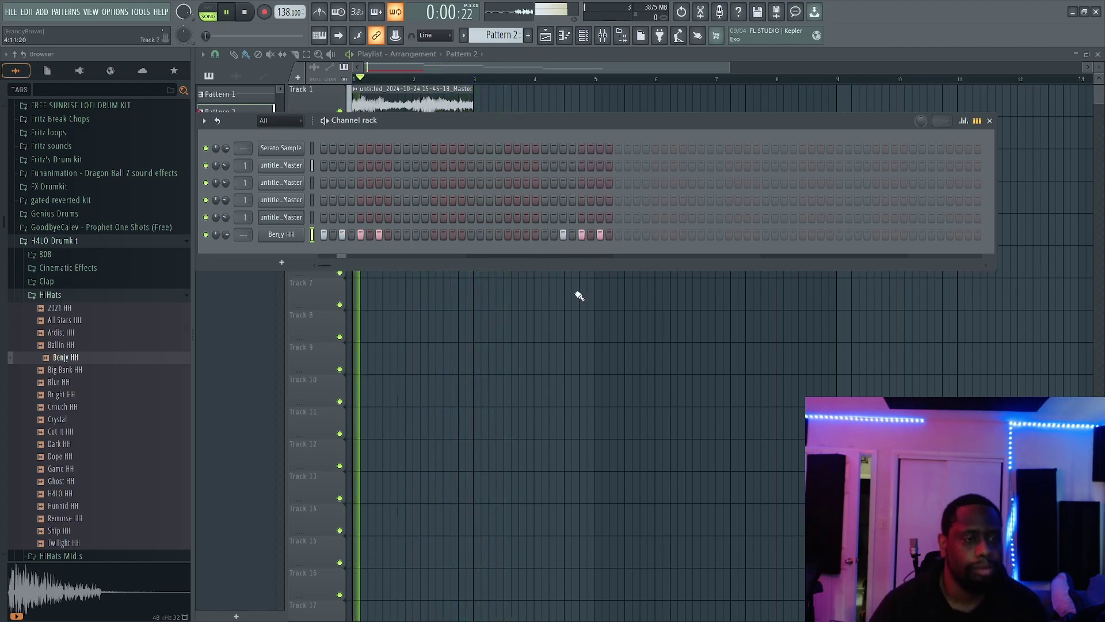
Duplicate the first two bars of Benjy HH notes into bars 3 and 4 in the piano roll, and return to the channel rack
{"action": "right_click", "coordinate": [298, 234]}
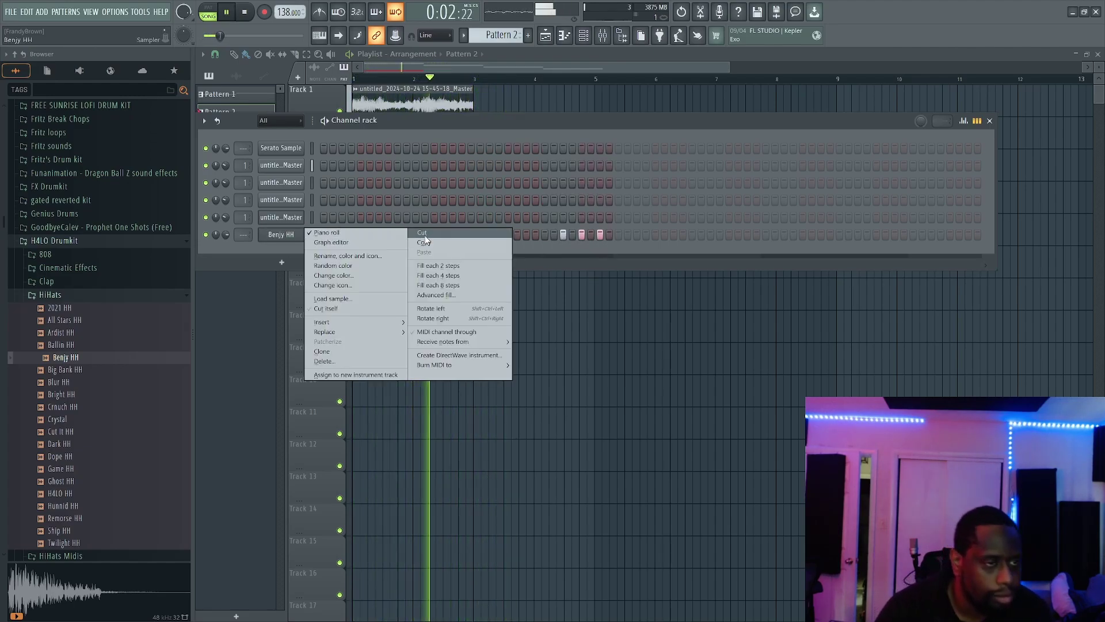
{"action": "left_click", "coordinate": [271, 236]}
{"action": "right_click", "coordinate": [268, 236]}
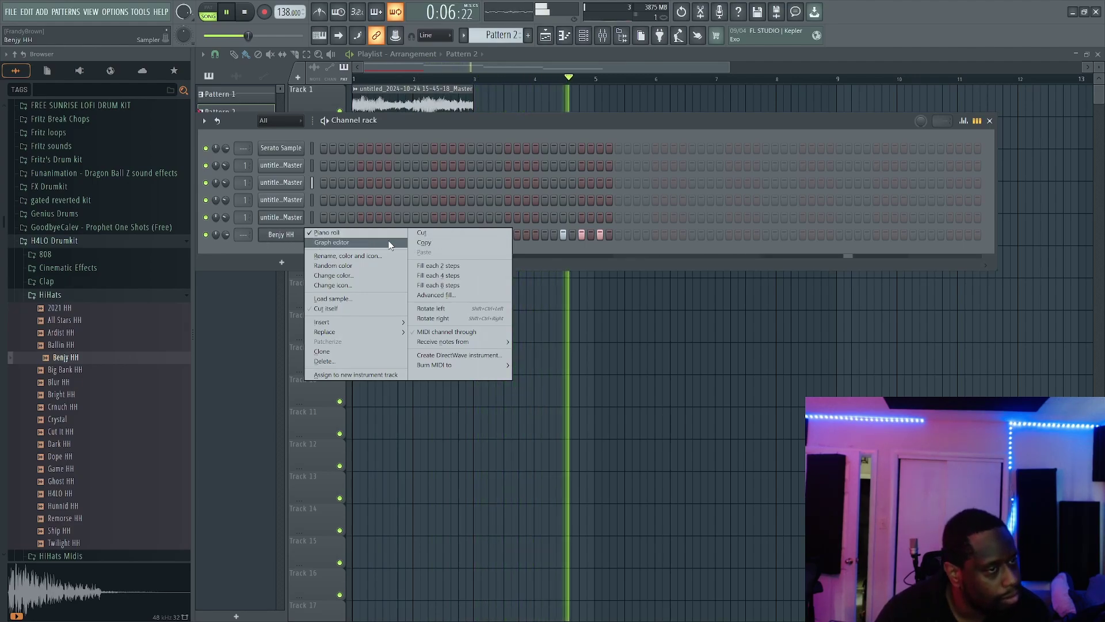
{"action": "left_click", "coordinate": [301, 235]}
{"action": "right_click", "coordinate": [288, 236]}
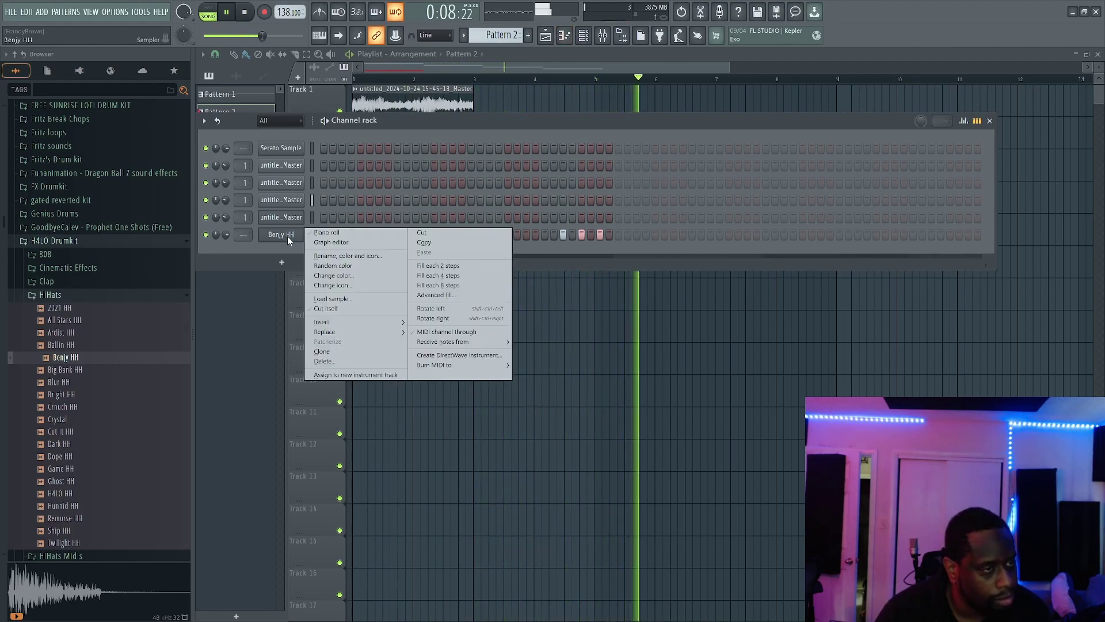
{"action": "left_click", "coordinate": [316, 233]}
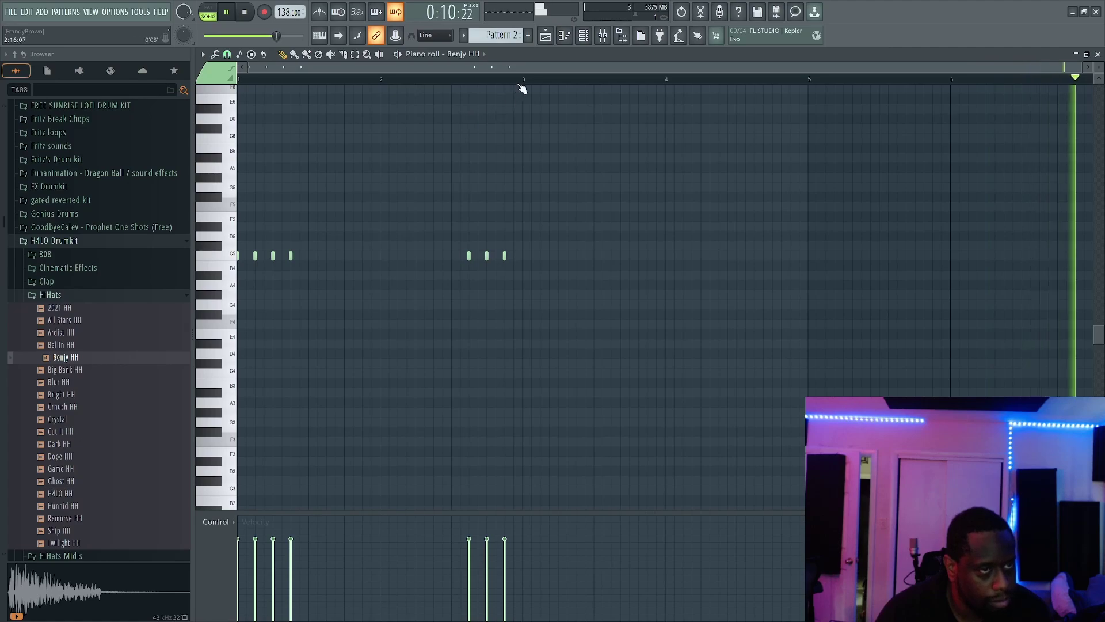
{"action": "left_click_drag", "start_coordinate": [527, 81], "coordinate": [122, 81]}
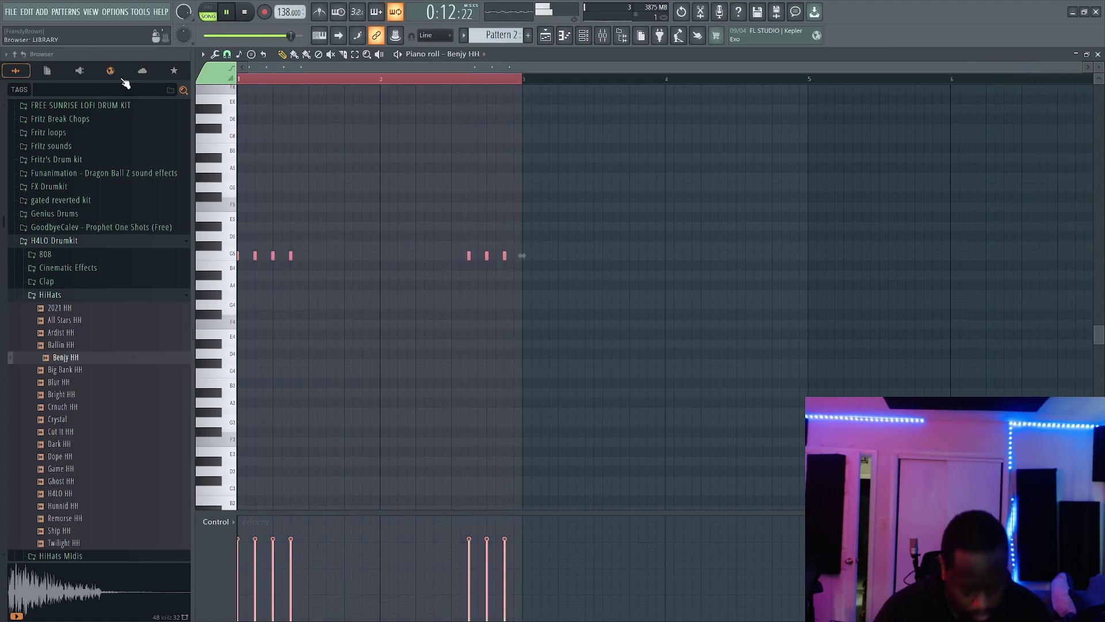
{"action": "key", "text": "ctrl+b"}
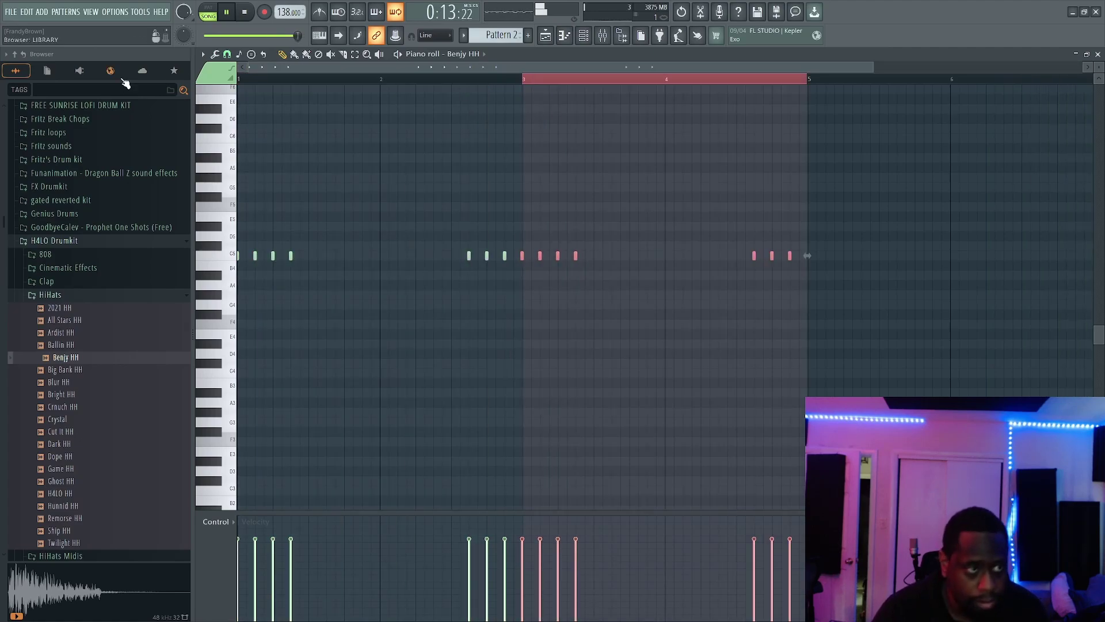
{"action": "left_click", "coordinate": [242, 79]}
{"action": "key", "text": "ctrl+d"}
{"action": "key", "text": "F6"}
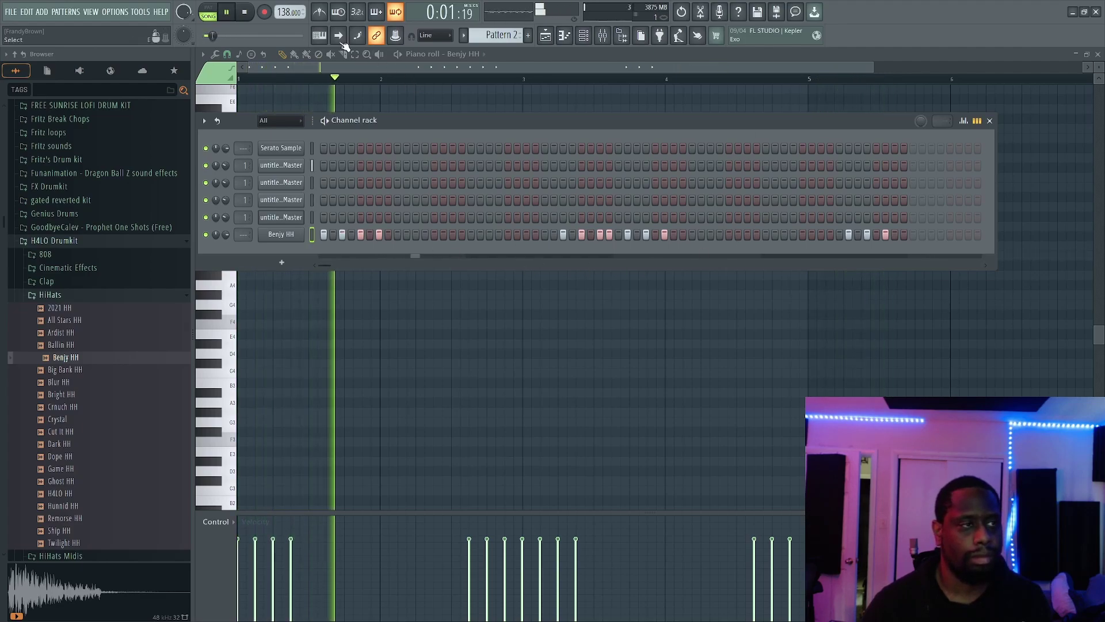
Check the timing against the metronome, and duplicate Pattern 2 on Track 5 so it also covers bars 5 to 8
{"action": "left_click", "coordinate": [321, 14]}
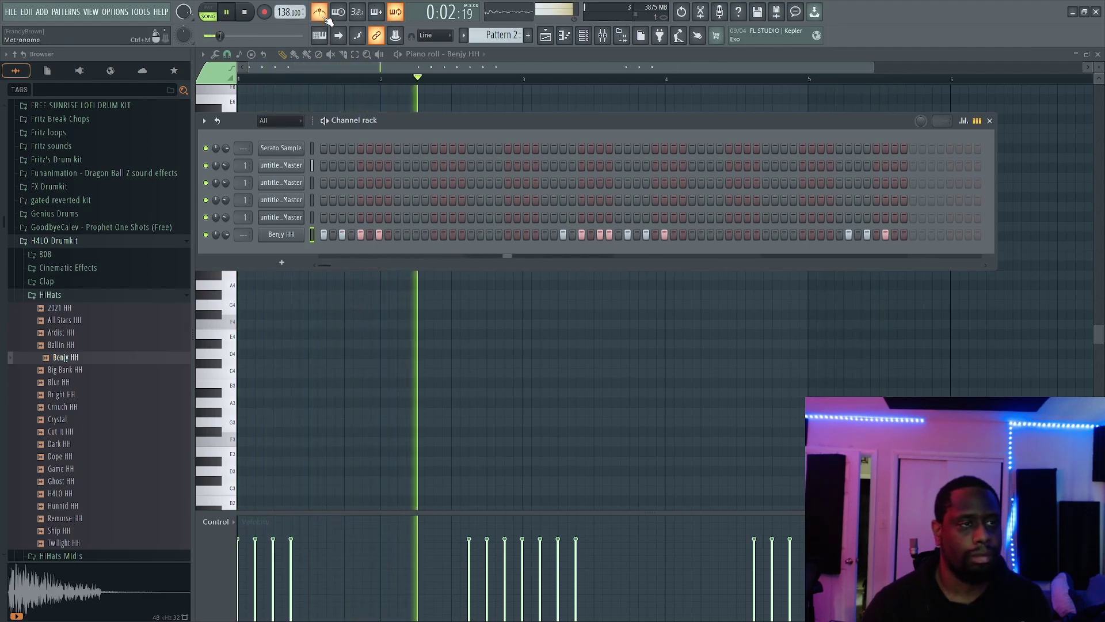
{"action": "left_click", "coordinate": [546, 36]}
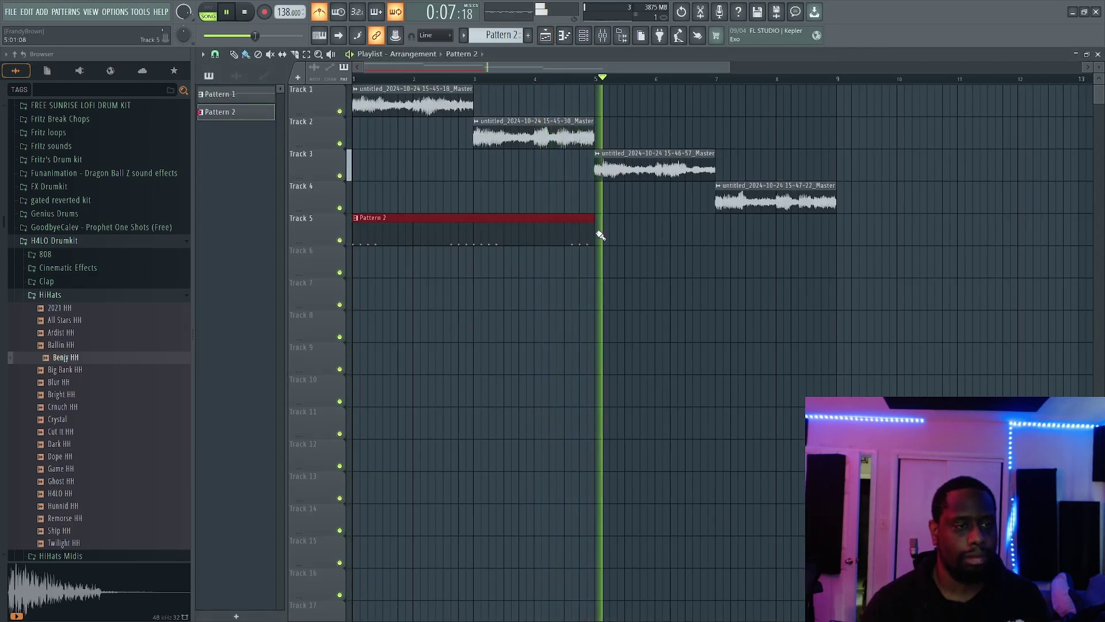
{"action": "key", "text": "ctrl+b"}
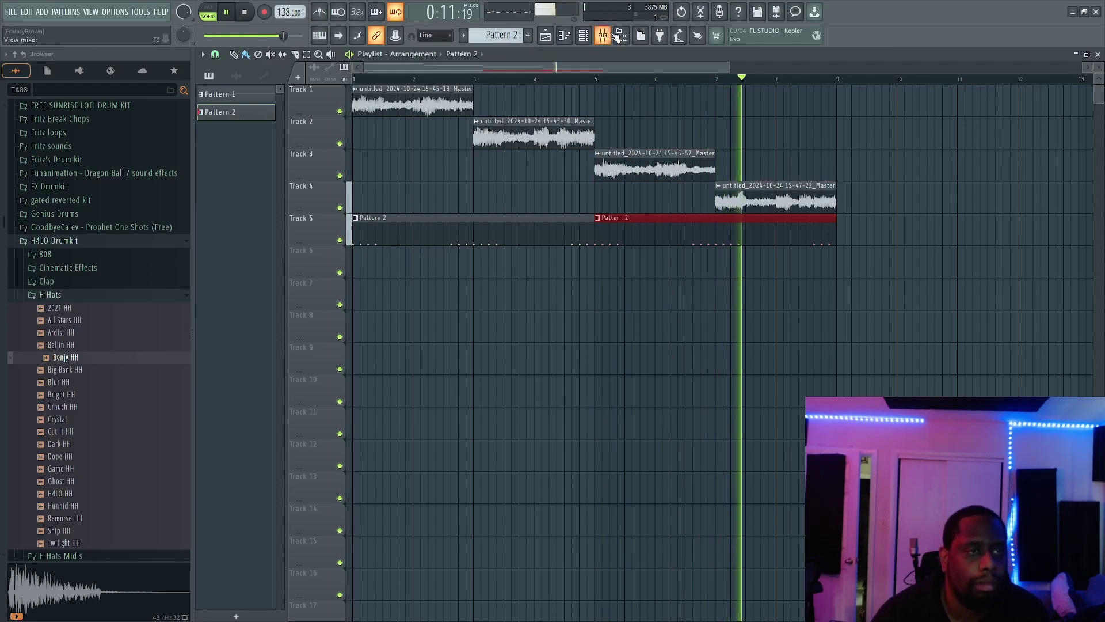
Route the Benjy HH channel to mixer track 2, and expand the H4LO Drumkit's Perc and Snare folders
{"action": "left_click", "coordinate": [593, 44]}
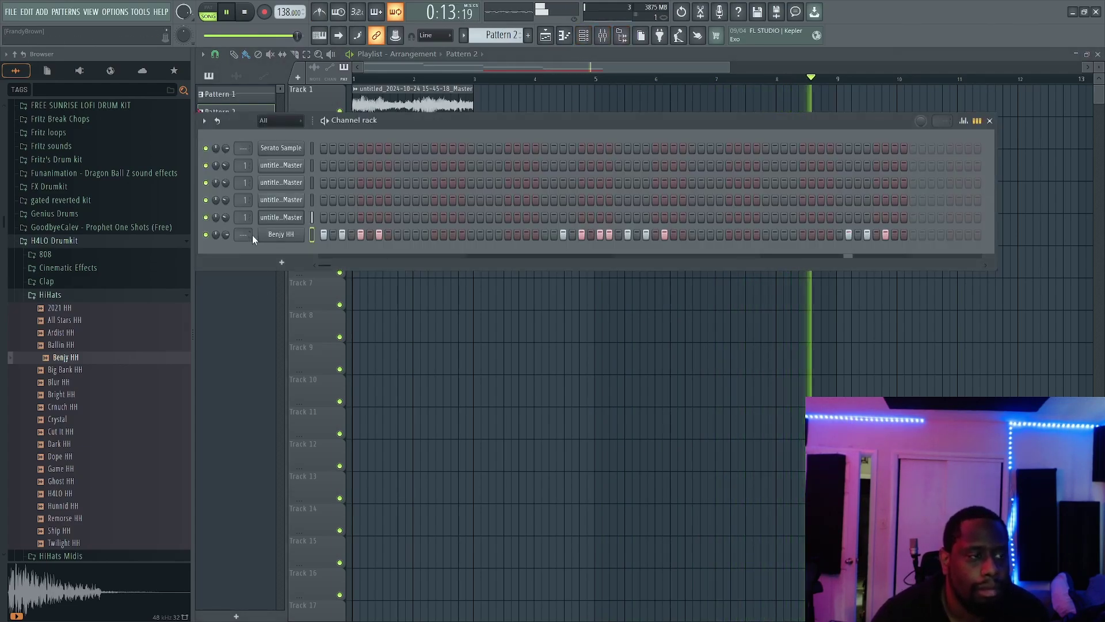
{"action": "scroll", "coordinate": [67, 316], "scroll_direction": "down", "scroll_amount": 5}
{"action": "left_click", "coordinate": [54, 303]}
{"action": "scroll", "coordinate": [111, 368], "scroll_direction": "down", "scroll_amount": 6}
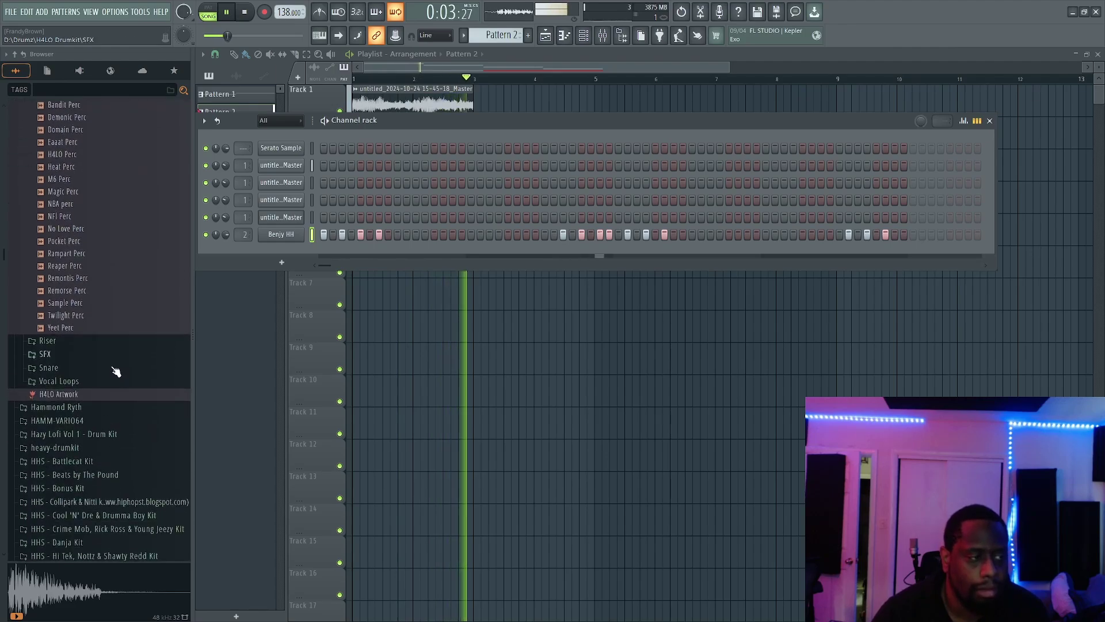
{"action": "left_click", "coordinate": [108, 369]}
Audition the Reaper, Remorse and Twilight snares against the playing arrangement
{"action": "left_click_drag", "start_coordinate": [134, 430], "coordinate": [108, 491]}
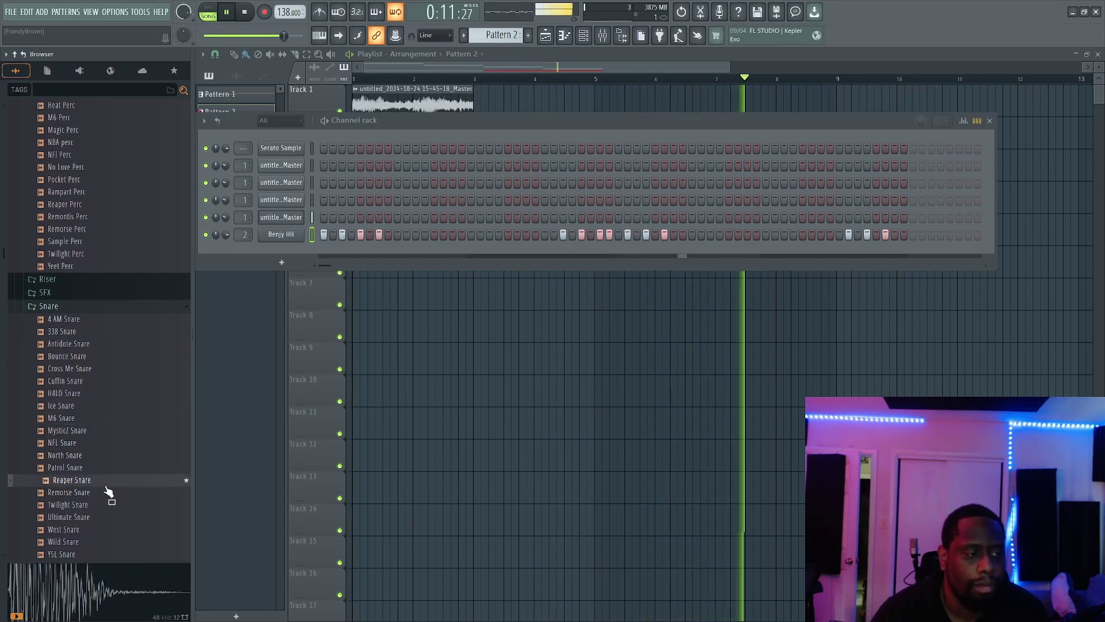
{"action": "left_click", "coordinate": [123, 467]}
{"action": "key", "text": "Down"}
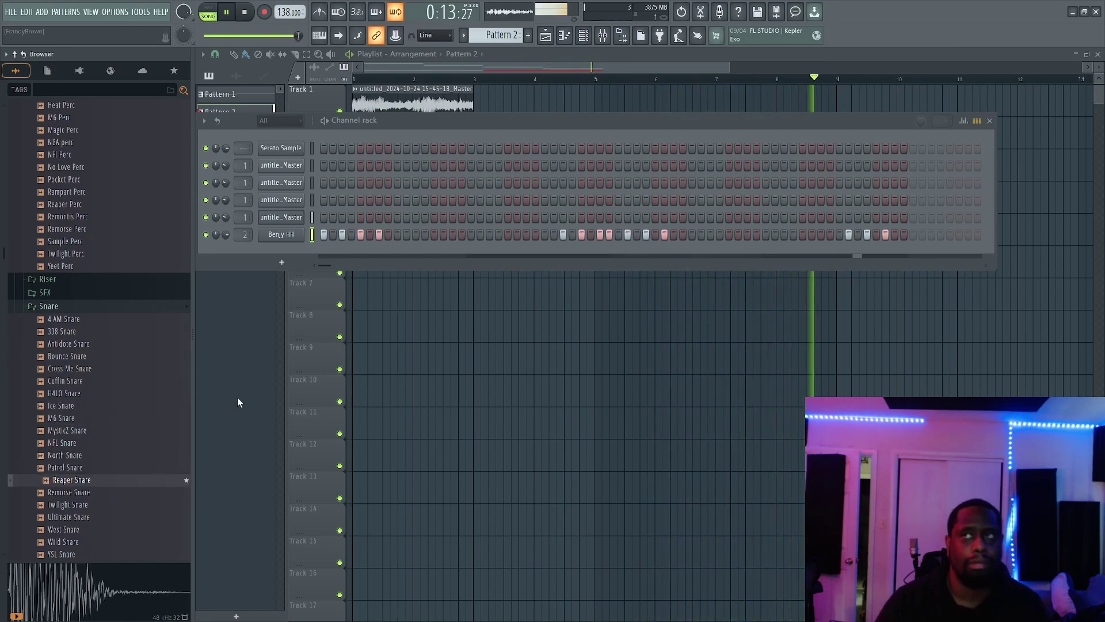
{"action": "key", "text": "Down"}
{"action": "key", "text": "Down"}
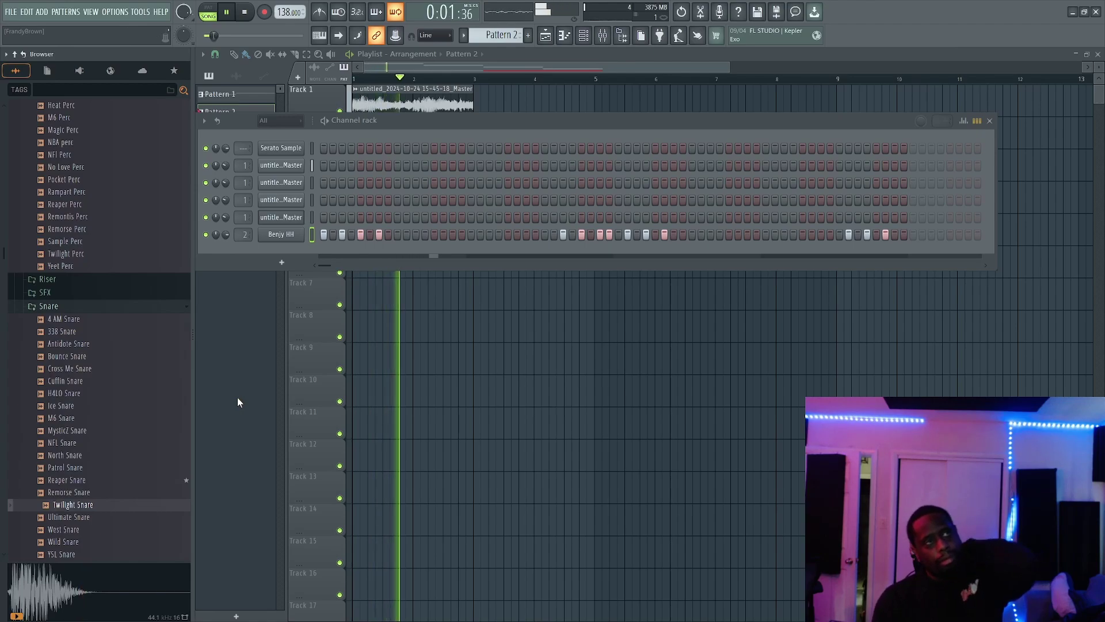
{"action": "key", "text": "Down"}
{"action": "key", "text": "Up"}
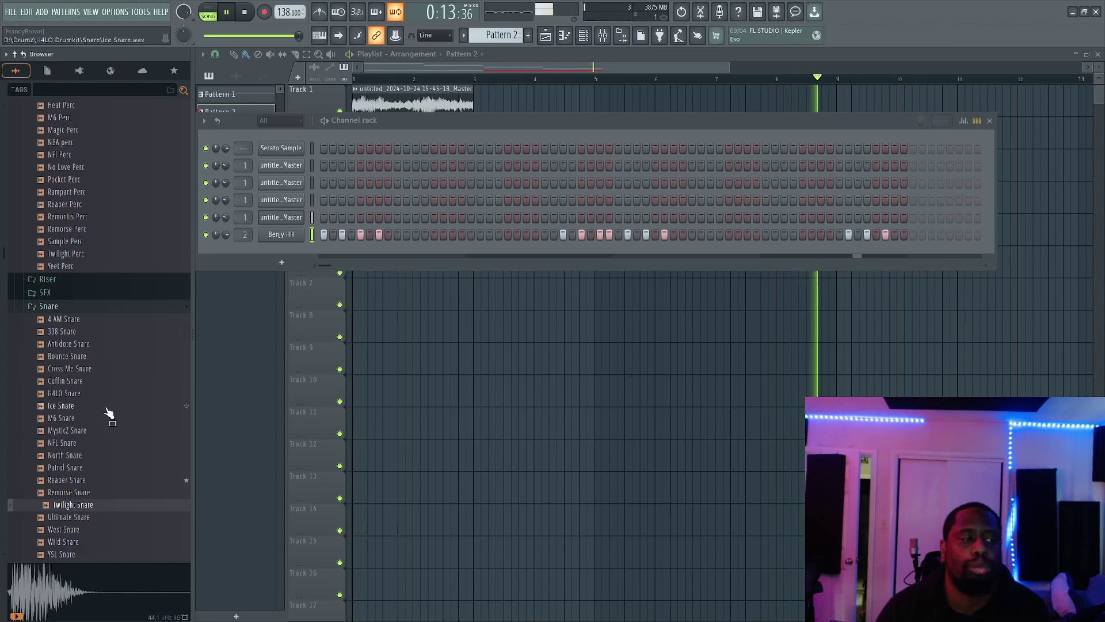
Audition more snares in the Snare folder, including 338 and M6, and add North Snare as a new channel
{"action": "left_click", "coordinate": [149, 324]}
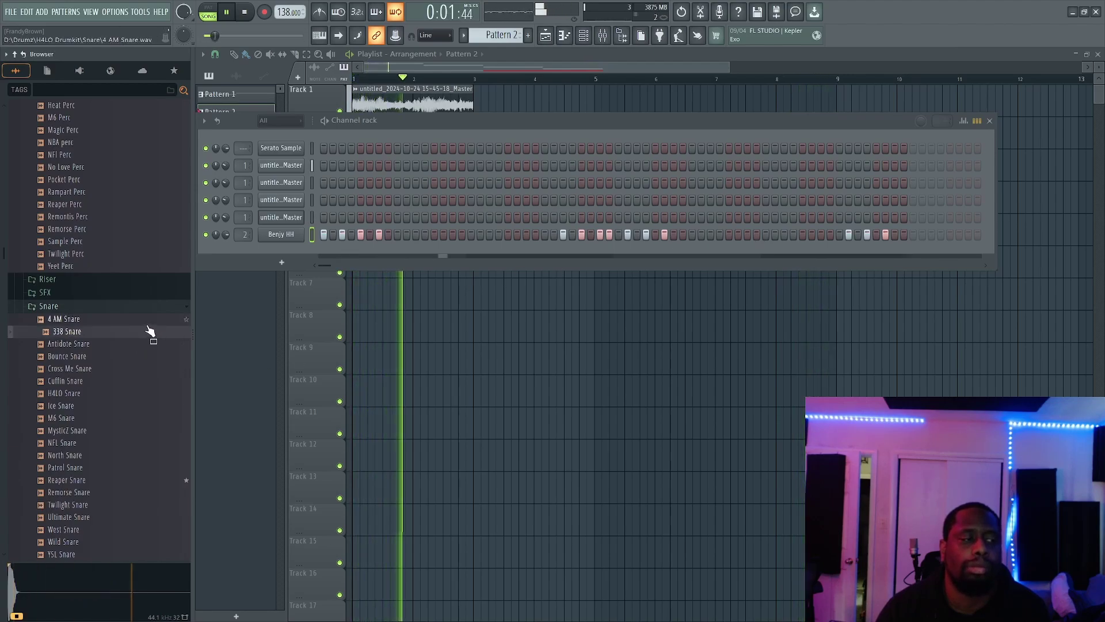
{"action": "left_click", "coordinate": [149, 369]}
{"action": "left_click", "coordinate": [175, 419]}
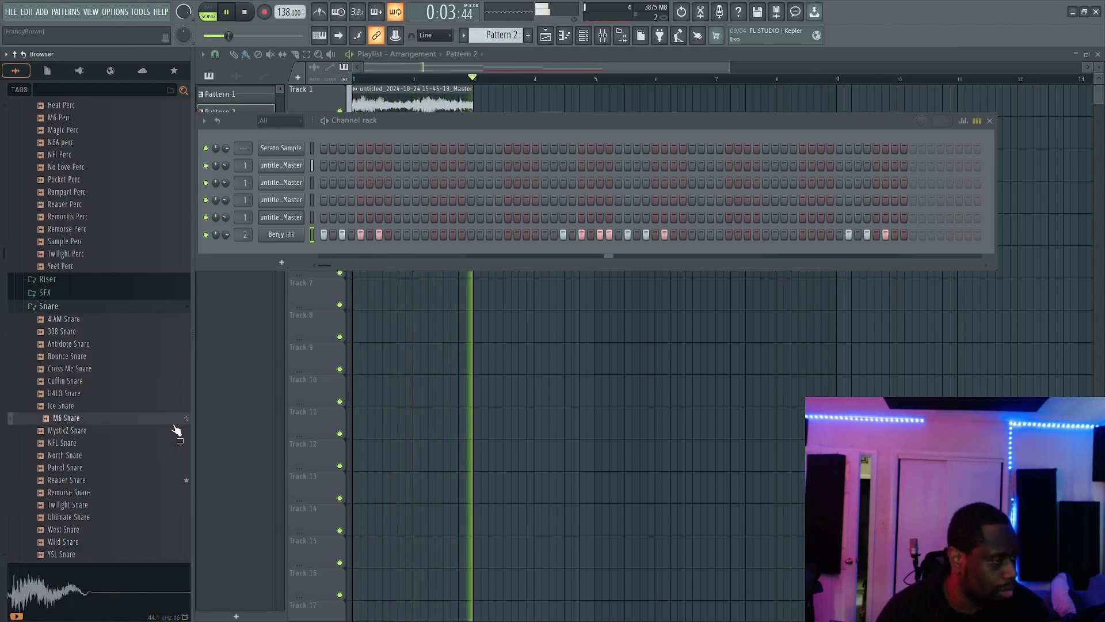
{"action": "left_click", "coordinate": [163, 456]}
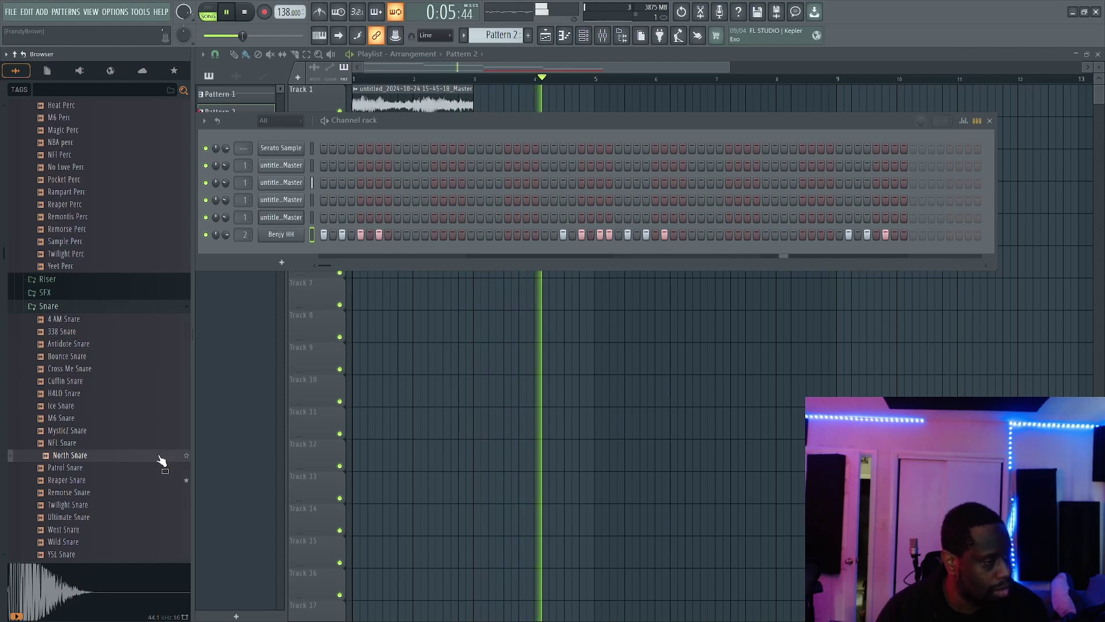
{"action": "left_click_drag", "start_coordinate": [161, 461], "coordinate": [303, 250]}
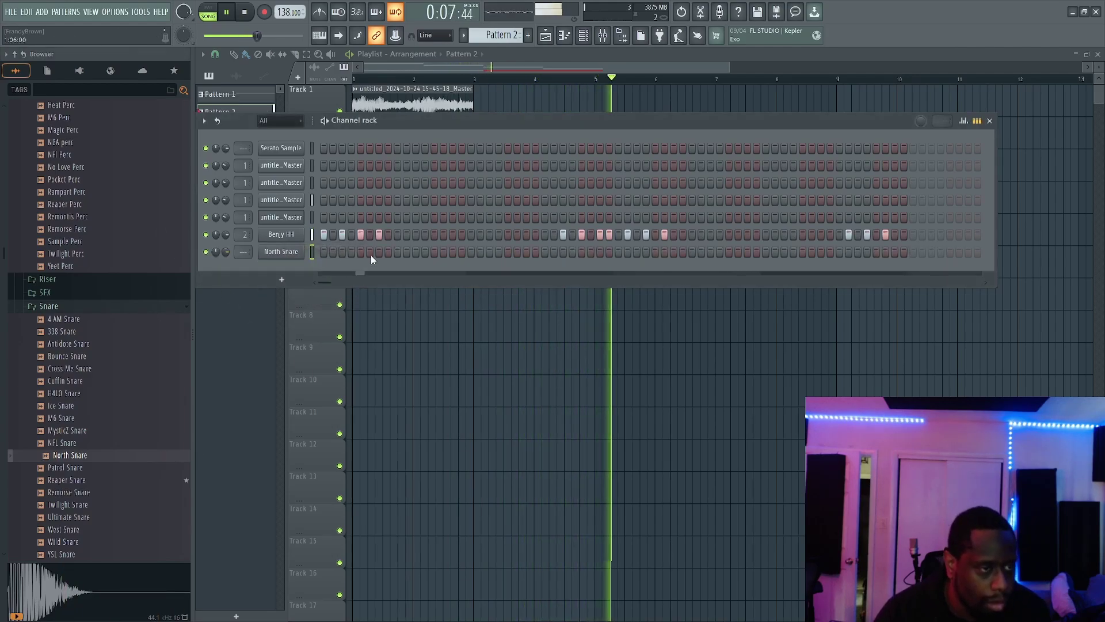
Enter North Snare hits on steps 9, 25, 41, 51 and 57, and route the channel to mixer track 3
{"action": "left_click", "coordinate": [397, 252]}
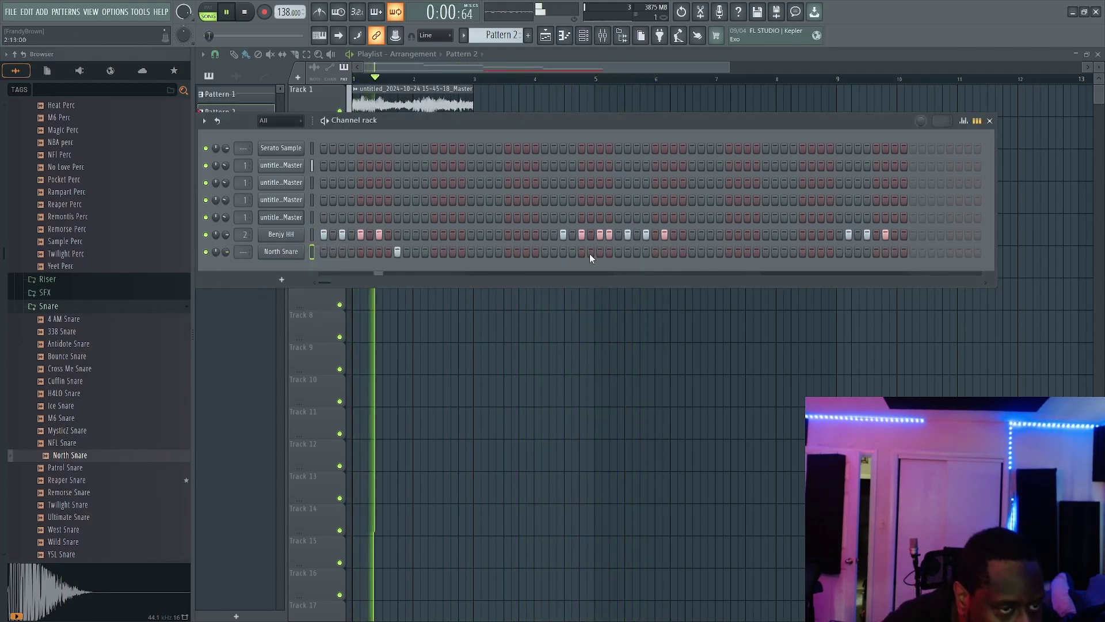
{"action": "left_click", "coordinate": [691, 252]}
{"action": "left_click", "coordinate": [535, 253]}
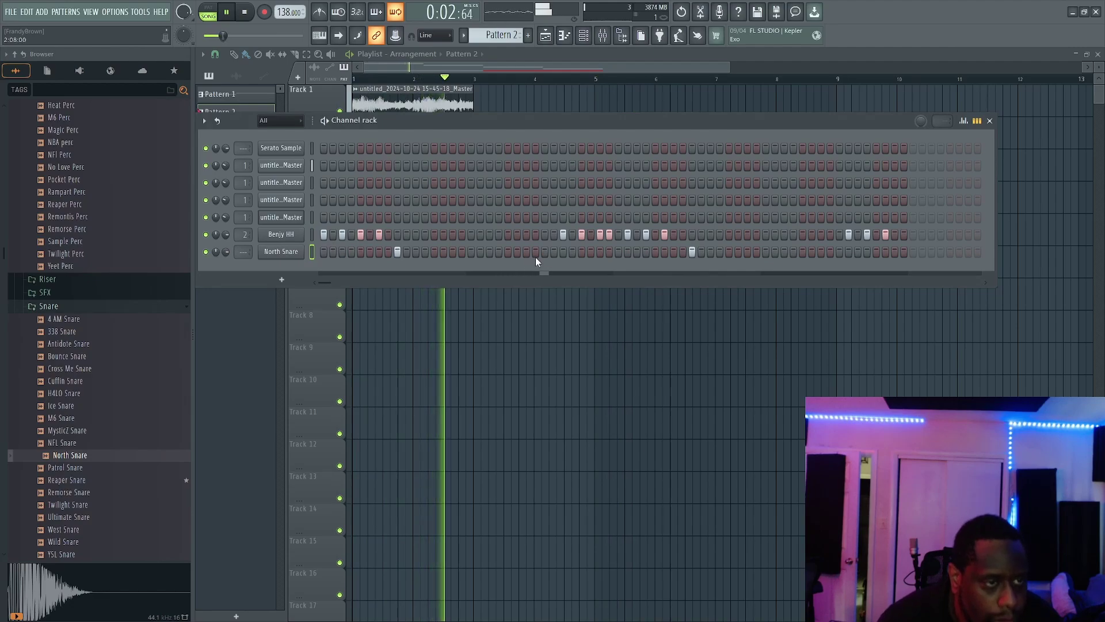
{"action": "left_click", "coordinate": [539, 252]}
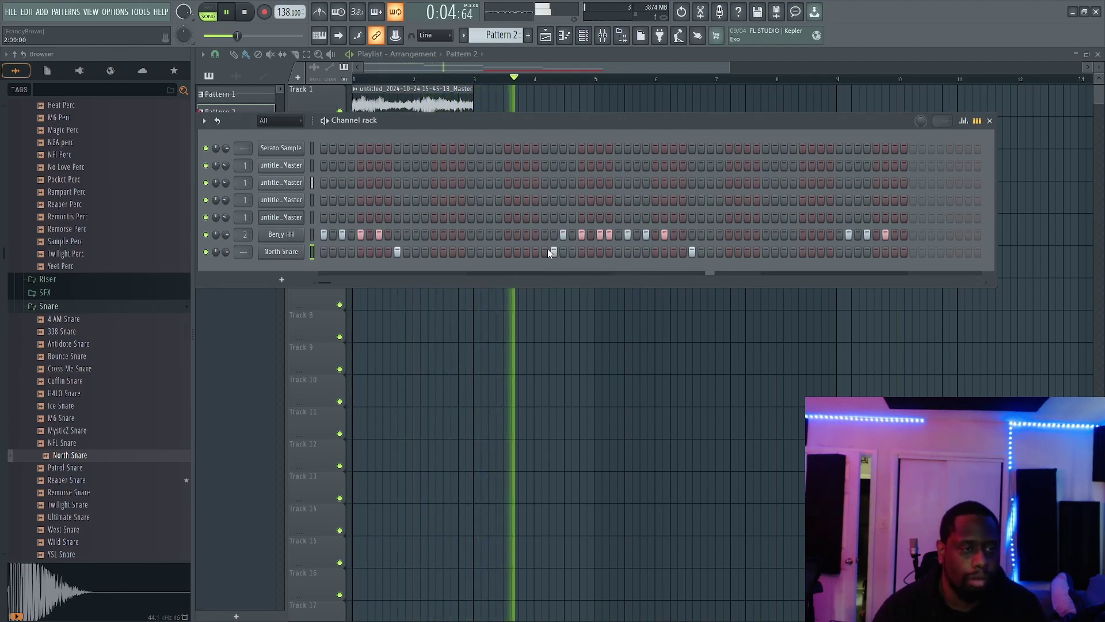
{"action": "left_click", "coordinate": [546, 253]}
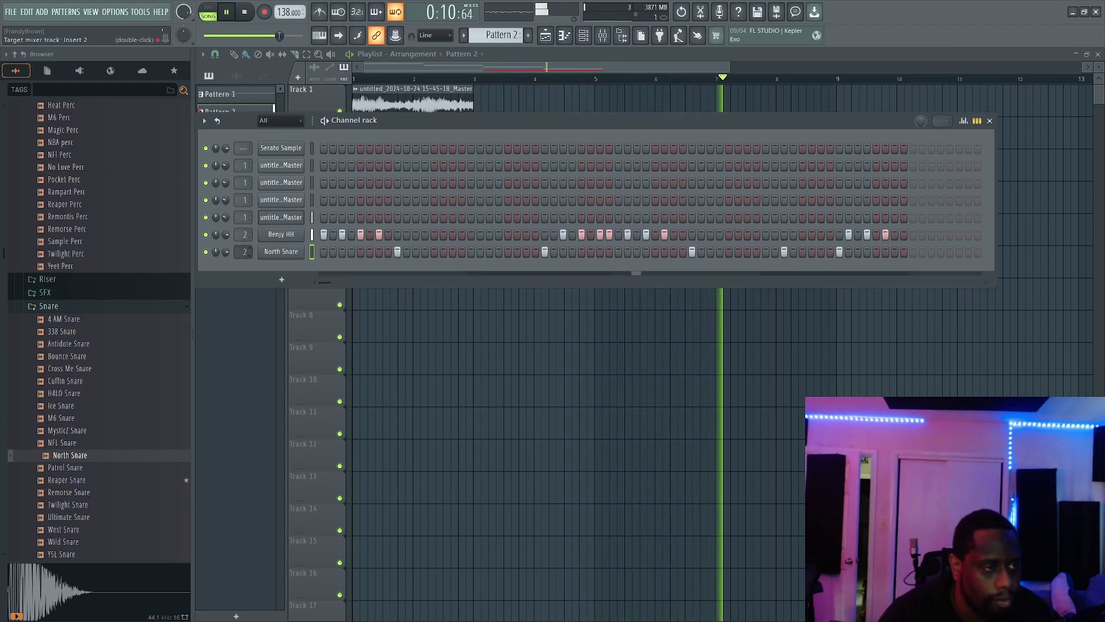
Look through the H4LO Drumkit folders and the other drum kits for the next sound
{"action": "scroll", "coordinate": [164, 345], "scroll_direction": "up", "scroll_amount": 6}
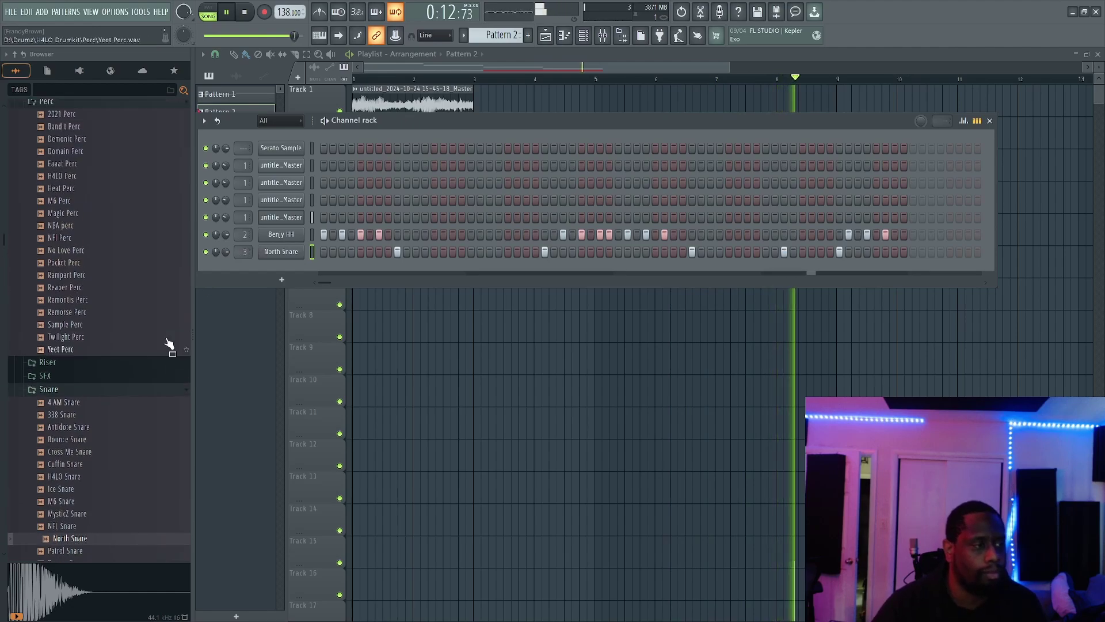
{"action": "scroll", "coordinate": [165, 345], "scroll_direction": "up", "scroll_amount": 8}
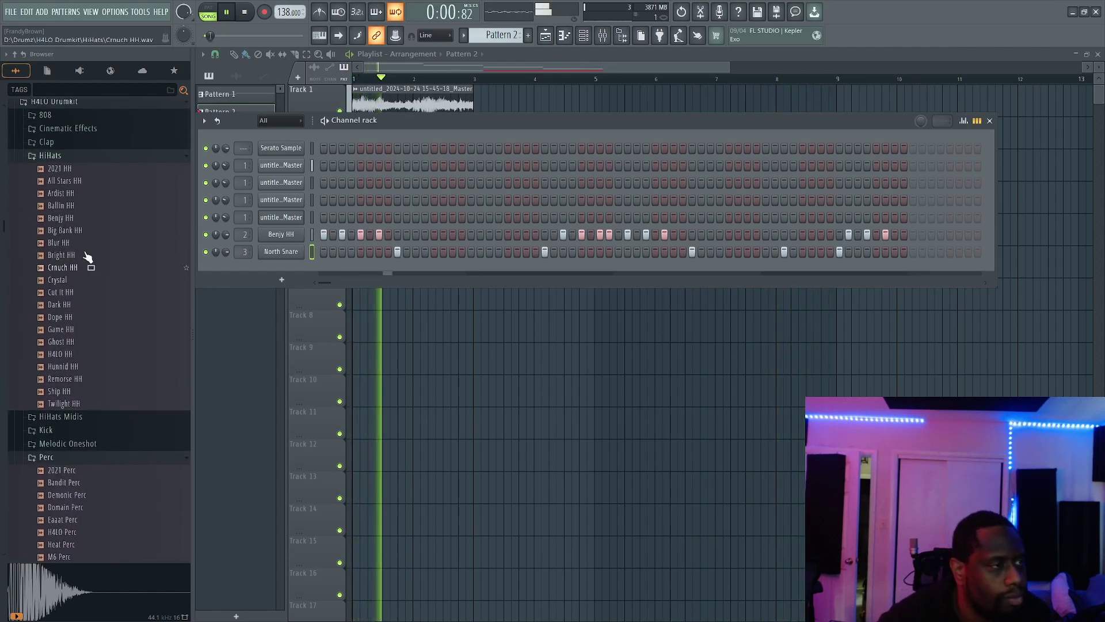
{"action": "scroll", "coordinate": [88, 219], "scroll_direction": "up", "scroll_amount": 1}
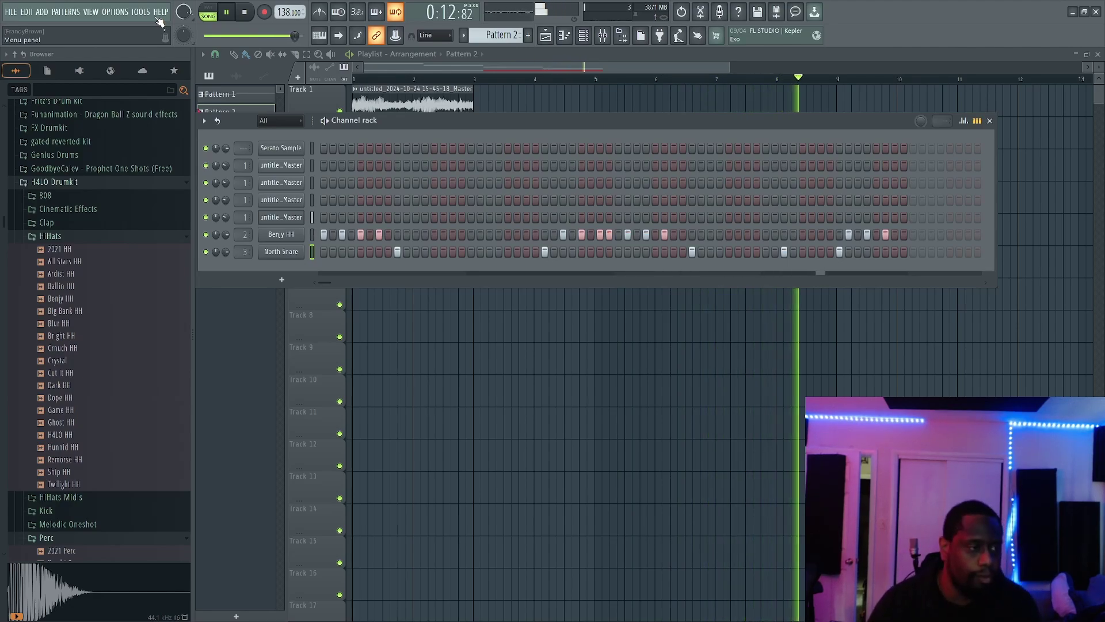
{"action": "scroll", "coordinate": [73, 273], "scroll_direction": "down", "scroll_amount": 6}
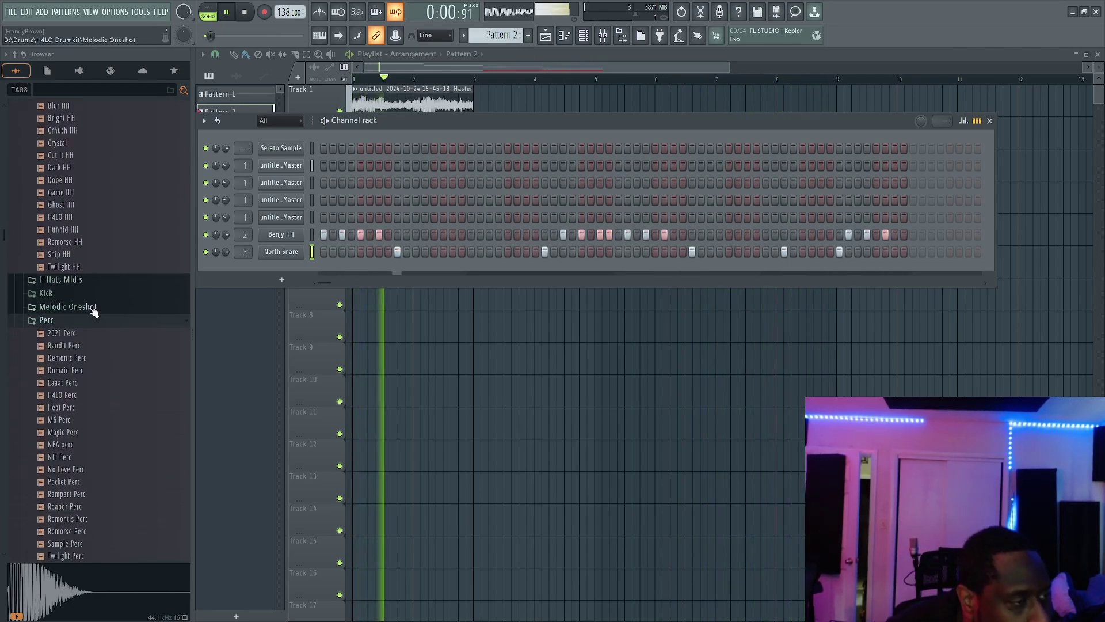
{"action": "scroll", "coordinate": [102, 308], "scroll_direction": "down", "scroll_amount": 11}
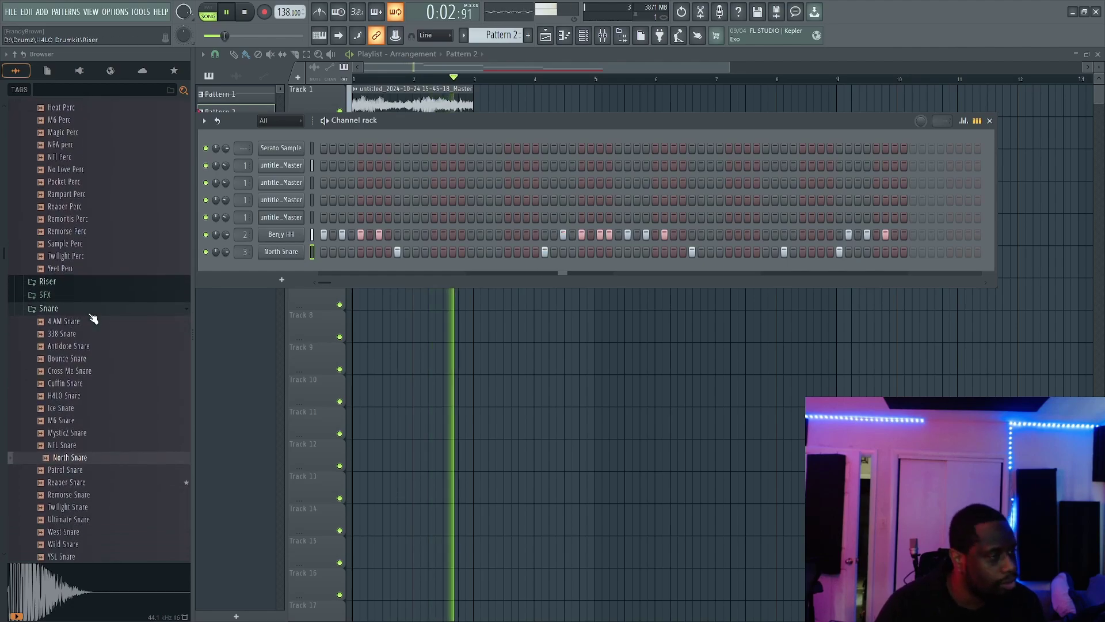
{"action": "scroll", "coordinate": [101, 305], "scroll_direction": "down", "scroll_amount": 5}
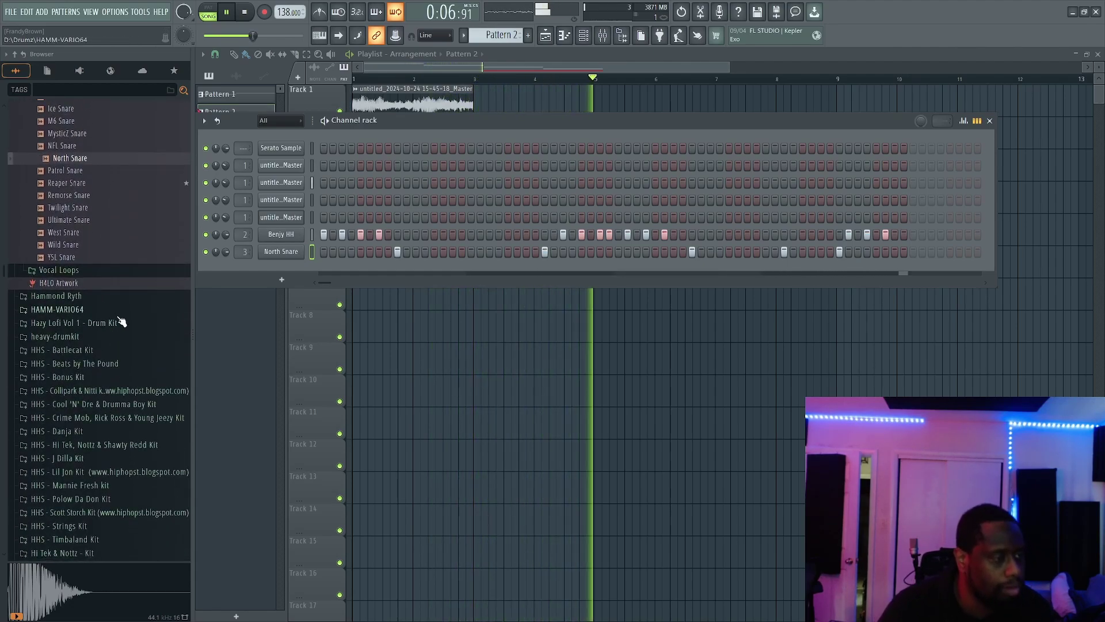
{"action": "scroll", "coordinate": [119, 340], "scroll_direction": "down", "scroll_amount": 8}
{"action": "scroll", "coordinate": [120, 357], "scroll_direction": "up", "scroll_amount": 8}
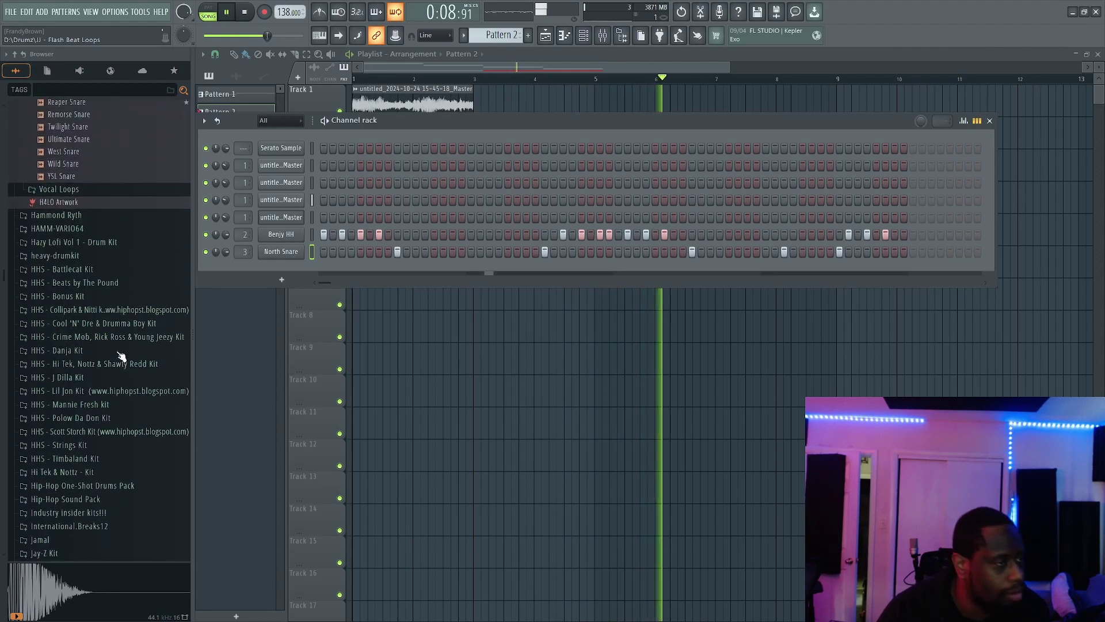
{"action": "scroll", "coordinate": [51, 334], "scroll_direction": "up", "scroll_amount": 2}
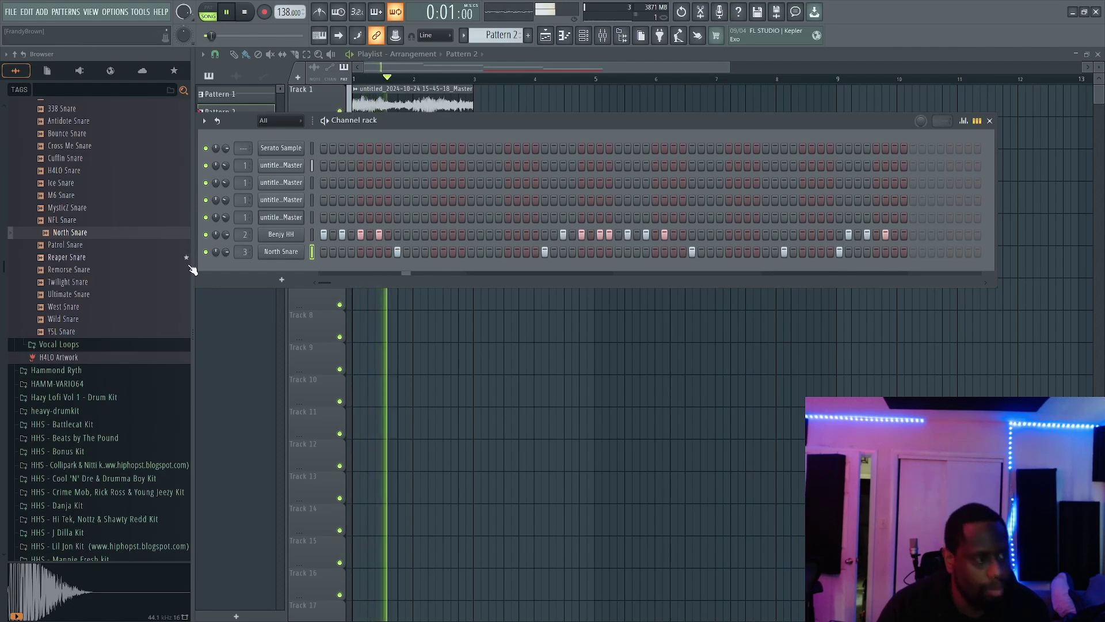
Audition the Twilight Snare, and collapse the H4LO Drumkit's Snare folder
{"action": "left_click", "coordinate": [140, 282]}
{"action": "scroll", "coordinate": [34, 299], "scroll_direction": "up", "scroll_amount": 6}
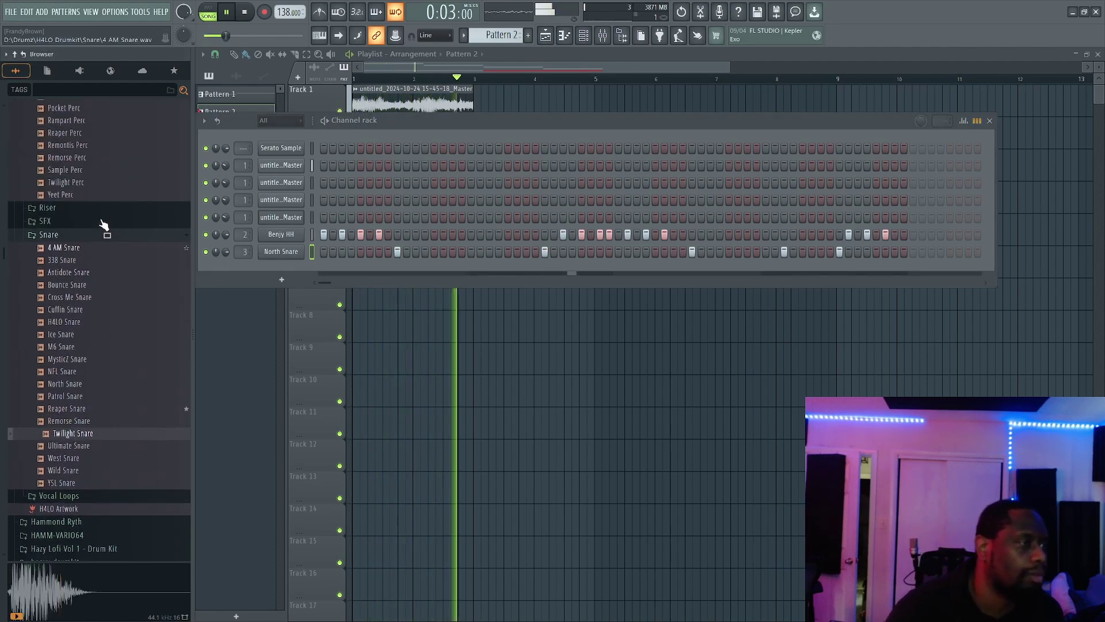
{"action": "left_click", "coordinate": [50, 320]}
{"action": "left_click", "coordinate": [48, 306]}
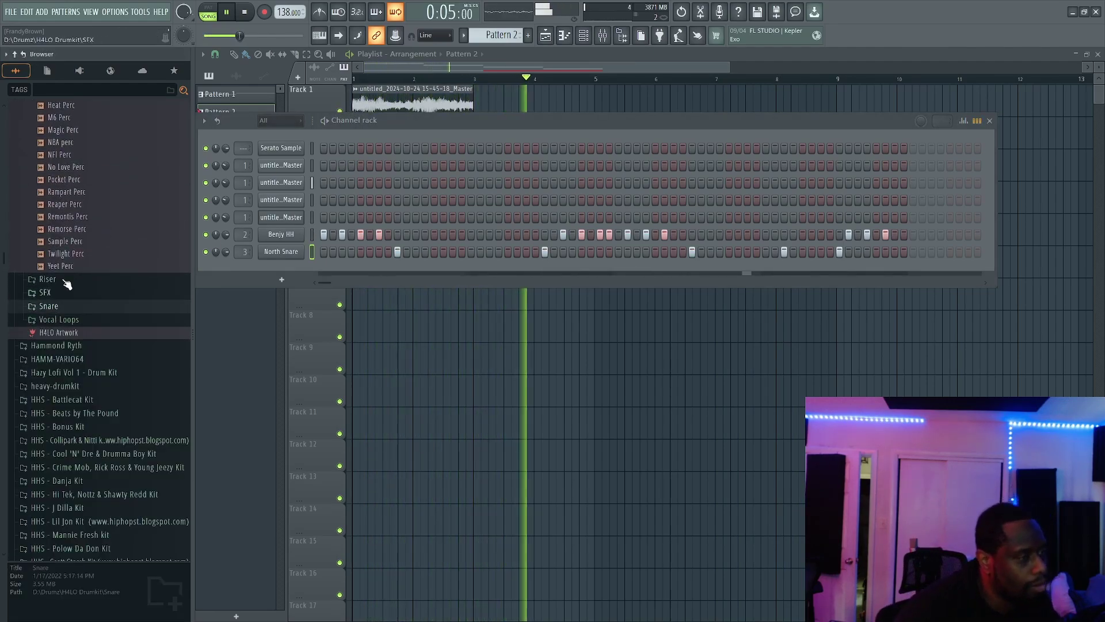
Audition the H4LO Drumkit percussion, add Sample Perc as a new channel, and keep its hit on step 21 only
{"action": "left_click", "coordinate": [75, 217]}
{"action": "key", "text": "Down"}
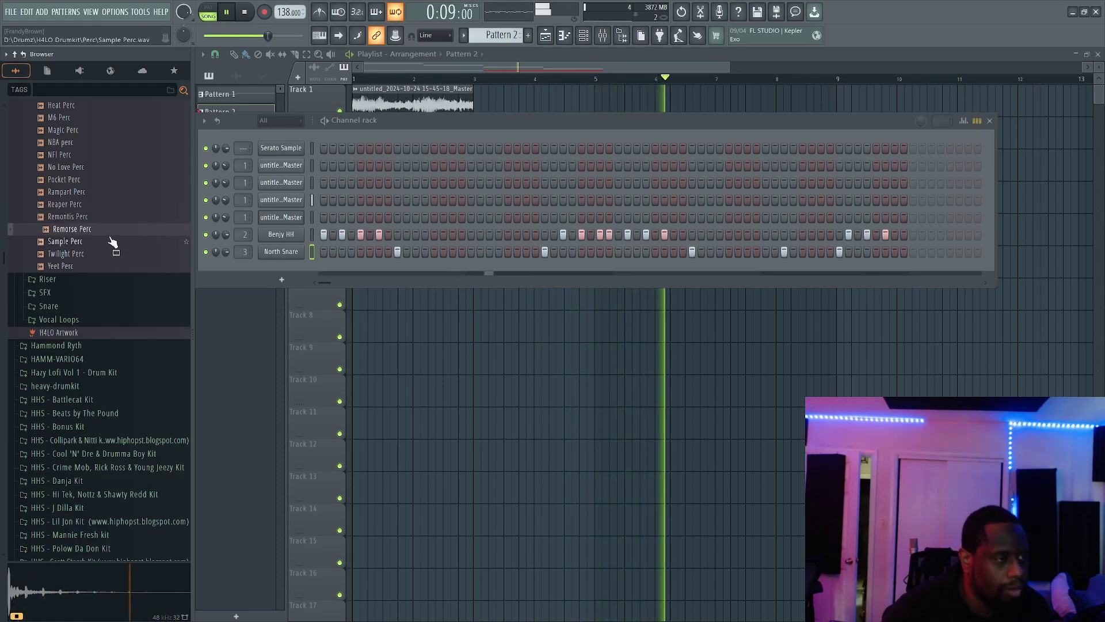
{"action": "left_click_drag", "start_coordinate": [113, 245], "coordinate": [278, 268]}
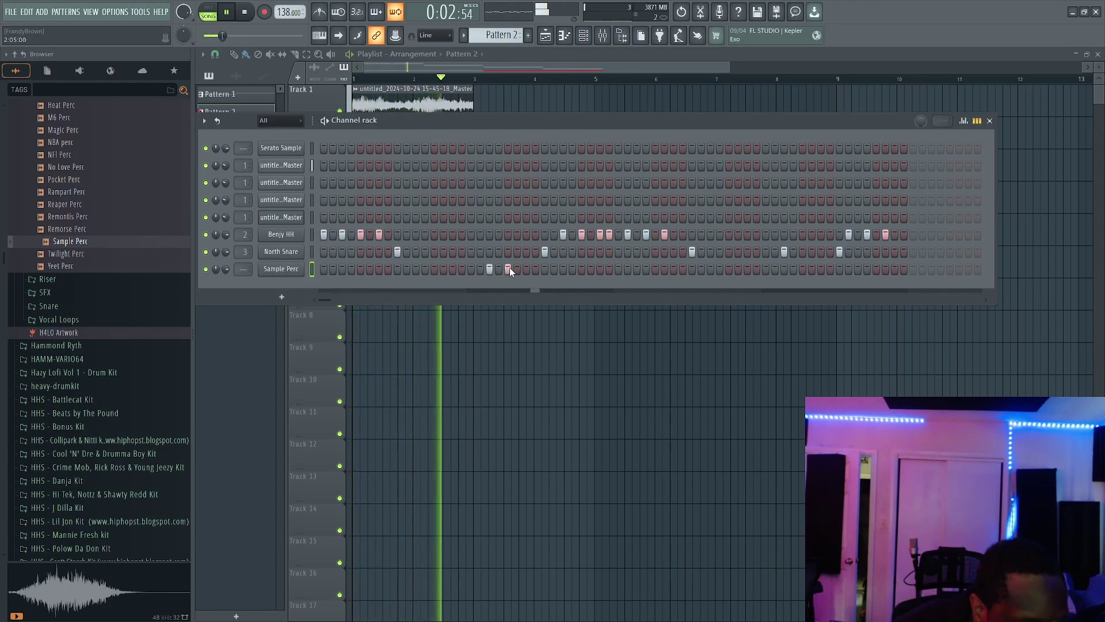
{"action": "left_click", "coordinate": [492, 268]}
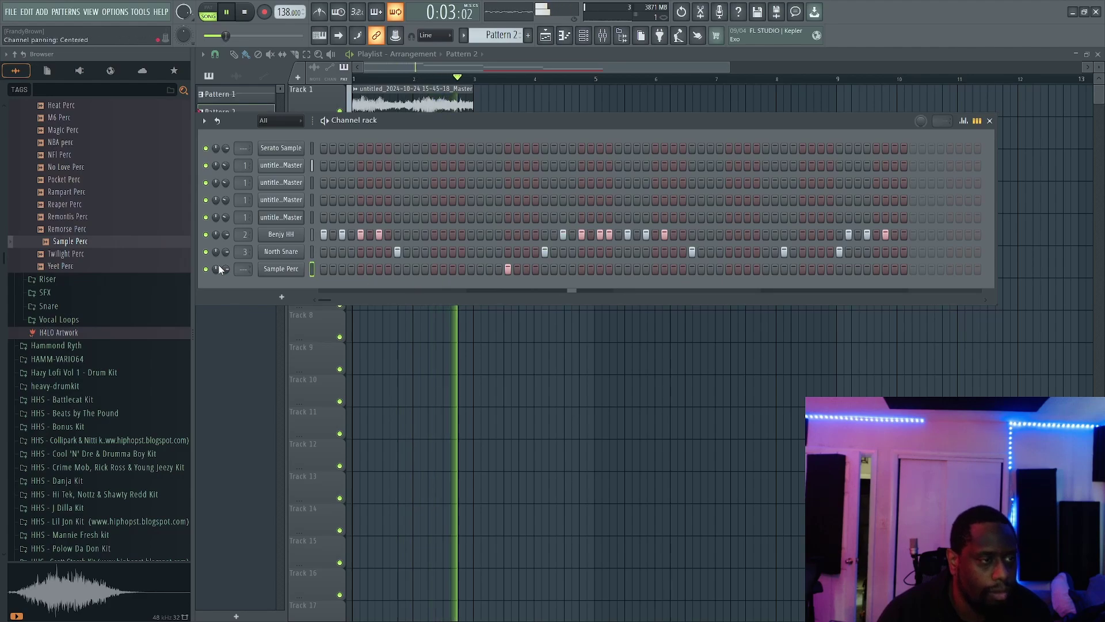
Delete the Sample Perc channel from the channel rack and restart playback
{"action": "right_click", "coordinate": [281, 269]}
{"action": "left_click", "coordinate": [358, 396]}
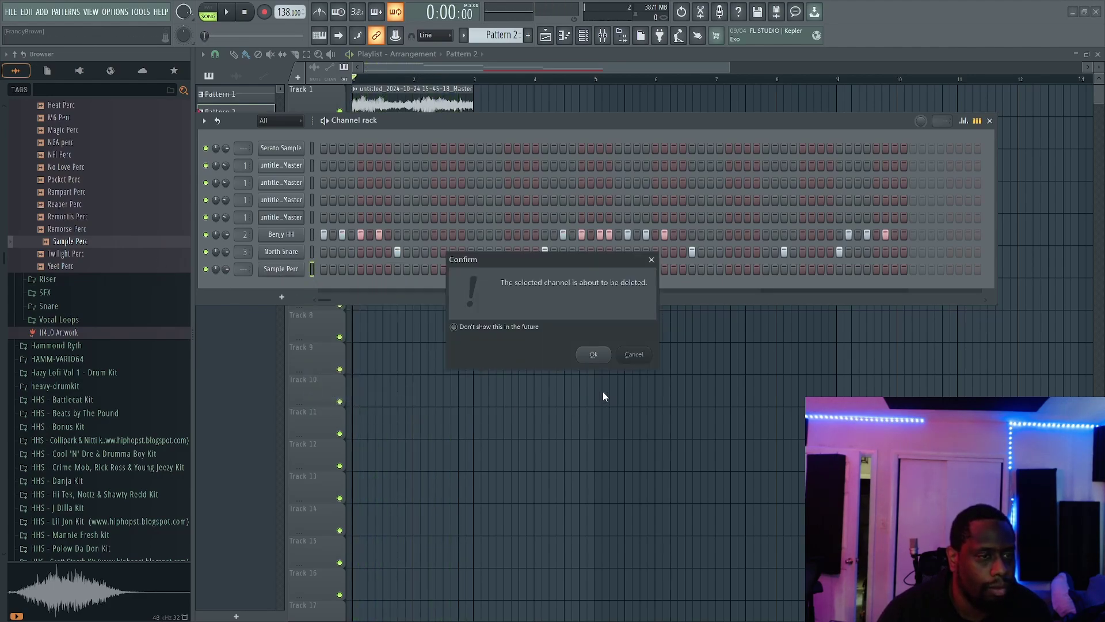
{"action": "left_click", "coordinate": [593, 354]}
{"action": "key", "text": "space"}
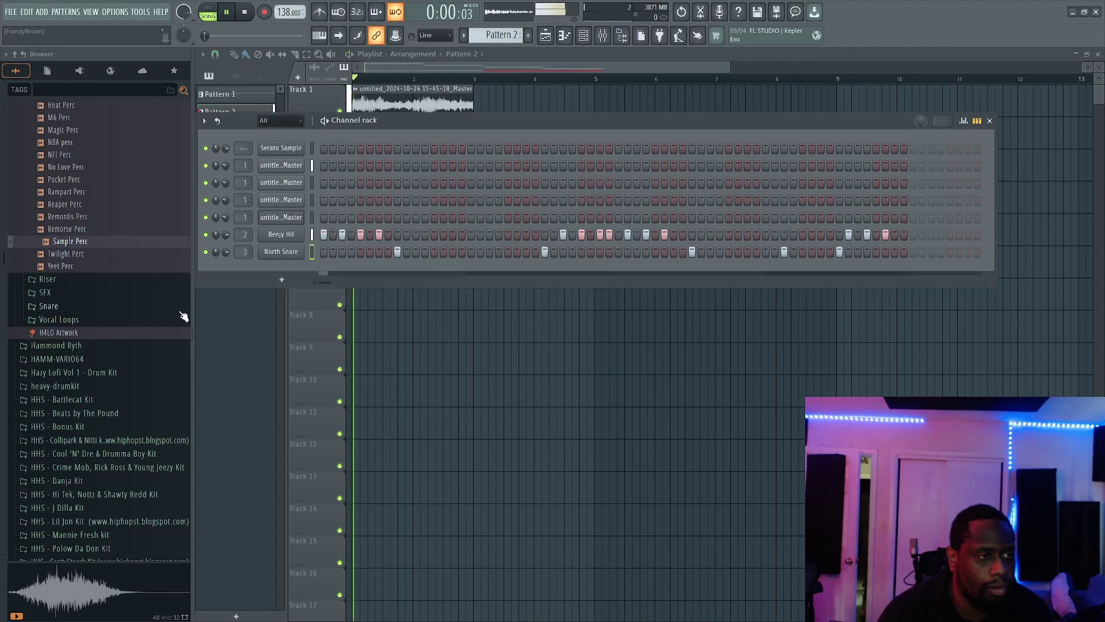
Audition more percussion samples, add Demonic Perc as a new channel, and place its hits on steps 21 and 53
{"action": "scroll", "coordinate": [111, 242], "scroll_direction": "up", "scroll_amount": 5}
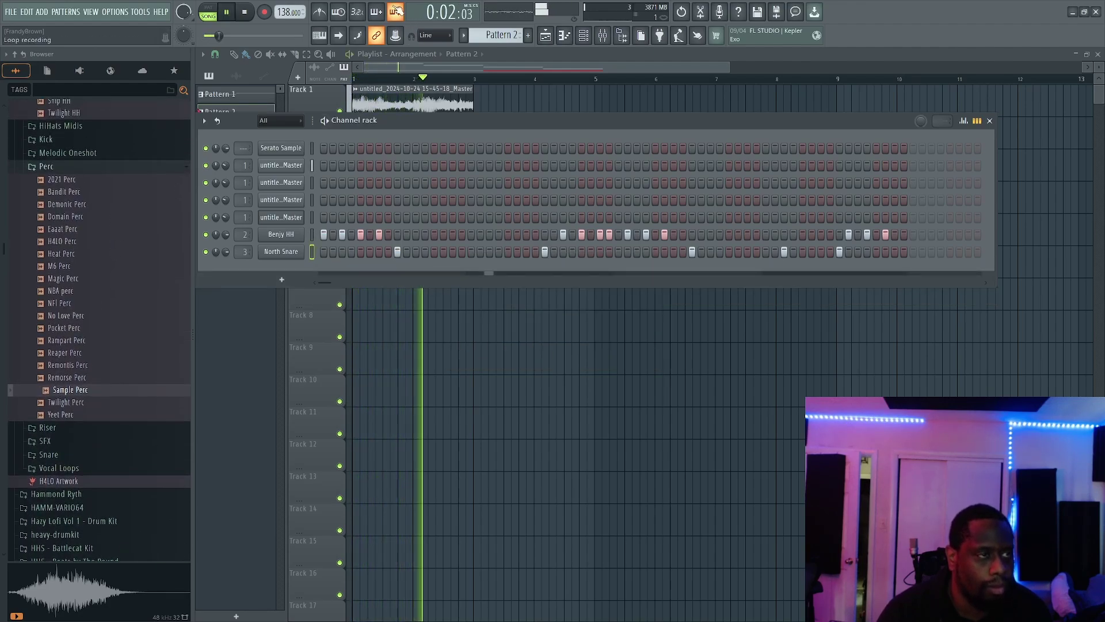
{"action": "left_click", "coordinate": [118, 242]}
{"action": "left_click", "coordinate": [115, 205]}
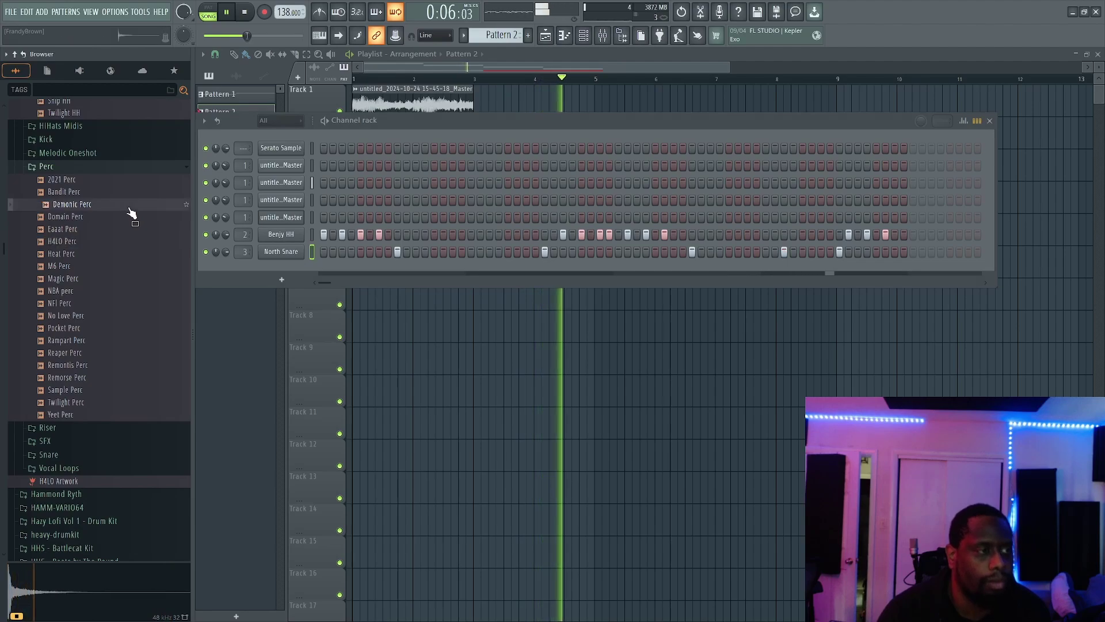
{"action": "left_click_drag", "start_coordinate": [115, 205], "coordinate": [268, 265]}
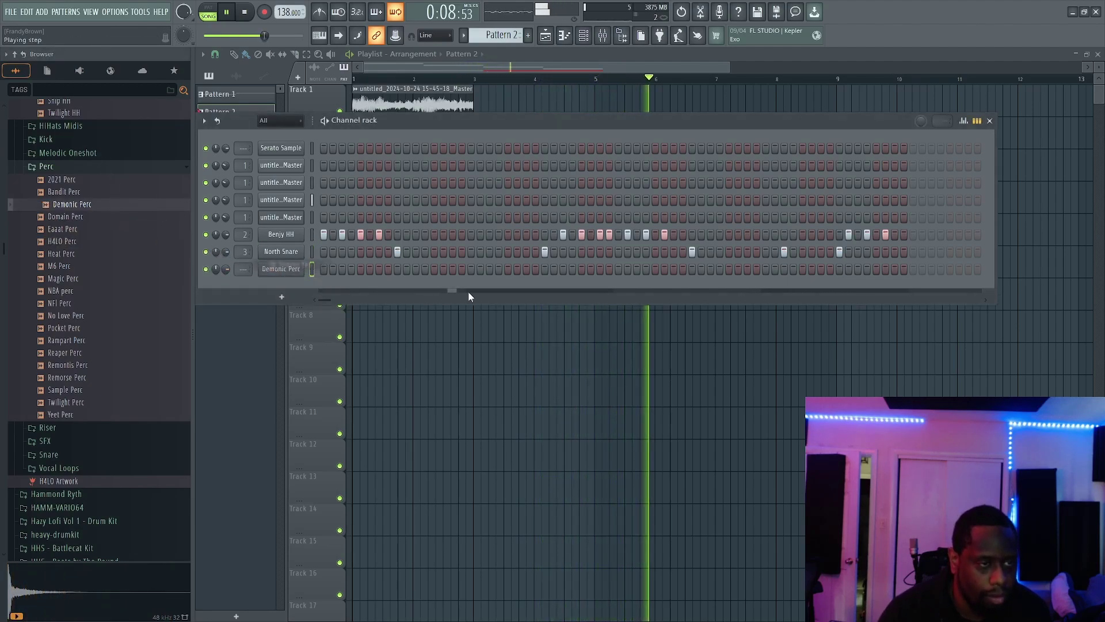
{"action": "left_click", "coordinate": [508, 269]}
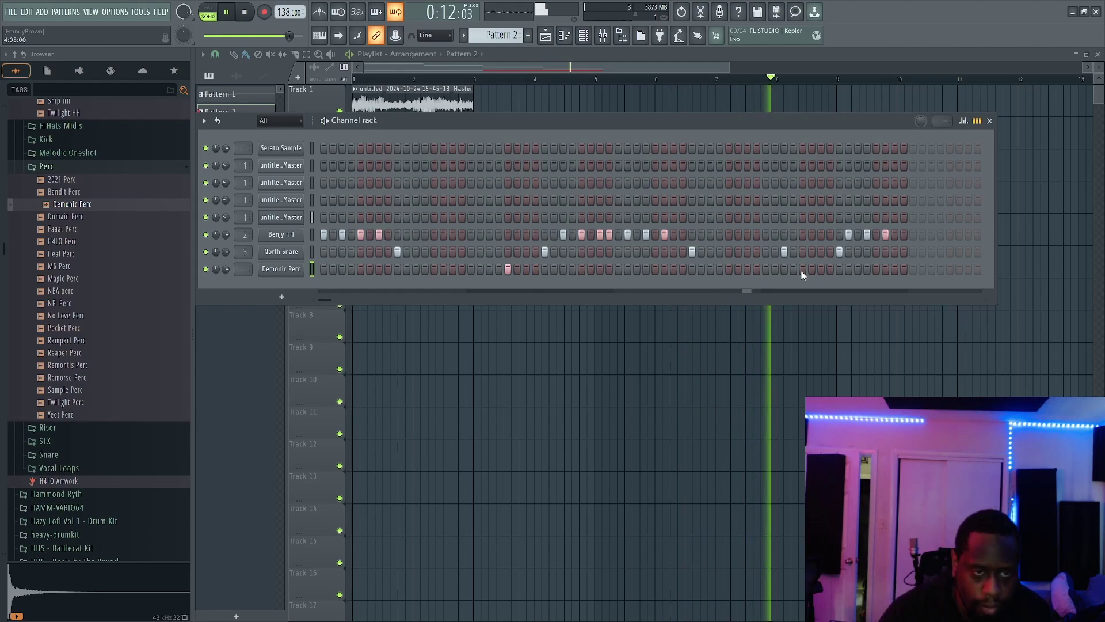
{"action": "left_click", "coordinate": [803, 269]}
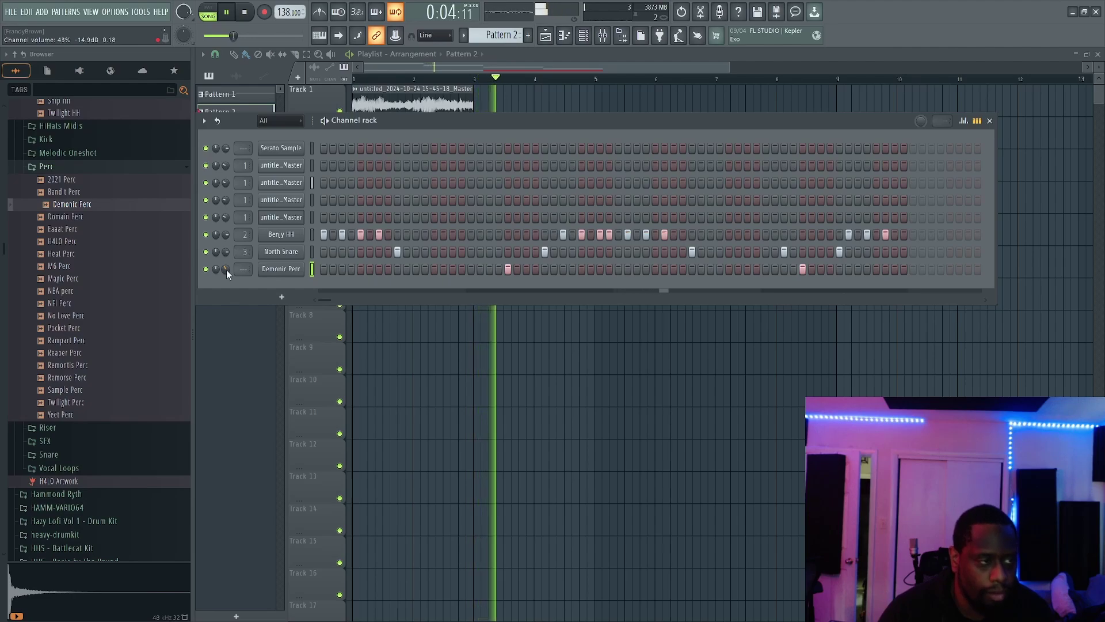
Route the Demonic Perc channel to mixer track 4
{"action": "scroll", "coordinate": [148, 360], "scroll_direction": "down", "scroll_amount": 12}
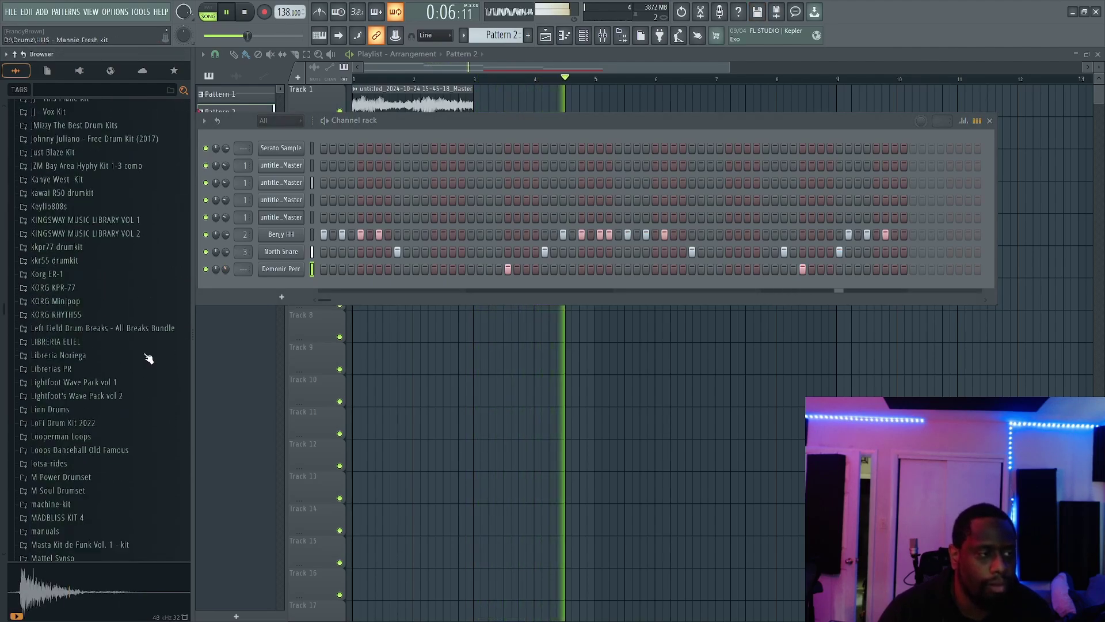
{"action": "scroll", "coordinate": [148, 358], "scroll_direction": "down", "scroll_amount": 3}
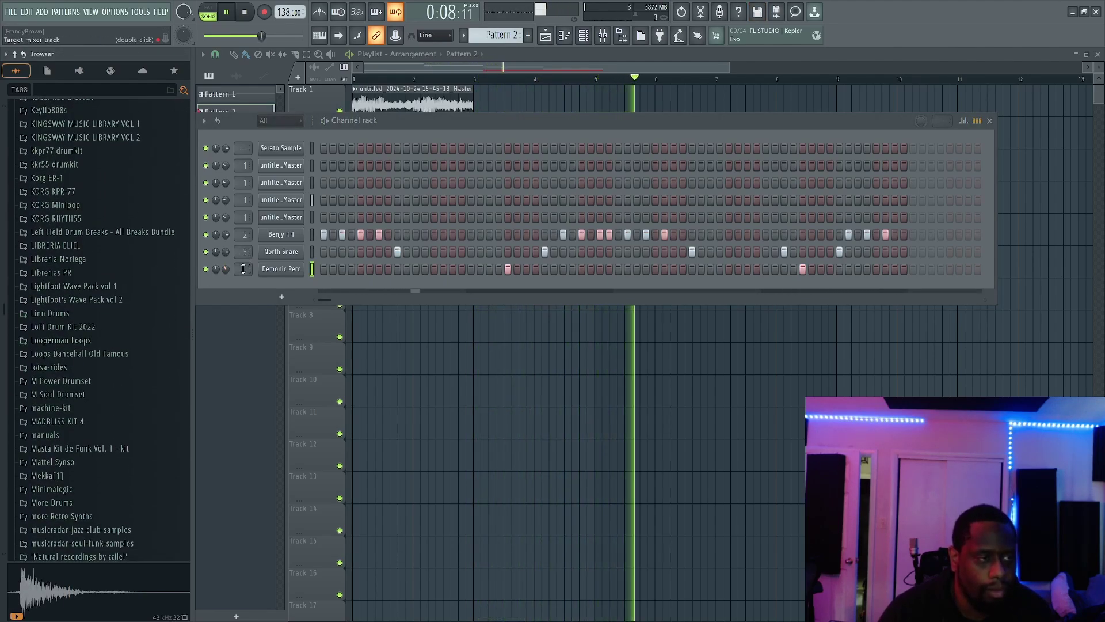
{"action": "left_click_drag", "start_coordinate": [243, 268], "coordinate": [244, 269]}
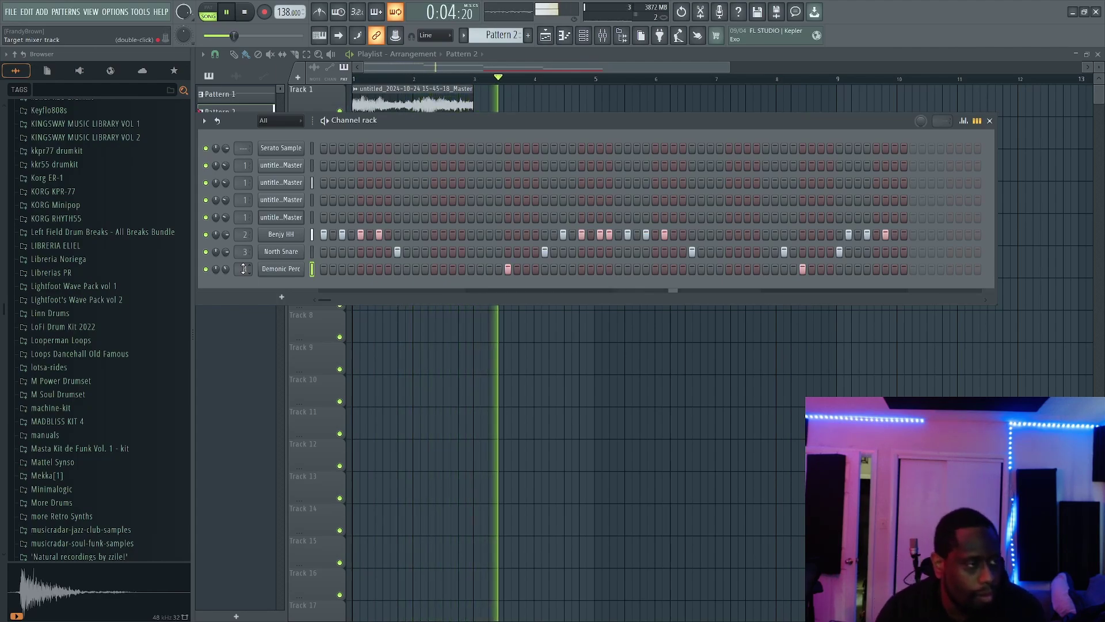
Look through the HHS - Lil Jon Kit folder for additional sounds
{"action": "scroll", "coordinate": [68, 316], "scroll_direction": "up", "scroll_amount": 10}
{"action": "left_click", "coordinate": [69, 310]}
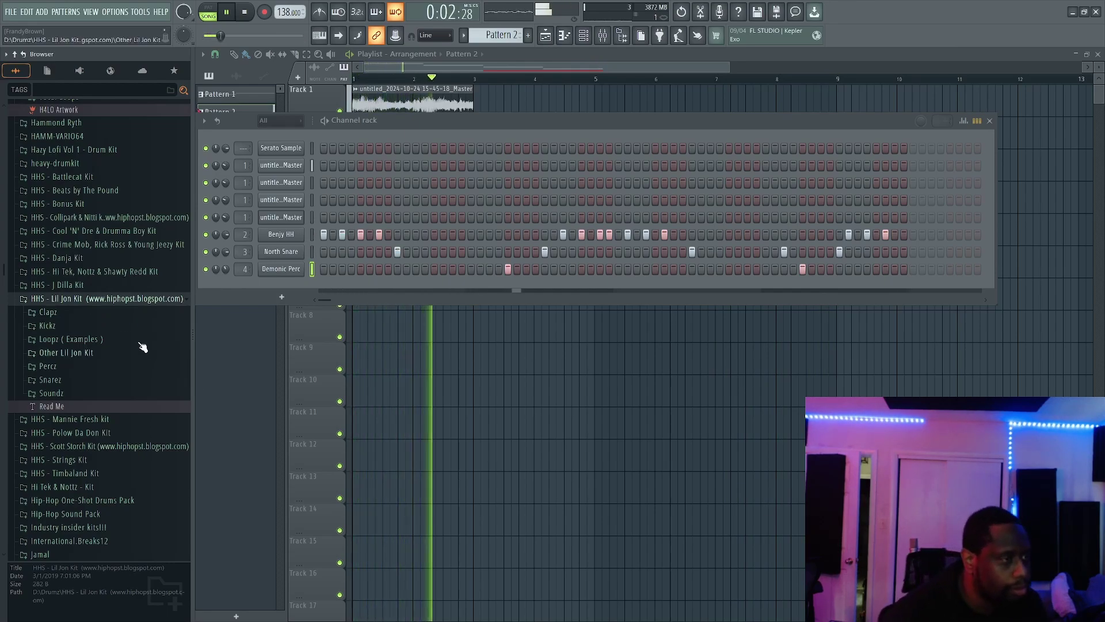
{"action": "scroll", "coordinate": [131, 321], "scroll_direction": "up", "scroll_amount": 9}
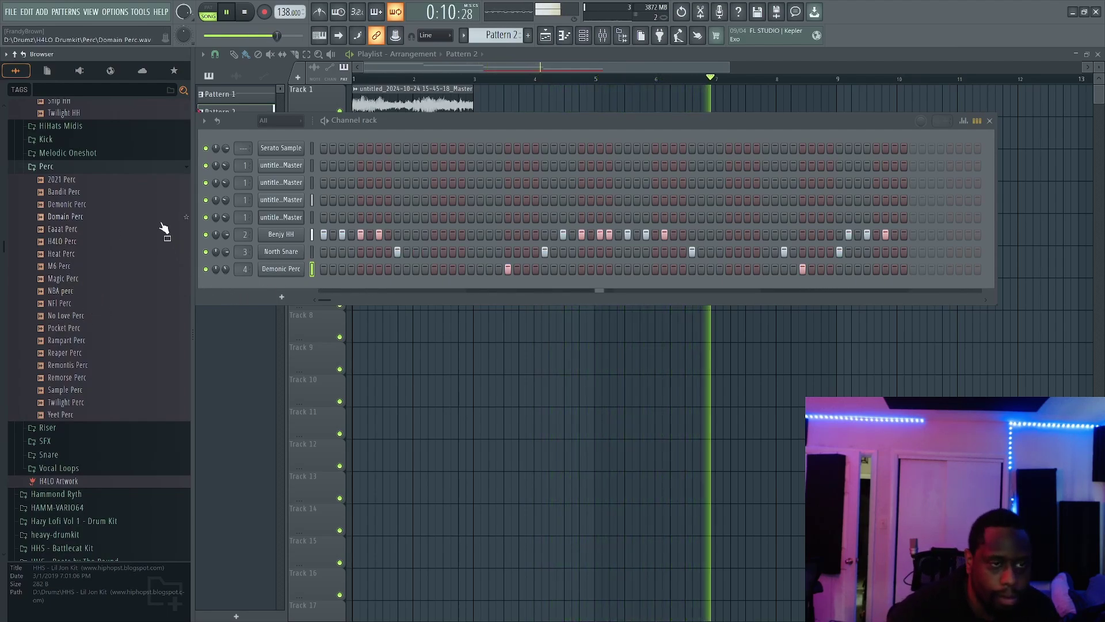
Add H4LO 808 from the H4LO Drumkit's 808 folder as a new channel and route it to mixer track 5
{"action": "scroll", "coordinate": [121, 209], "scroll_direction": "up", "scroll_amount": 5}
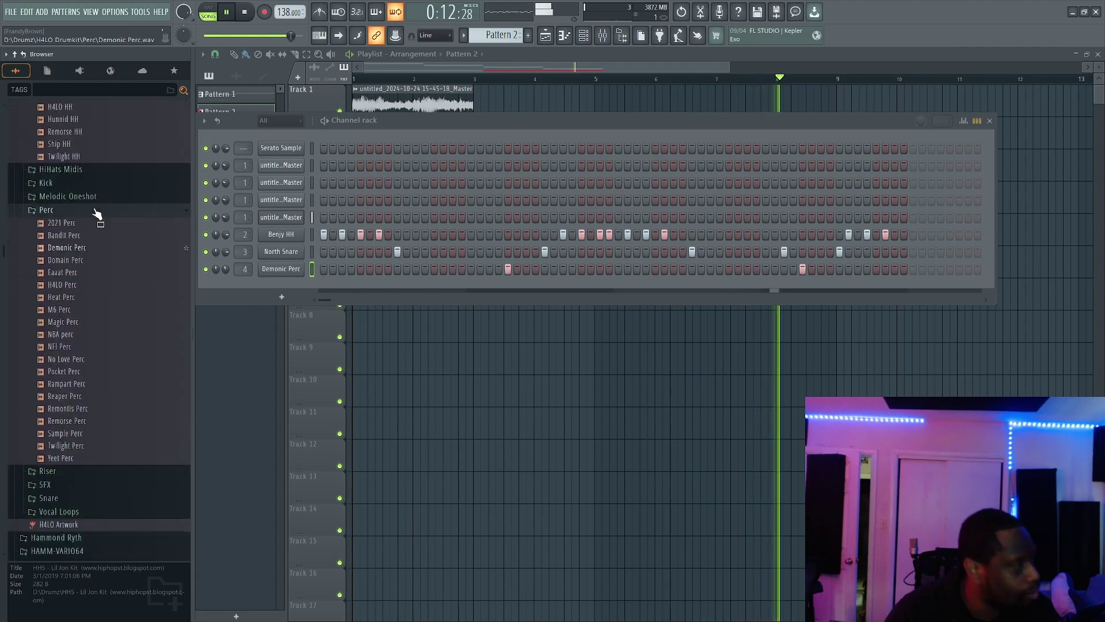
{"action": "scroll", "coordinate": [92, 242], "scroll_direction": "up", "scroll_amount": 5}
{"action": "left_click", "coordinate": [81, 352]}
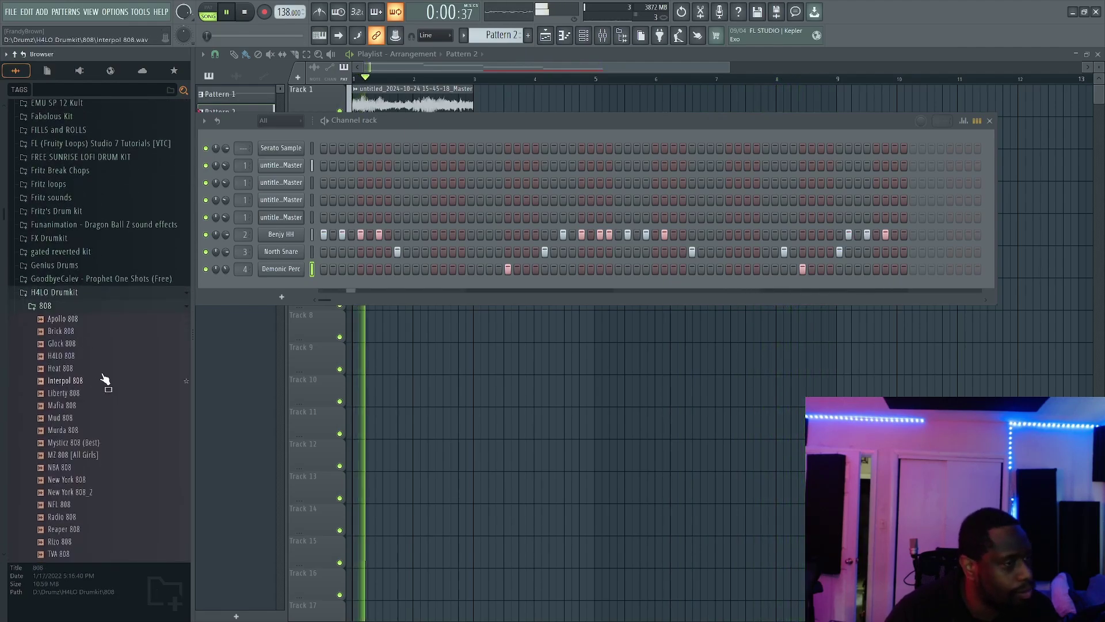
{"action": "left_click", "coordinate": [110, 357]}
{"action": "left_click", "coordinate": [111, 344]}
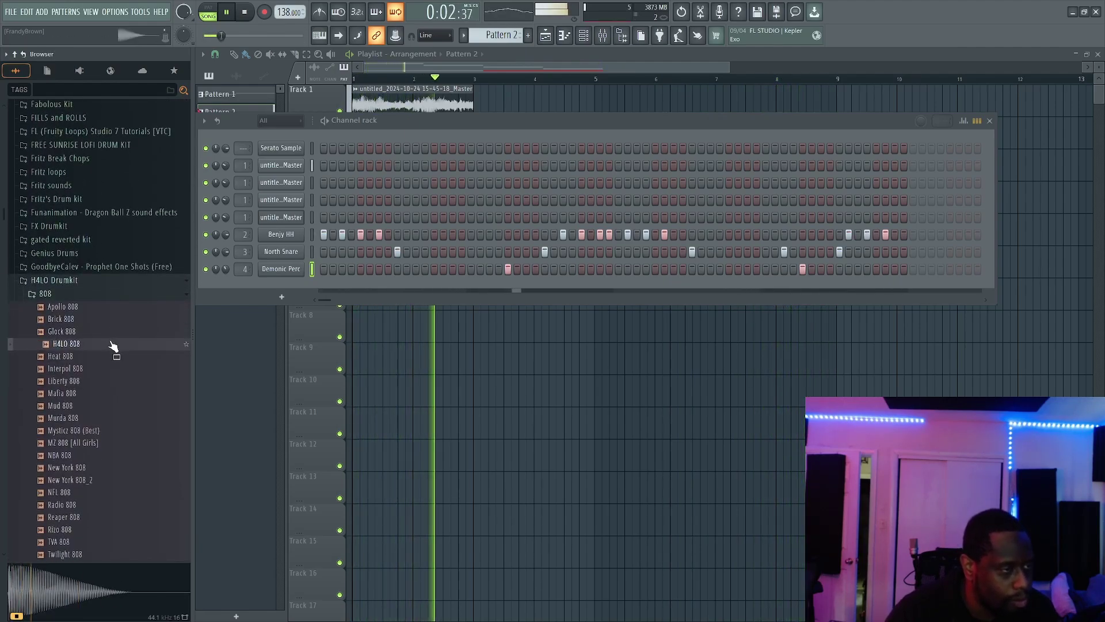
{"action": "left_click_drag", "start_coordinate": [111, 345], "coordinate": [305, 286]}
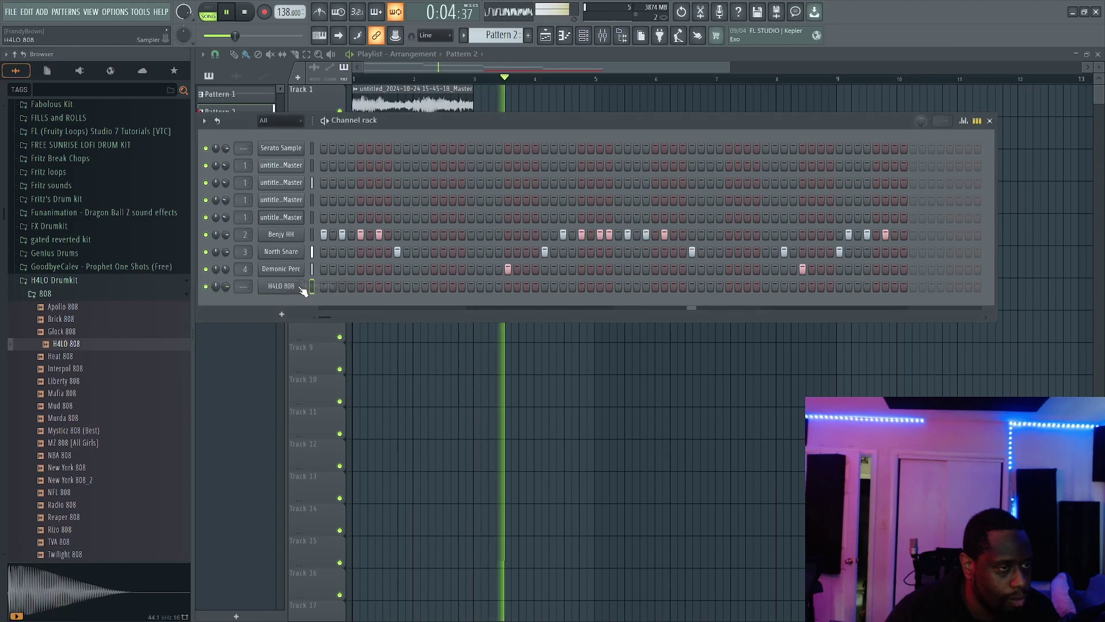
{"action": "left_click_drag", "start_coordinate": [235, 286], "coordinate": [236, 278]}
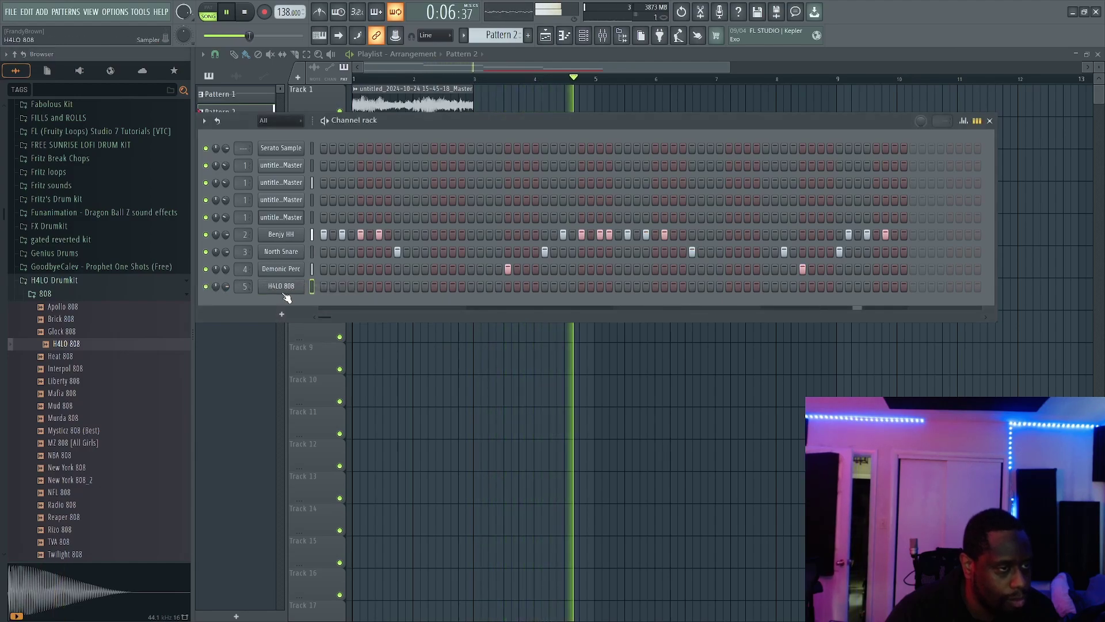
View the H4LO 808 channel in the piano roll and enable Cut itself for that channel
{"action": "right_click", "coordinate": [282, 286]}
{"action": "left_click", "coordinate": [329, 285]}
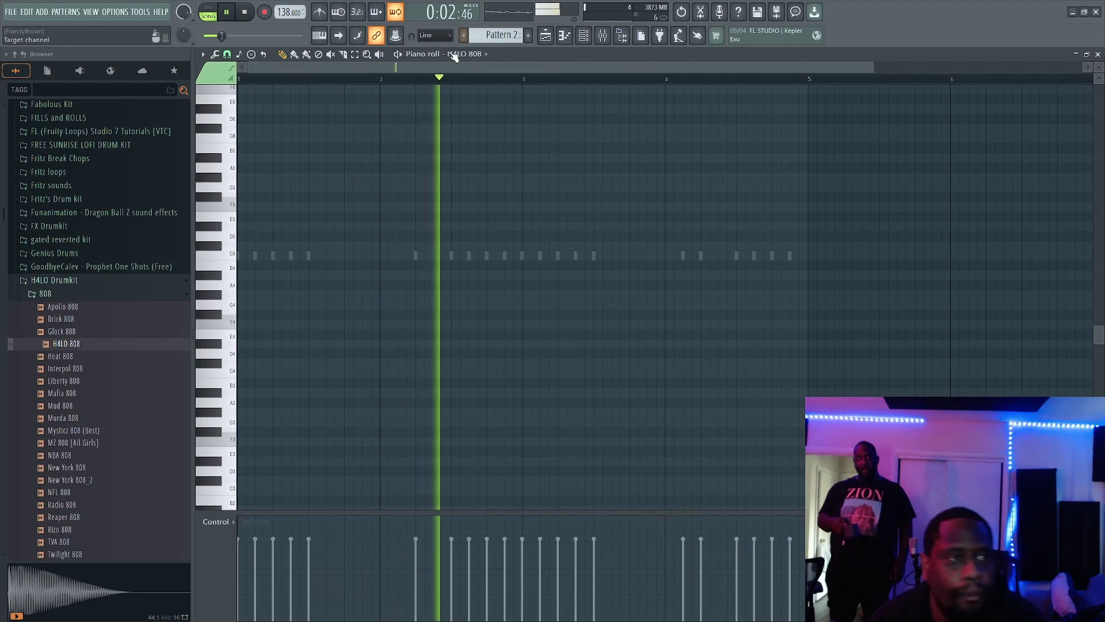
{"action": "key", "text": "F6"}
{"action": "right_click", "coordinate": [300, 285]}
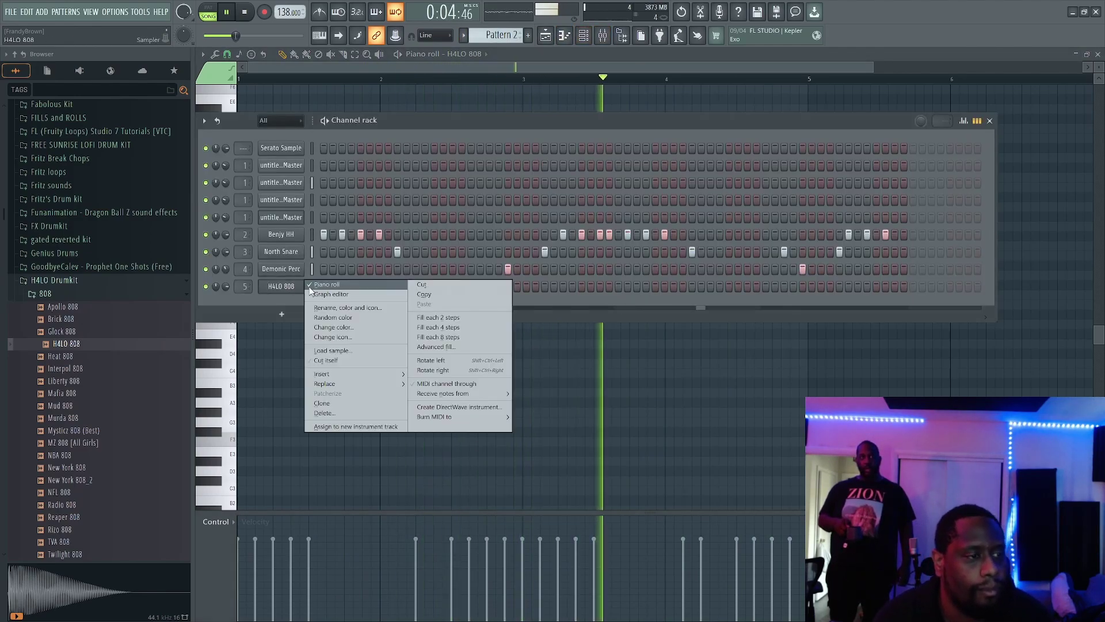
{"action": "left_click", "coordinate": [355, 361]}
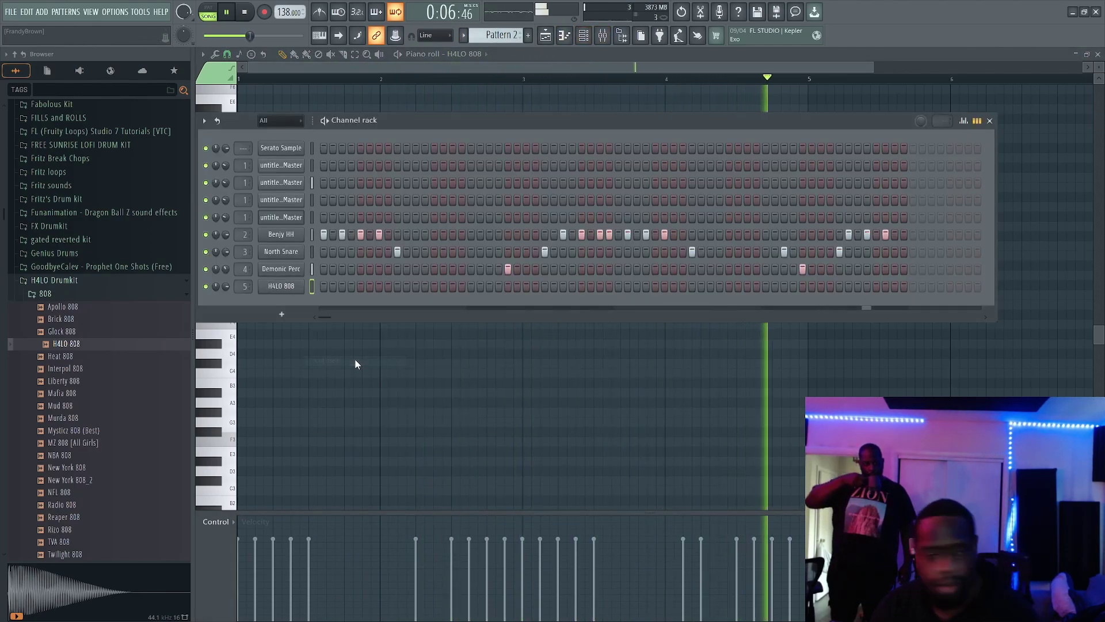
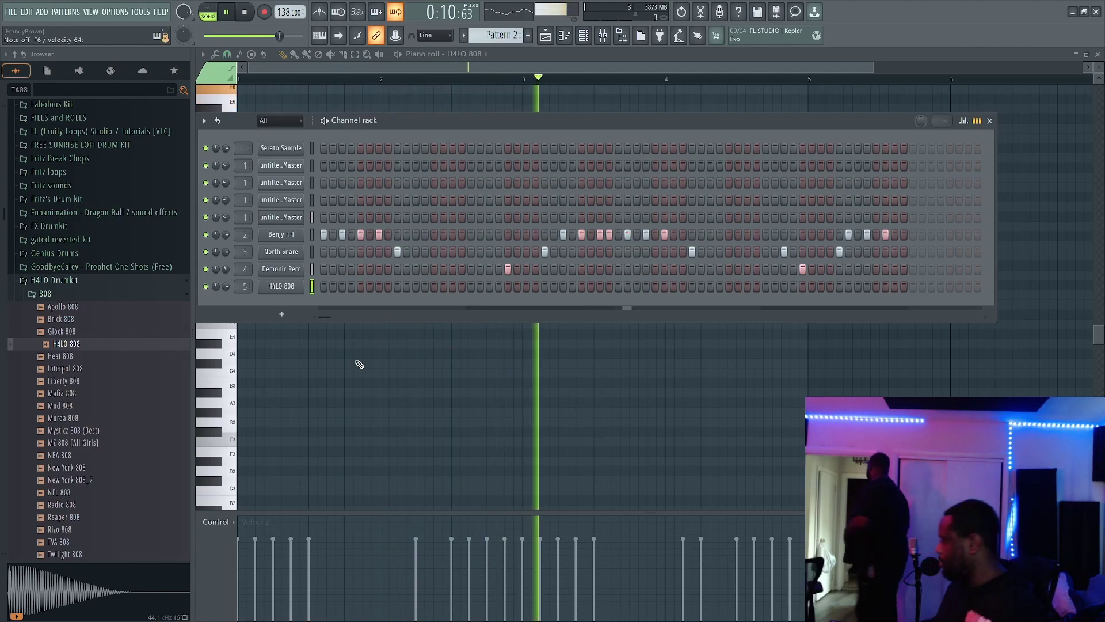
Reopen the piano roll of the H4LO 808 channel
{"action": "right_click", "coordinate": [281, 286]}
{"action": "left_click", "coordinate": [326, 284]}
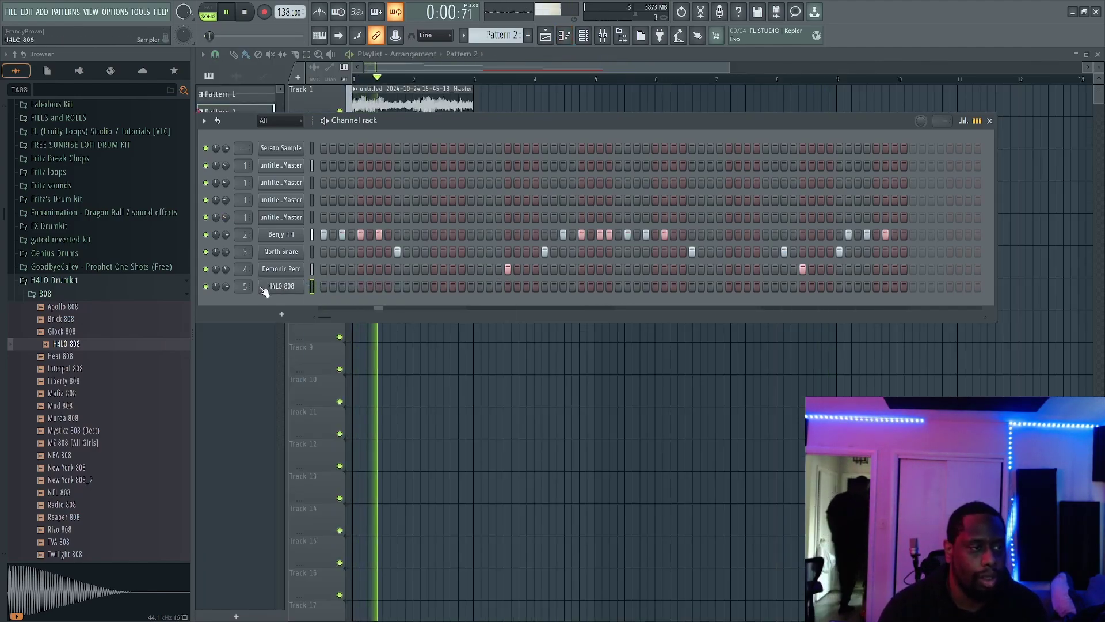
{"action": "right_click", "coordinate": [299, 286]}
{"action": "left_click", "coordinate": [310, 286]}
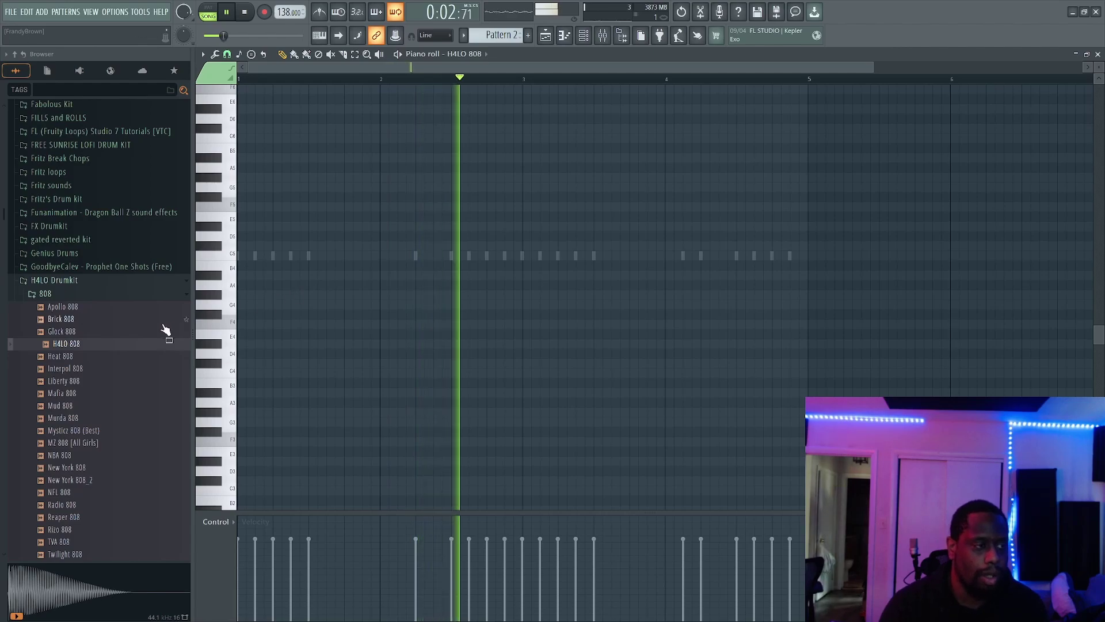
{"action": "scroll", "coordinate": [113, 375], "scroll_direction": "up", "scroll_amount": 5}
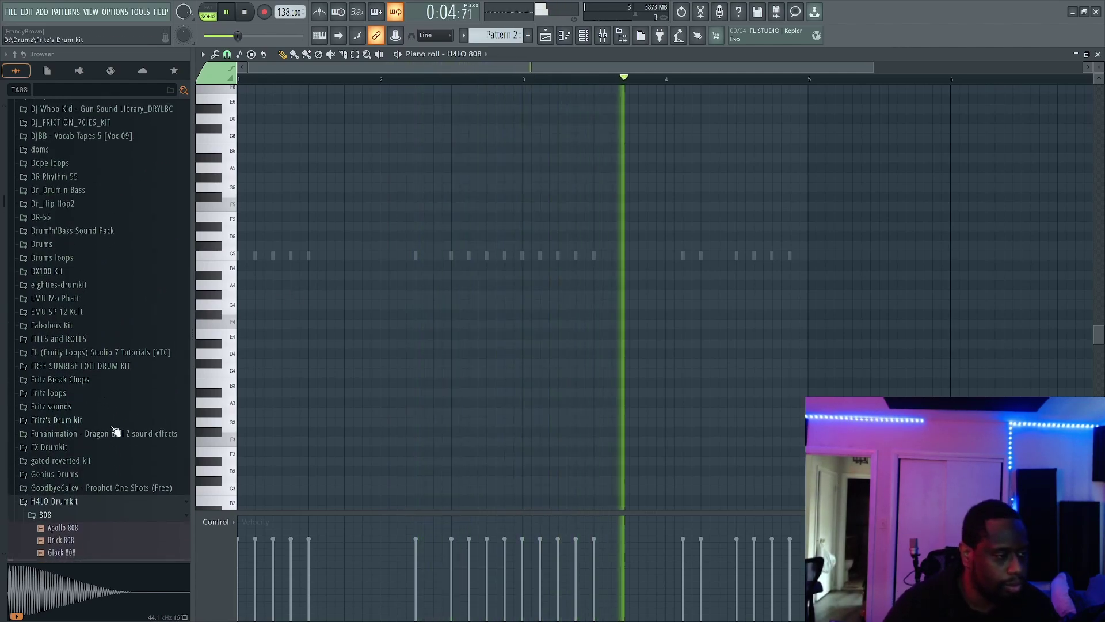
Delete the H4LO 808 channel from the channel rack
{"action": "key", "text": "F6"}
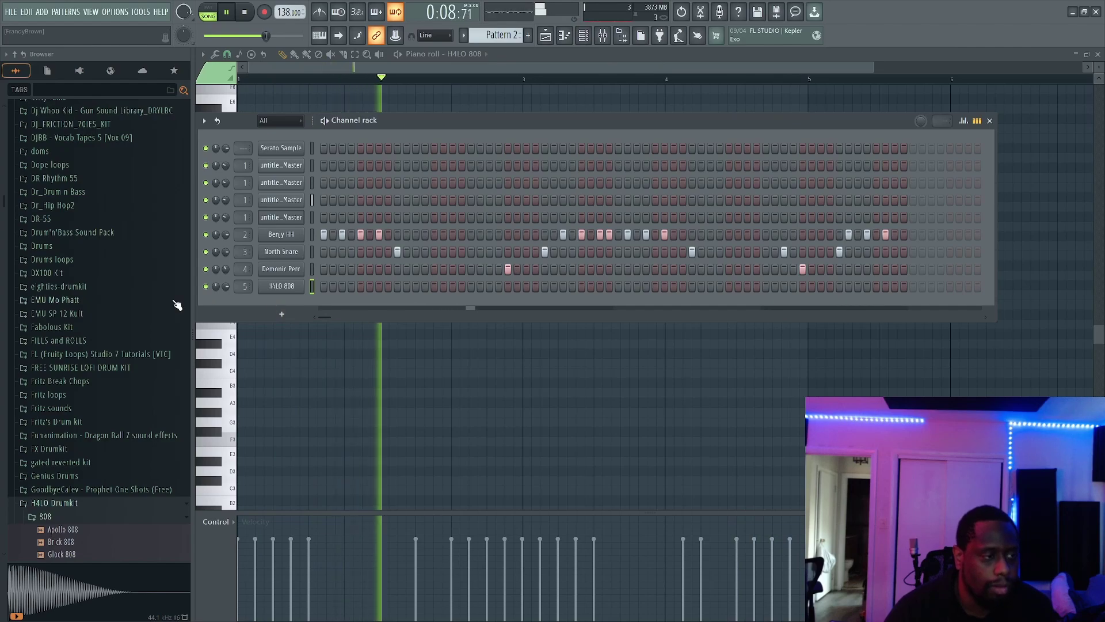
{"action": "right_click", "coordinate": [285, 288]}
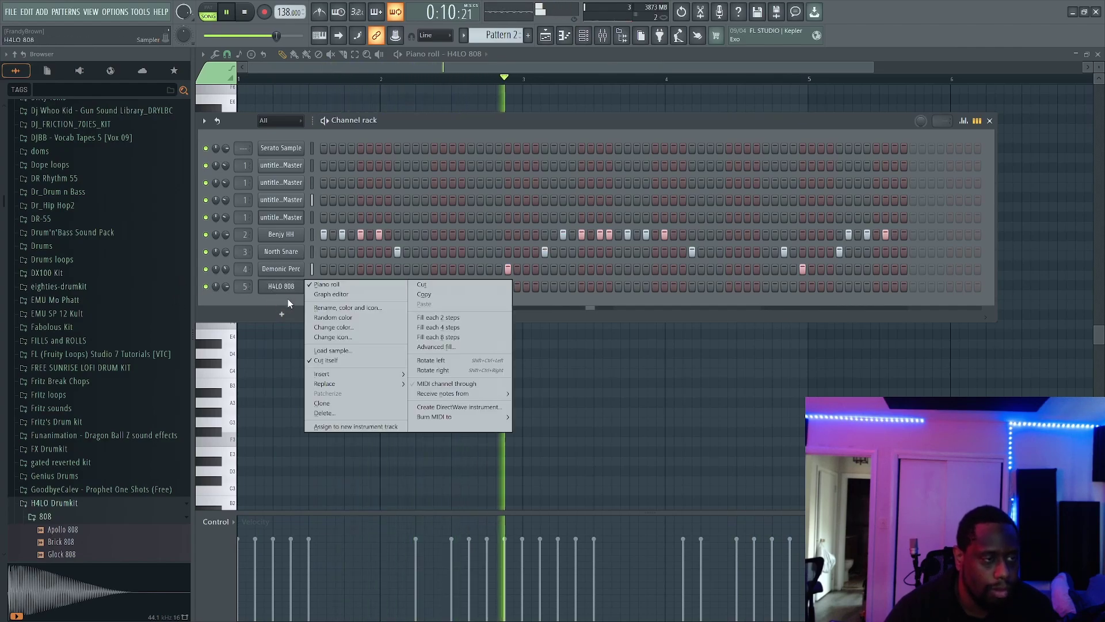
{"action": "left_click", "coordinate": [368, 412]}
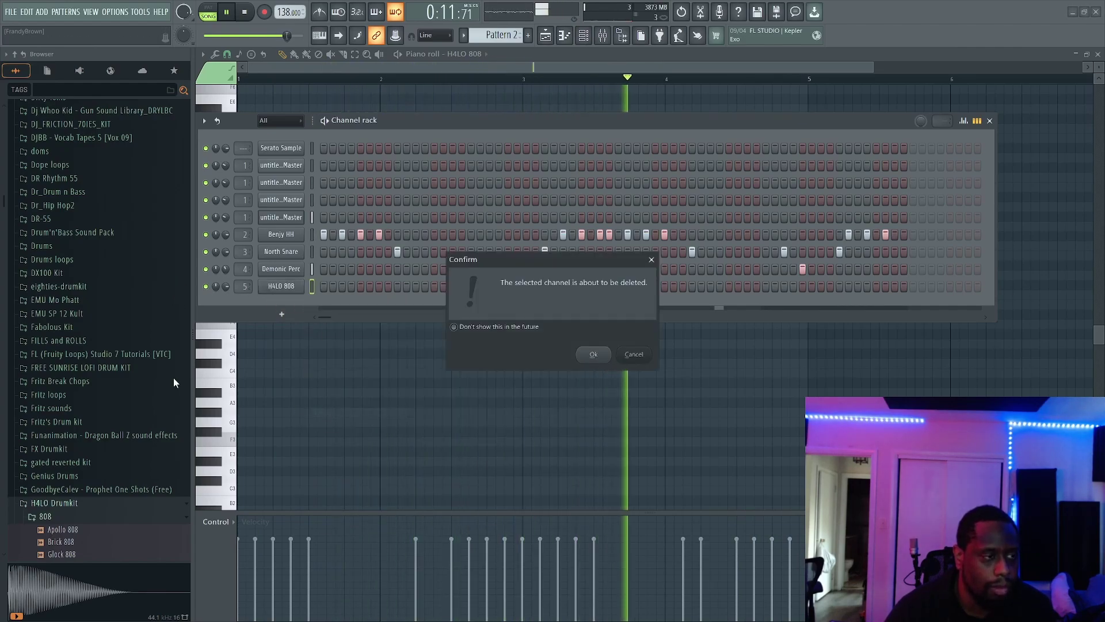
{"action": "left_click", "coordinate": [601, 358]}
Undo the deletion of the H4LO 808 channel after looking through the drum kit's sample folders
{"action": "scroll", "coordinate": [60, 415], "scroll_direction": "down", "scroll_amount": 15}
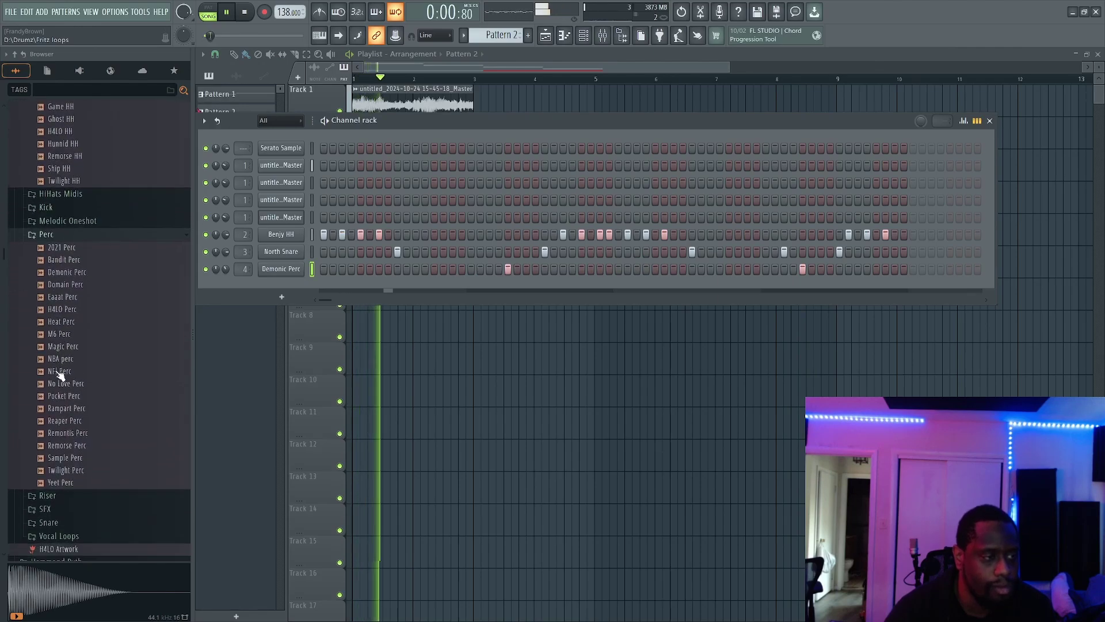
{"action": "scroll", "coordinate": [60, 375], "scroll_direction": "down", "scroll_amount": 8}
{"action": "scroll", "coordinate": [63, 373], "scroll_direction": "up", "scroll_amount": 5}
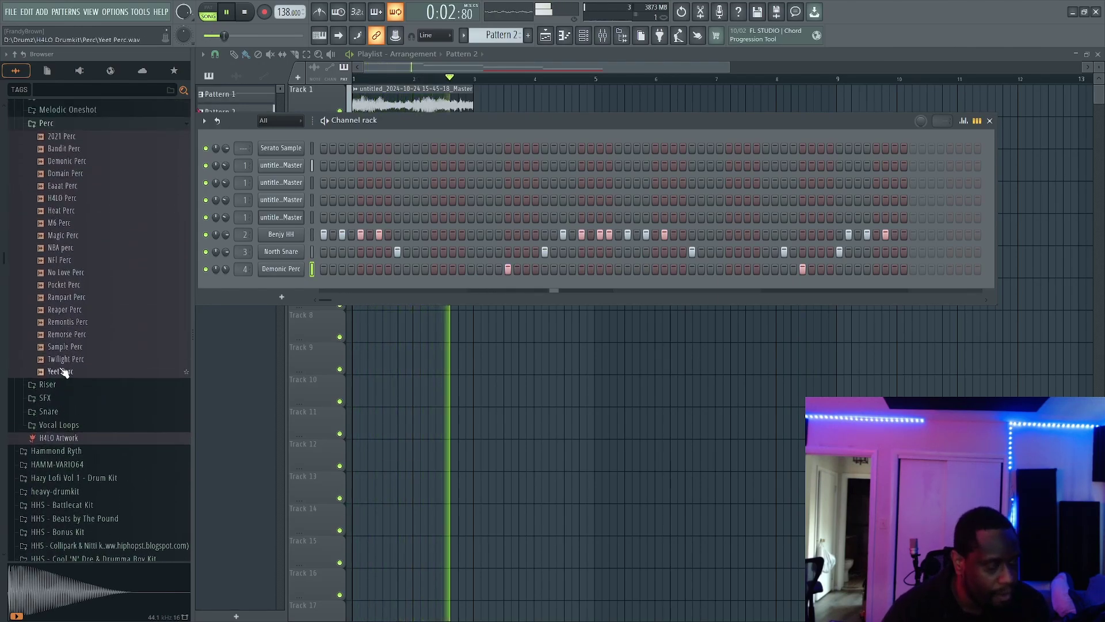
{"action": "scroll", "coordinate": [64, 371], "scroll_direction": "up", "scroll_amount": 2}
{"action": "key", "text": "ctrl+z"}
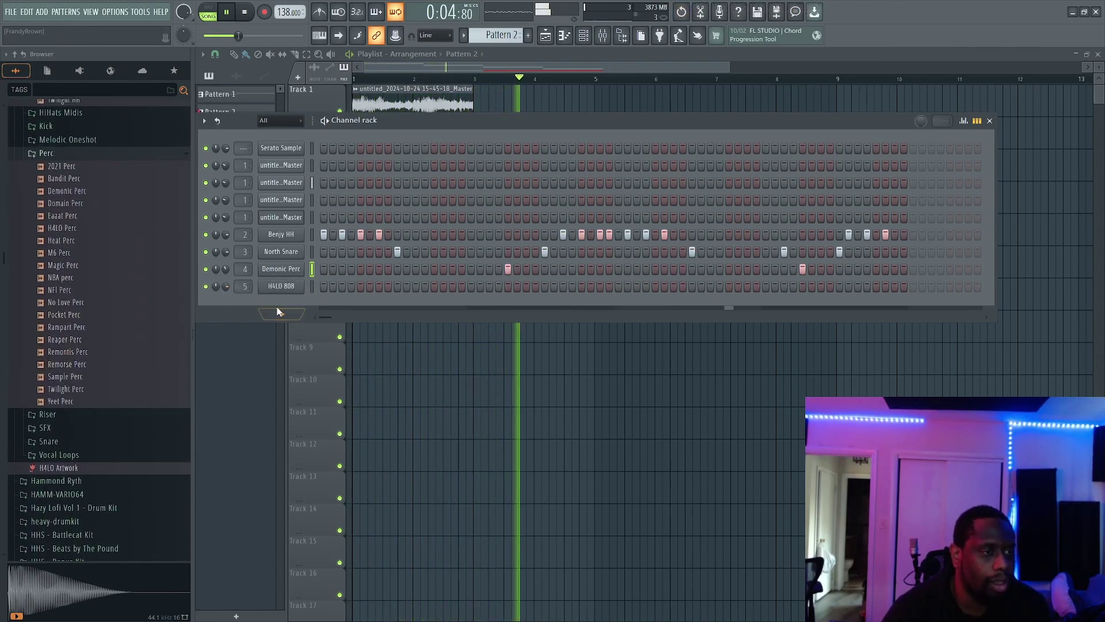
Look through the drum kit library and expand the WEST COAST STARTER PACK kit
{"action": "scroll", "coordinate": [103, 324], "scroll_direction": "up", "scroll_amount": 8}
{"action": "scroll", "coordinate": [102, 327], "scroll_direction": "down", "scroll_amount": 5}
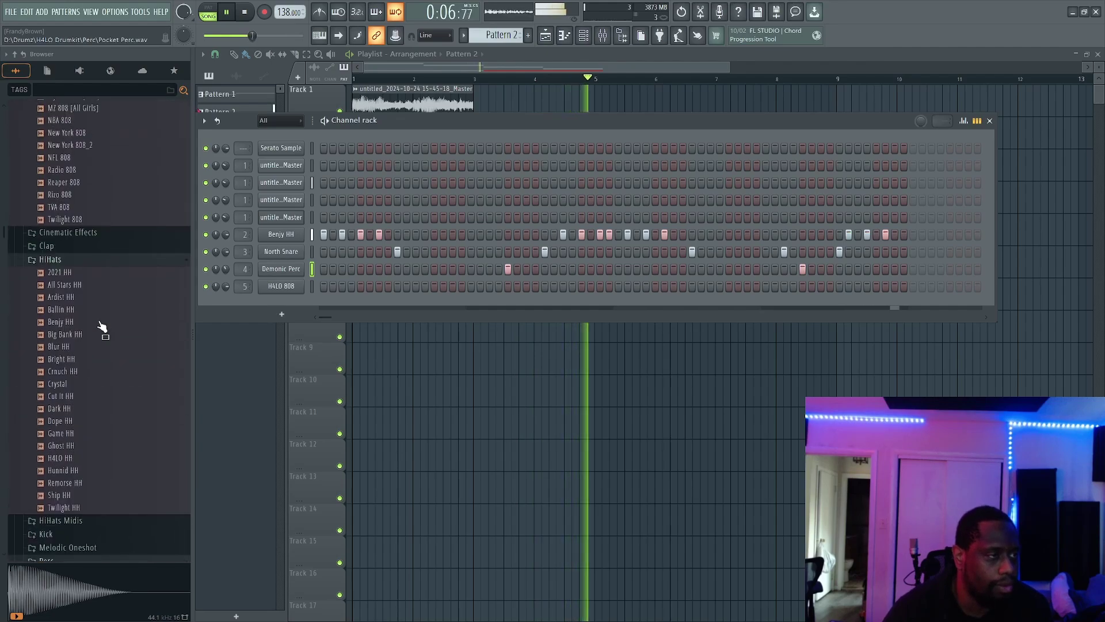
{"action": "scroll", "coordinate": [102, 327], "scroll_direction": "down", "scroll_amount": 7}
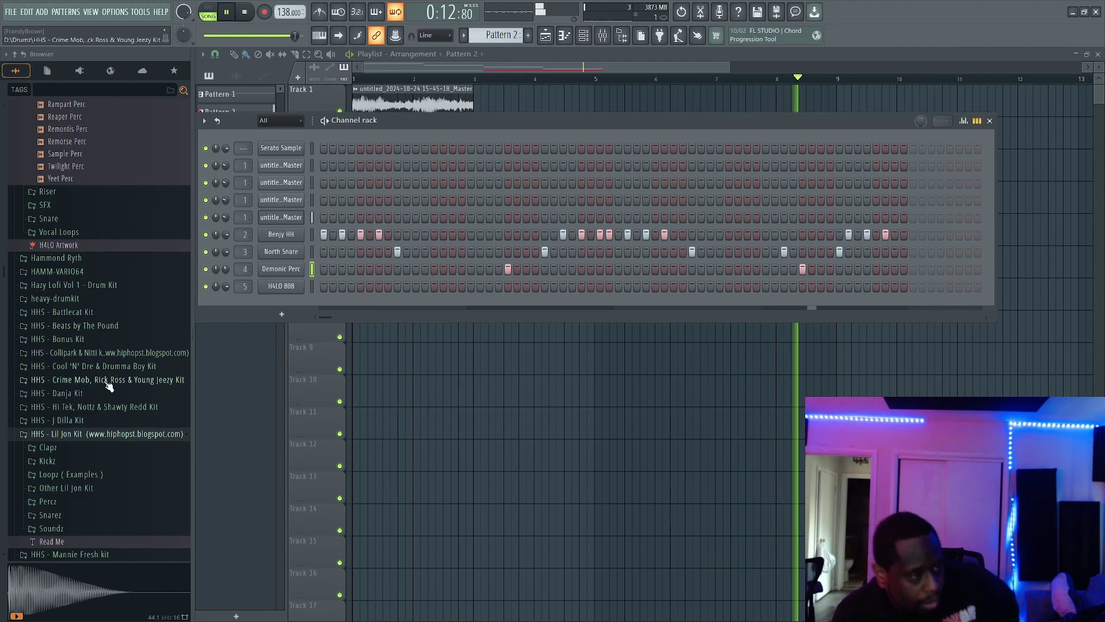
{"action": "scroll", "coordinate": [108, 380], "scroll_direction": "down", "scroll_amount": 15}
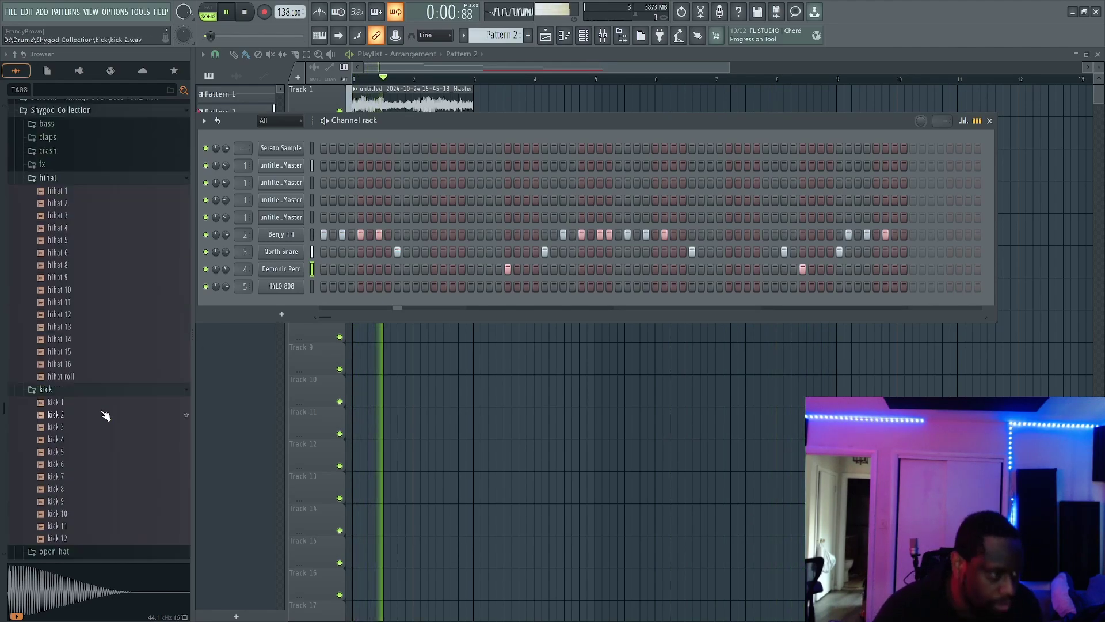
{"action": "scroll", "coordinate": [102, 408], "scroll_direction": "down", "scroll_amount": 2}
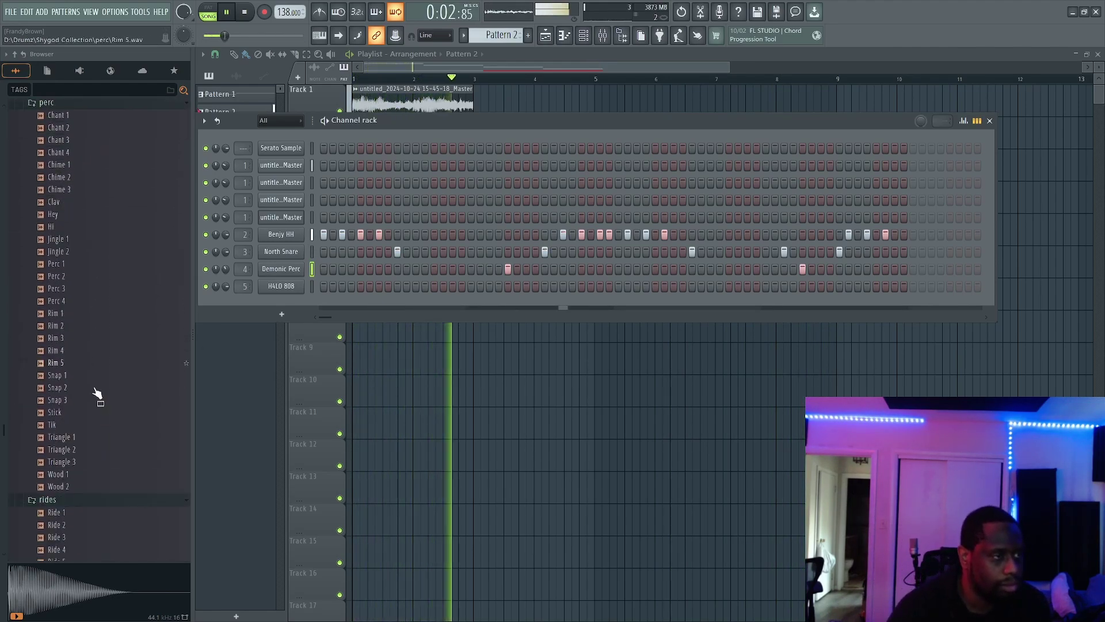
{"action": "scroll", "coordinate": [95, 389], "scroll_direction": "down", "scroll_amount": 6}
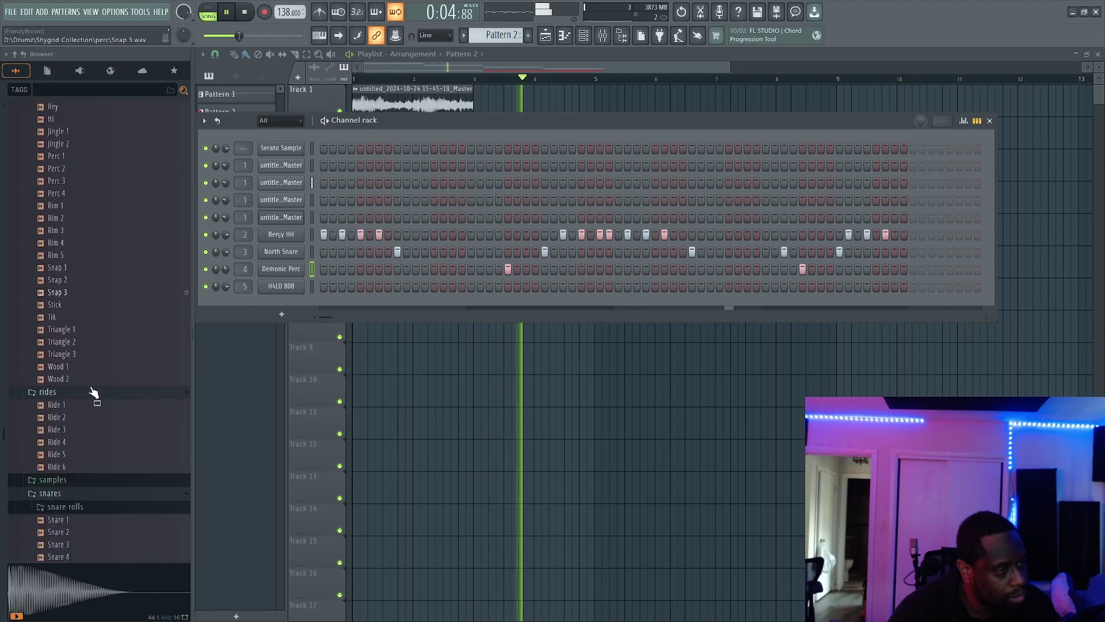
{"action": "scroll", "coordinate": [102, 340], "scroll_direction": "down", "scroll_amount": 20}
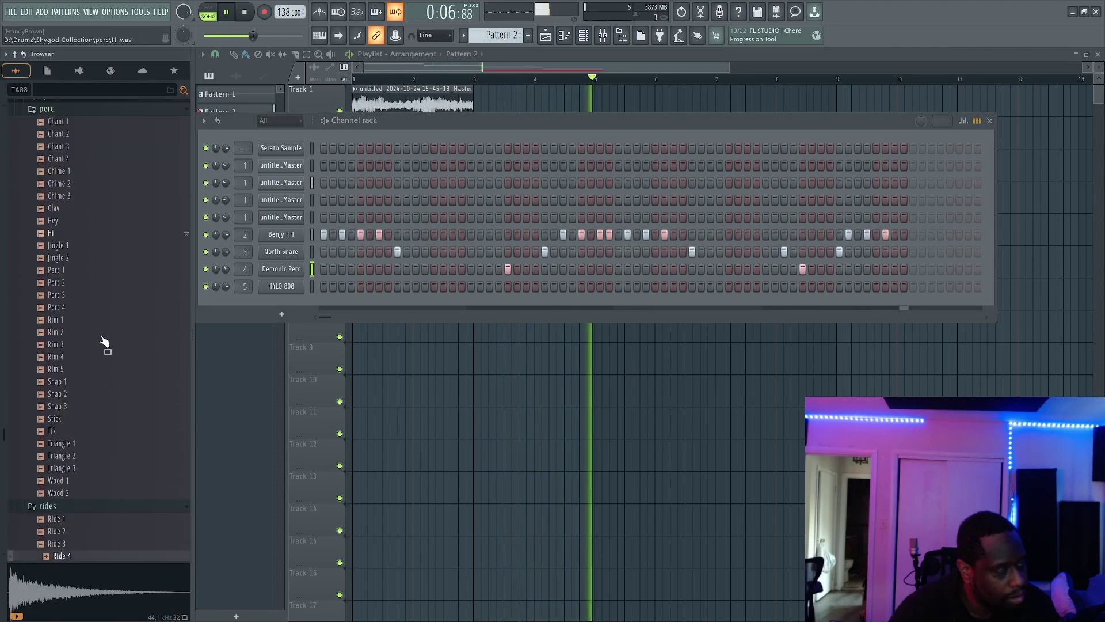
{"action": "scroll", "coordinate": [103, 340], "scroll_direction": "down", "scroll_amount": 15}
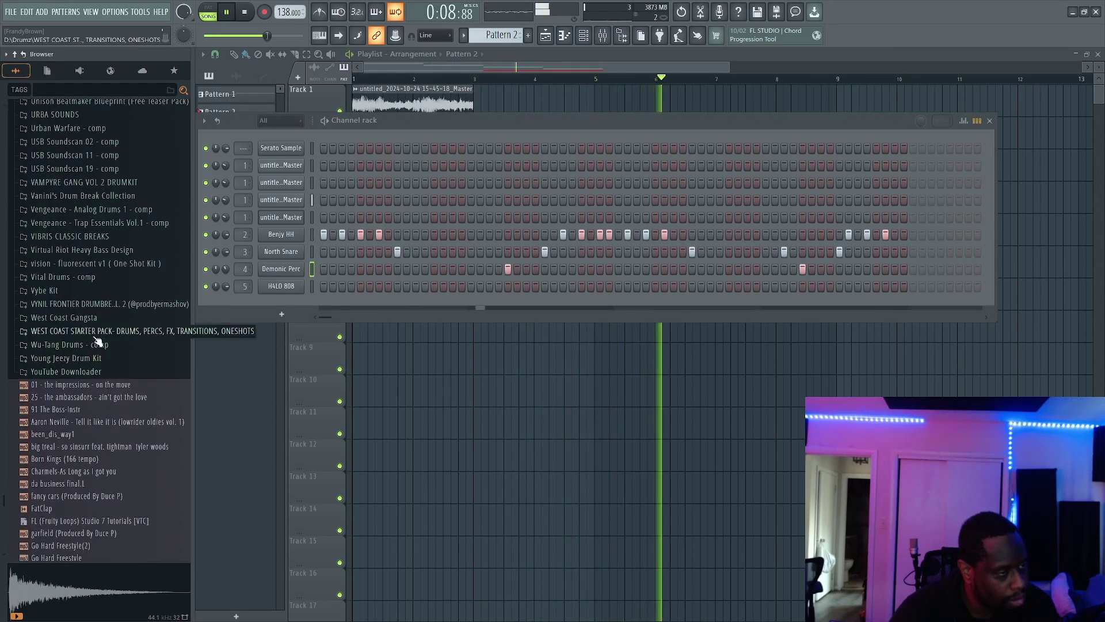
{"action": "left_click", "coordinate": [107, 331]}
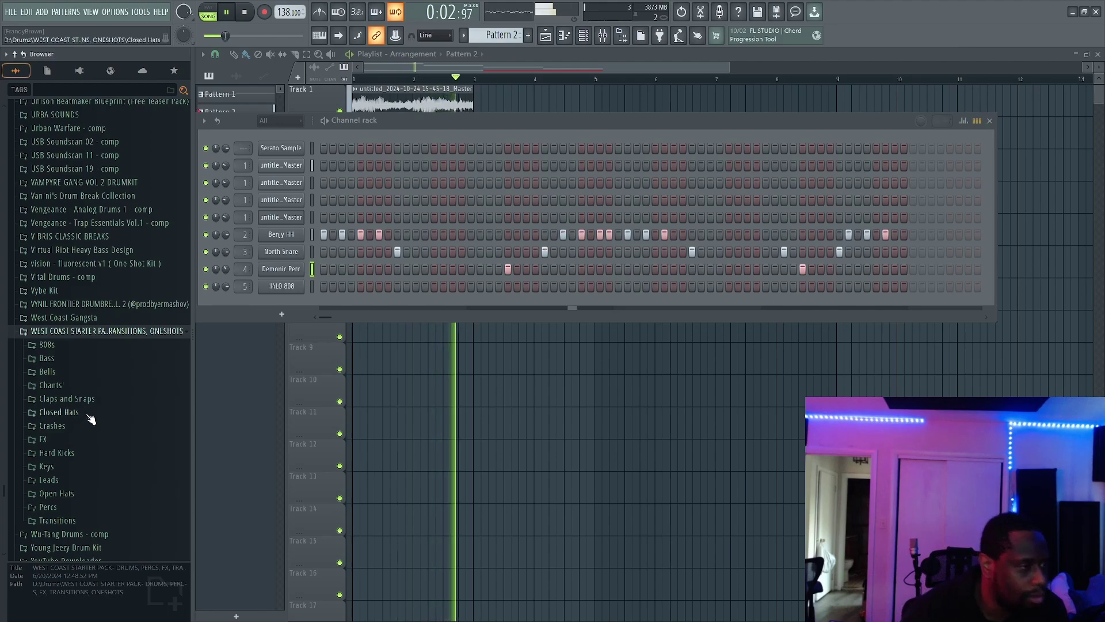
Look through the starter pack's Percs samples, previewing Fire Lazer, and collapse the folder
{"action": "left_click", "coordinate": [80, 511]}
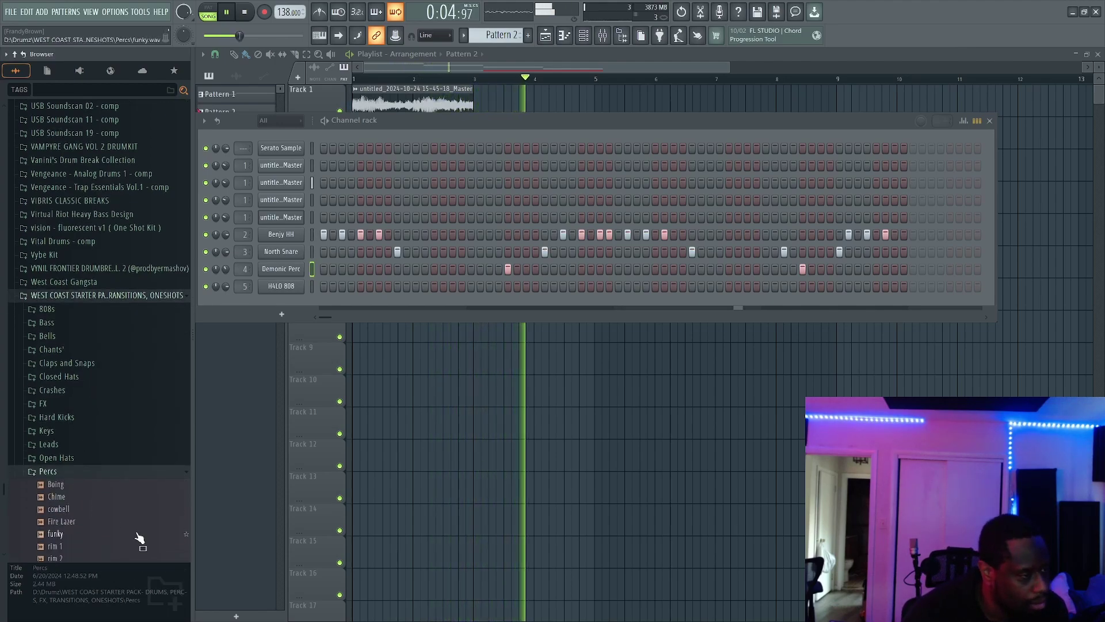
{"action": "left_click_drag", "start_coordinate": [122, 481], "coordinate": [99, 429]}
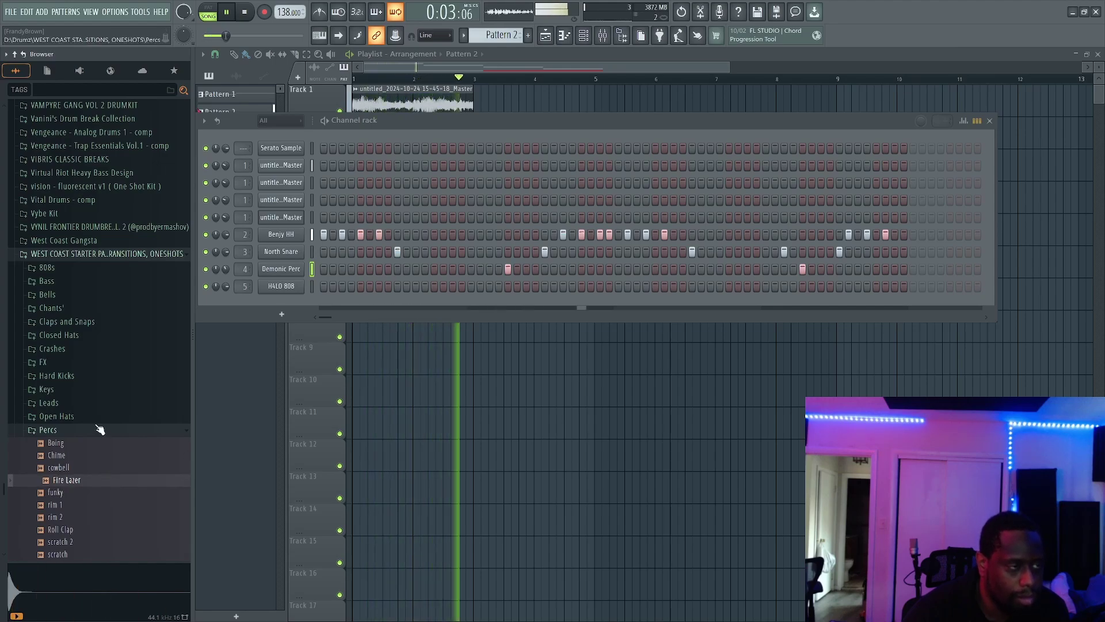
{"action": "left_click", "coordinate": [57, 429]}
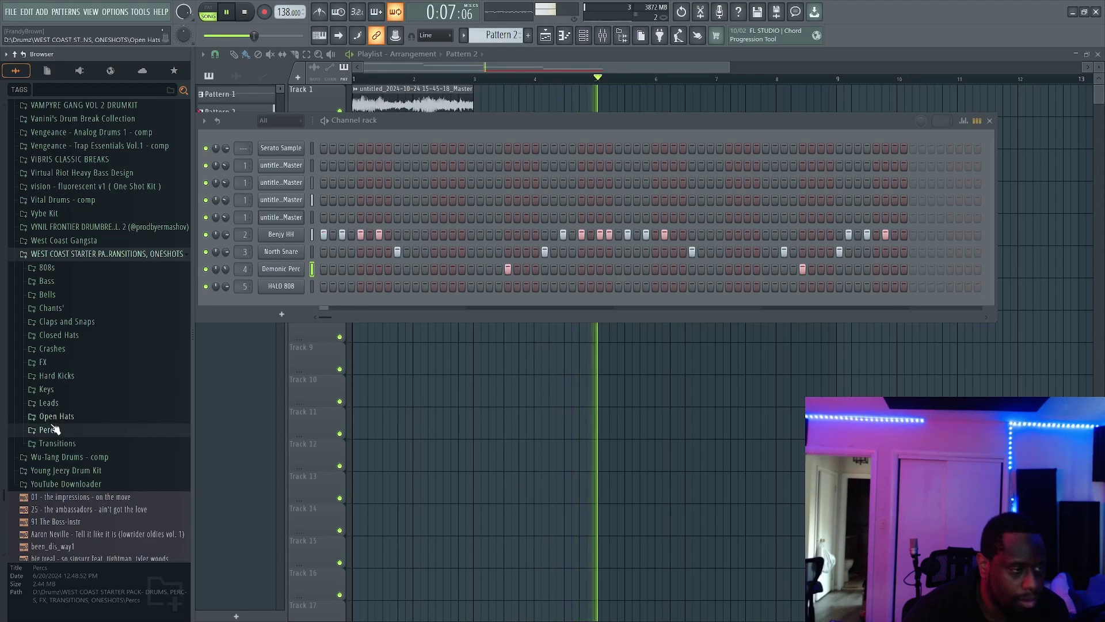
Audition the samples in the Open Hats folder and add open hat 1 as a new channel
{"action": "left_click", "coordinate": [55, 417]}
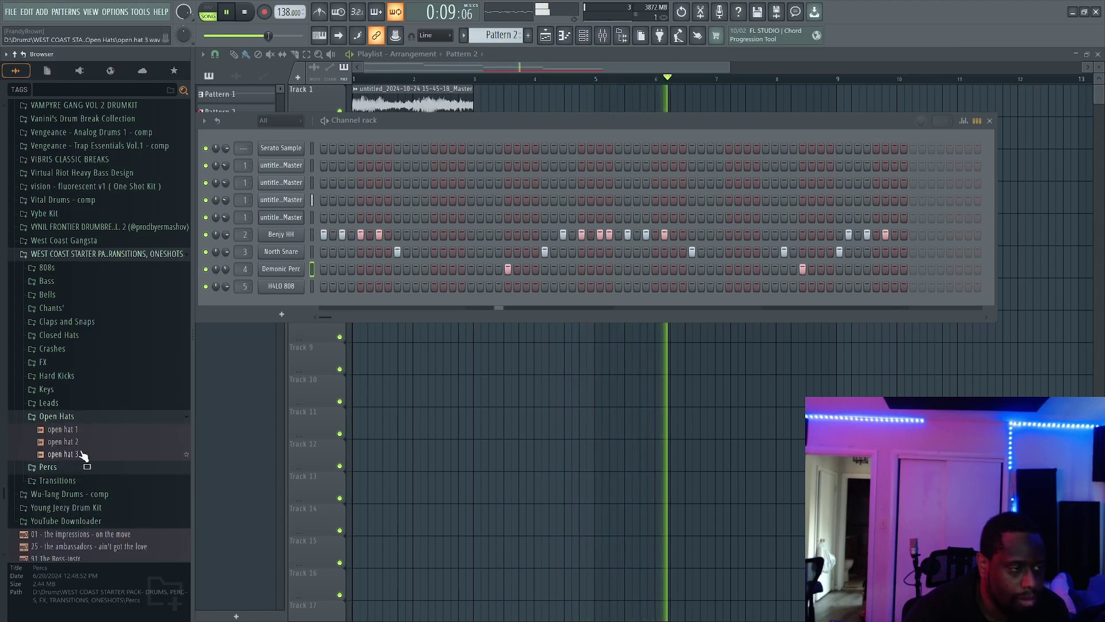
{"action": "left_click", "coordinate": [83, 453]}
{"action": "key", "text": "Up"}
{"action": "key", "text": "Up"}
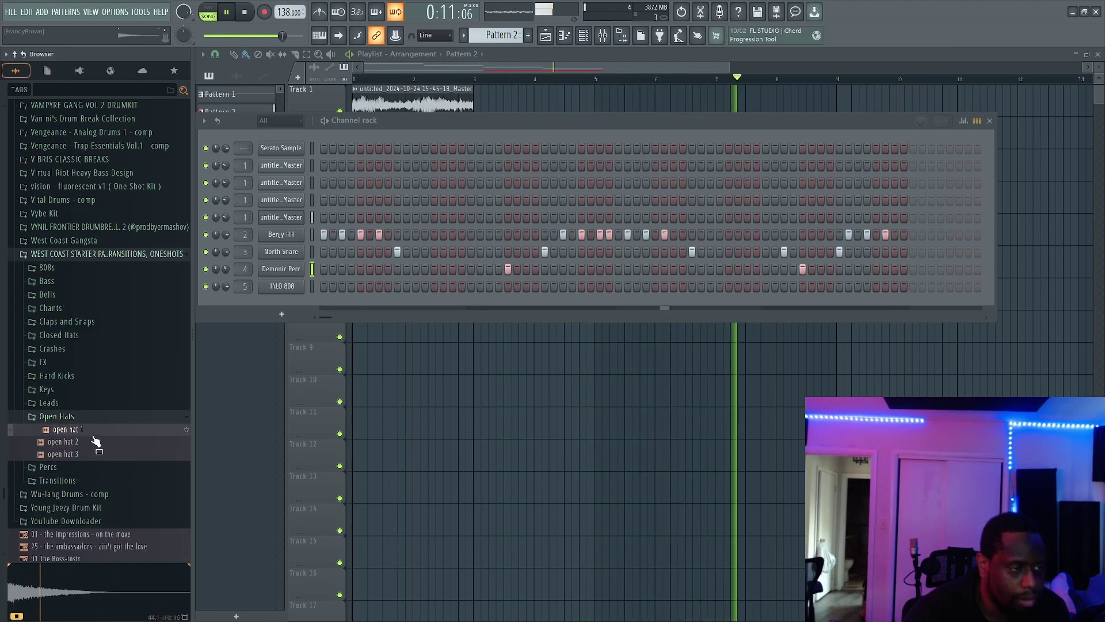
{"action": "left_click_drag", "start_coordinate": [87, 438], "coordinate": [293, 307]}
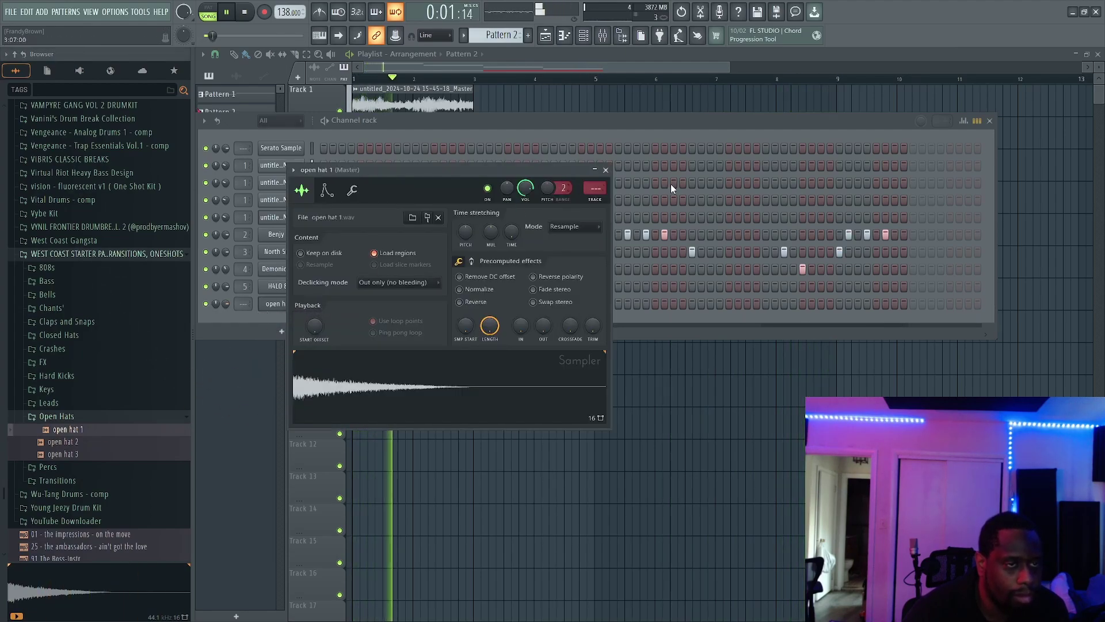
{"action": "left_click", "coordinate": [606, 170]}
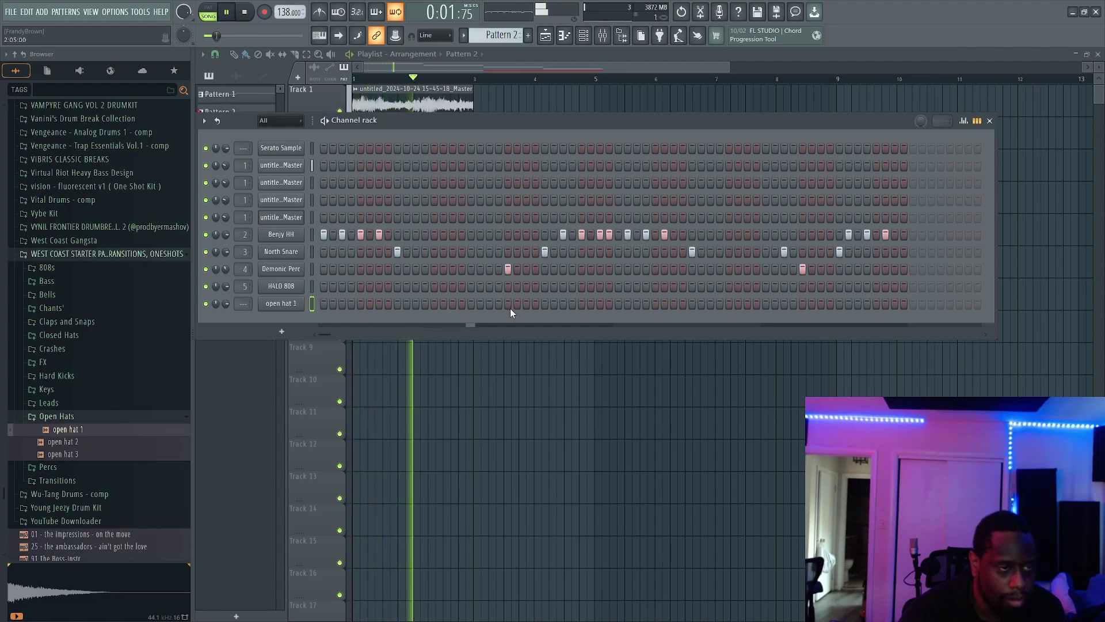
Delete the open hat 1 channel from the channel rack
{"action": "right_click", "coordinate": [287, 305]}
{"action": "left_click", "coordinate": [336, 432]}
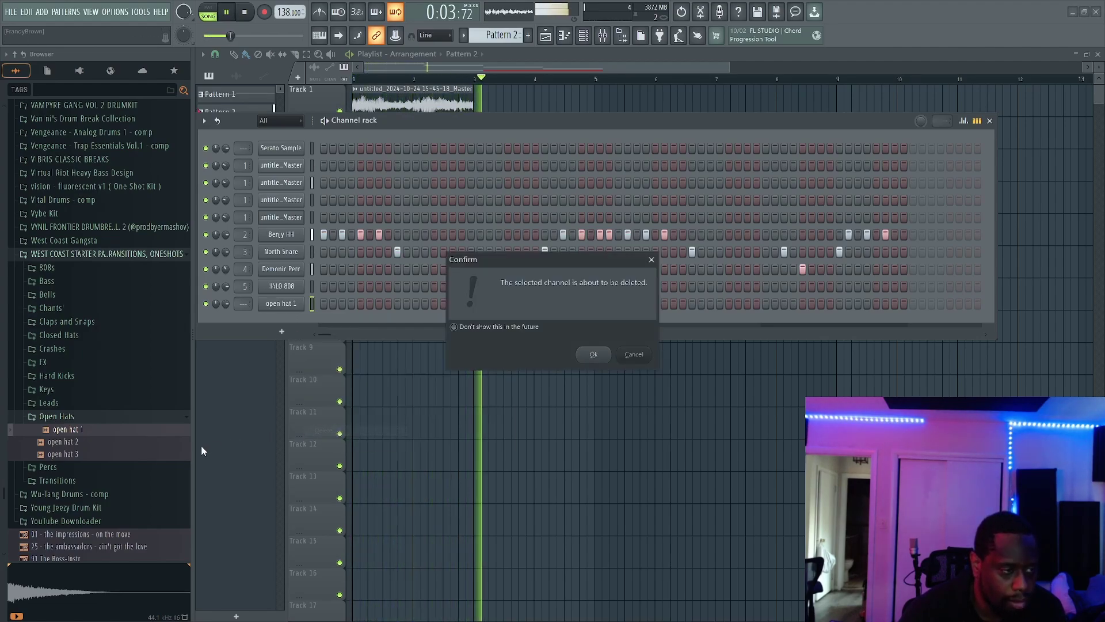
{"action": "left_click", "coordinate": [594, 355]}
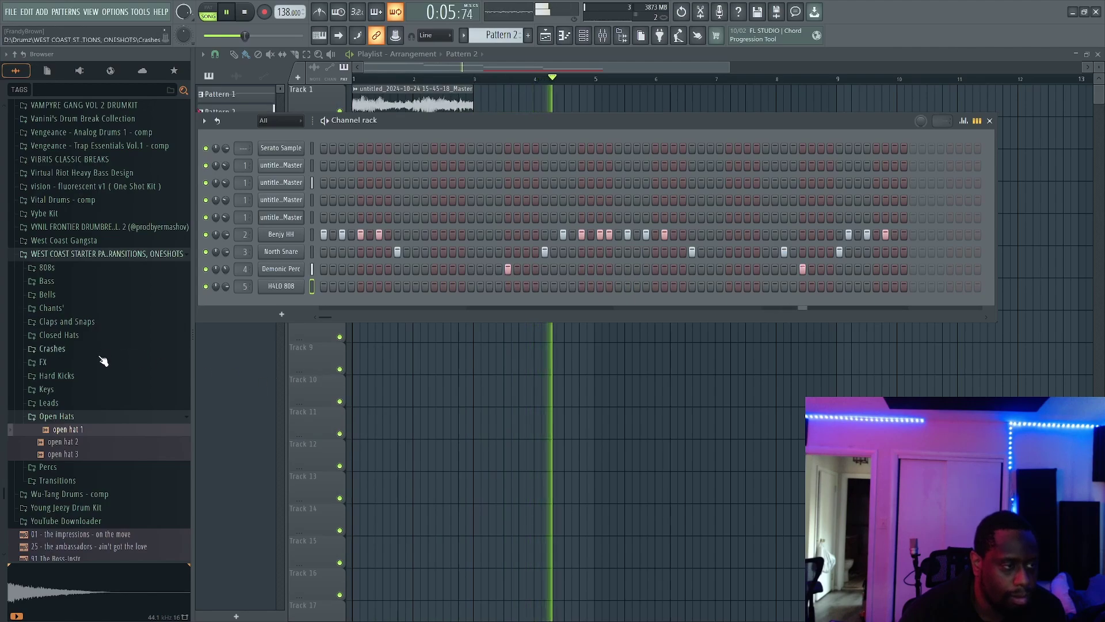
Audition the starter pack's Hard Kicks and add the deep kick as a new channel routed to mixer track 6
{"action": "left_click", "coordinate": [65, 401]}
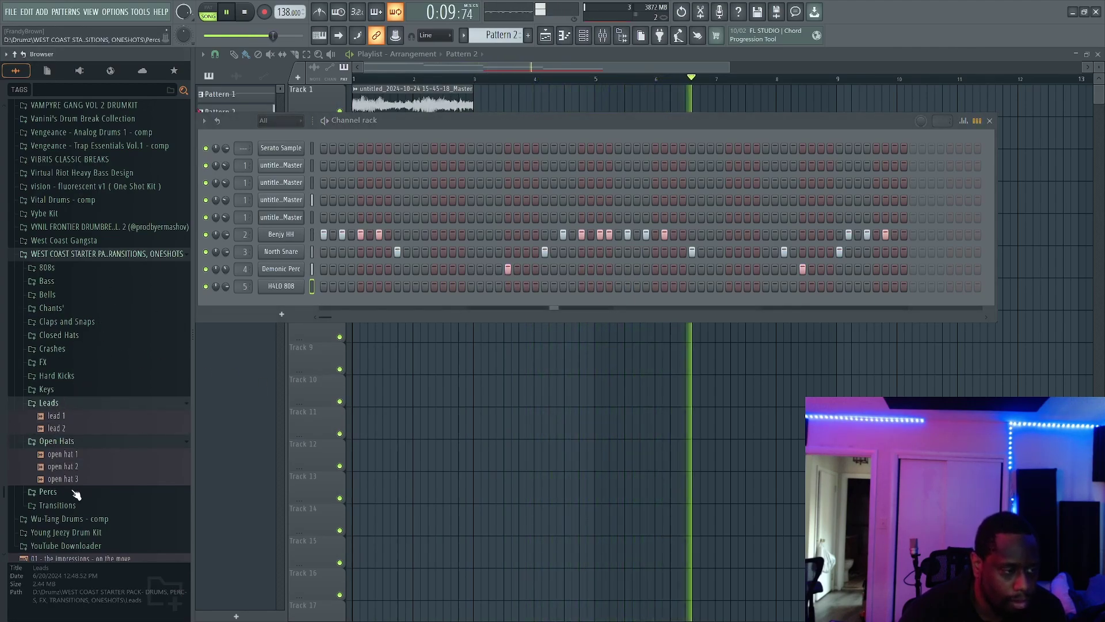
{"action": "scroll", "coordinate": [78, 481], "scroll_direction": "up", "scroll_amount": 3}
{"action": "scroll", "coordinate": [75, 477], "scroll_direction": "down", "scroll_amount": 2}
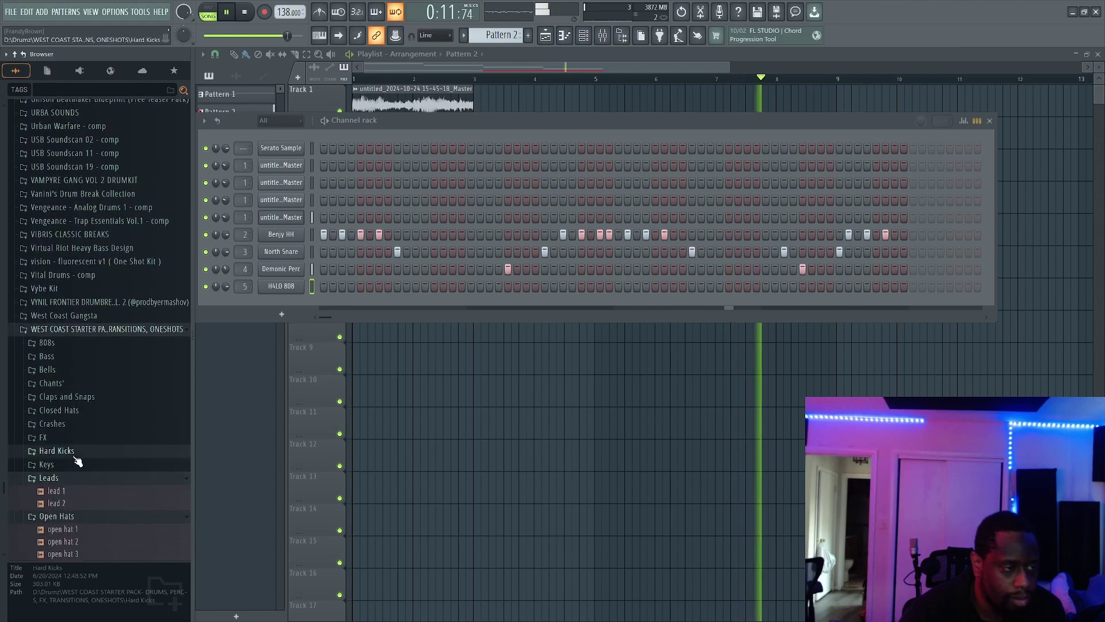
{"action": "left_click", "coordinate": [75, 453]}
{"action": "left_click", "coordinate": [79, 464]}
{"action": "left_click", "coordinate": [84, 477]}
{"action": "left_click", "coordinate": [86, 489]}
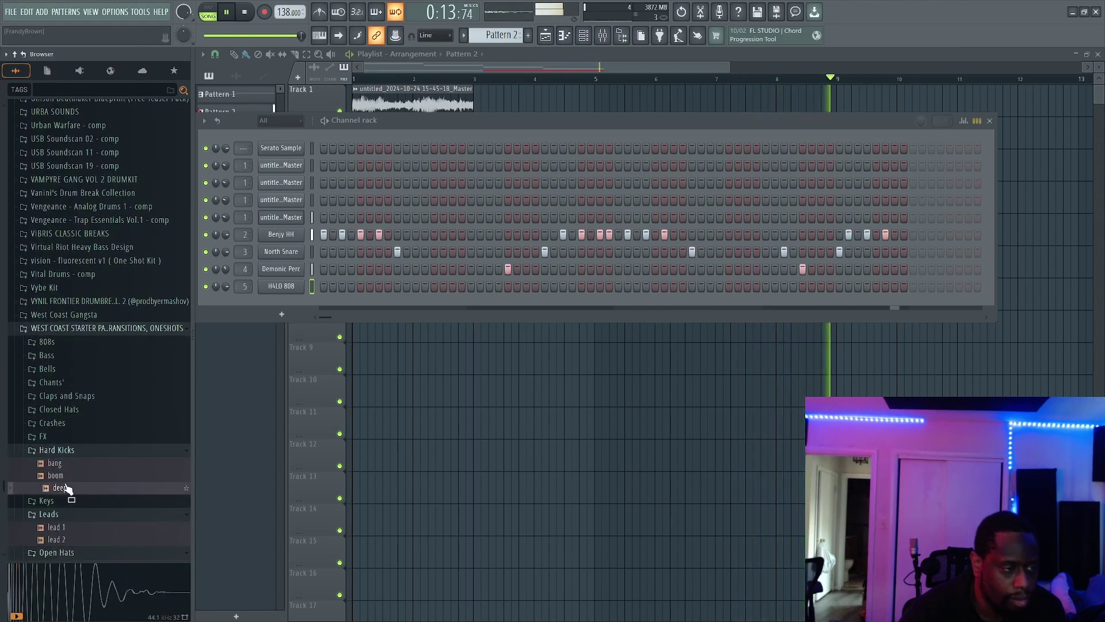
{"action": "left_click_drag", "start_coordinate": [56, 491], "coordinate": [271, 301]}
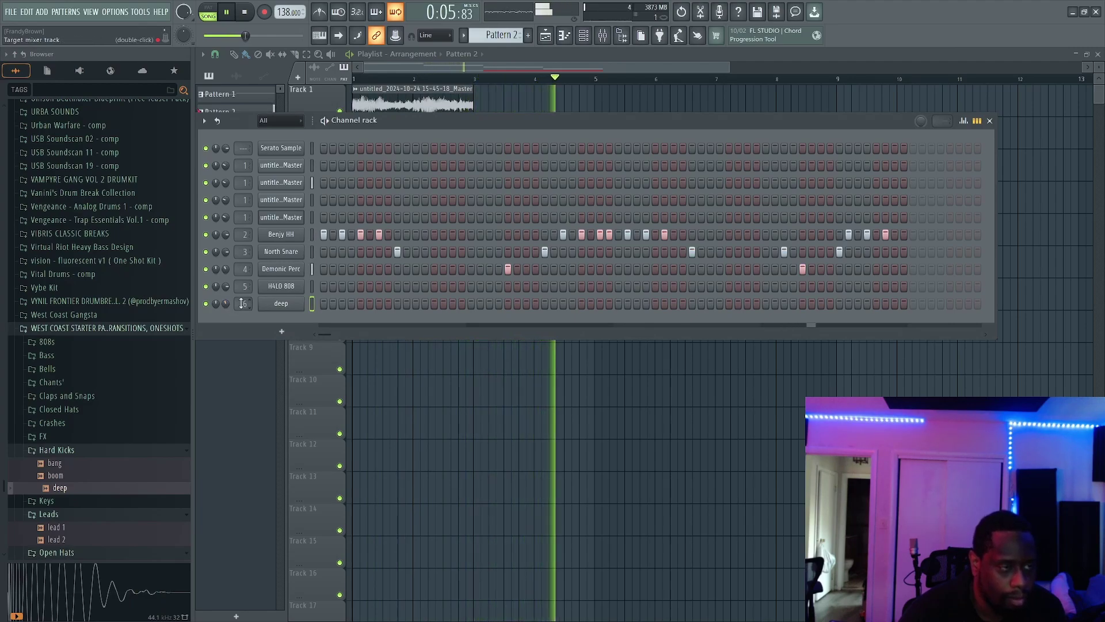
Place a deep kick hit on step 1, testing and removing an extra hit on step 3 during playback
{"action": "left_click", "coordinate": [323, 305]}
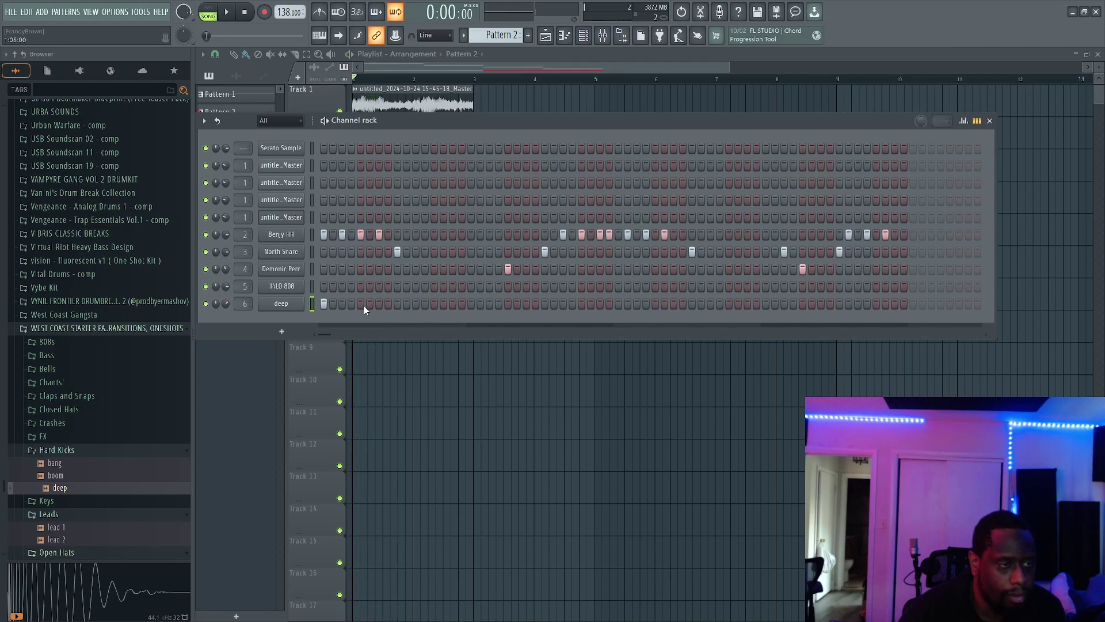
{"action": "key", "text": "space"}
{"action": "left_click", "coordinate": [343, 303]}
{"action": "key", "text": "space"}
{"action": "key", "text": "space"}
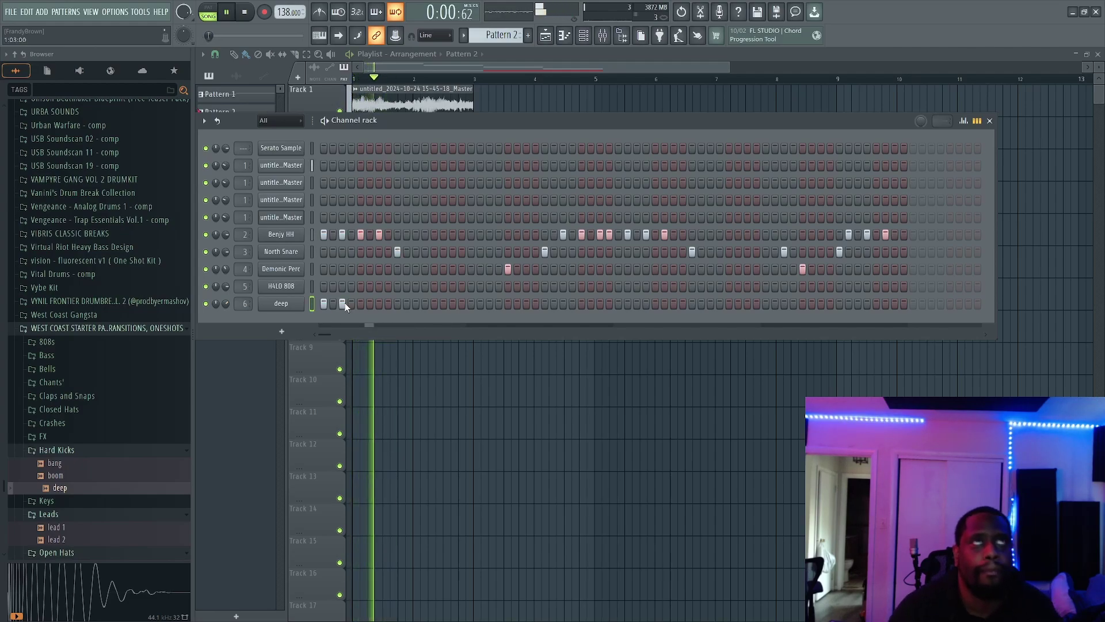
{"action": "left_click", "coordinate": [344, 303]}
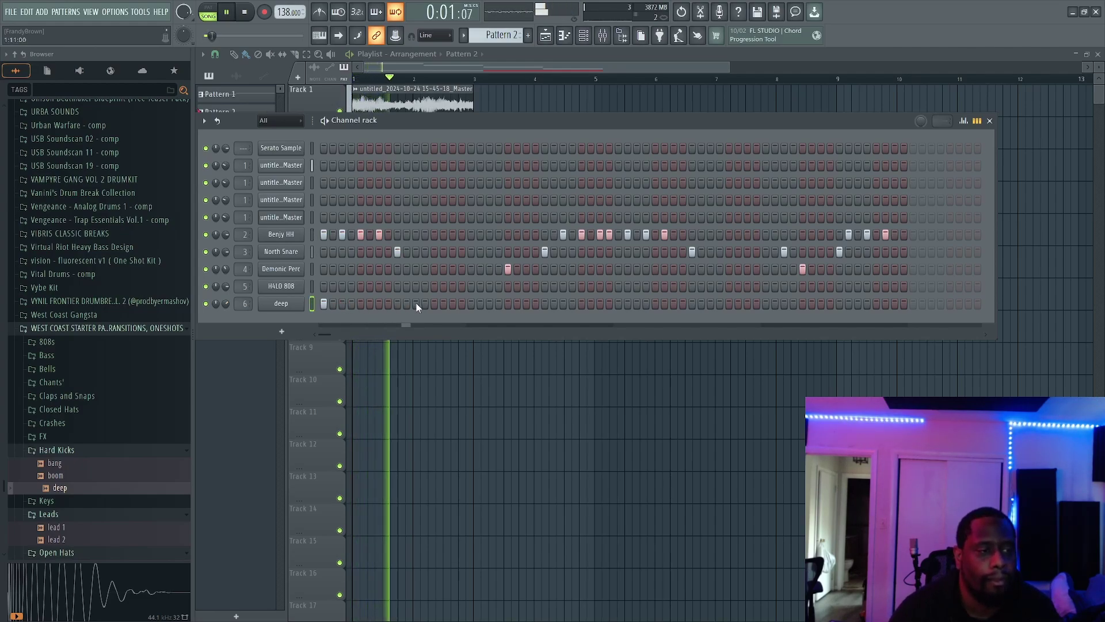
Add deep kick hits on steps 15 and 21, trying steps 13 and 19 along the way, and replay the beat
{"action": "left_click", "coordinate": [434, 303]}
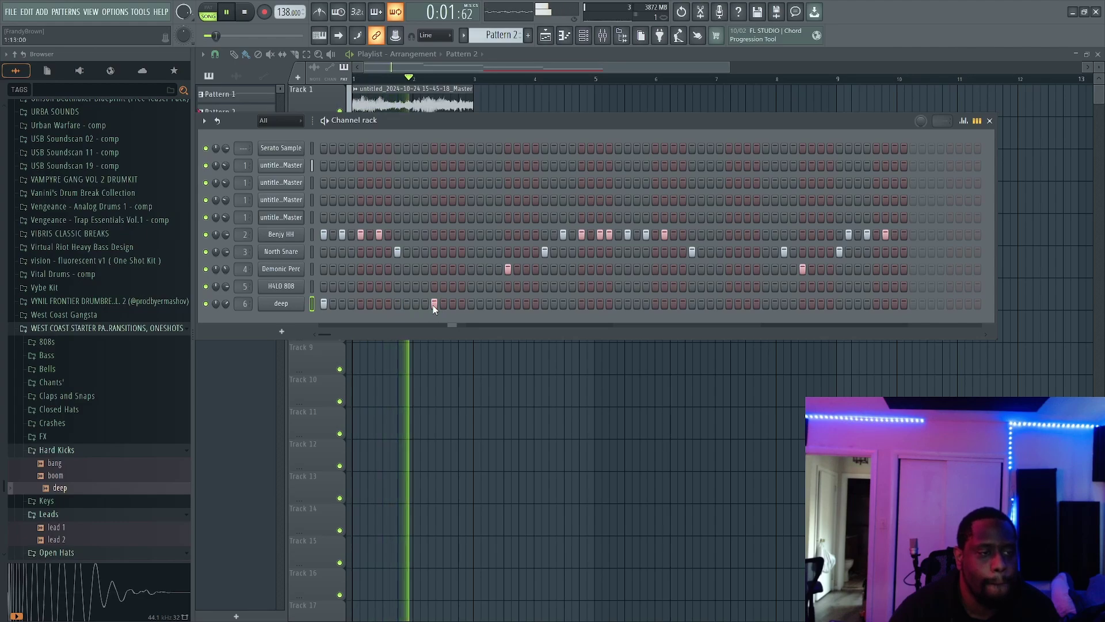
{"action": "left_click", "coordinate": [434, 303]}
{"action": "left_click", "coordinate": [453, 303]}
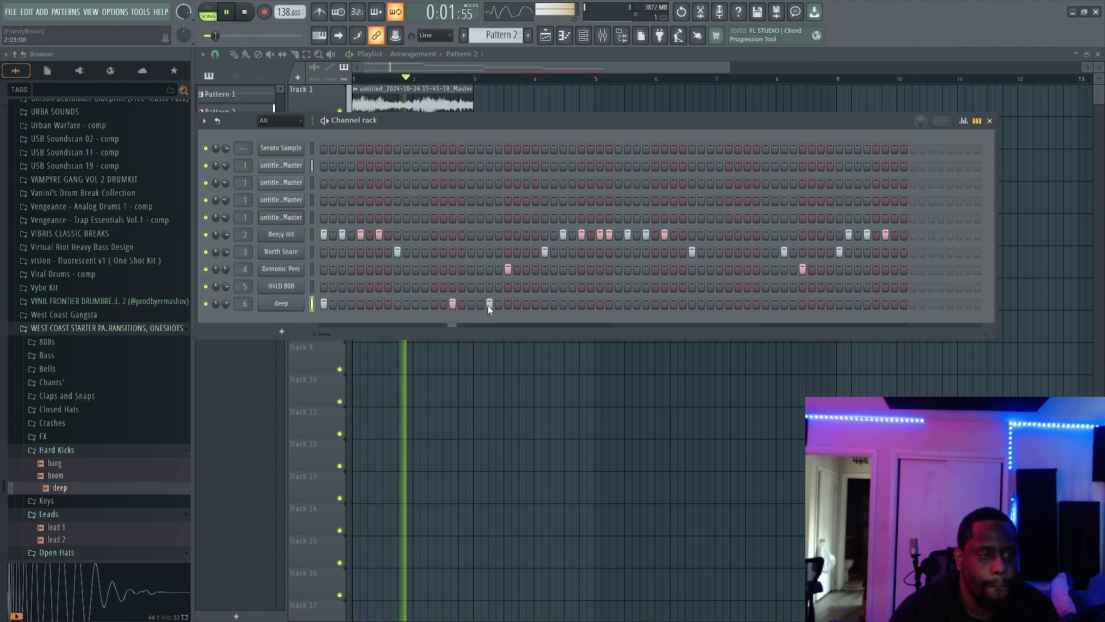
{"action": "key", "text": "space"}
{"action": "key", "text": "space"}
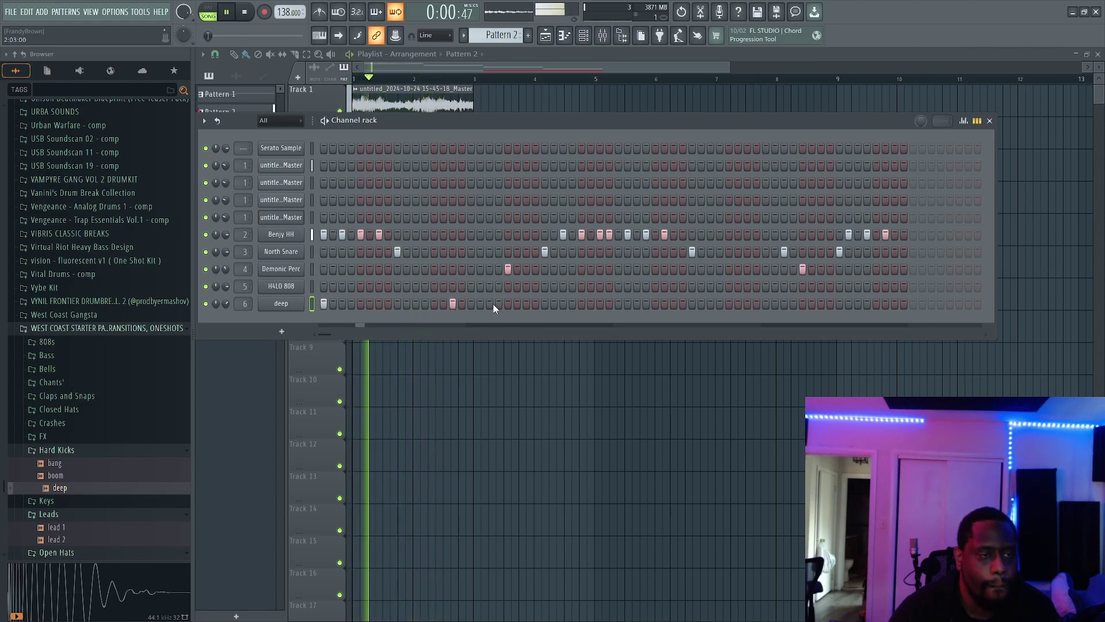
{"action": "left_click", "coordinate": [507, 304]}
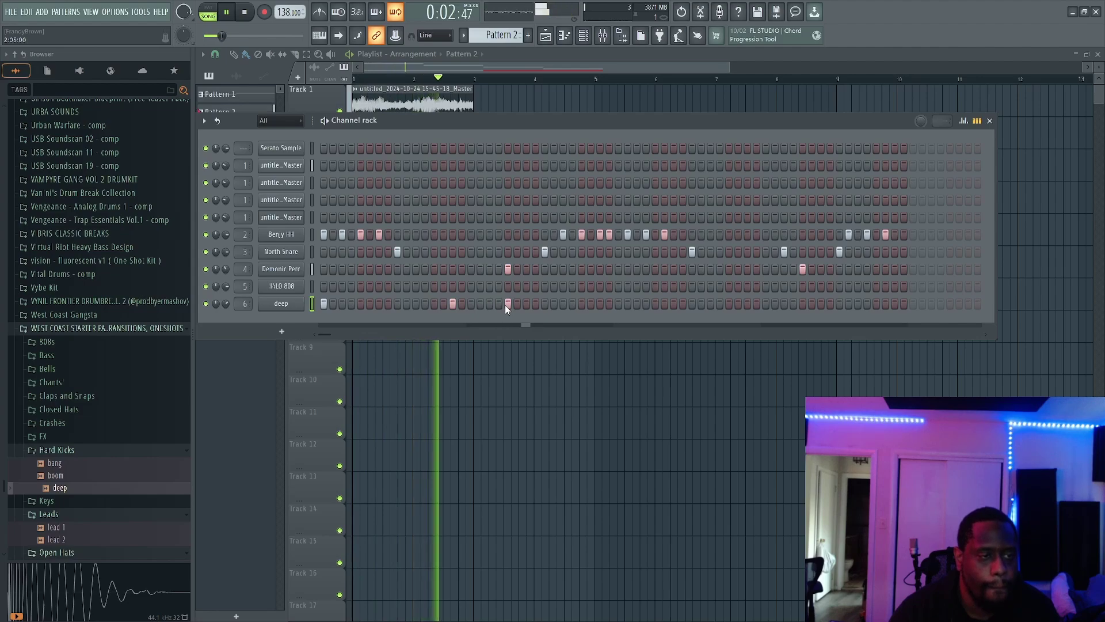
{"action": "key", "text": "space"}
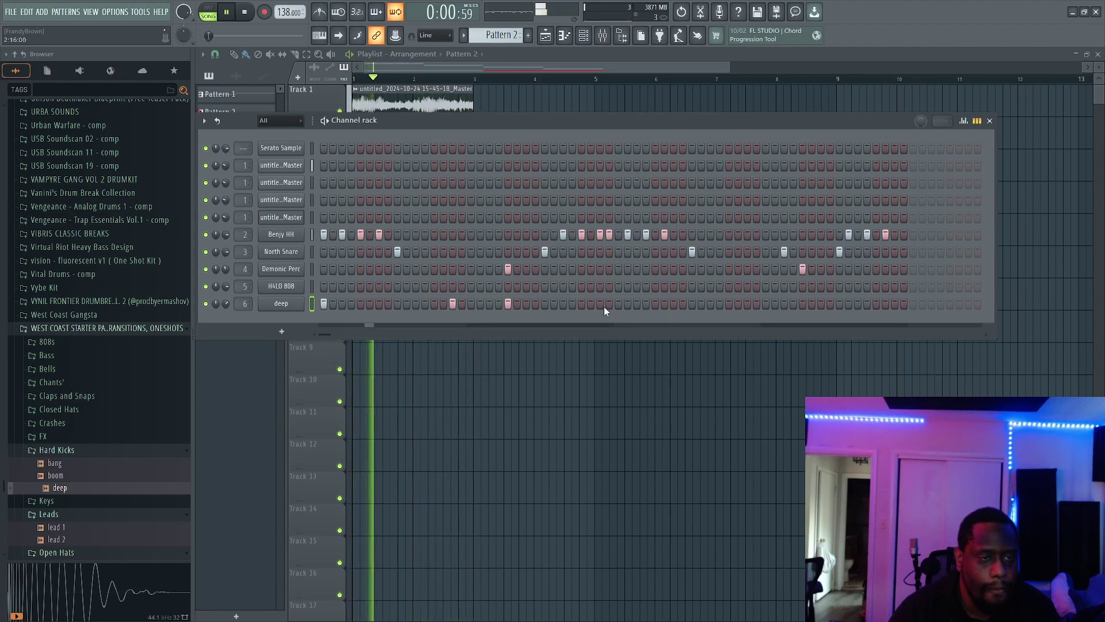
Continue the deep kick pattern with hits on steps 31, 33, 39, 45, 47, 53 and 59
{"action": "left_click", "coordinate": [600, 304]}
{"action": "left_click", "coordinate": [618, 304]}
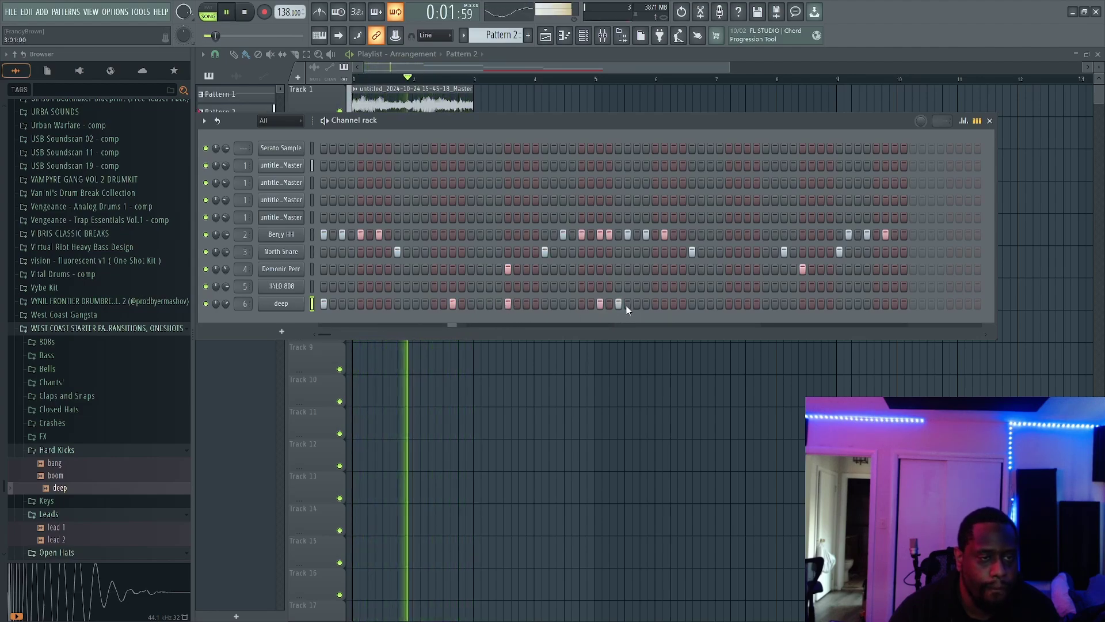
{"action": "left_click", "coordinate": [674, 303]}
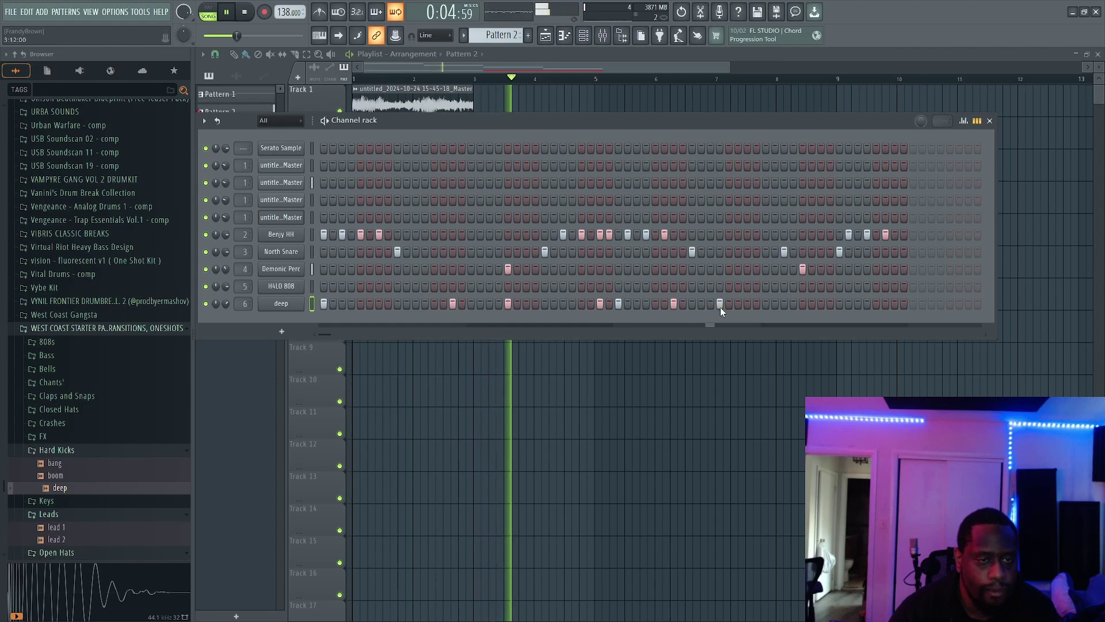
{"action": "key", "text": "space"}
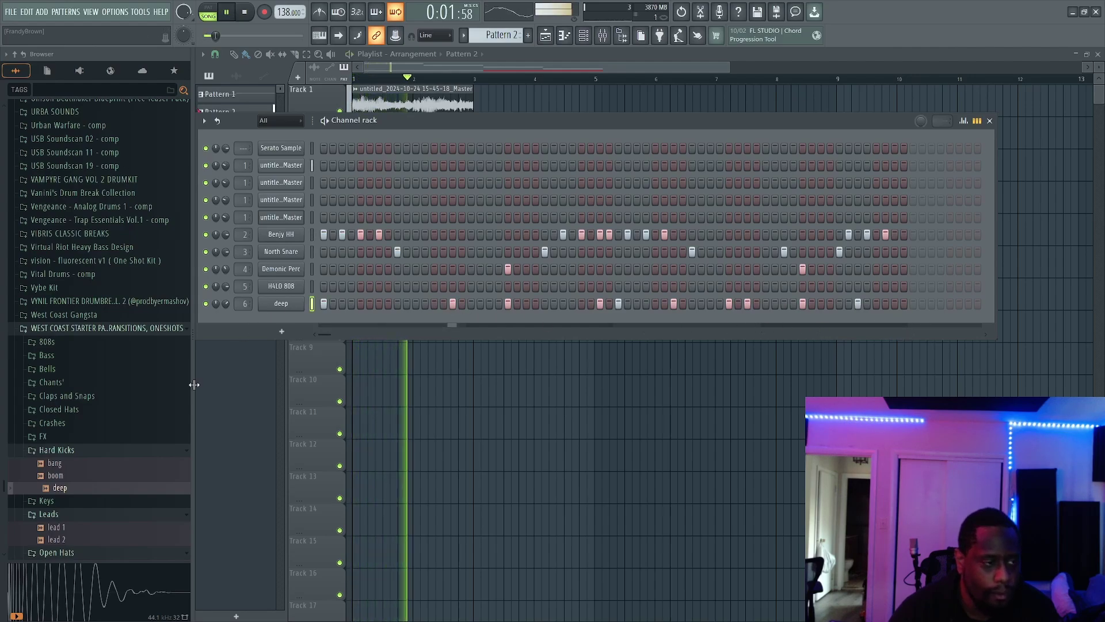
Replace the deep kick hits on steps 15 and 21 with hits on steps 7 and 13, and set its channel volume to 59%
{"action": "left_click_drag", "start_coordinate": [226, 303], "coordinate": [226, 313]}
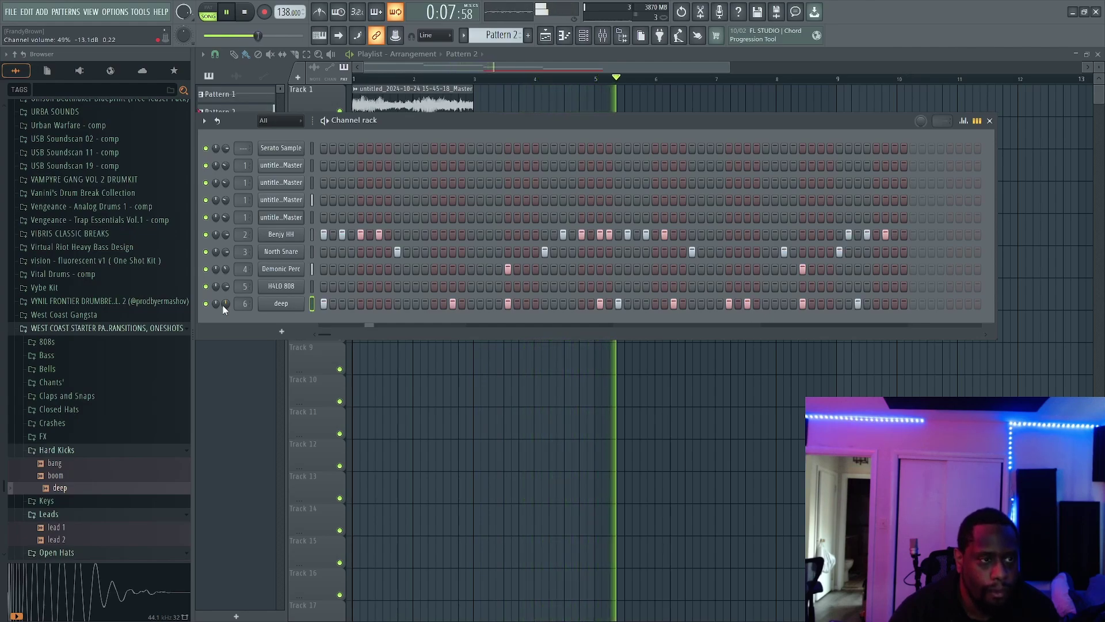
{"action": "key", "text": "space"}
{"action": "left_click", "coordinate": [361, 304]}
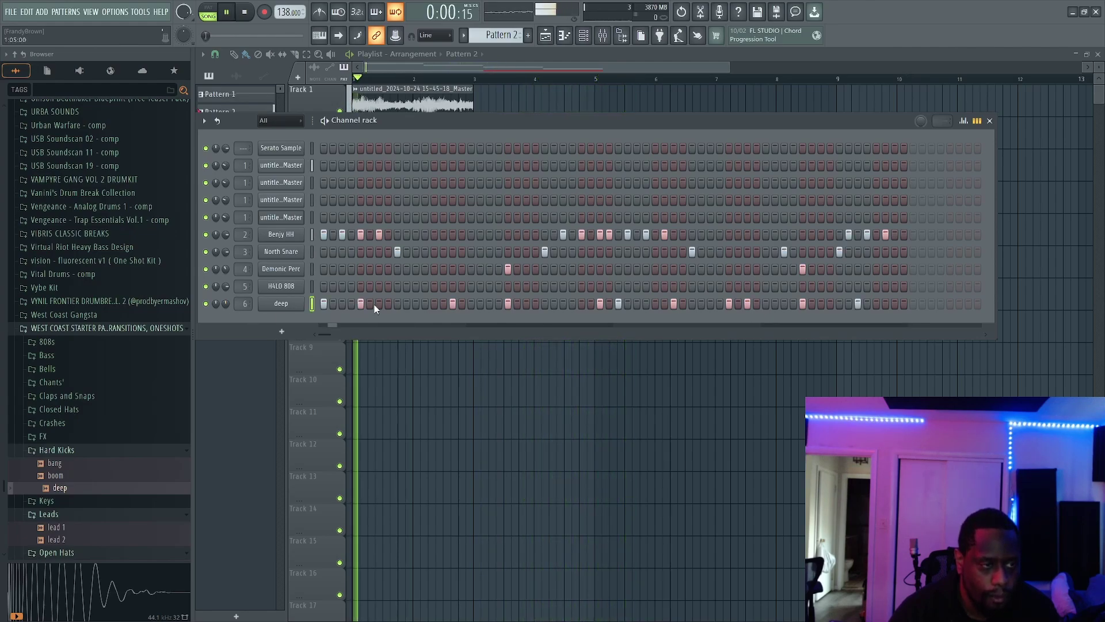
{"action": "left_click", "coordinate": [453, 304]}
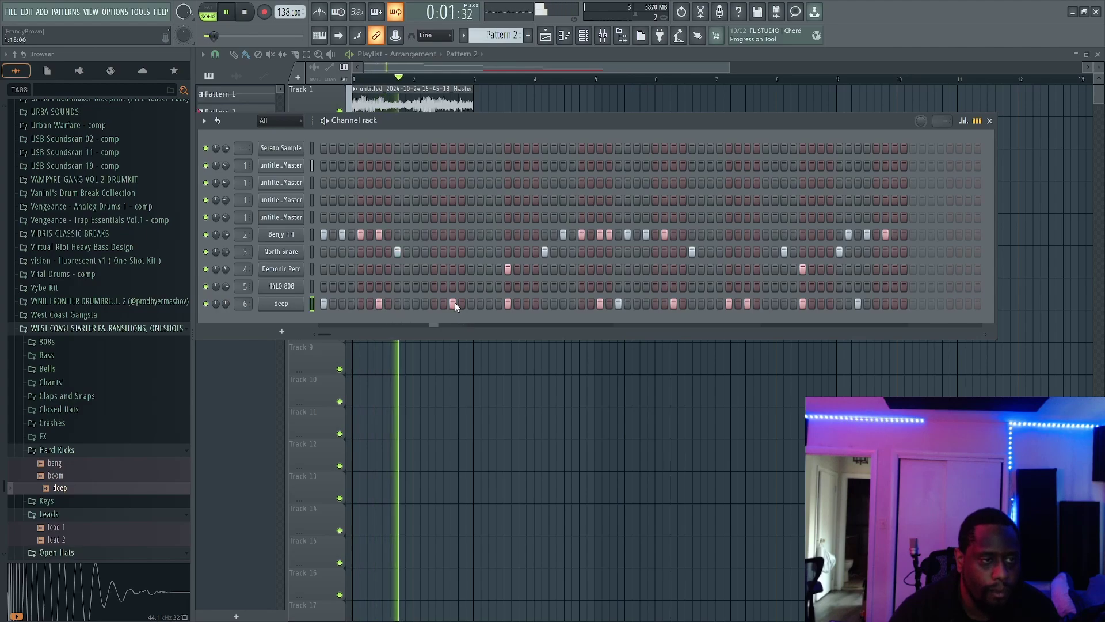
{"action": "left_click", "coordinate": [431, 304]}
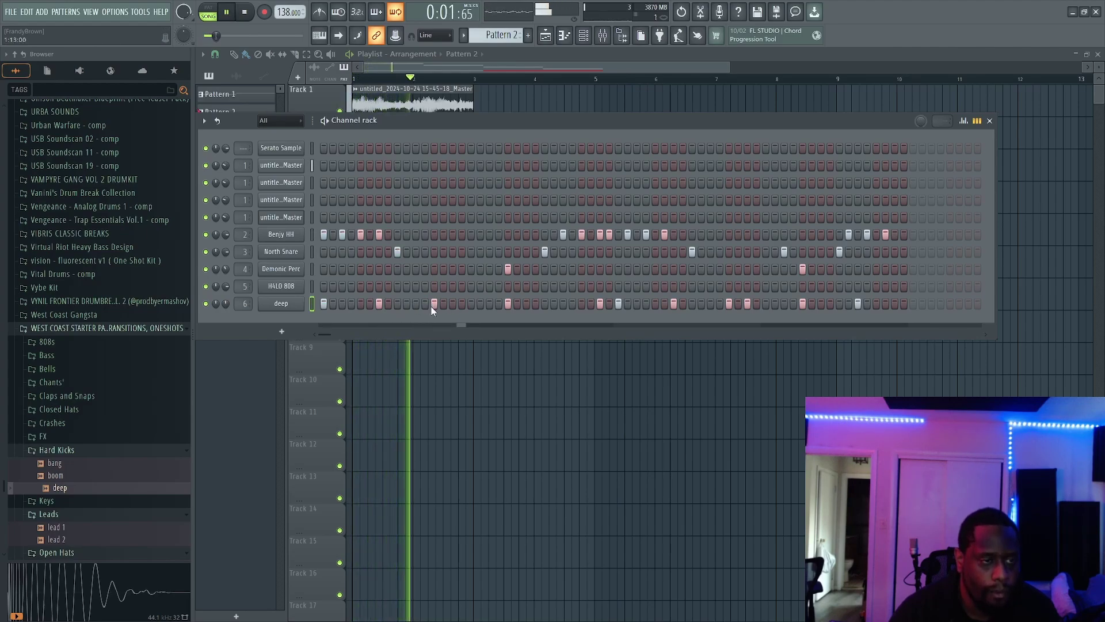
{"action": "left_click", "coordinate": [508, 304]}
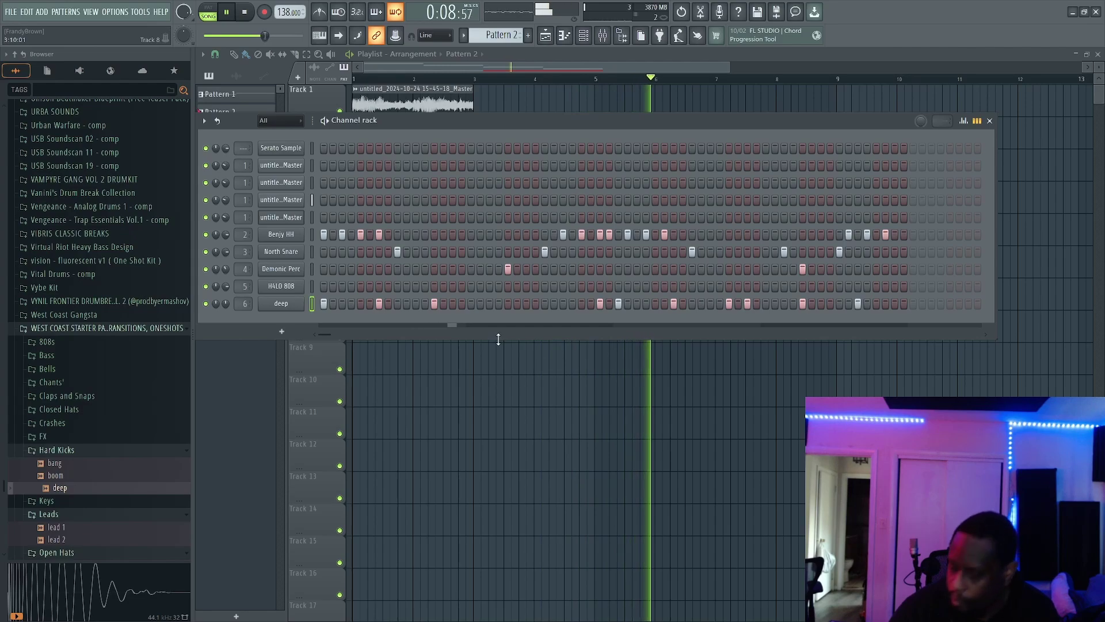
{"action": "scroll", "coordinate": [226, 303], "scroll_direction": "up", "scroll_amount": 5}
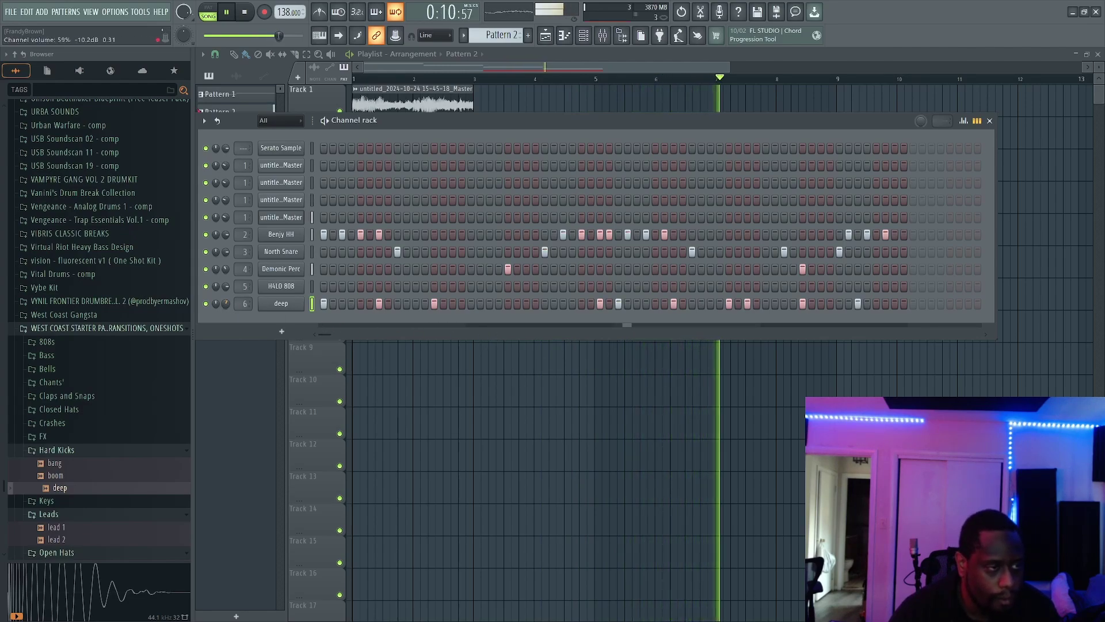
Remove the deep kick hit on step 47 and switch the metronome on and off again during playback
{"action": "left_click", "coordinate": [729, 304]}
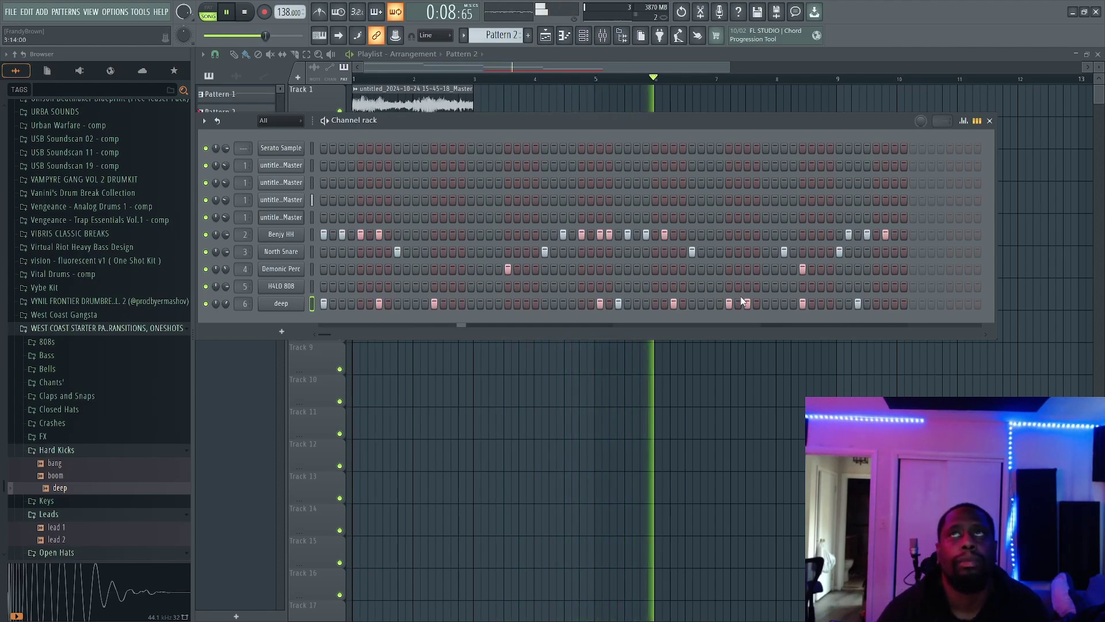
{"action": "left_click", "coordinate": [747, 303]}
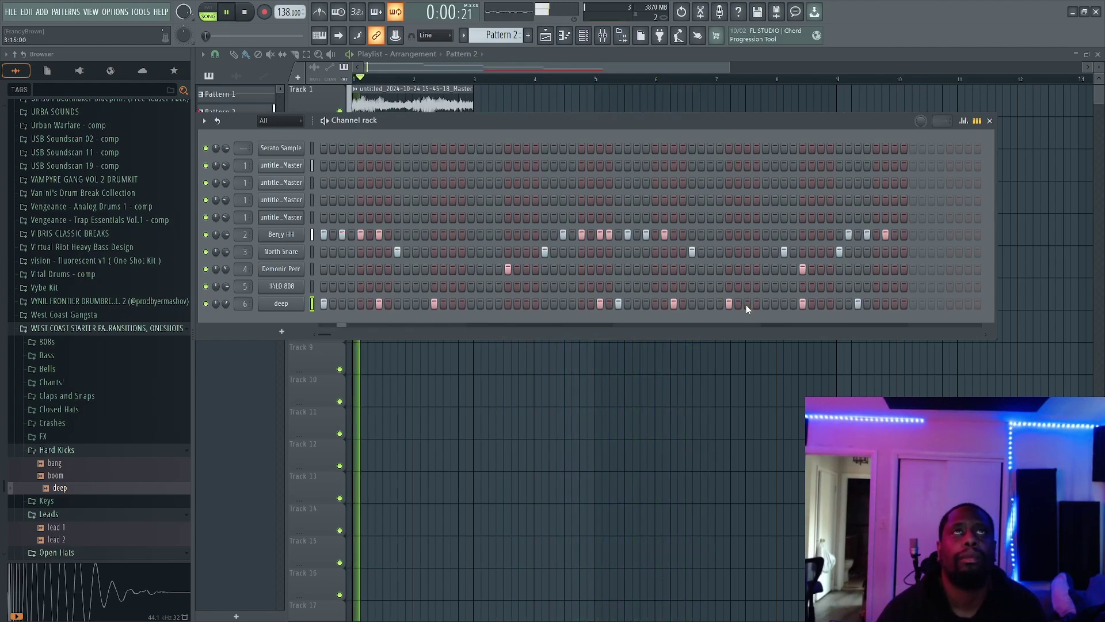
{"action": "left_click", "coordinate": [319, 13]}
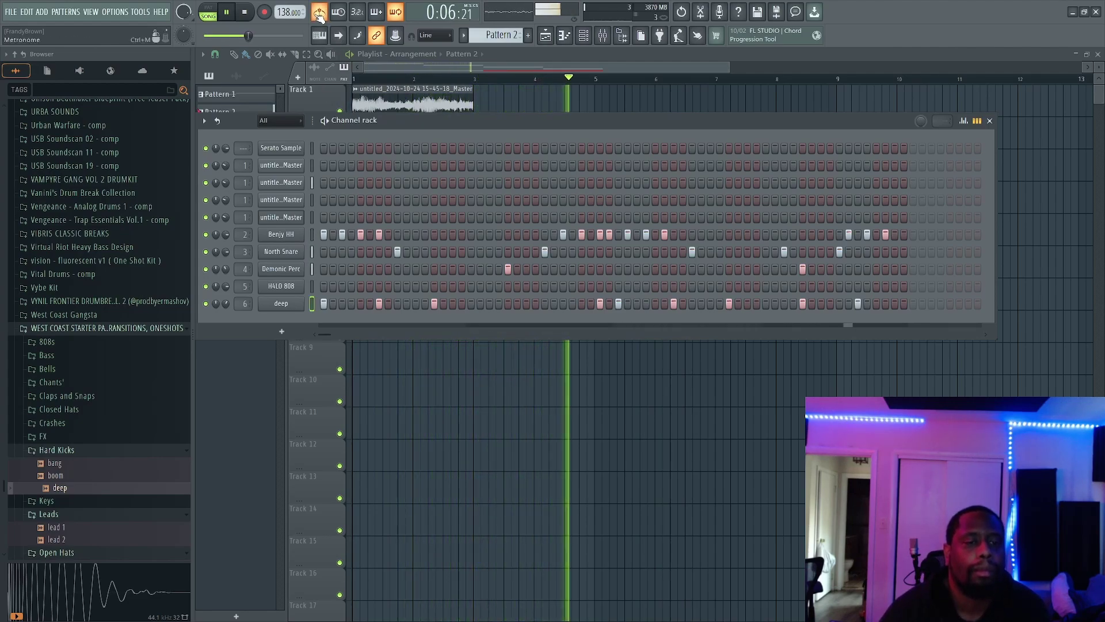
{"action": "left_click", "coordinate": [319, 14]}
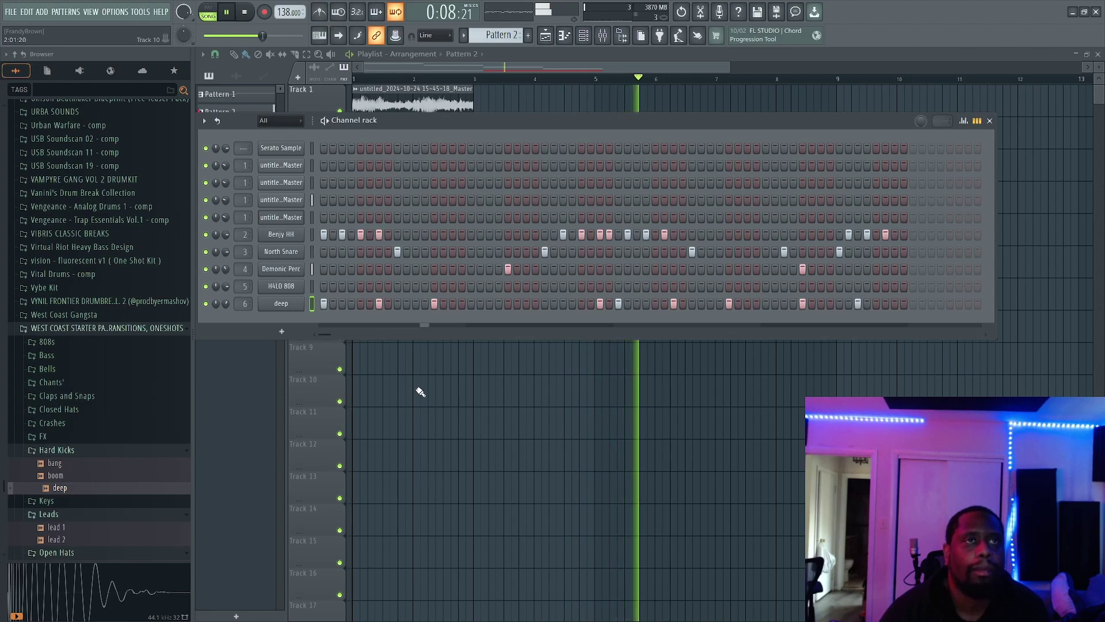
Nudge the deep kick note on step 13 slightly later to 1:13:02 in its piano roll, and check the remaining notes
{"action": "left_click", "coordinate": [293, 308]}
{"action": "right_click", "coordinate": [295, 311]}
{"action": "left_click", "coordinate": [325, 306]}
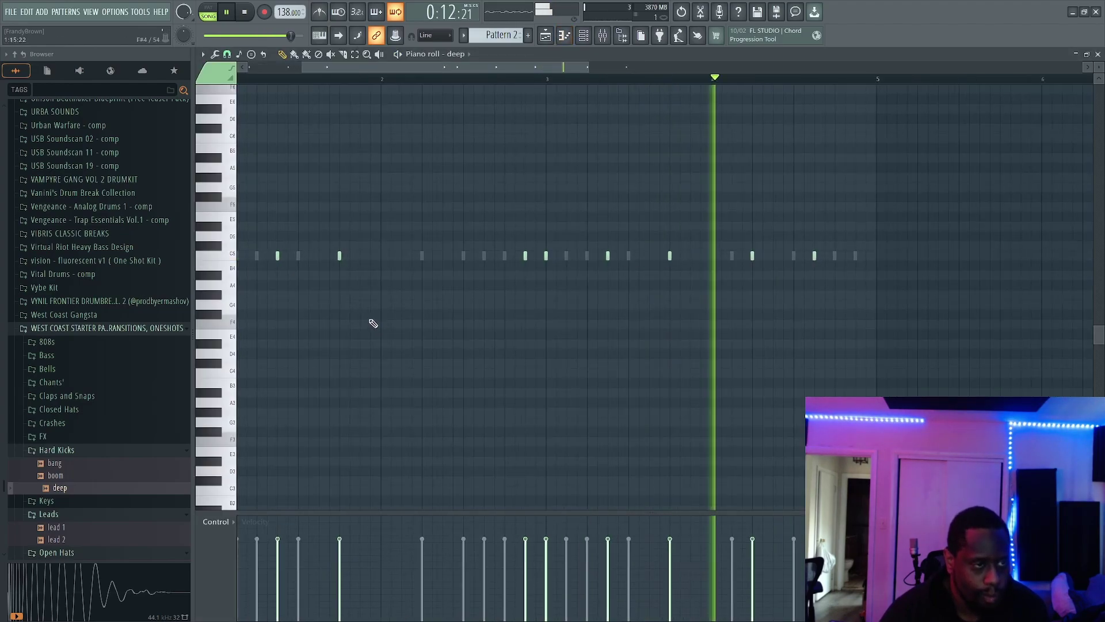
{"action": "scroll", "coordinate": [318, 260], "scroll_direction": "up", "scroll_amount": 3}
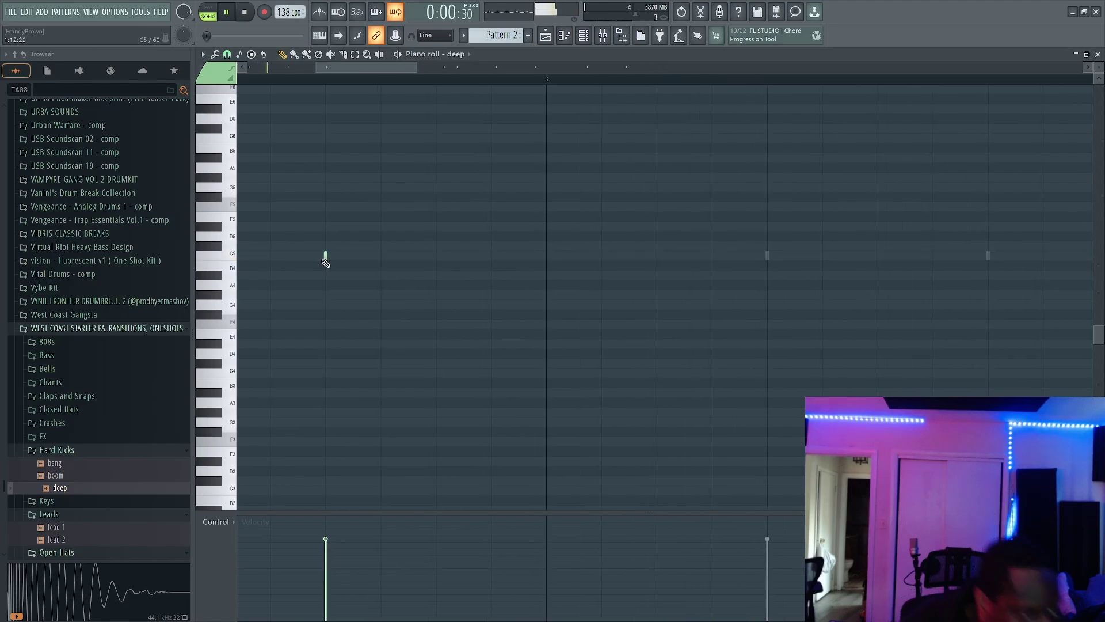
{"action": "left_click_drag", "start_coordinate": [324, 259], "coordinate": [331, 256]}
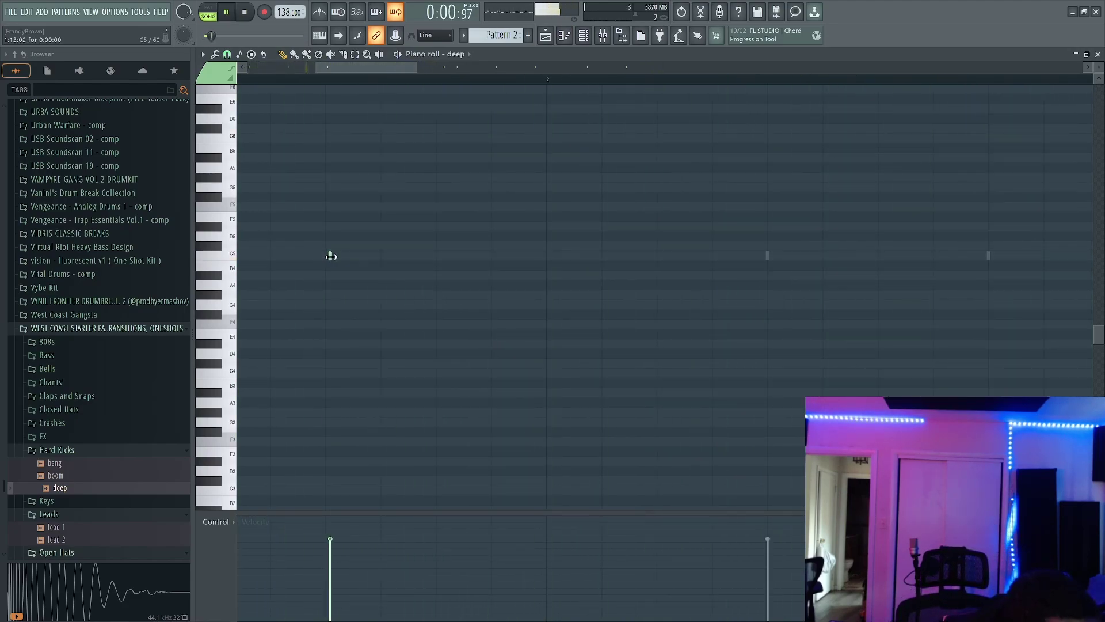
{"action": "scroll", "coordinate": [545, 286], "scroll_direction": "down", "scroll_amount": 4}
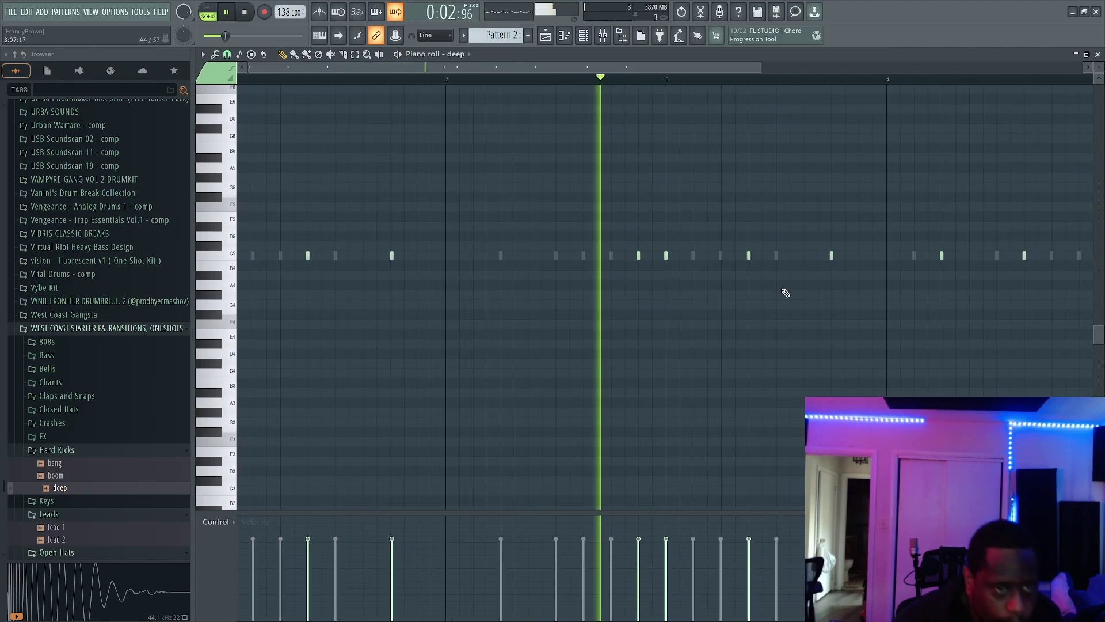
{"action": "scroll", "coordinate": [619, 271], "scroll_direction": "up", "scroll_amount": 5}
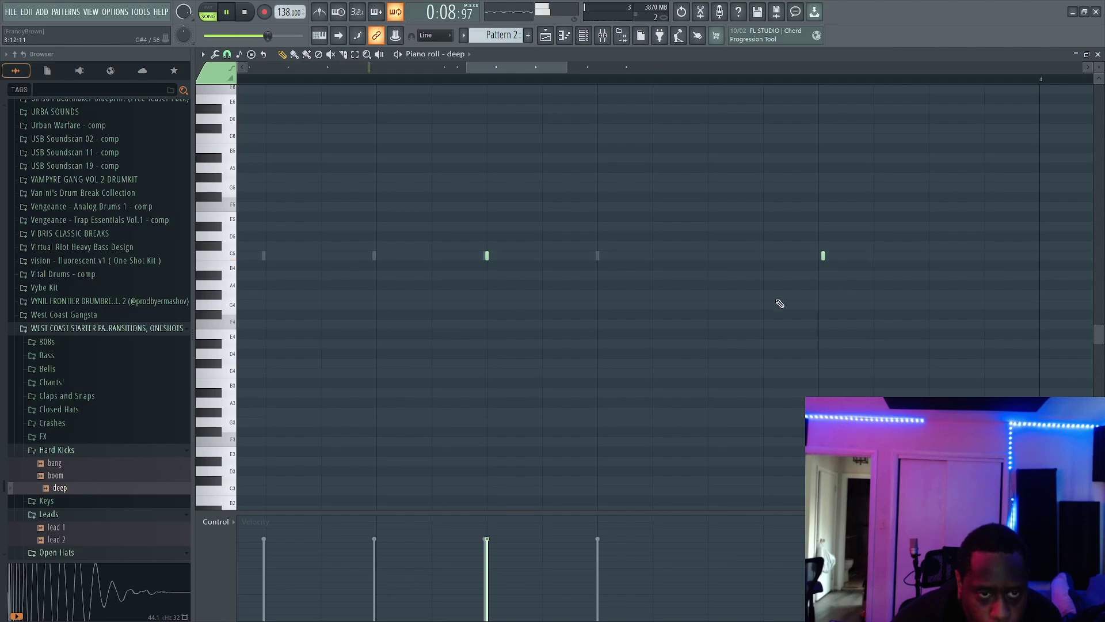
{"action": "scroll", "coordinate": [338, 287], "scroll_direction": "down", "scroll_amount": 4}
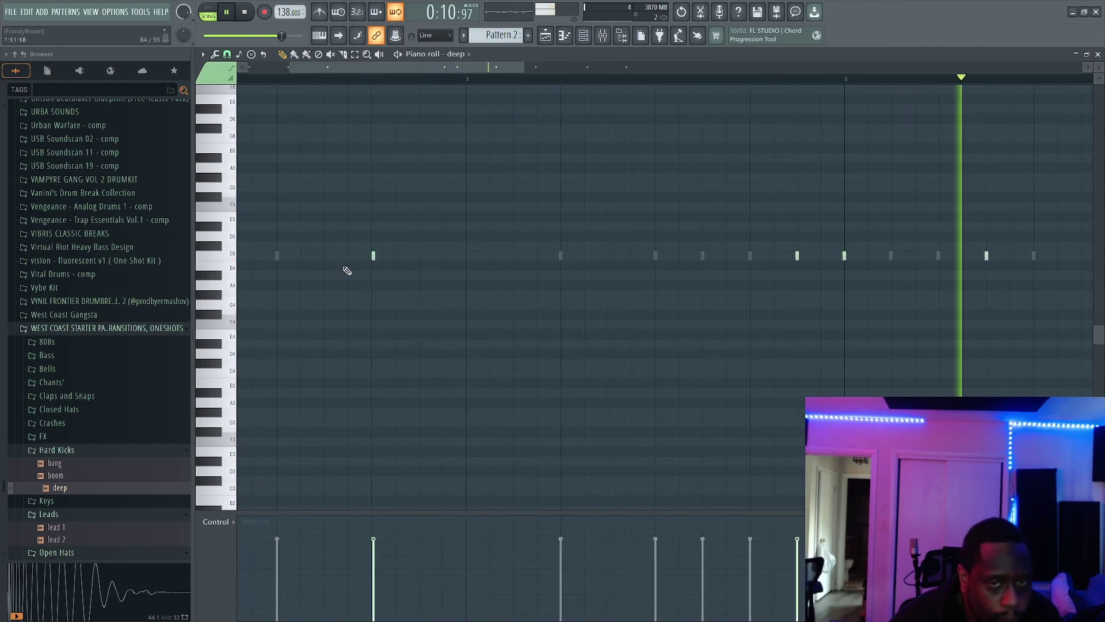
{"action": "scroll", "coordinate": [368, 272], "scroll_direction": "down", "scroll_amount": 3}
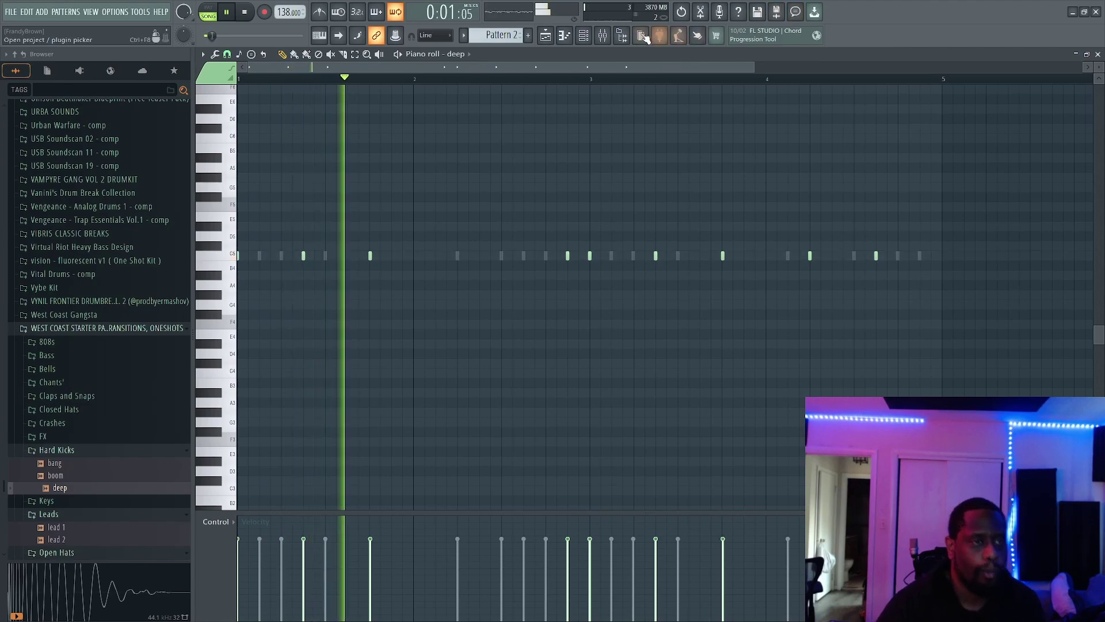
Open the H4LO 808 channel's piano roll and place C5 notes on steps 1, 7 and 13, replaying the beat in between
{"action": "left_click", "coordinate": [584, 35]}
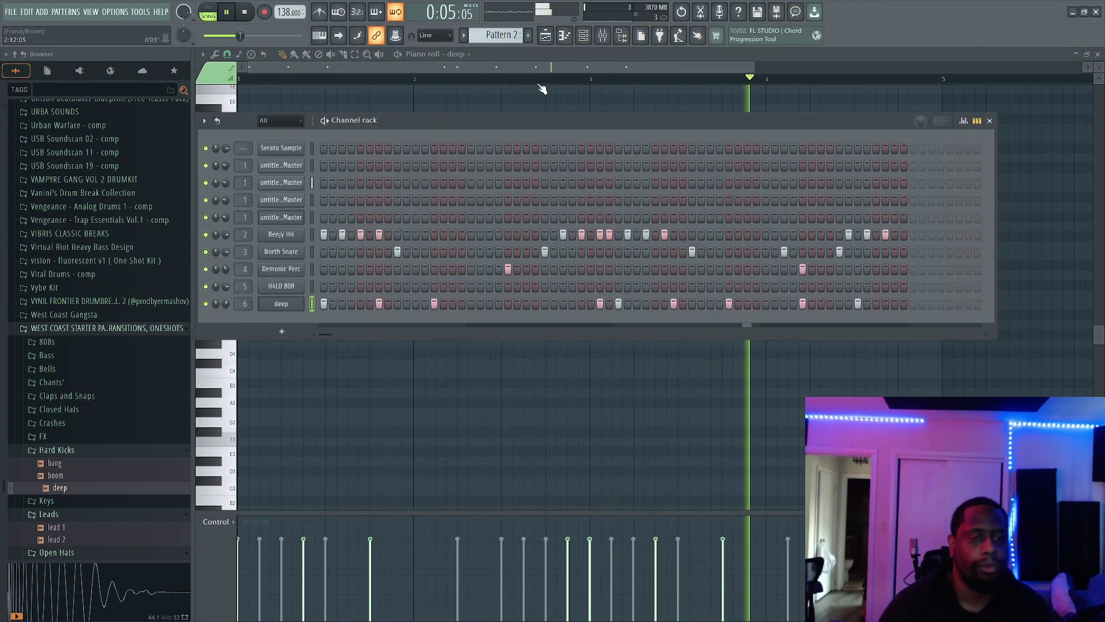
{"action": "right_click", "coordinate": [311, 285]}
{"action": "left_click", "coordinate": [312, 285]}
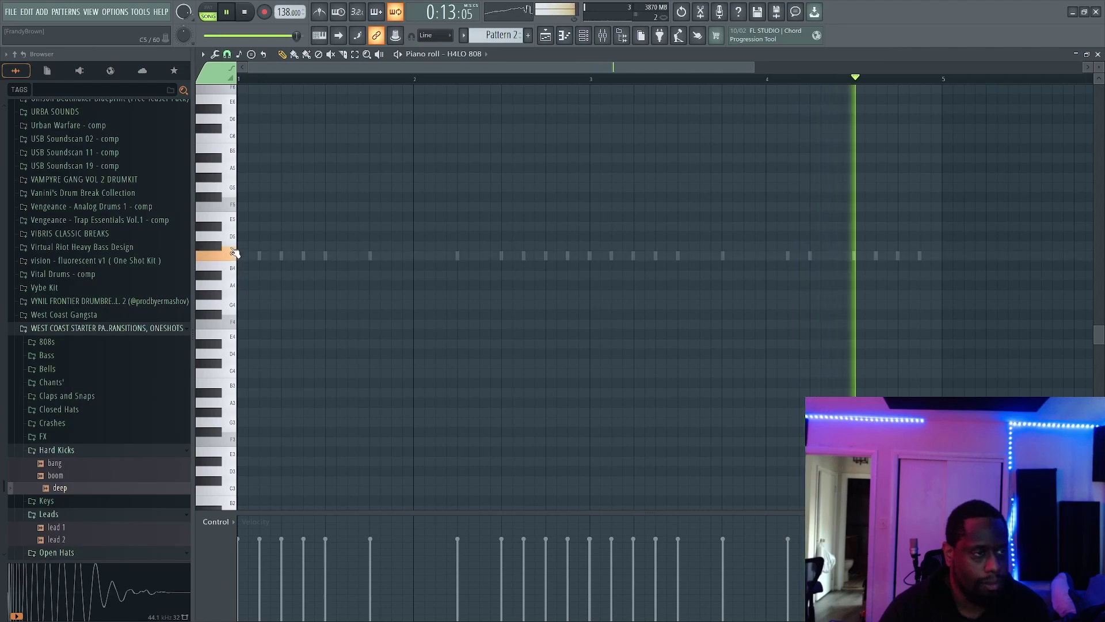
{"action": "key", "text": "space"}
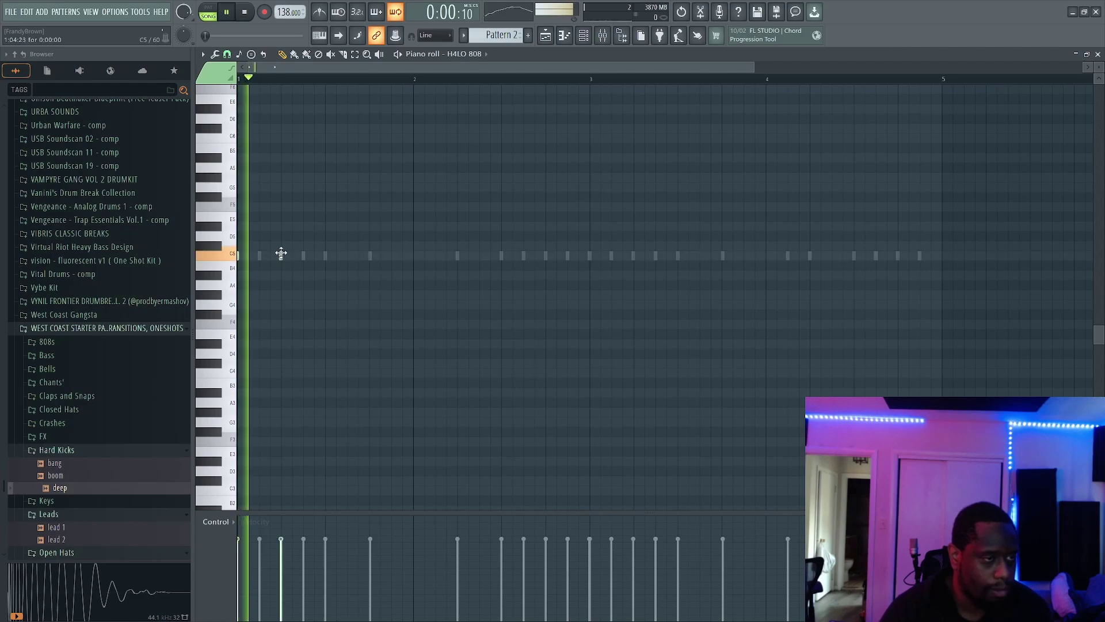
{"action": "key", "text": "space"}
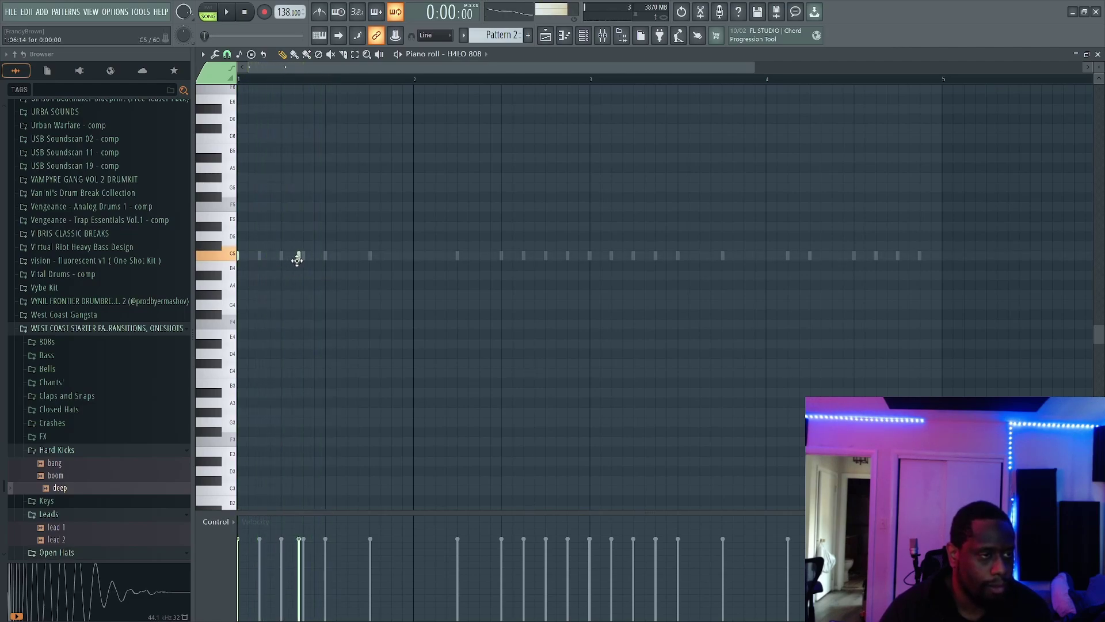
{"action": "key", "text": "space"}
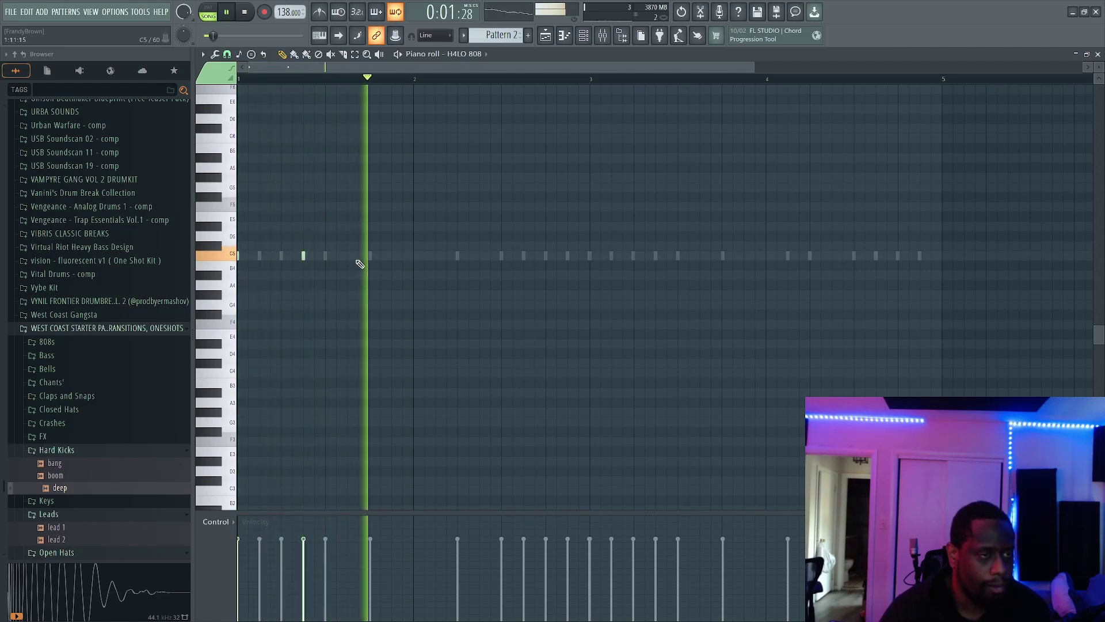
{"action": "key", "text": "space"}
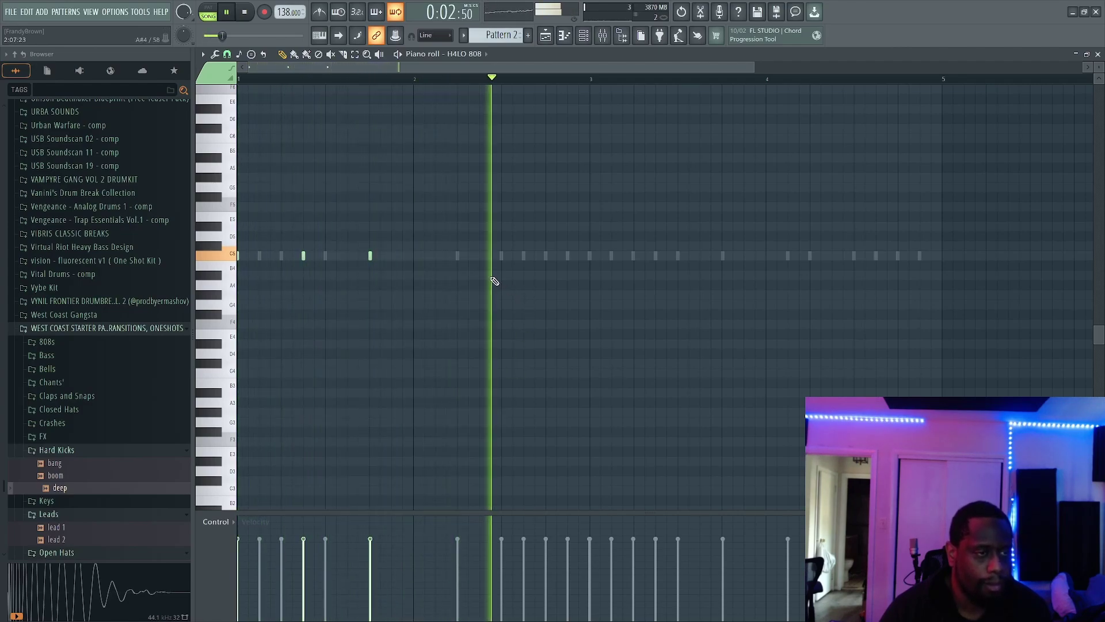
{"action": "key", "text": "space"}
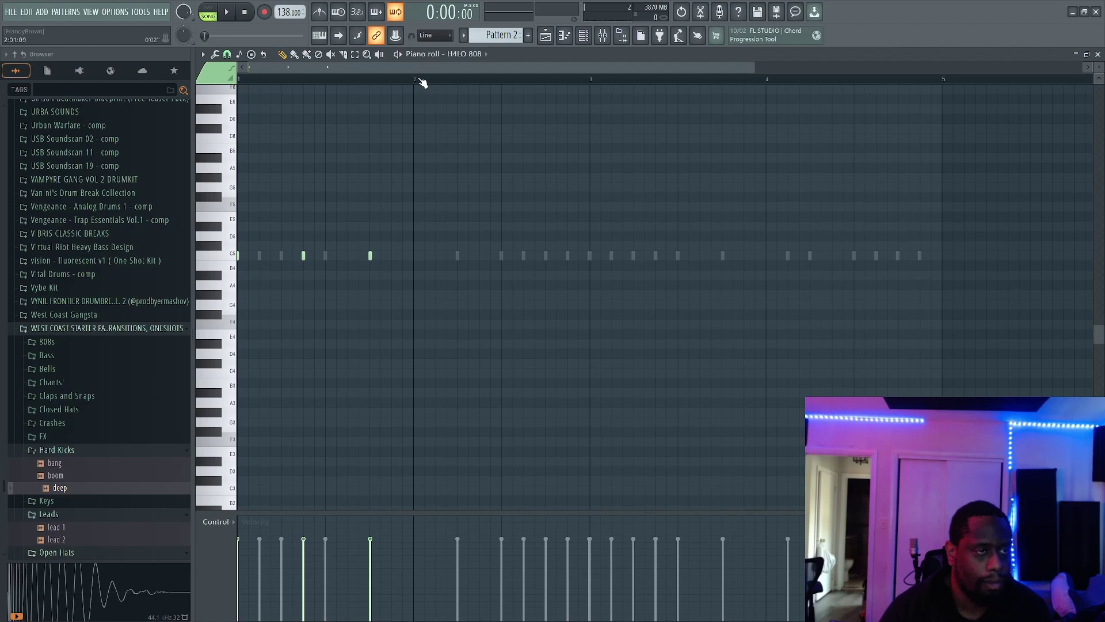
Duplicate the 808 notes of bars 1 and 2 into bars 3 and 4 and play back the result
{"action": "left_click_drag", "start_coordinate": [592, 81], "coordinate": [238, 81]}
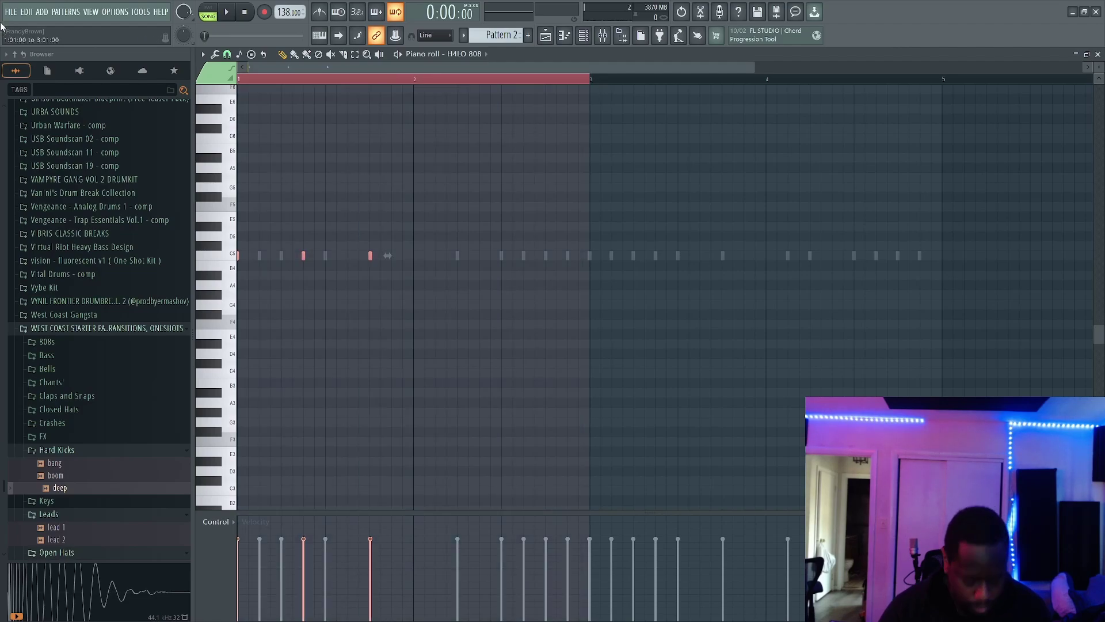
{"action": "key", "text": "ctrl+b"}
{"action": "key", "text": "space"}
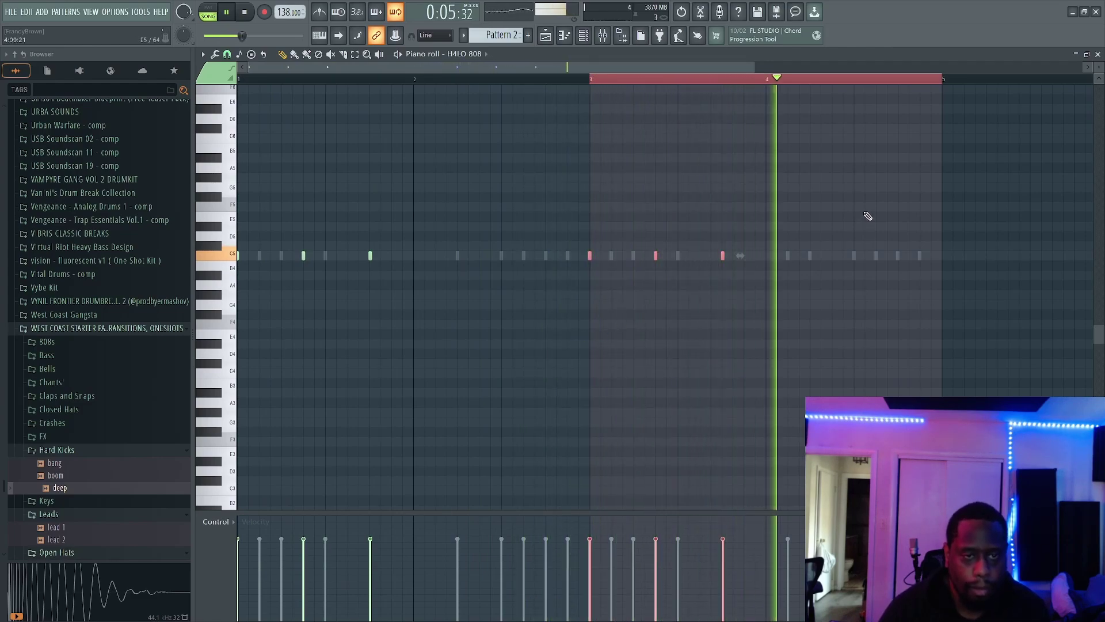
{"action": "key", "text": "space"}
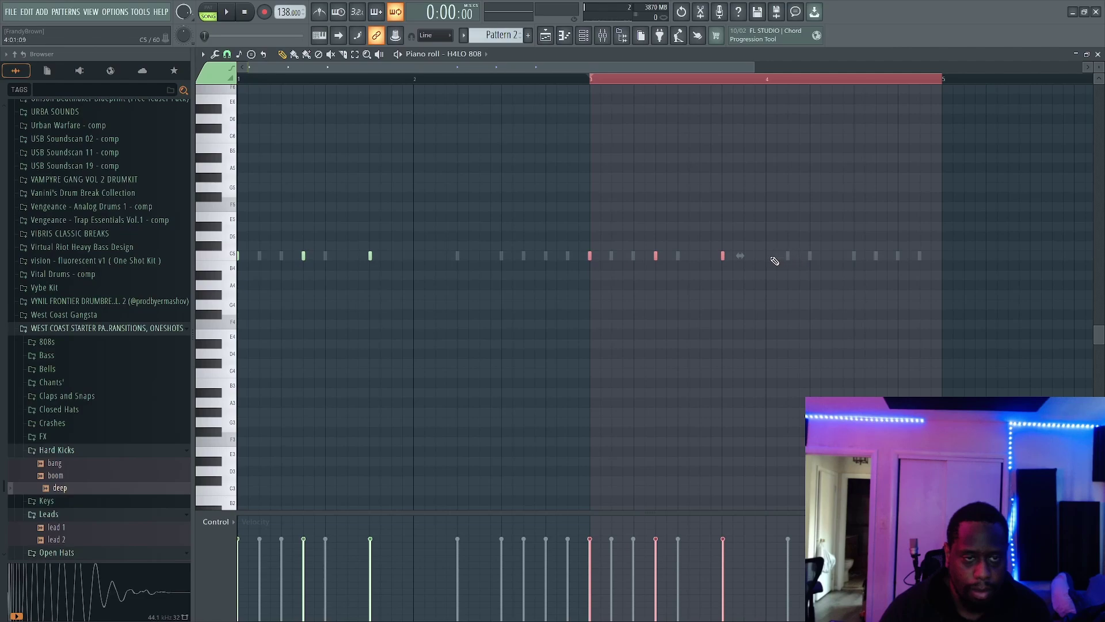
{"action": "key", "text": "space"}
{"action": "left_click", "coordinate": [595, 226]}
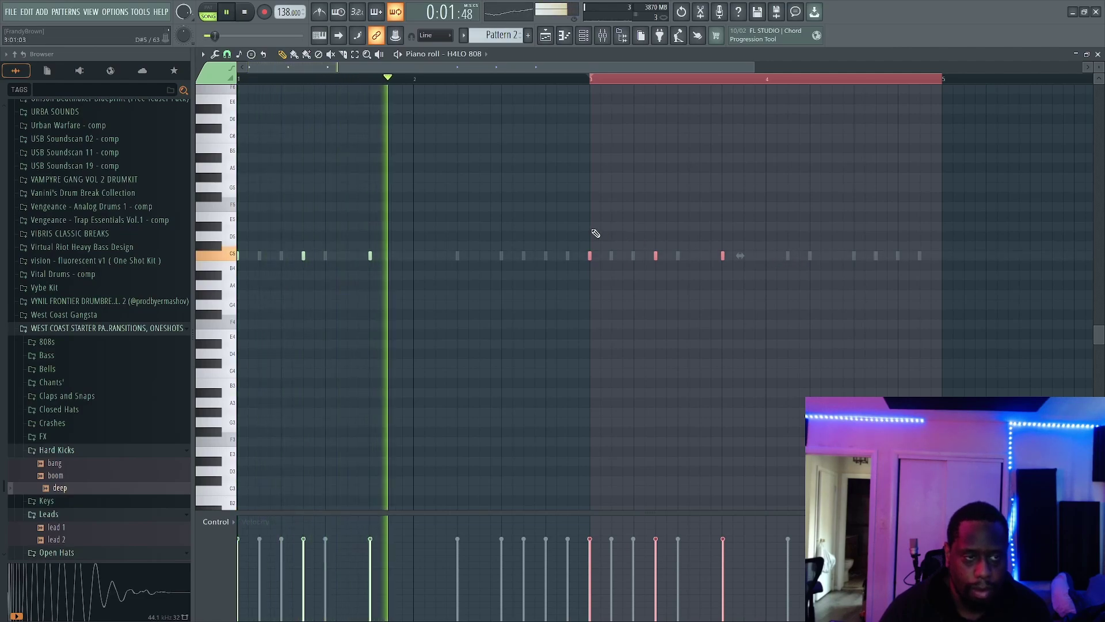
{"action": "right_click", "coordinate": [596, 227]}
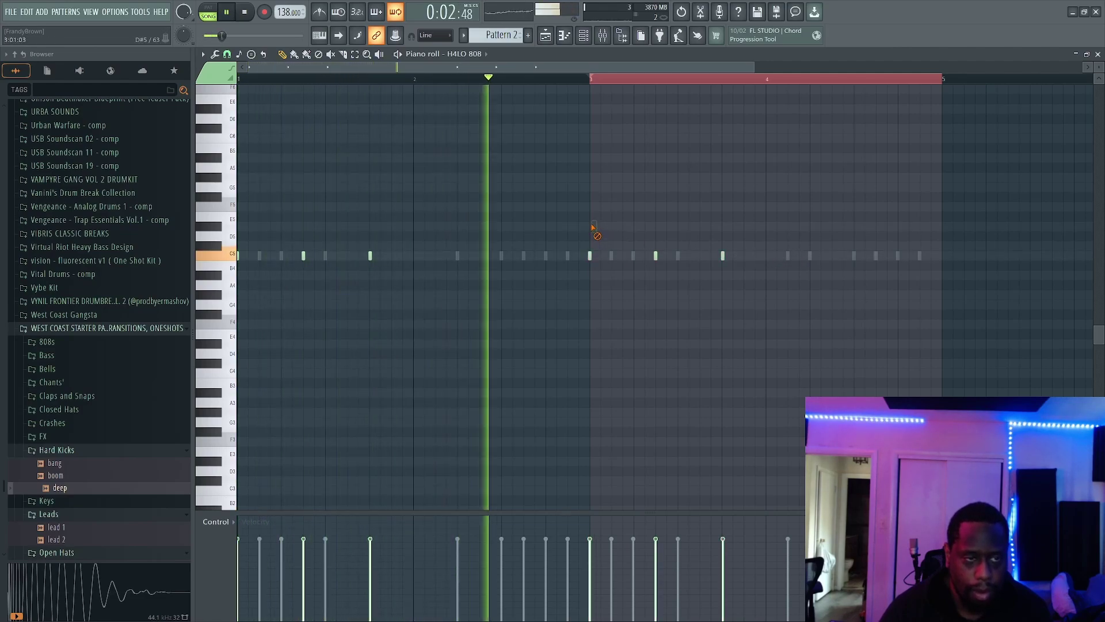
Add 808 notes at C5 on step 53 and D#5 on step 59, trying the line an octave higher, and replay with the channel rack open
{"action": "left_click", "coordinate": [787, 256]}
{"action": "right_click", "coordinate": [787, 256]}
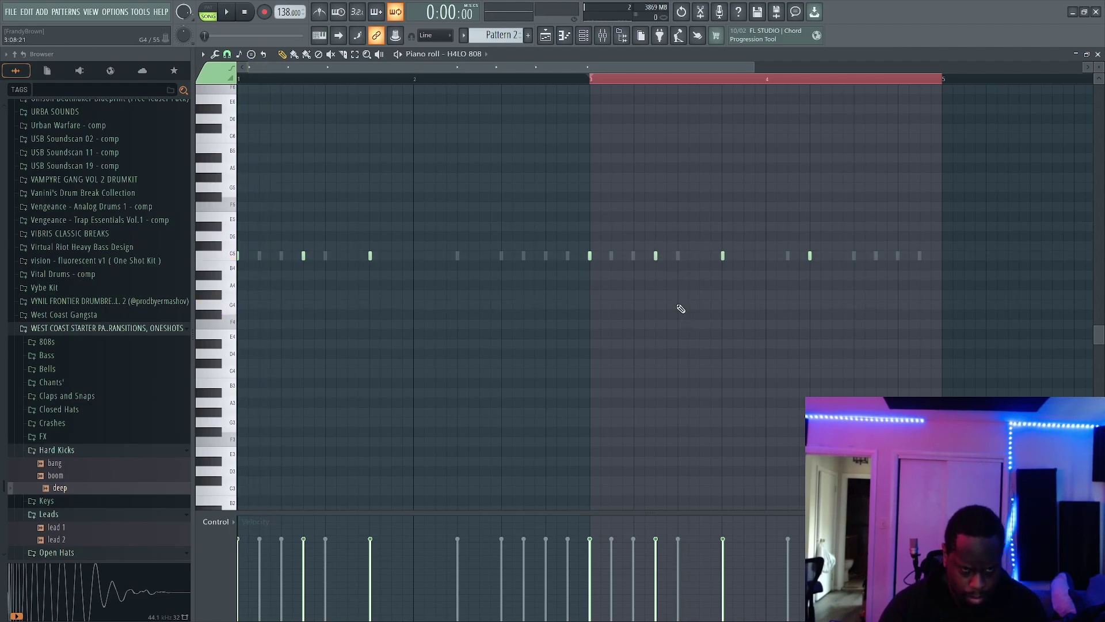
{"action": "key", "text": "space"}
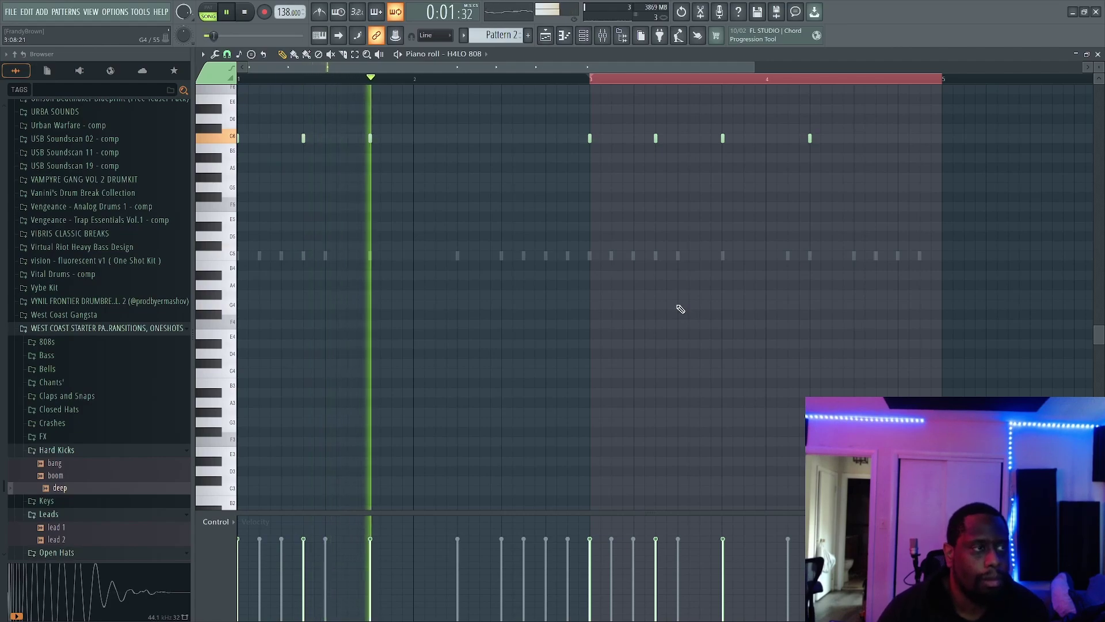
{"action": "scroll", "coordinate": [844, 205], "scroll_direction": "up", "scroll_amount": 3}
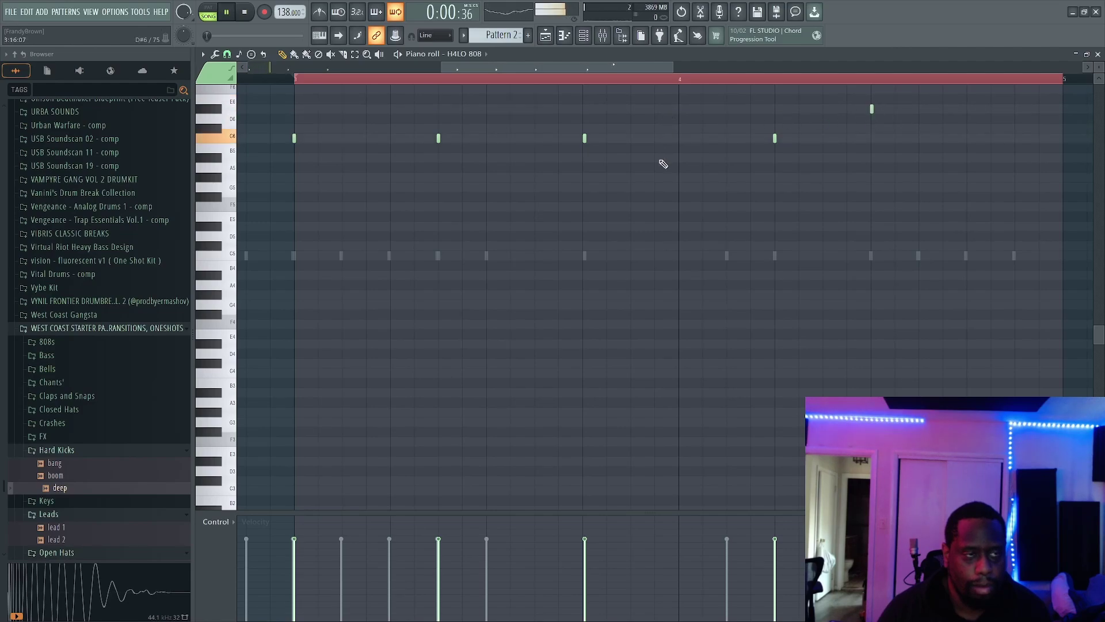
{"action": "scroll", "coordinate": [662, 302], "scroll_direction": "down", "scroll_amount": 3}
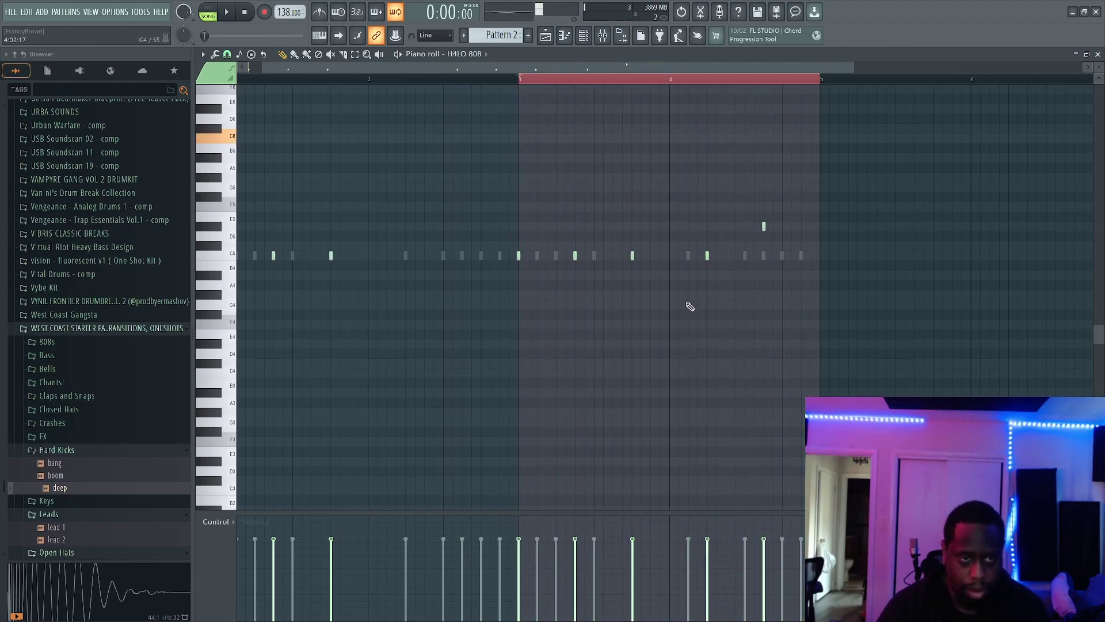
{"action": "left_click", "coordinate": [585, 40]}
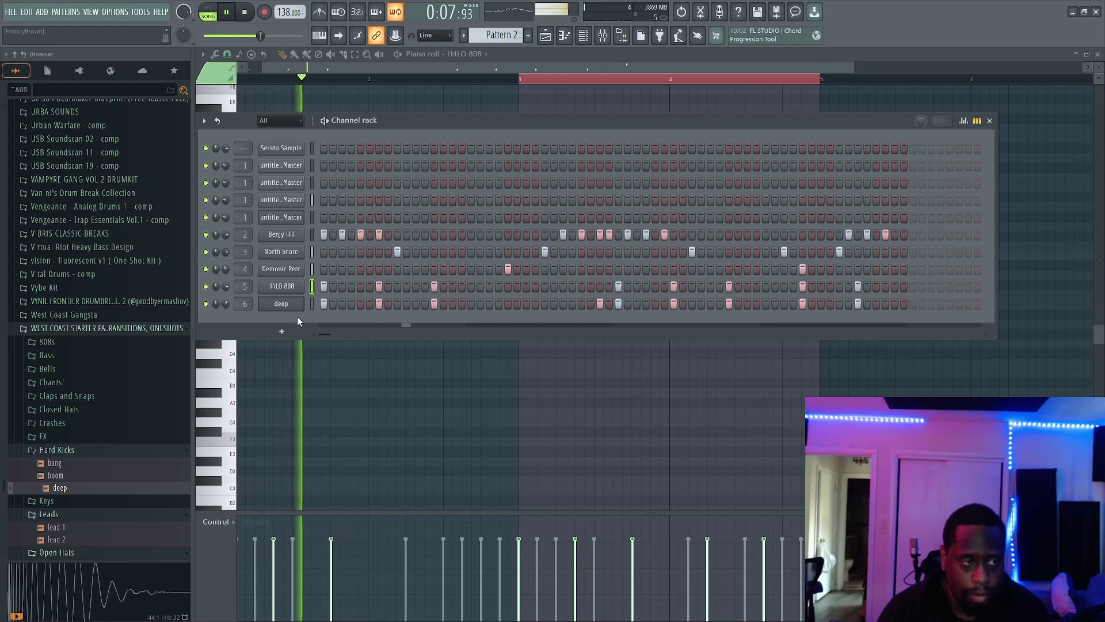
{"action": "key", "text": "space"}
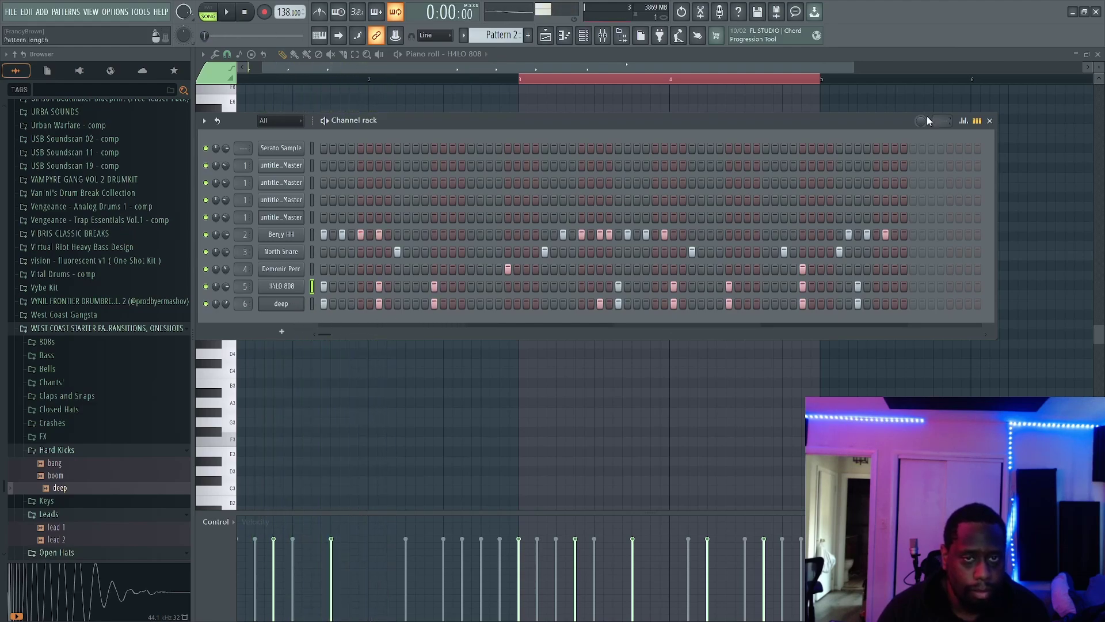
Open the Benjy HH channel's piano roll and duplicate its hi-hat notes from bars 1–4 into bars 5–8
{"action": "left_click_drag", "start_coordinate": [888, 257], "coordinate": [927, 265]}
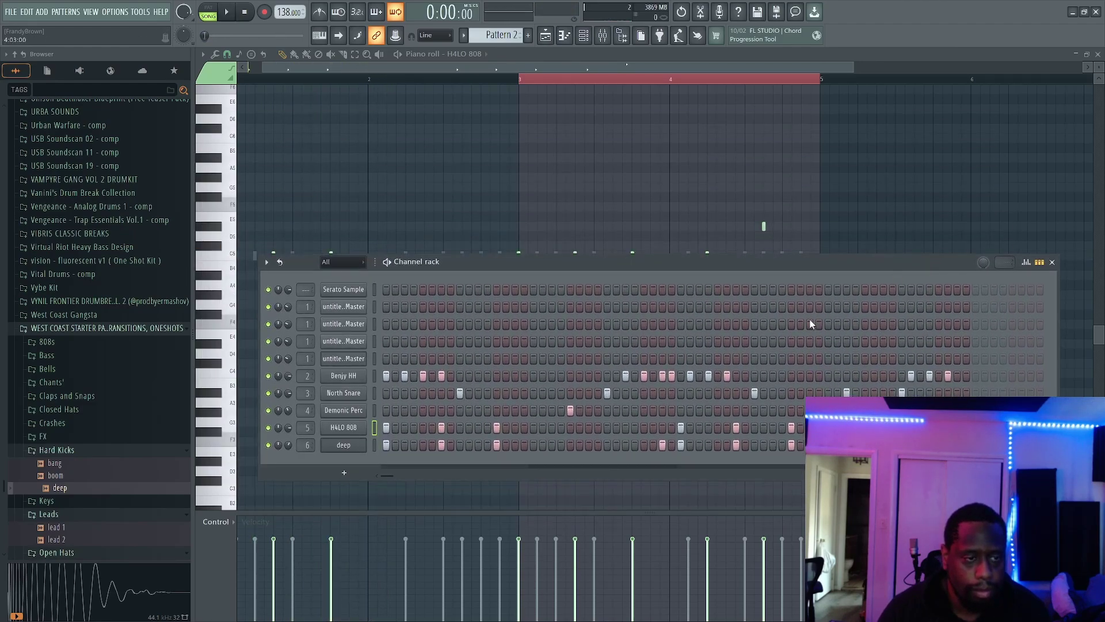
{"action": "right_click", "coordinate": [345, 377]}
{"action": "left_click", "coordinate": [389, 373]}
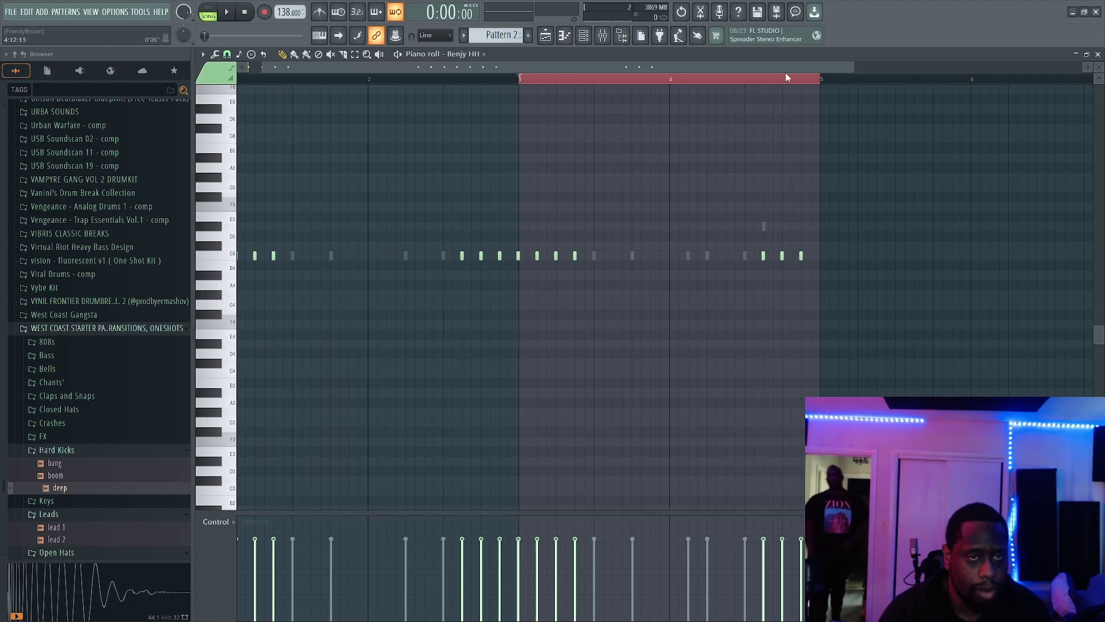
{"action": "key", "text": "ctrl+a"}
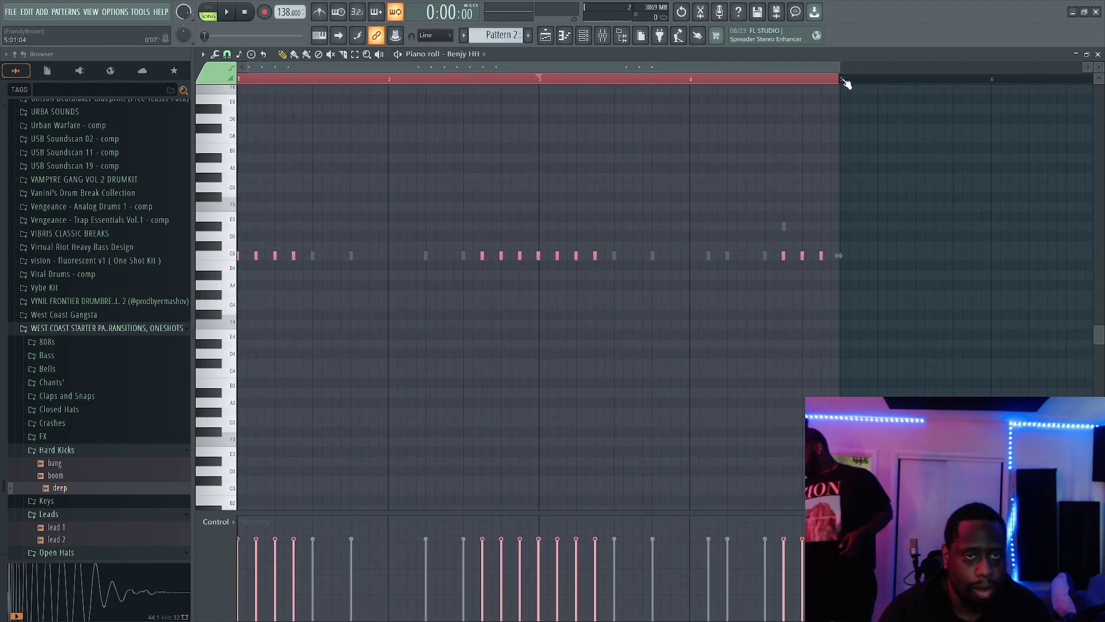
{"action": "left_click_drag", "start_coordinate": [845, 84], "coordinate": [2, 63]}
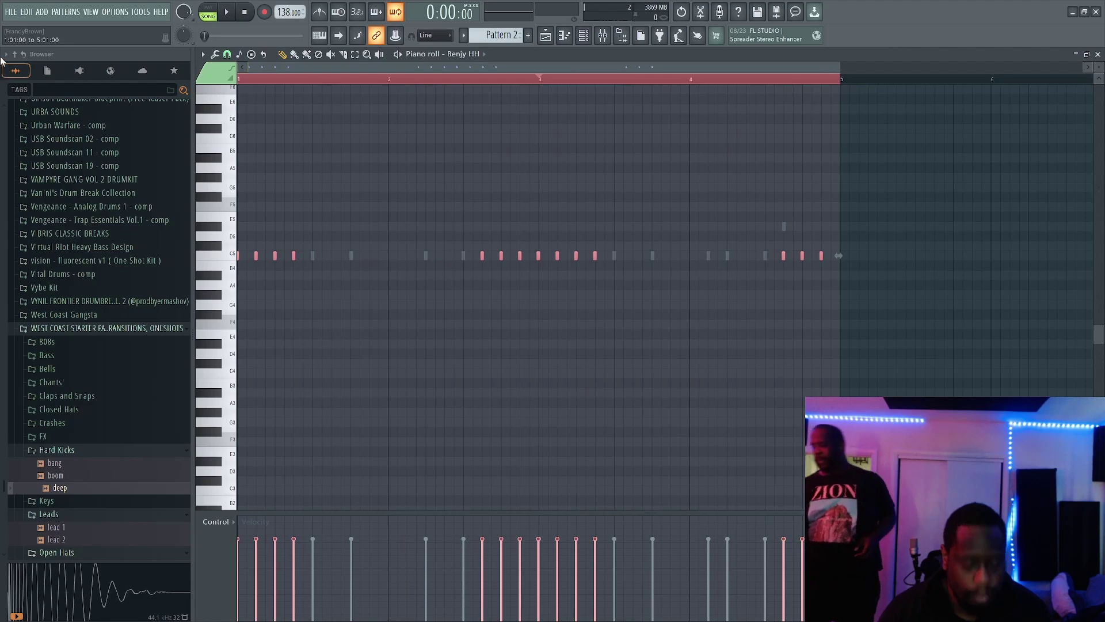
{"action": "key", "text": "ctrl+b"}
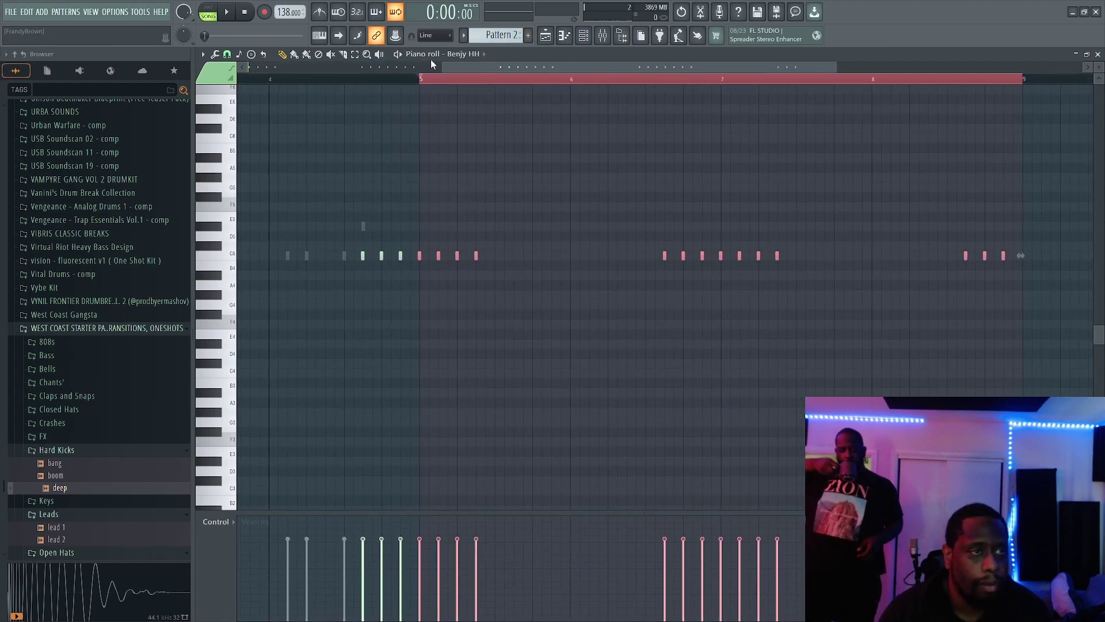
Switch the piano roll to the North Snare channel and duplicate its notes from bars 1–4 into bars 5–8
{"action": "left_click", "coordinate": [456, 55]}
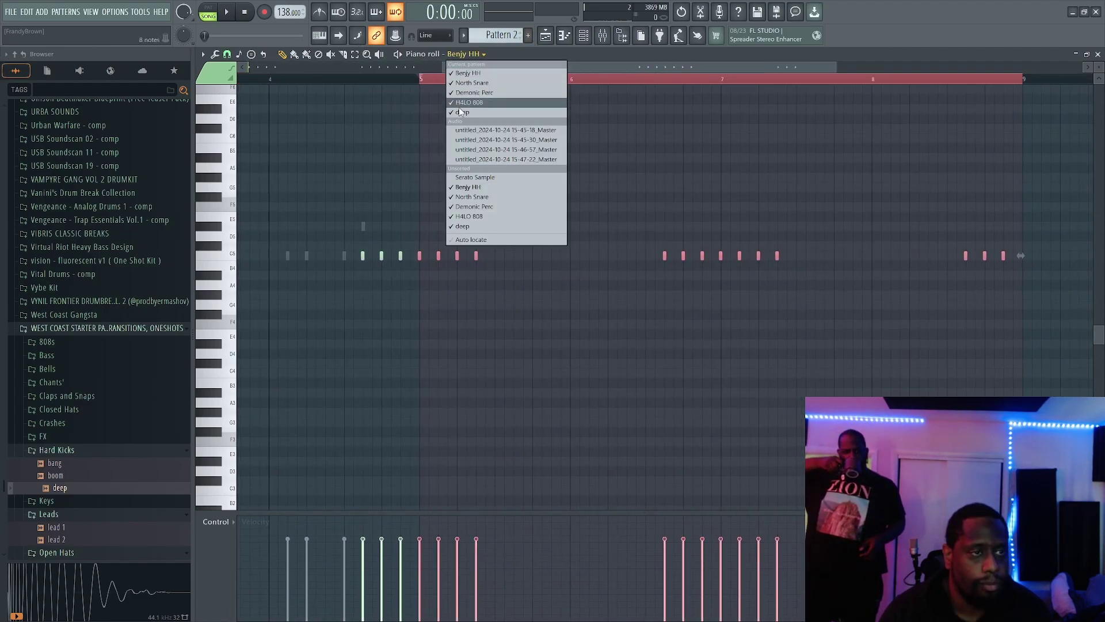
{"action": "left_click", "coordinate": [469, 196]}
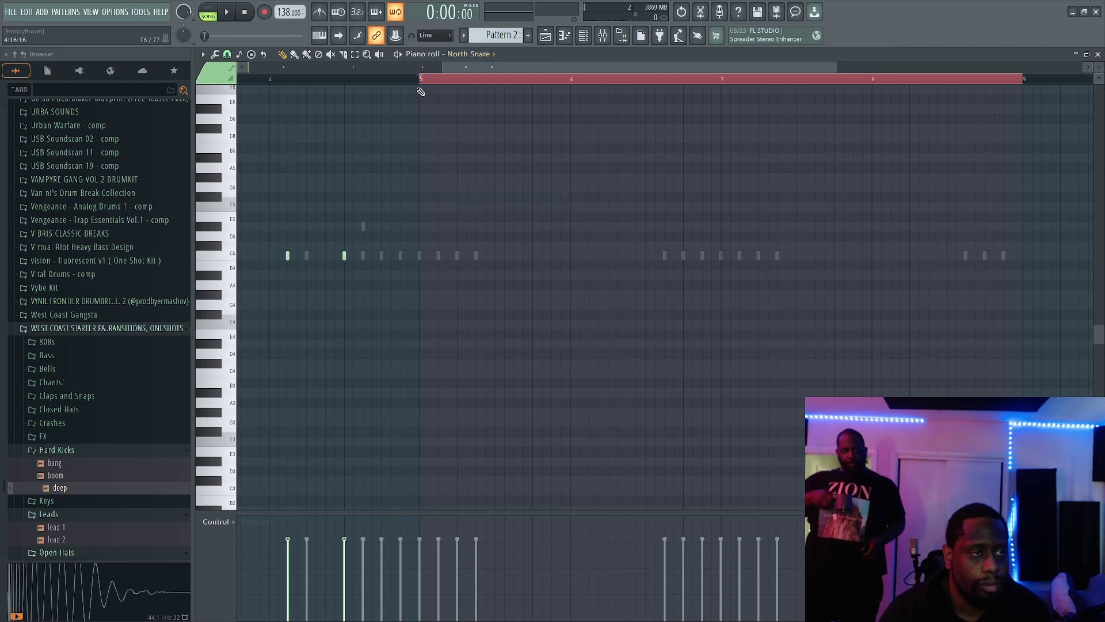
{"action": "left_click_drag", "start_coordinate": [424, 82], "coordinate": [65, 70]}
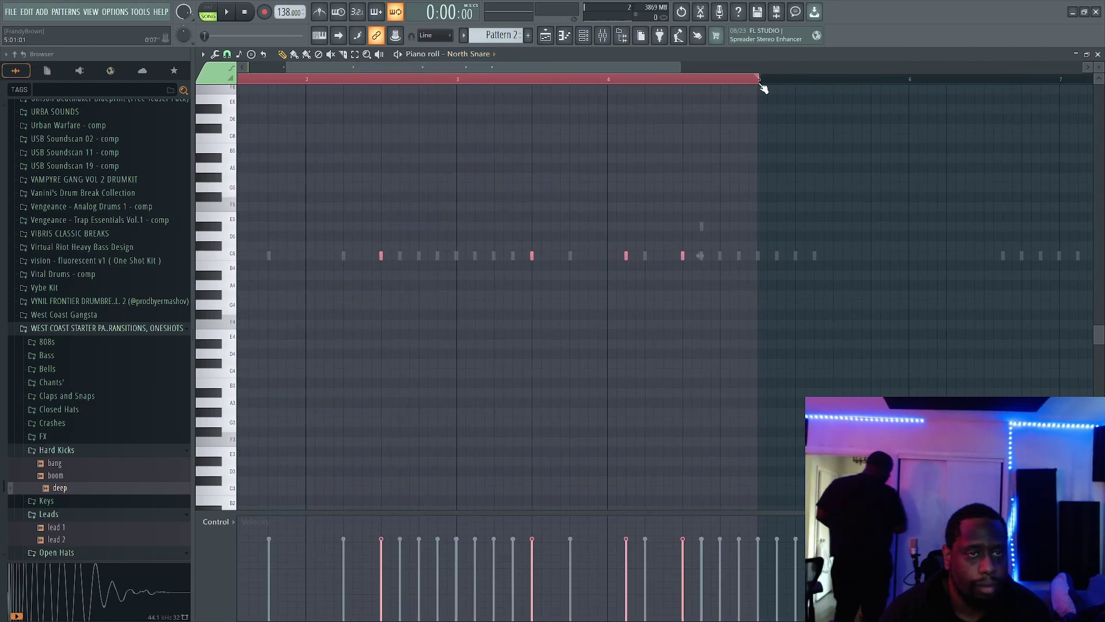
{"action": "left_click_drag", "start_coordinate": [762, 87], "coordinate": [62, 61]}
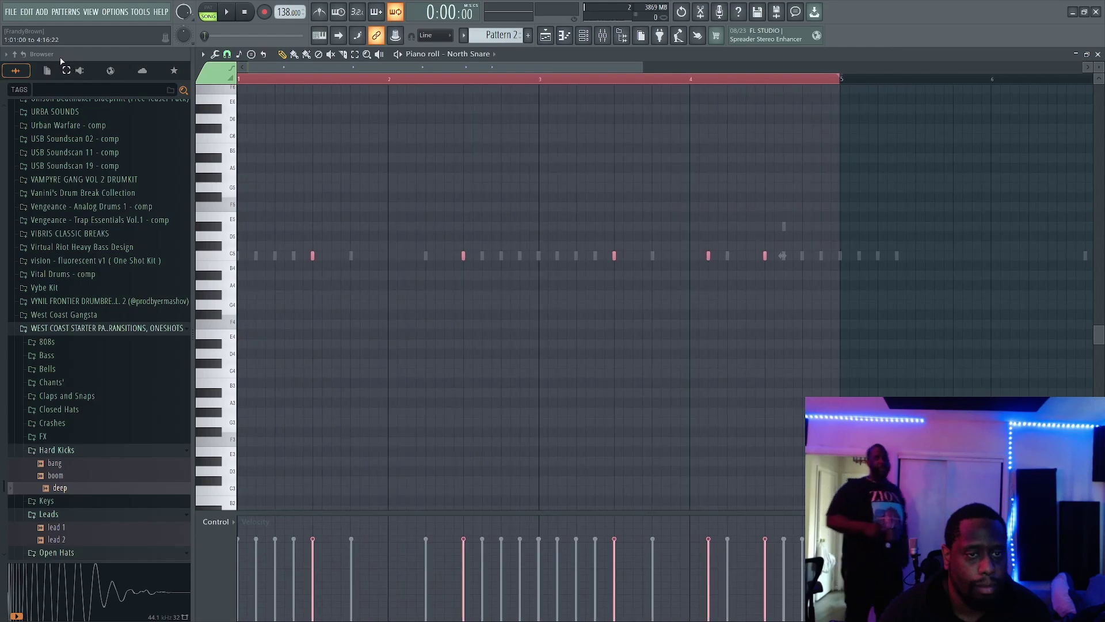
{"action": "key", "text": "ctrl+b"}
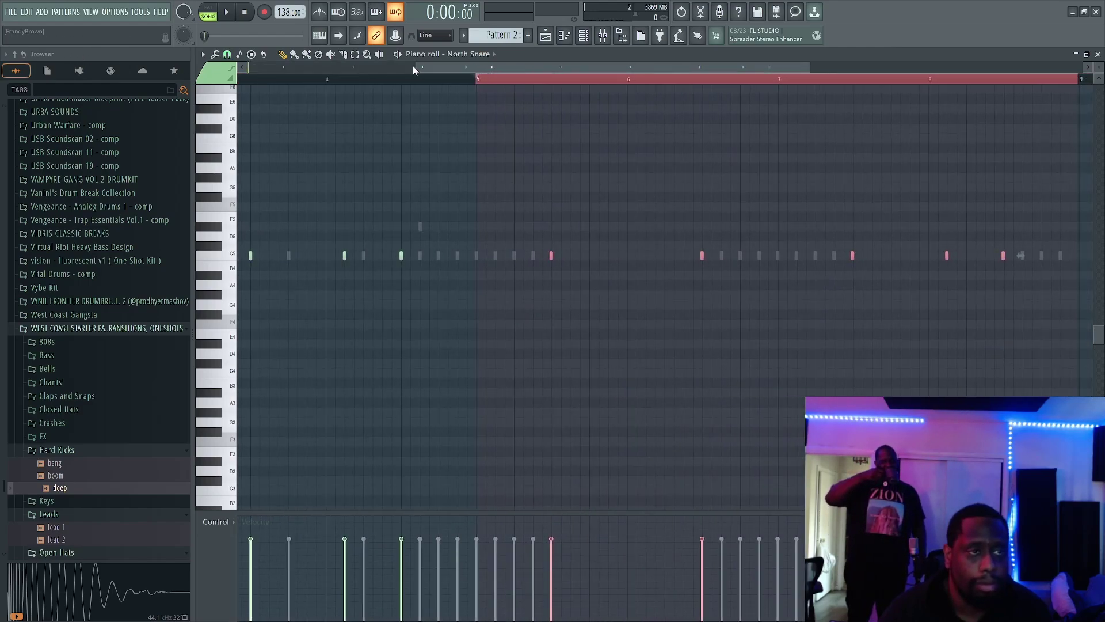
Switch the piano roll to the Demonic Perc channel and duplicate its notes from bars 1–4 into bars 5–8
{"action": "left_click", "coordinate": [464, 55]}
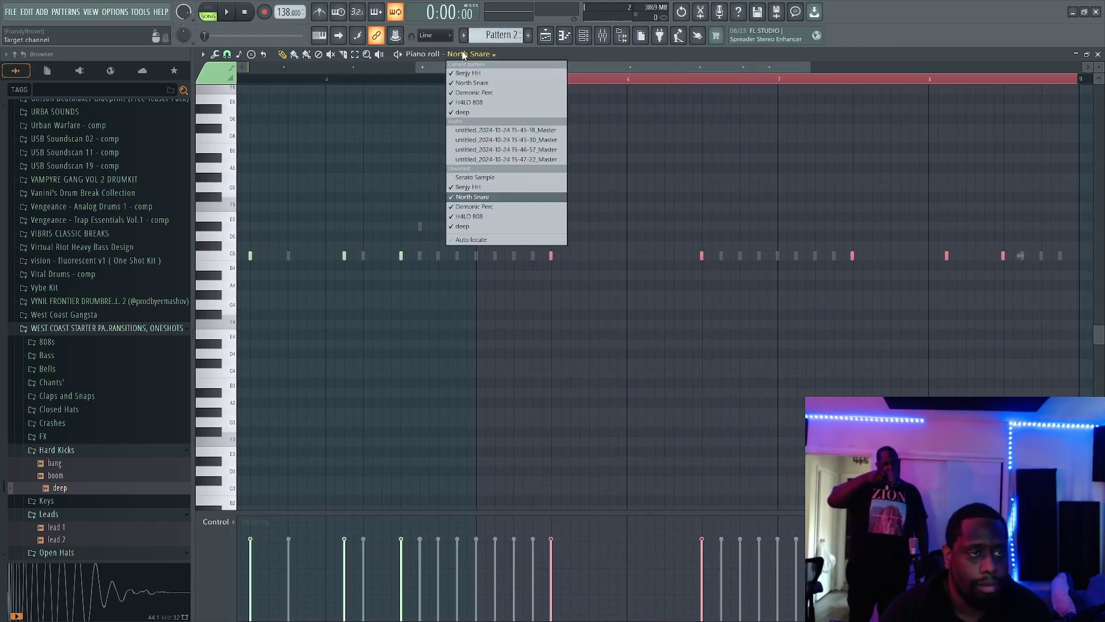
{"action": "left_click", "coordinate": [460, 206]}
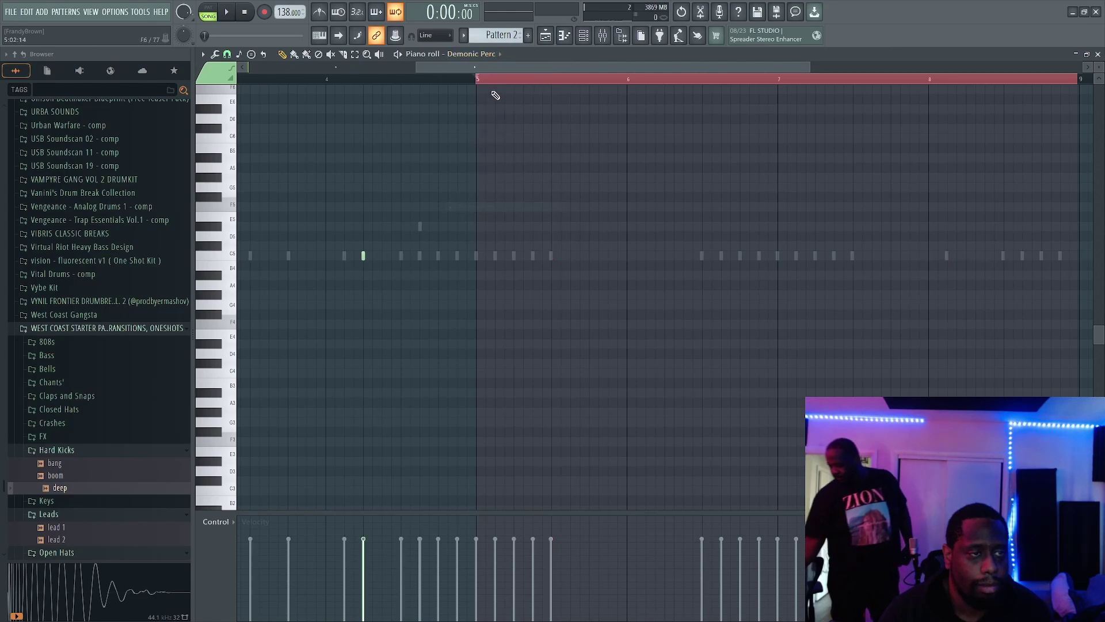
{"action": "left_click_drag", "start_coordinate": [506, 80], "coordinate": [221, 81]}
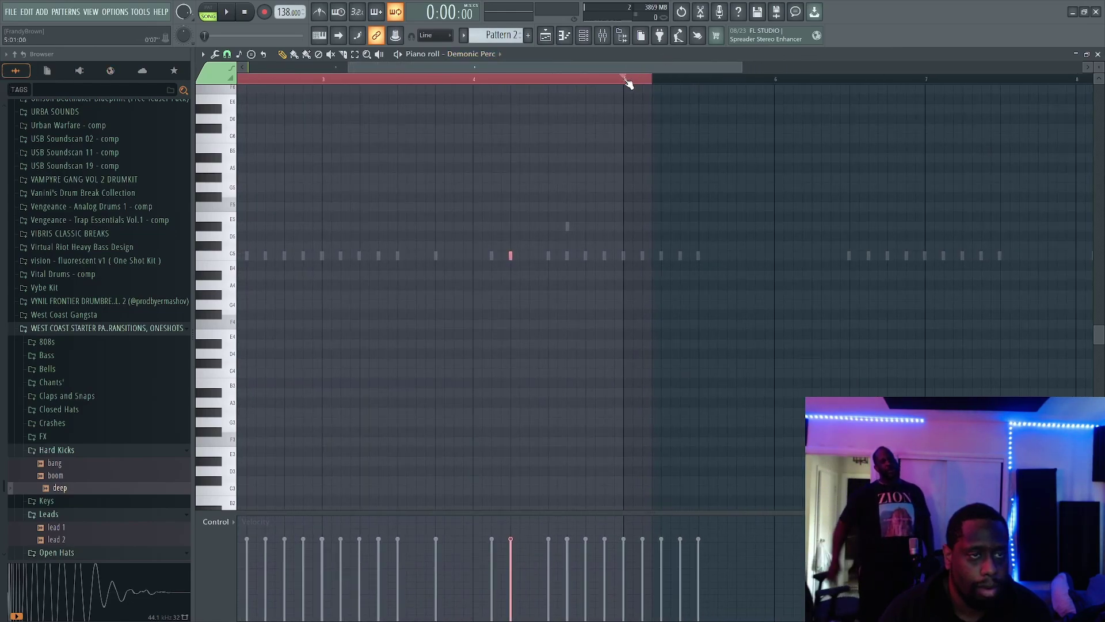
{"action": "left_click_drag", "start_coordinate": [628, 84], "coordinate": [100, 57]}
{"action": "key", "text": "ctrl+b"}
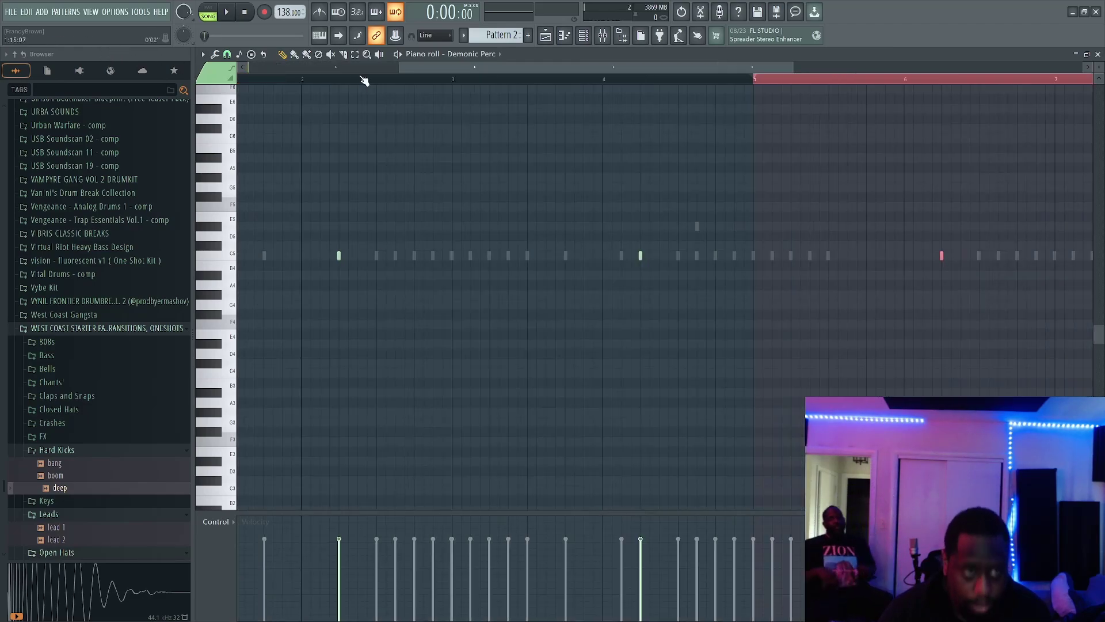
Duplicate the H4LO 808 notes of bars 1–4 into bars 5–8, transpose the copies up four semitones to E5 and G5, and play back
{"action": "left_click", "coordinate": [593, 44]}
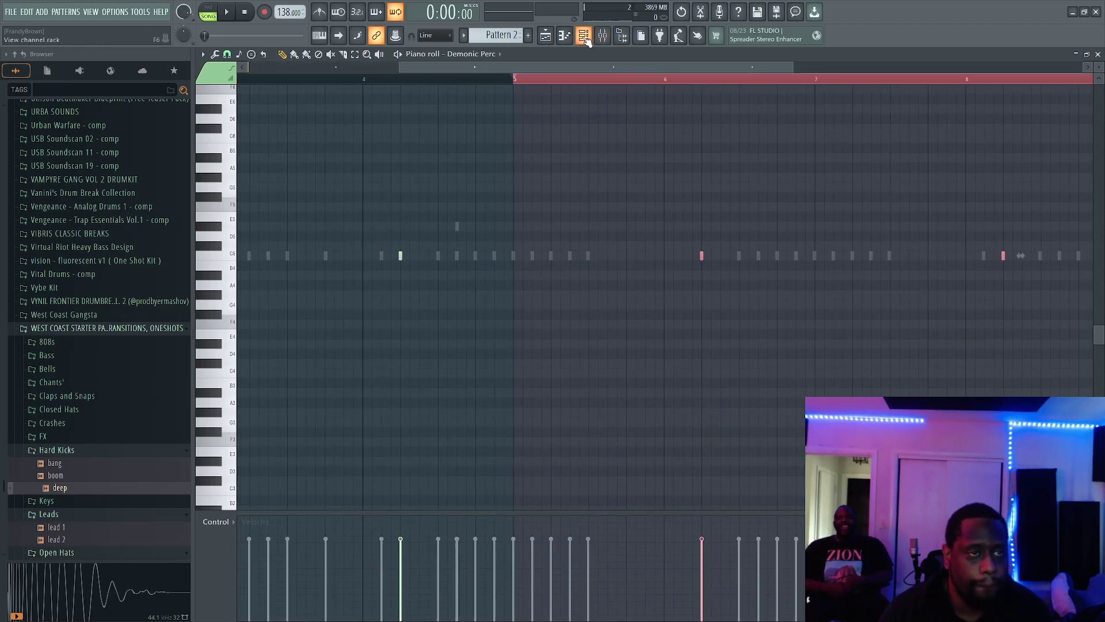
{"action": "left_click", "coordinate": [483, 54]}
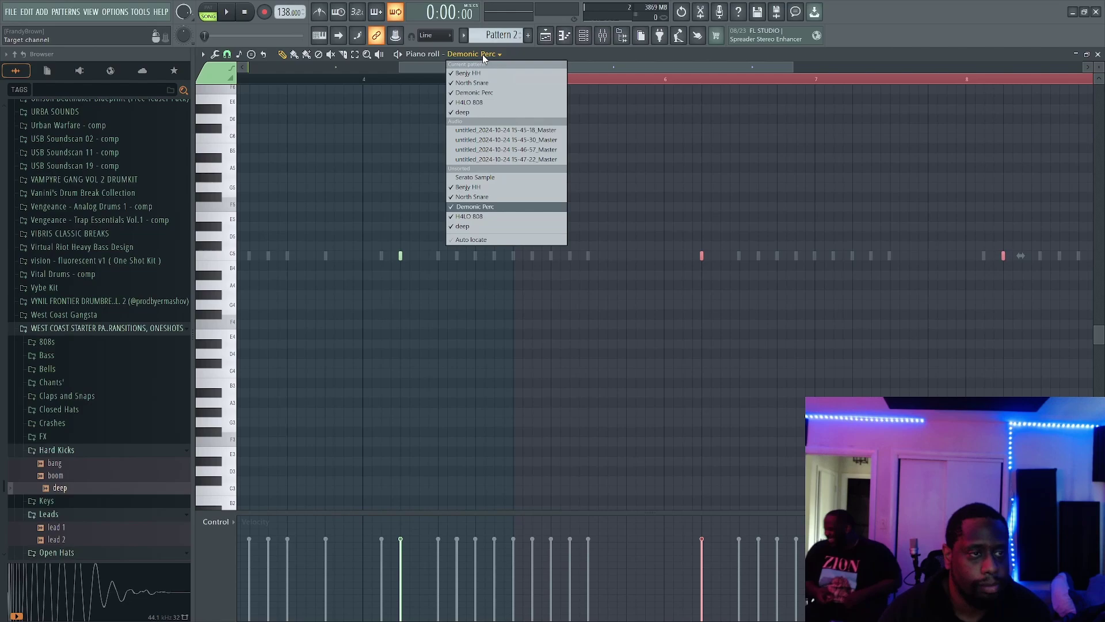
{"action": "left_click", "coordinate": [480, 218]}
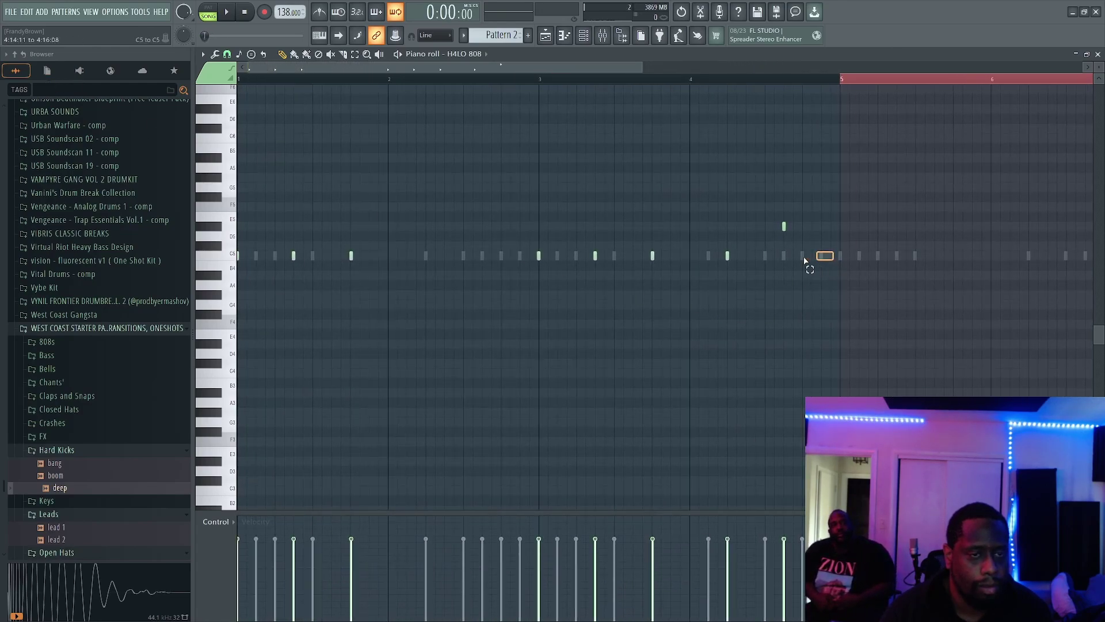
{"action": "left_click_drag", "start_coordinate": [805, 260], "coordinate": [239, 123]}
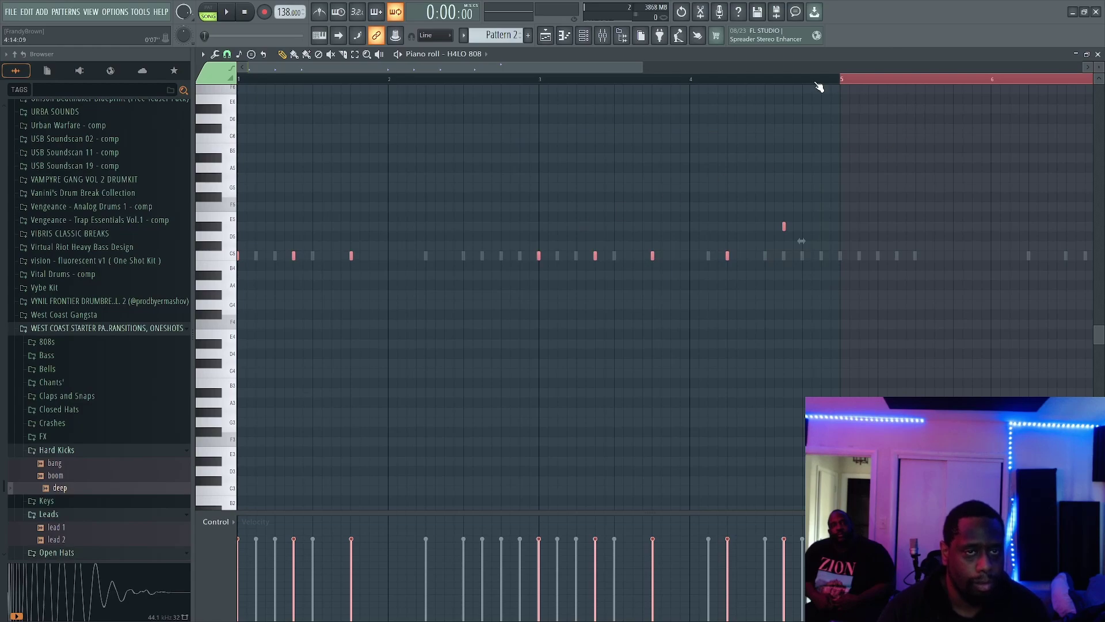
{"action": "left_click_drag", "start_coordinate": [845, 84], "coordinate": [238, 80]}
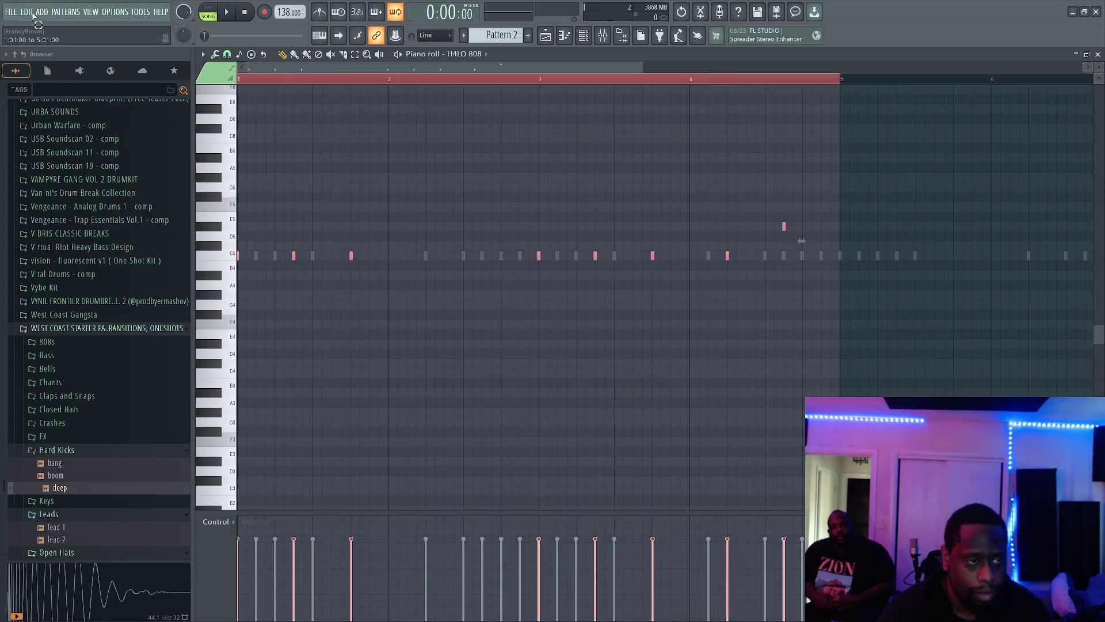
{"action": "key", "text": "ctrl+b"}
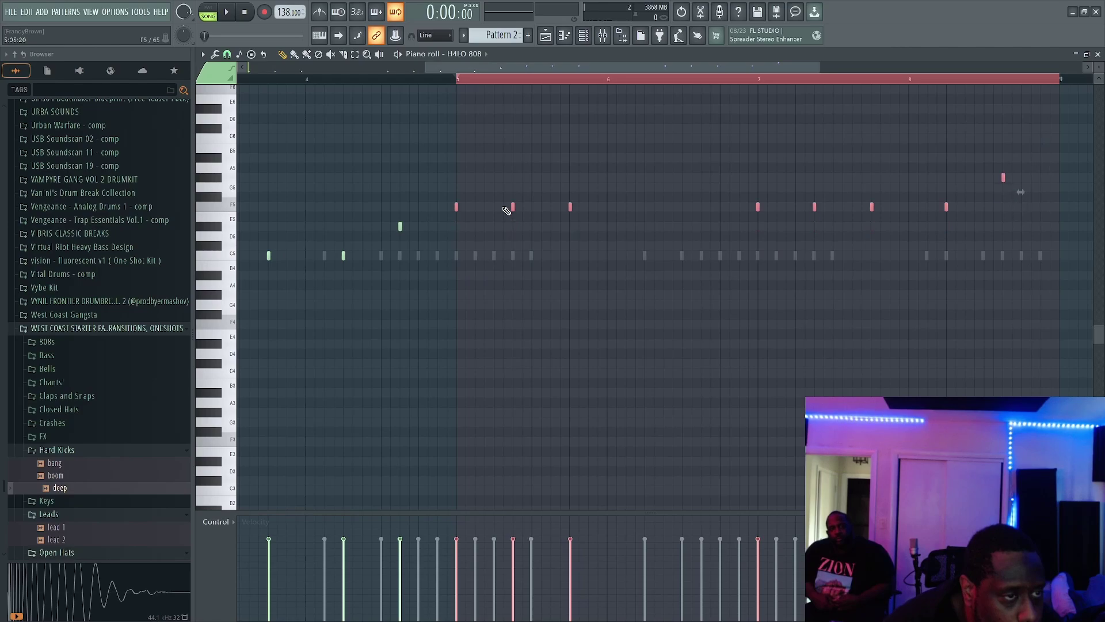
{"action": "key", "text": "Down"}
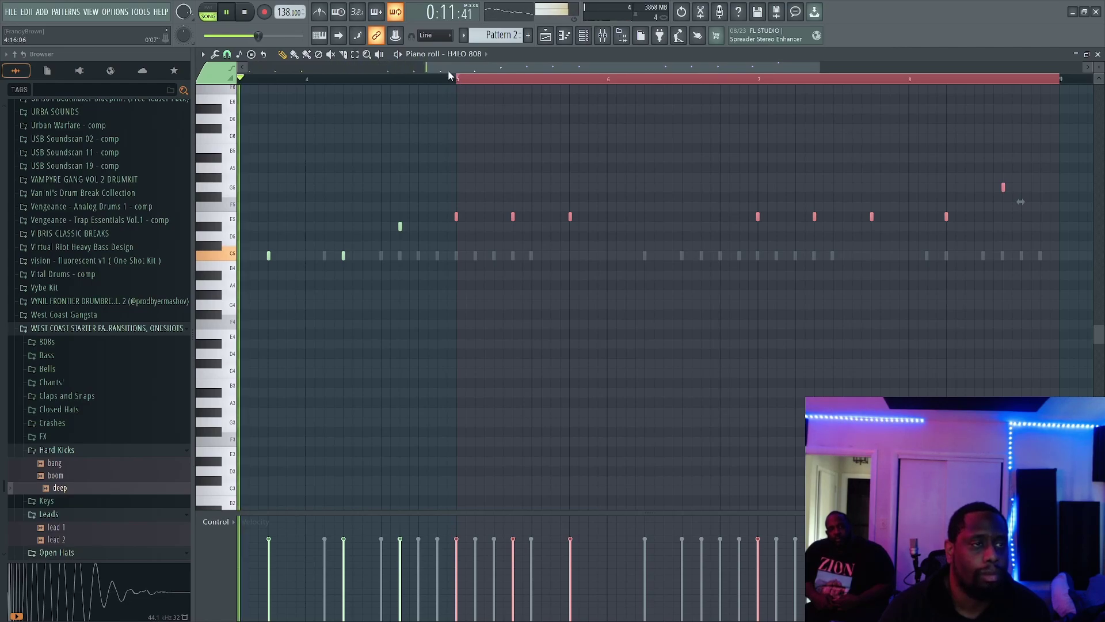
{"action": "key", "text": "space"}
Delete the second Pattern 2 clip from Track 5 in the playlist and replay the arrangement from the start
{"action": "left_click", "coordinate": [547, 36]}
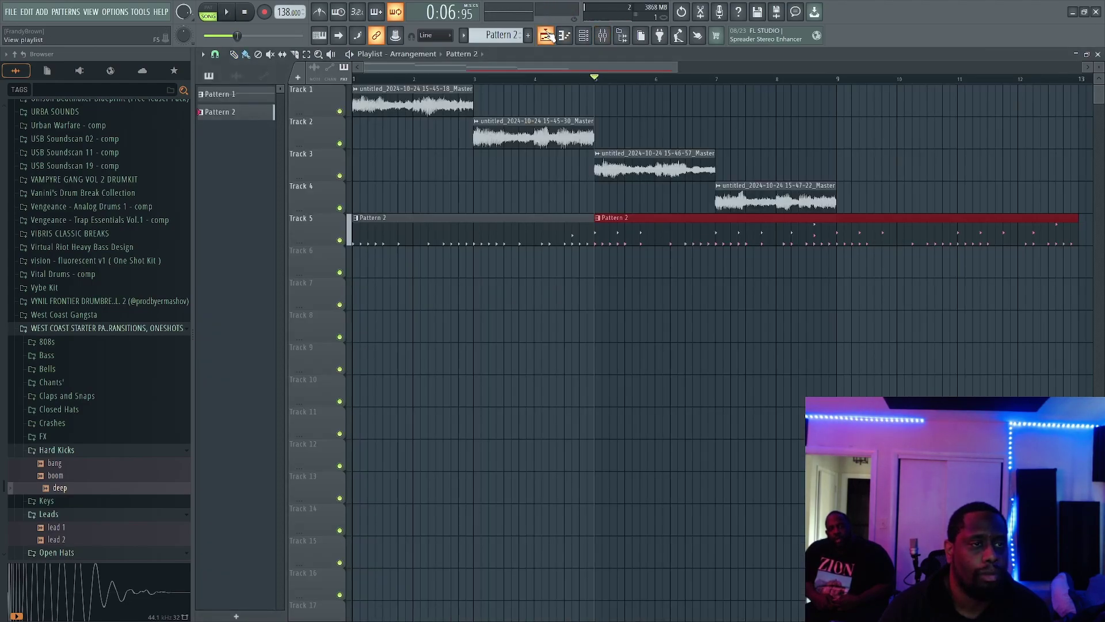
{"action": "right_click", "coordinate": [698, 240]}
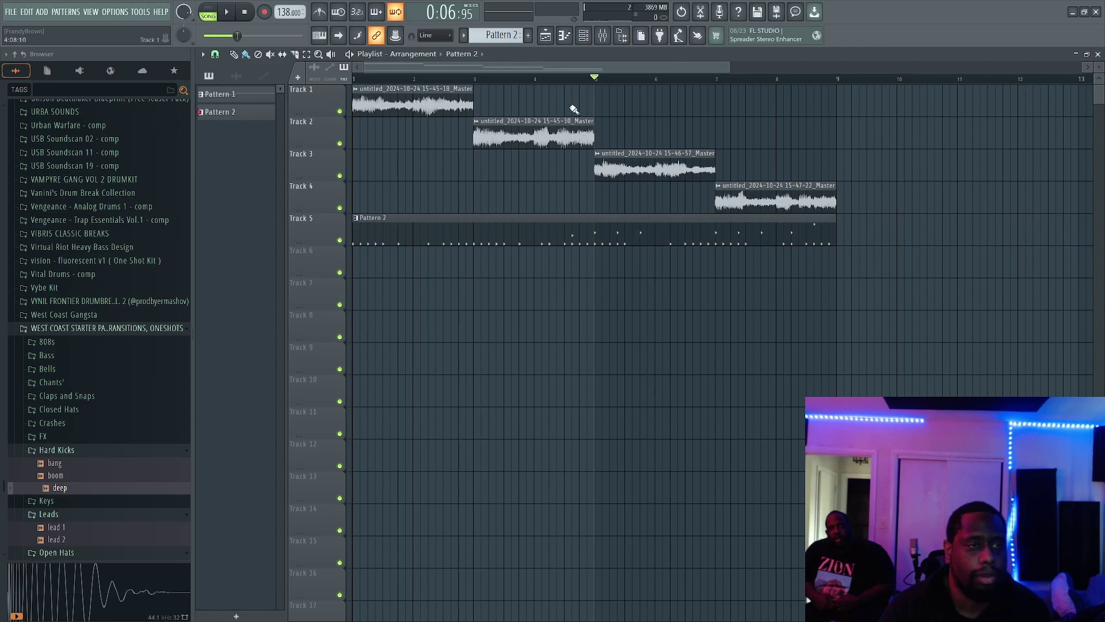
{"action": "key", "text": "space"}
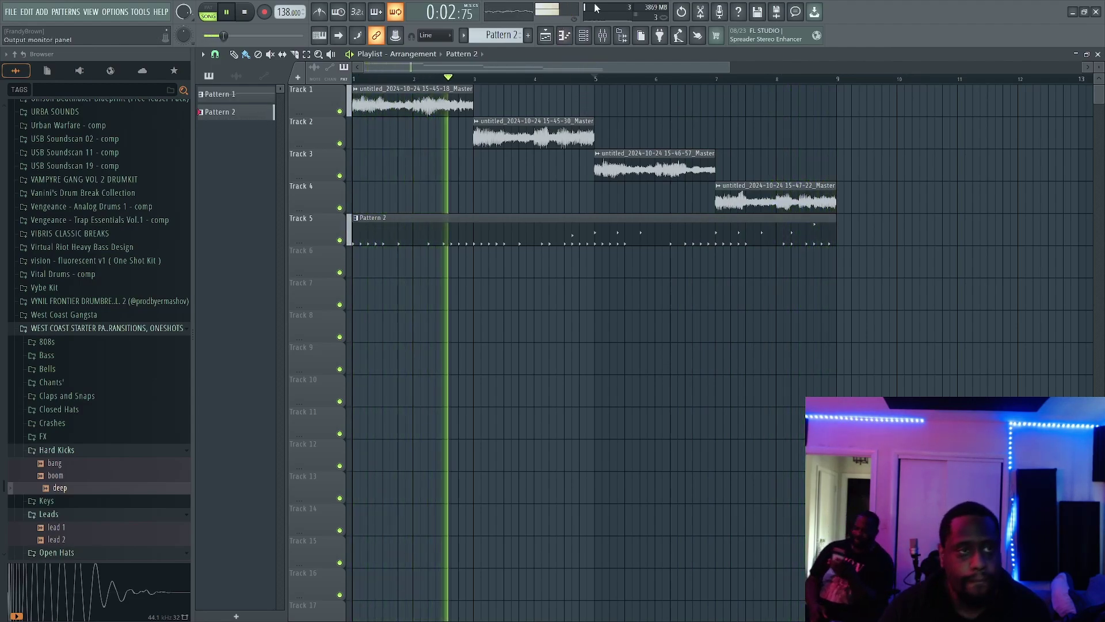
Open the deep kick channel's piano roll, duplicate its notes from bars 1–4 into bars 5–8, and play back the result
{"action": "left_click", "coordinate": [584, 36]}
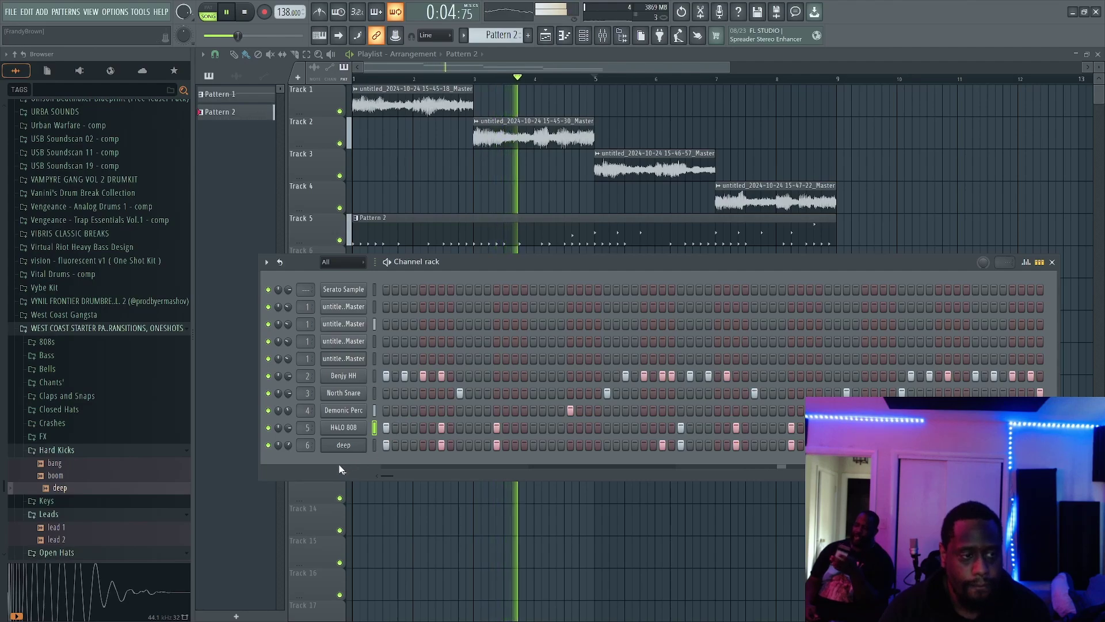
{"action": "left_click", "coordinate": [345, 447]}
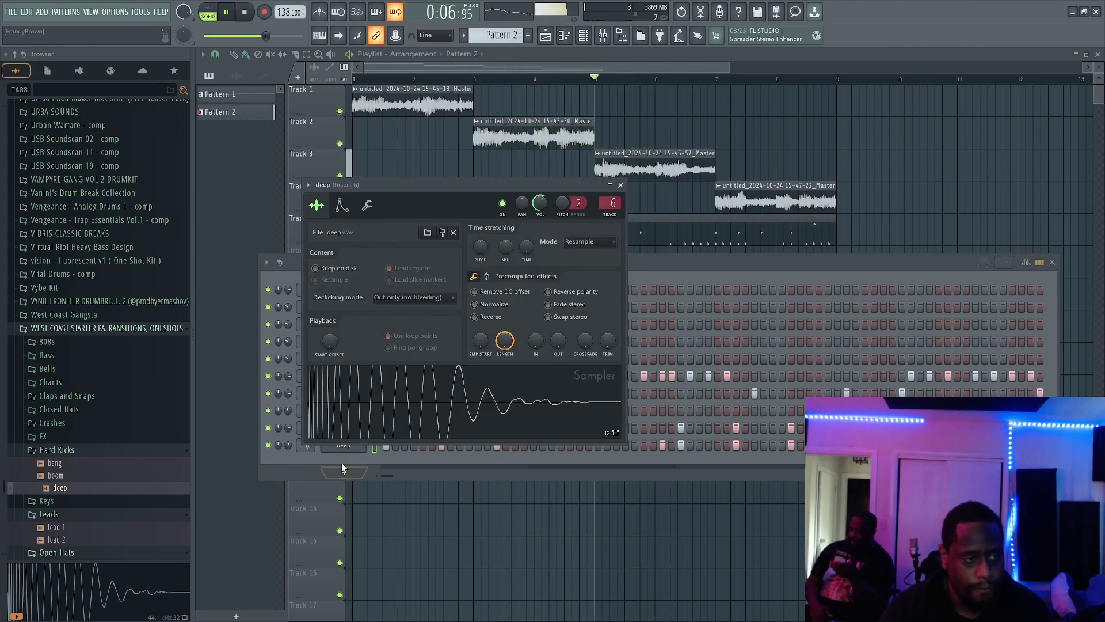
{"action": "right_click", "coordinate": [353, 451]}
{"action": "left_click", "coordinate": [388, 444]}
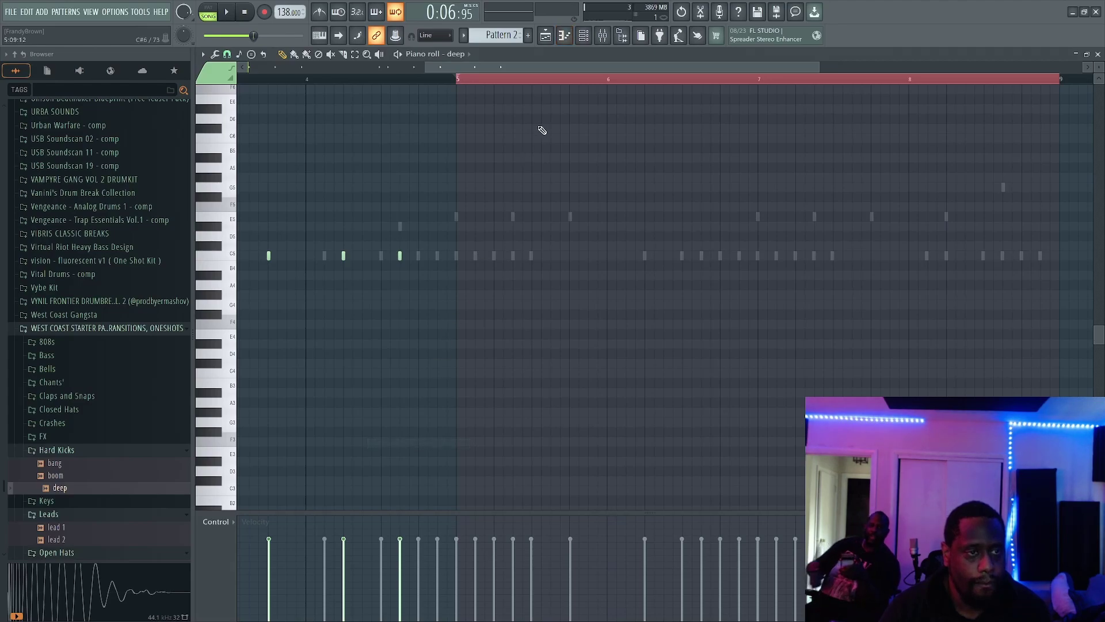
{"action": "left_click_drag", "start_coordinate": [496, 83], "coordinate": [2, 91]}
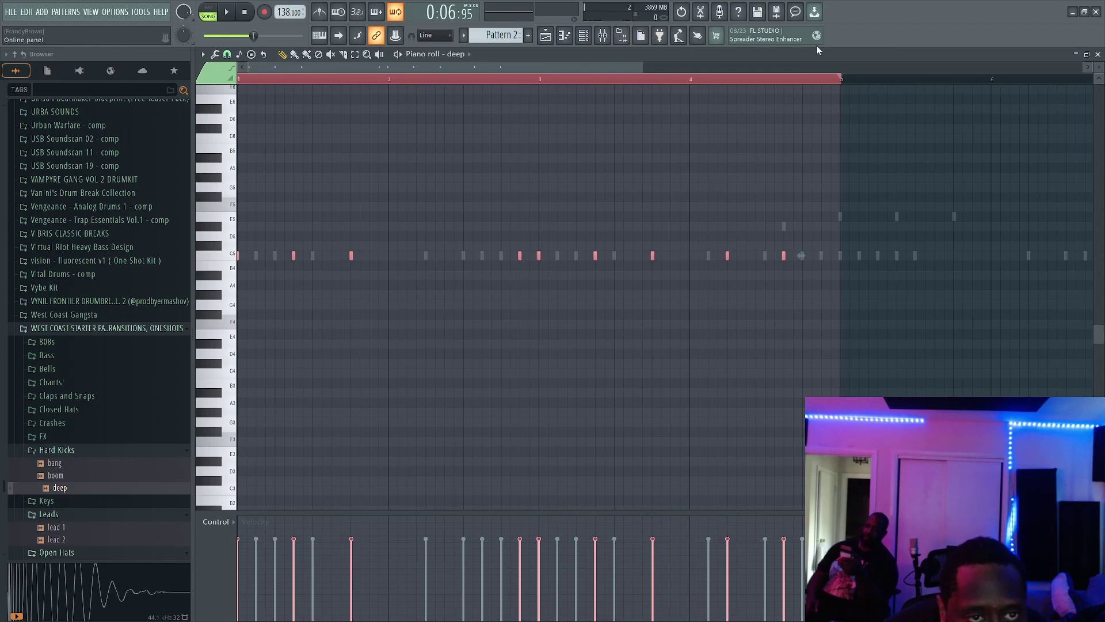
{"action": "left_click_drag", "start_coordinate": [843, 86], "coordinate": [450, 84]}
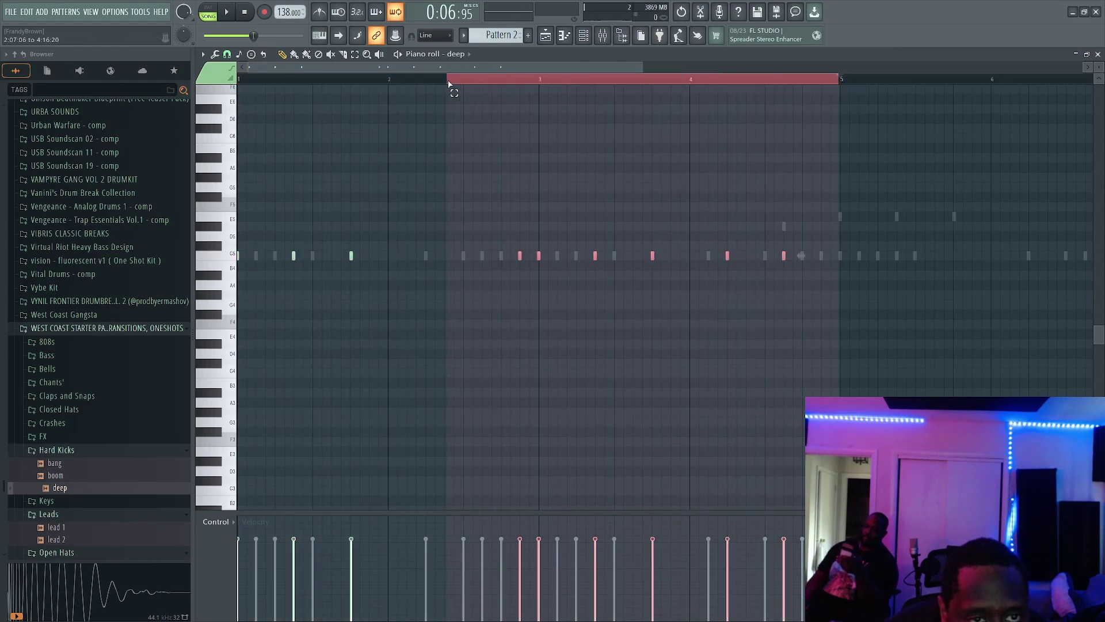
{"action": "scroll", "coordinate": [832, 84], "scroll_direction": "up", "scroll_amount": 3}
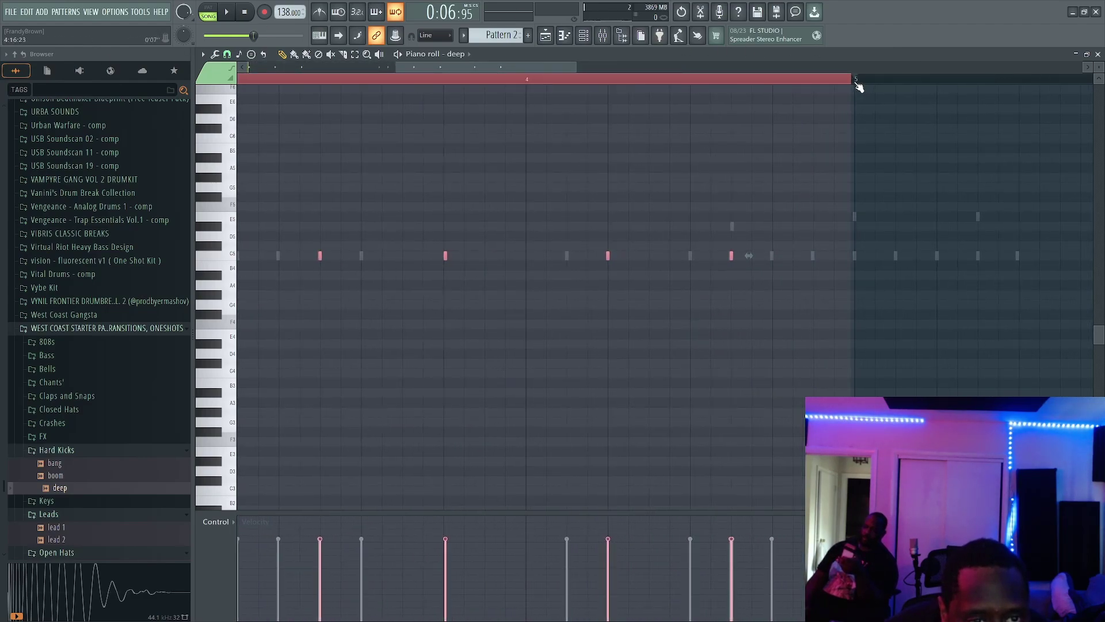
{"action": "left_click_drag", "start_coordinate": [857, 85], "coordinate": [34, 63]}
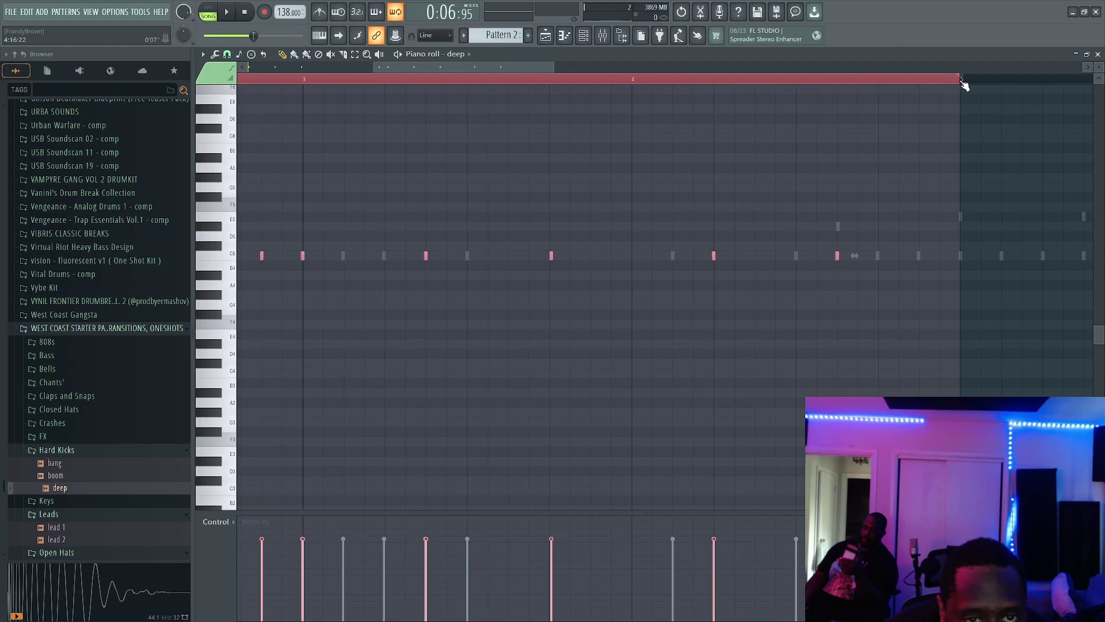
{"action": "left_click", "coordinate": [965, 83]}
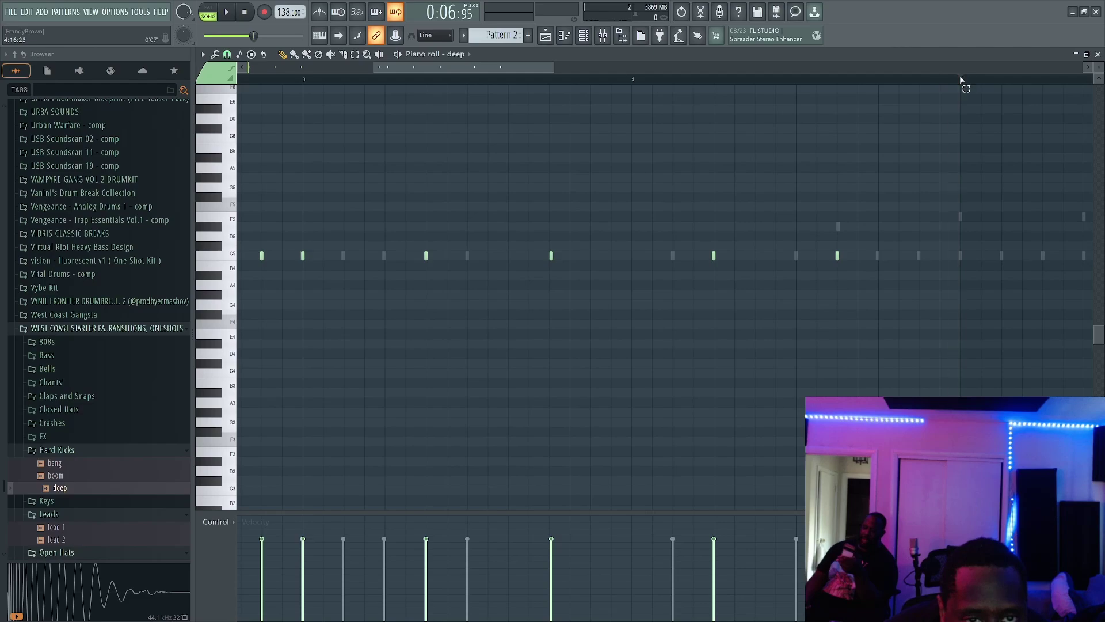
{"action": "left_click_drag", "start_coordinate": [873, 78], "coordinate": [132, 57]}
{"action": "key", "text": "space"}
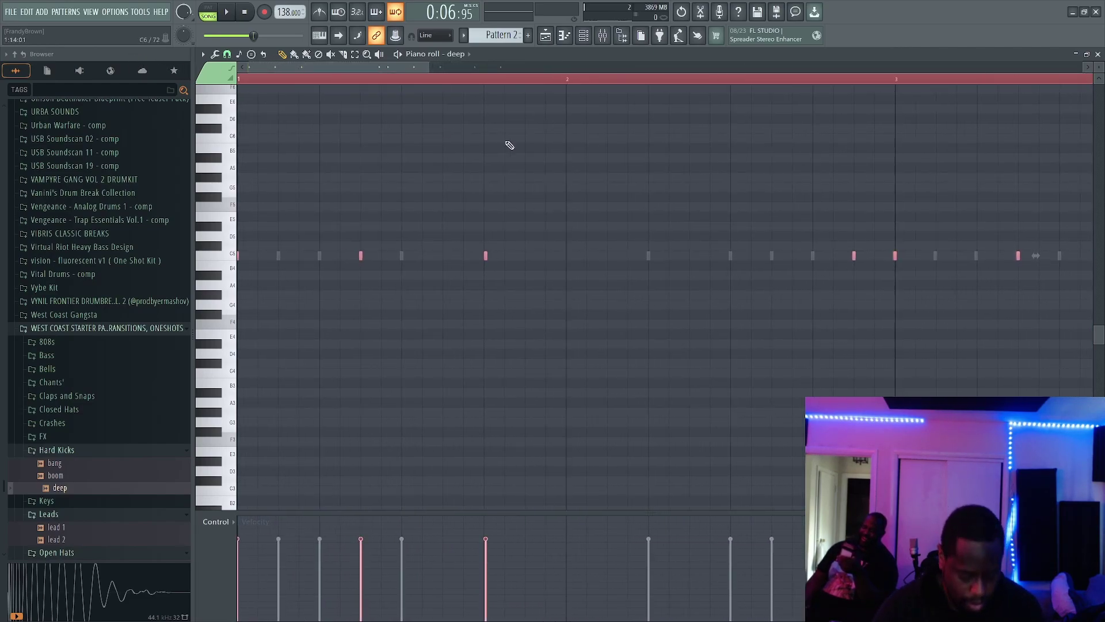
{"action": "scroll", "coordinate": [583, 344], "scroll_direction": "down", "scroll_amount": 5}
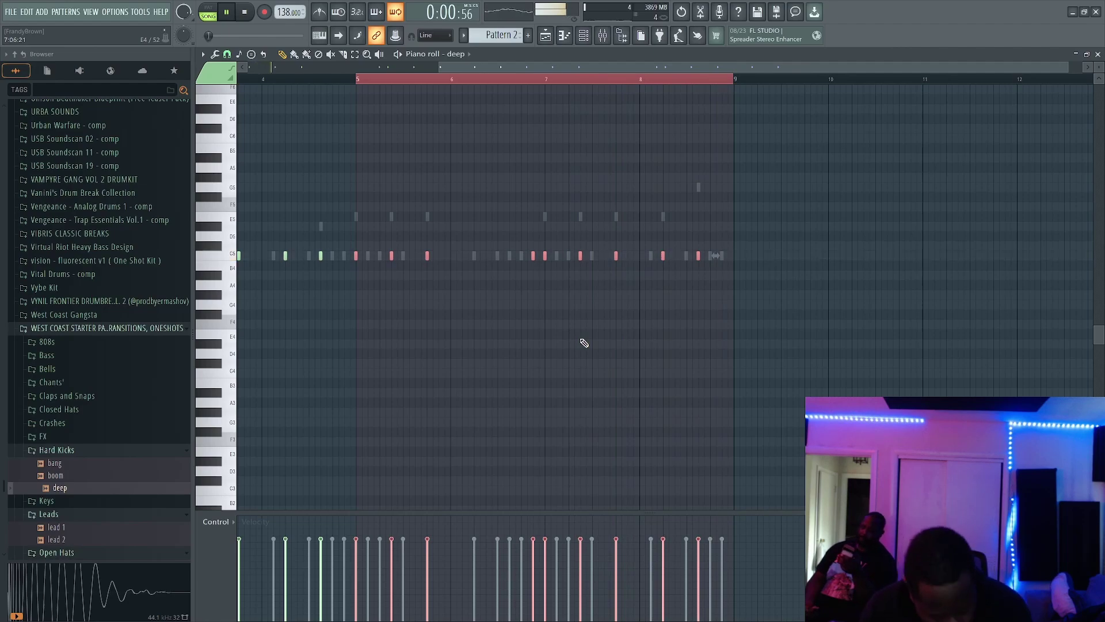
Save the project in the Projects folder as a zipped song file named Nullify
{"action": "key", "text": "ctrl+s"}
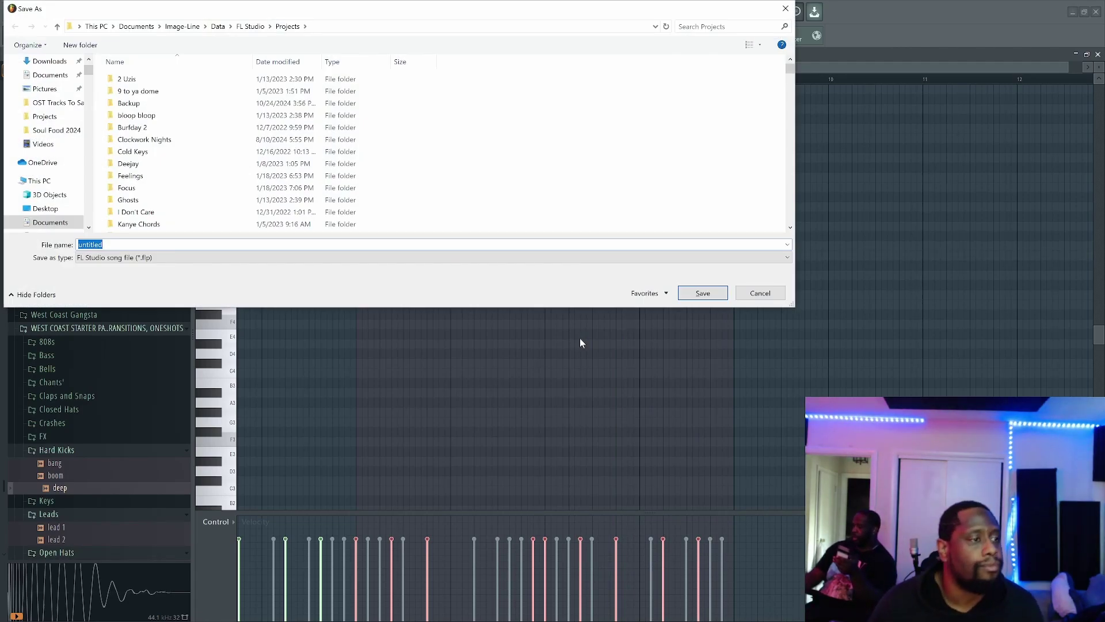
{"action": "left_click", "coordinate": [518, 258]}
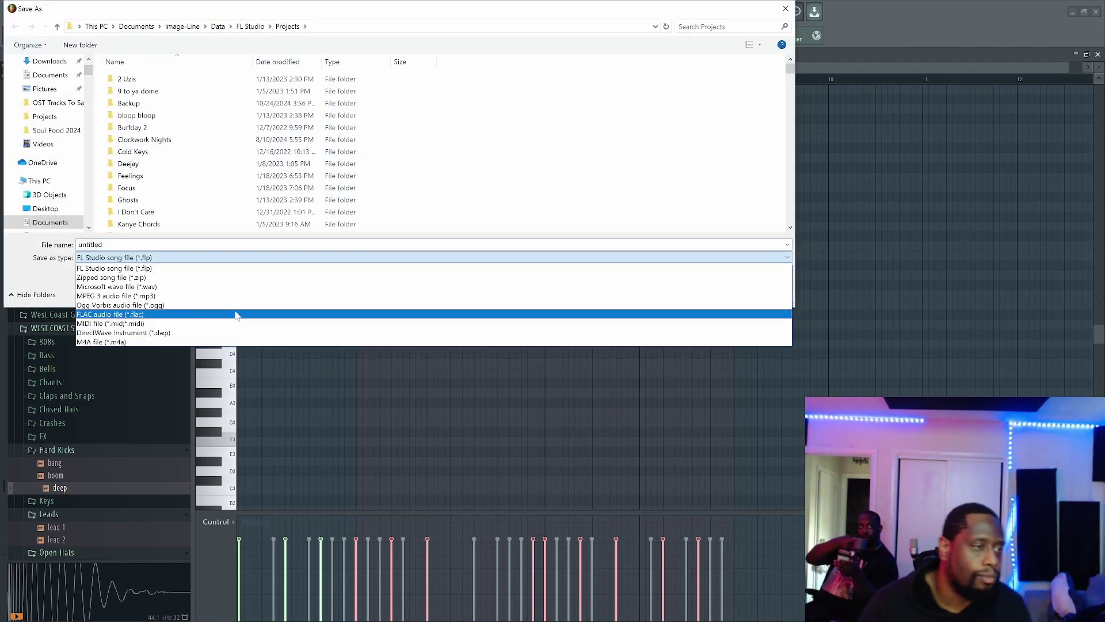
{"action": "left_click", "coordinate": [230, 277]}
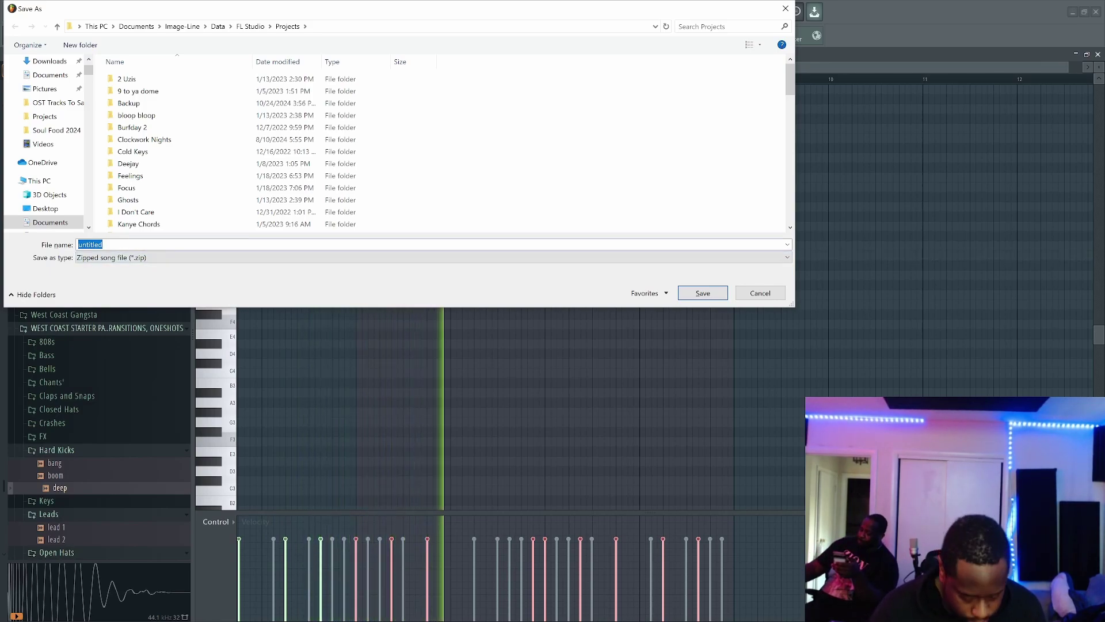
{"action": "type", "text": "Nullif"}
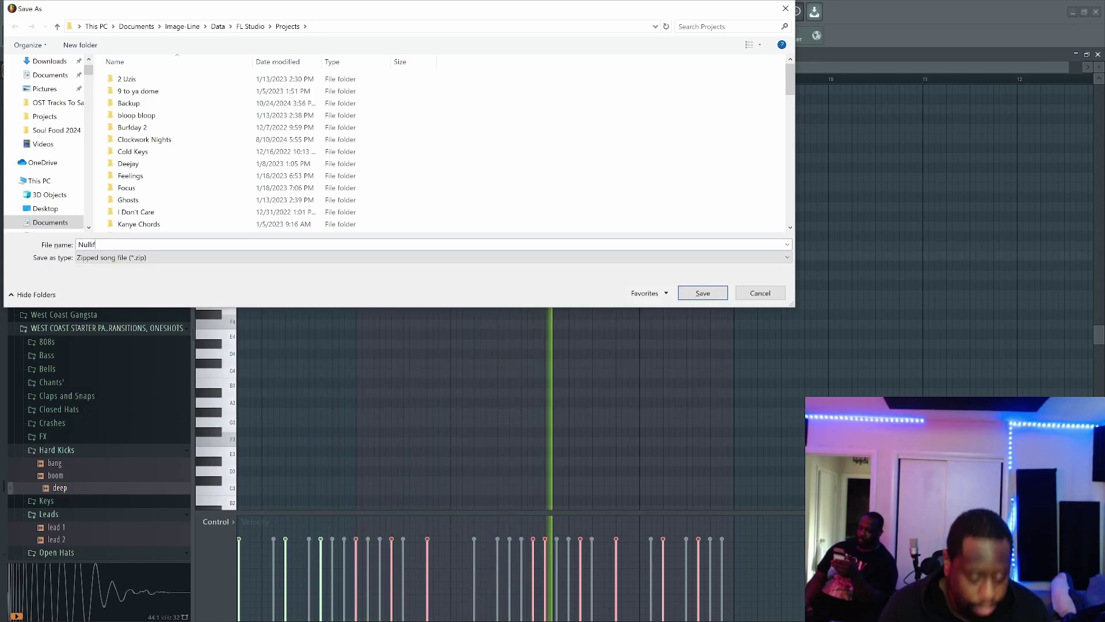
{"action": "type", "text": "y"}
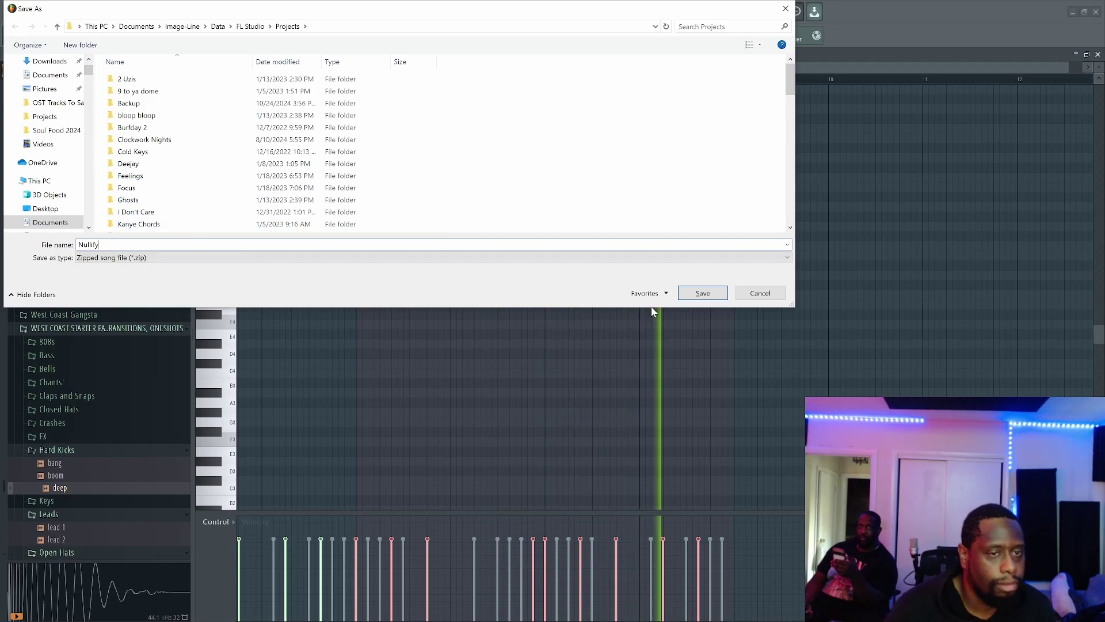
{"action": "key", "text": "Return"}
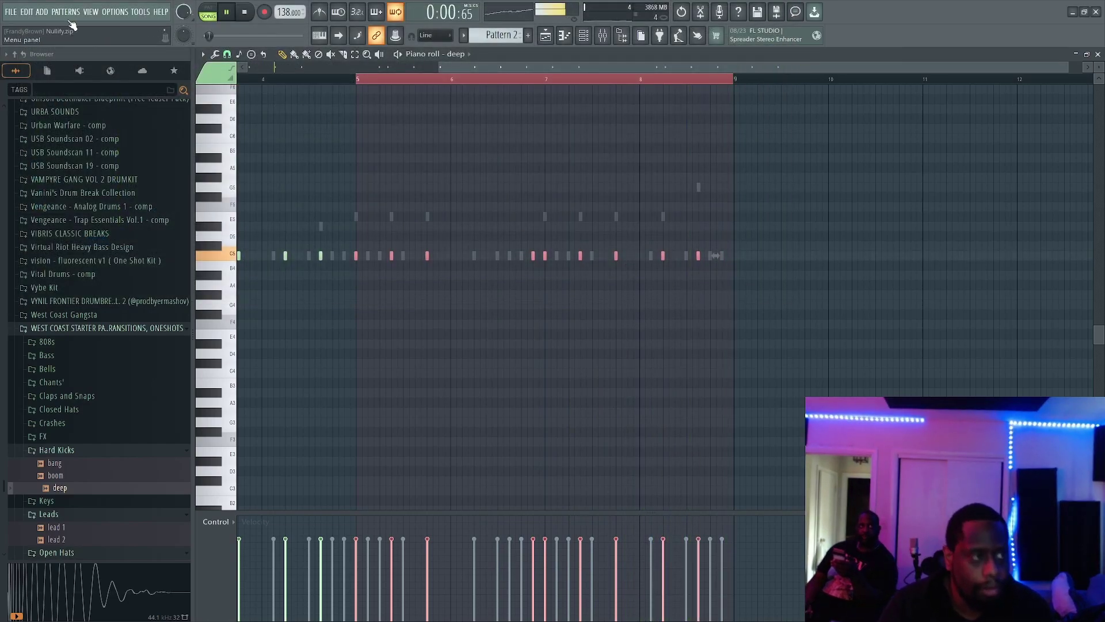
Save a second copy of the Nullify zipped song file in the Beats folder under FL Tingz on the LaCie (L:) drive
{"action": "left_click", "coordinate": [10, 12]}
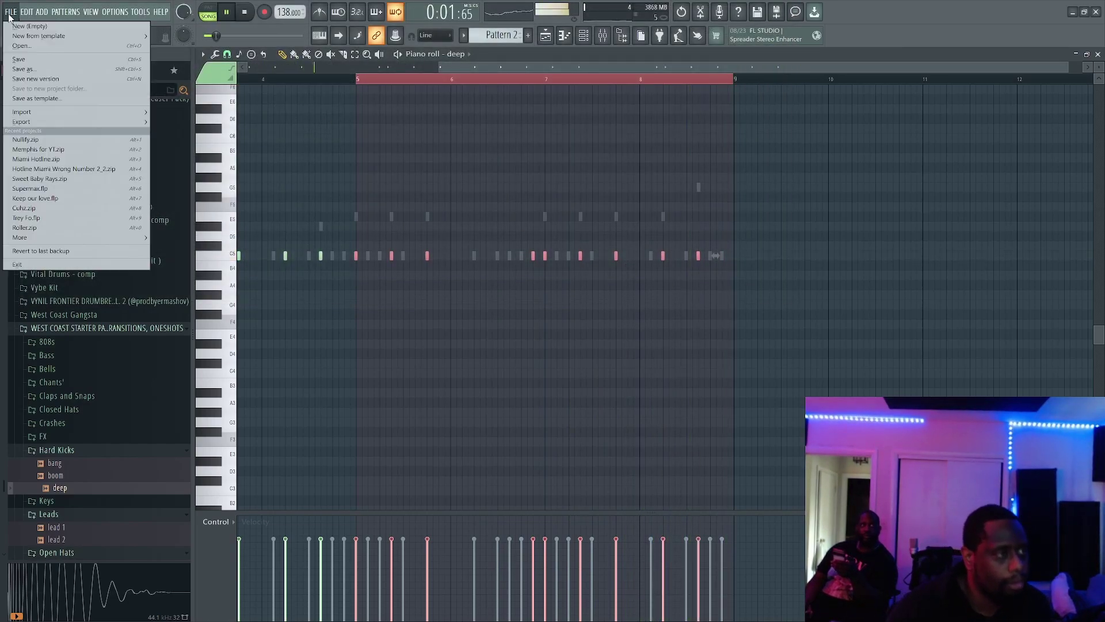
{"action": "left_click", "coordinate": [43, 70]}
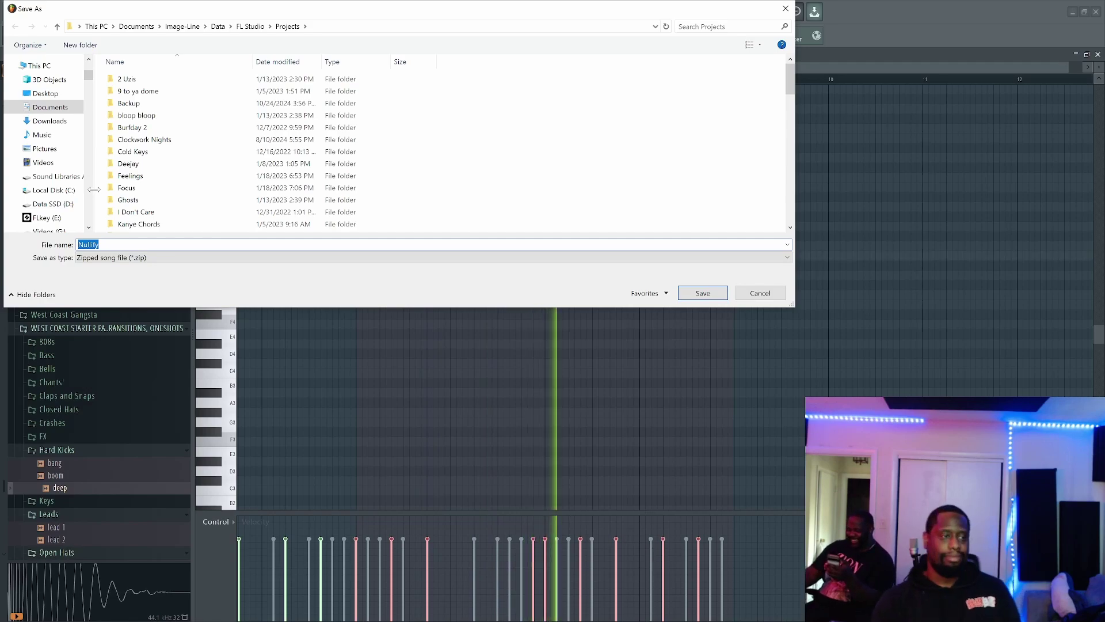
{"action": "scroll", "coordinate": [51, 190], "scroll_direction": "down", "scroll_amount": 2}
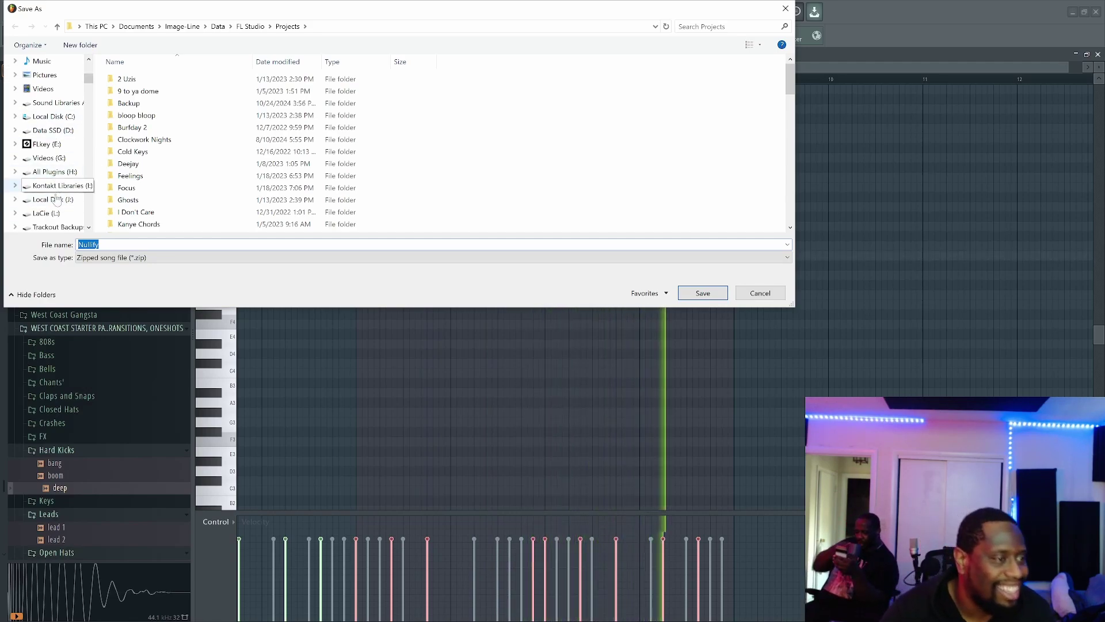
{"action": "left_click", "coordinate": [46, 214]}
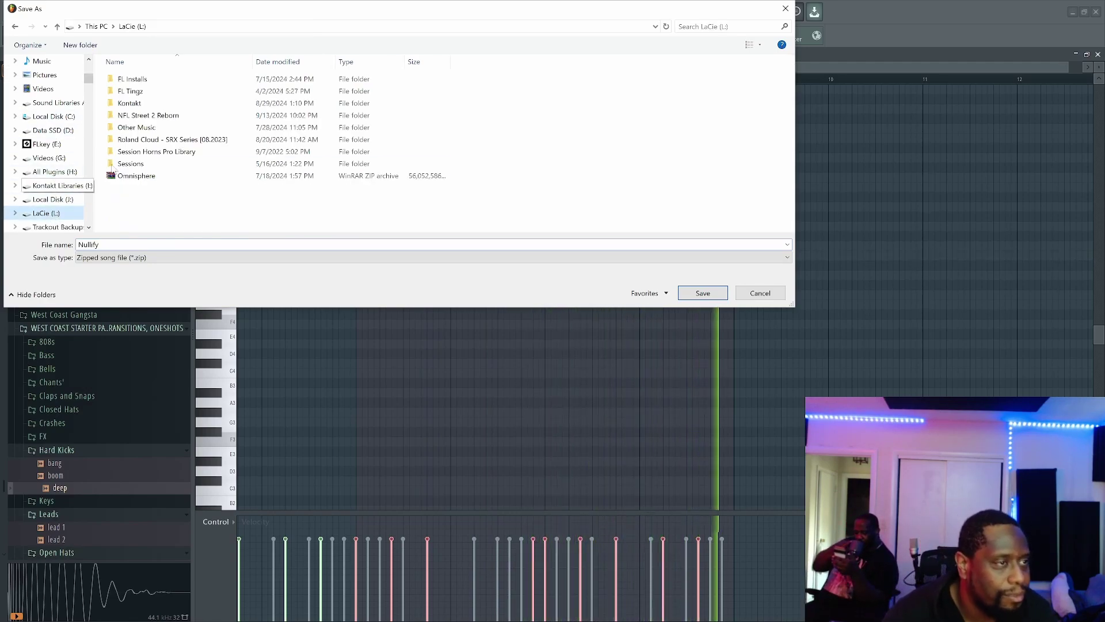
{"action": "double_click", "coordinate": [149, 94]}
{"action": "double_click", "coordinate": [149, 103]}
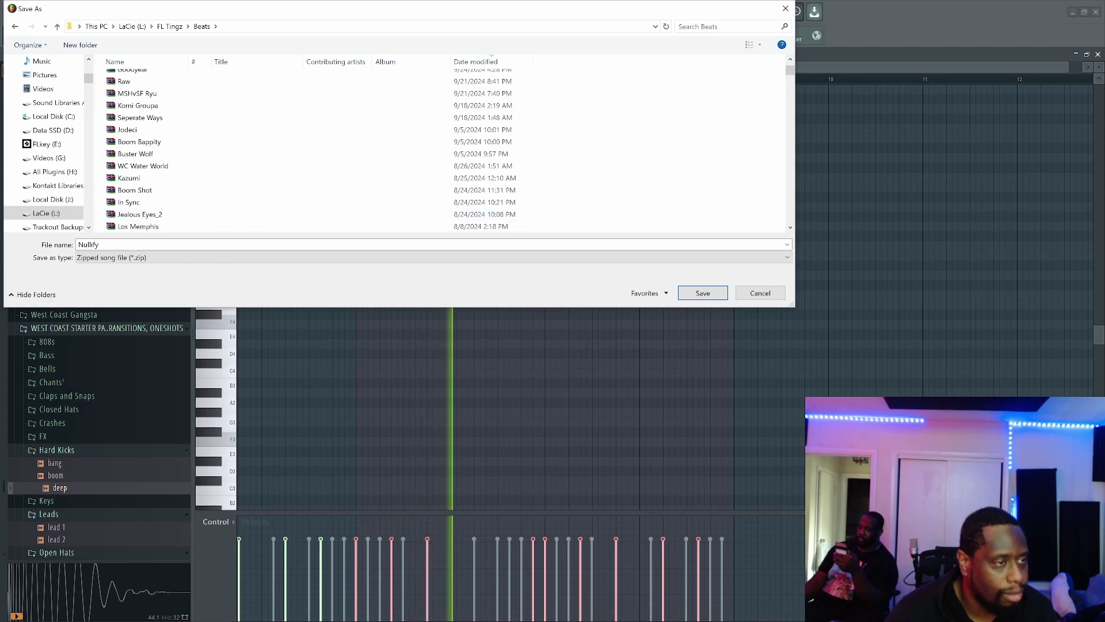
{"action": "left_click", "coordinate": [703, 293]}
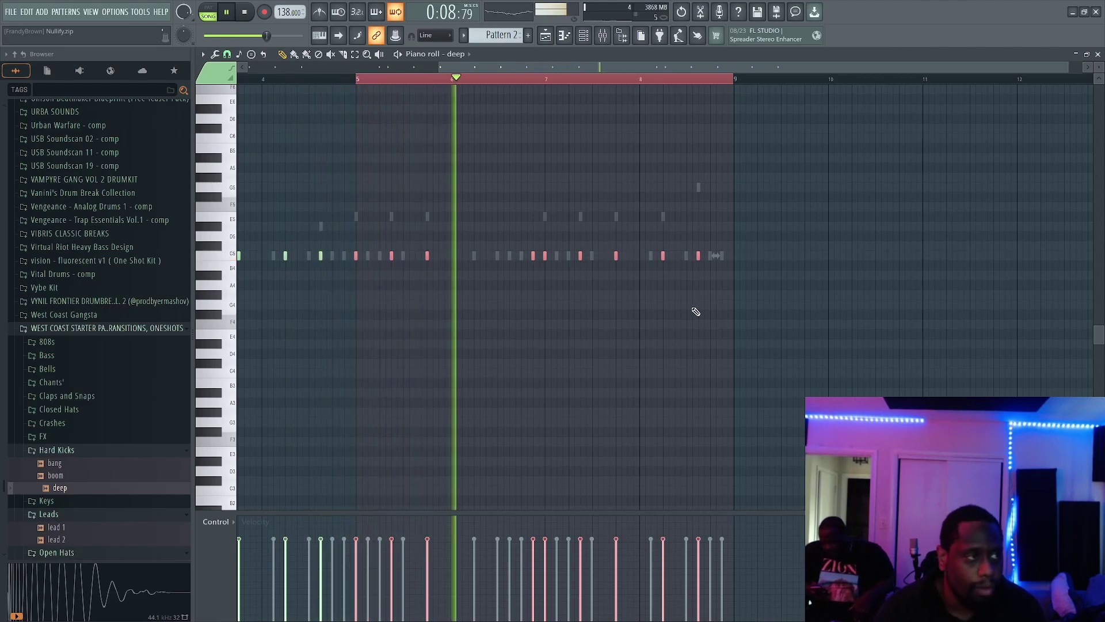
Show the playlist and channel rack, remove the Demonic Perc hit at bar 2 step 5 of Pattern 2, and play back
{"action": "scroll", "coordinate": [43, 384], "scroll_direction": "down", "scroll_amount": 5}
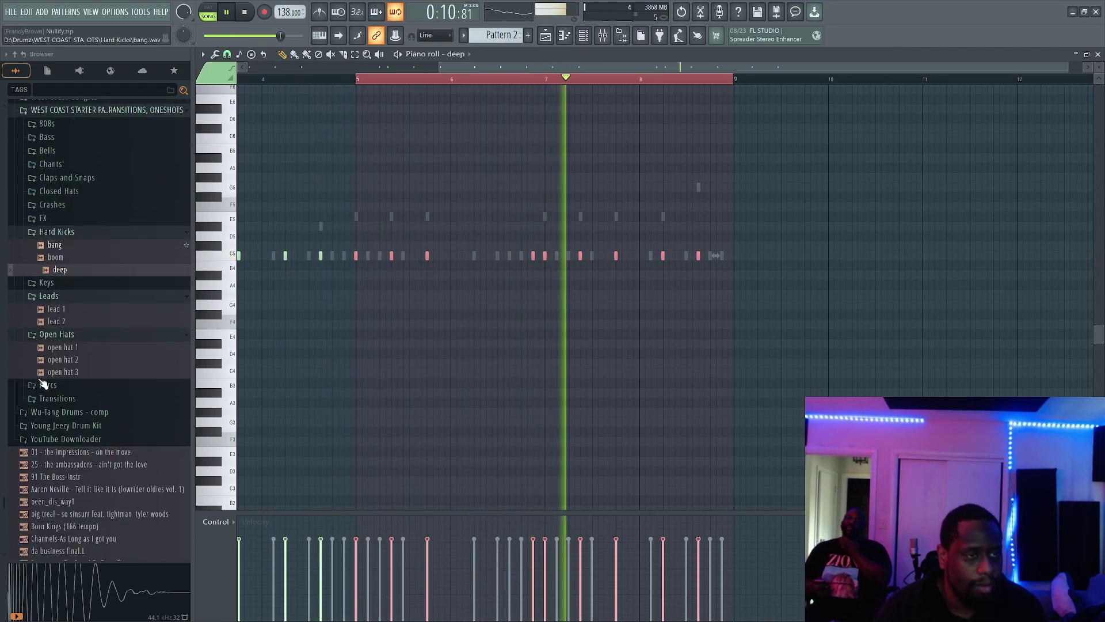
{"action": "scroll", "coordinate": [43, 384], "scroll_direction": "down", "scroll_amount": 15}
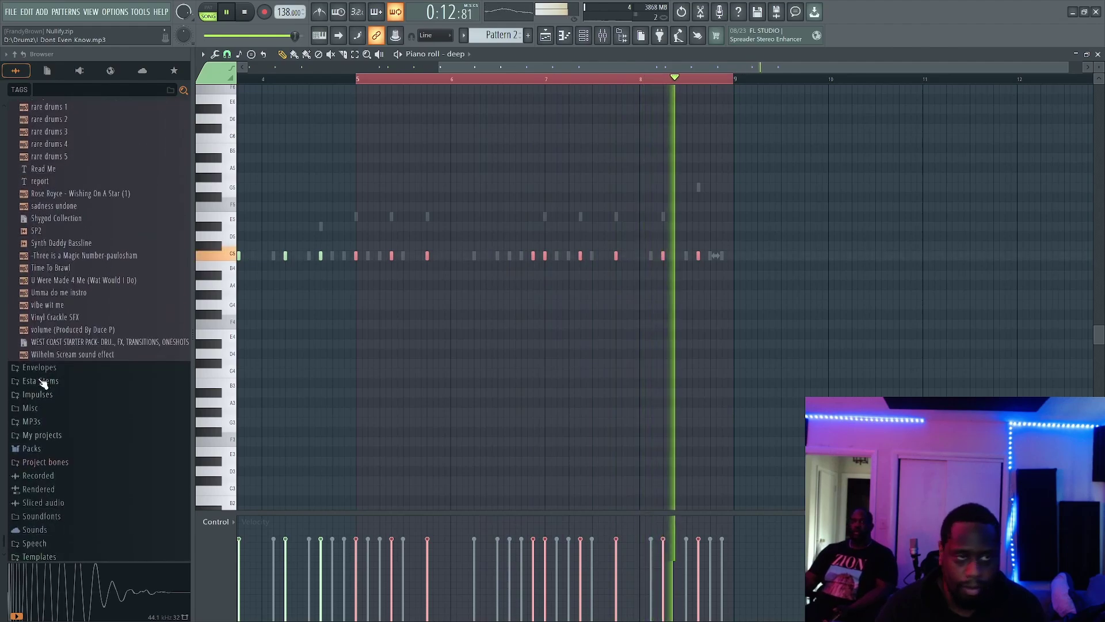
{"action": "scroll", "coordinate": [43, 383], "scroll_direction": "down", "scroll_amount": 1}
{"action": "left_click", "coordinate": [545, 37]}
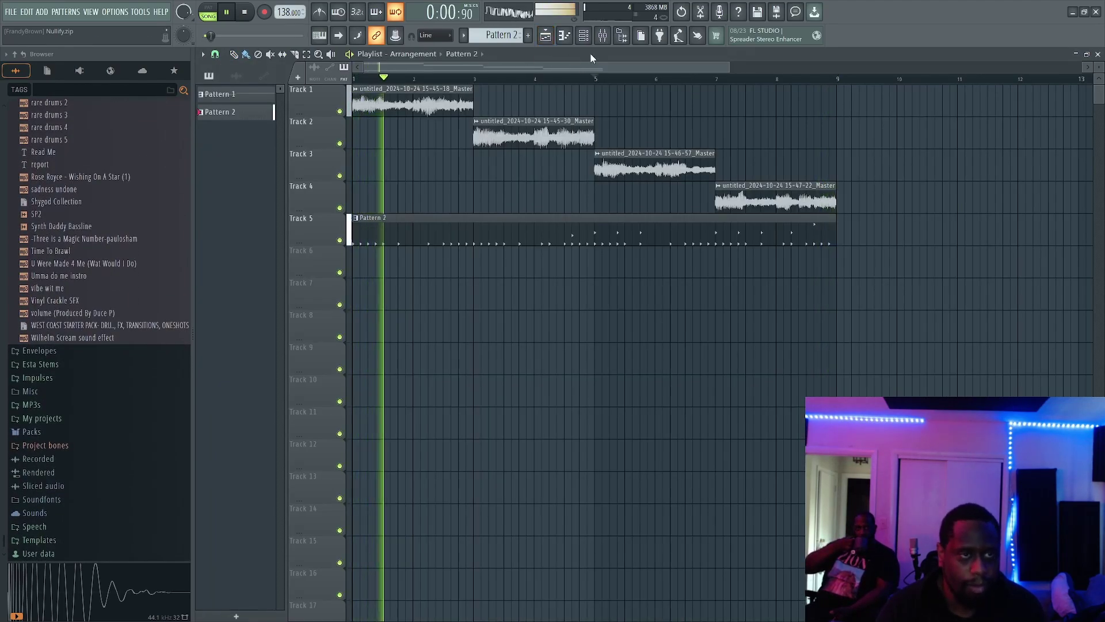
{"action": "left_click", "coordinate": [584, 35]}
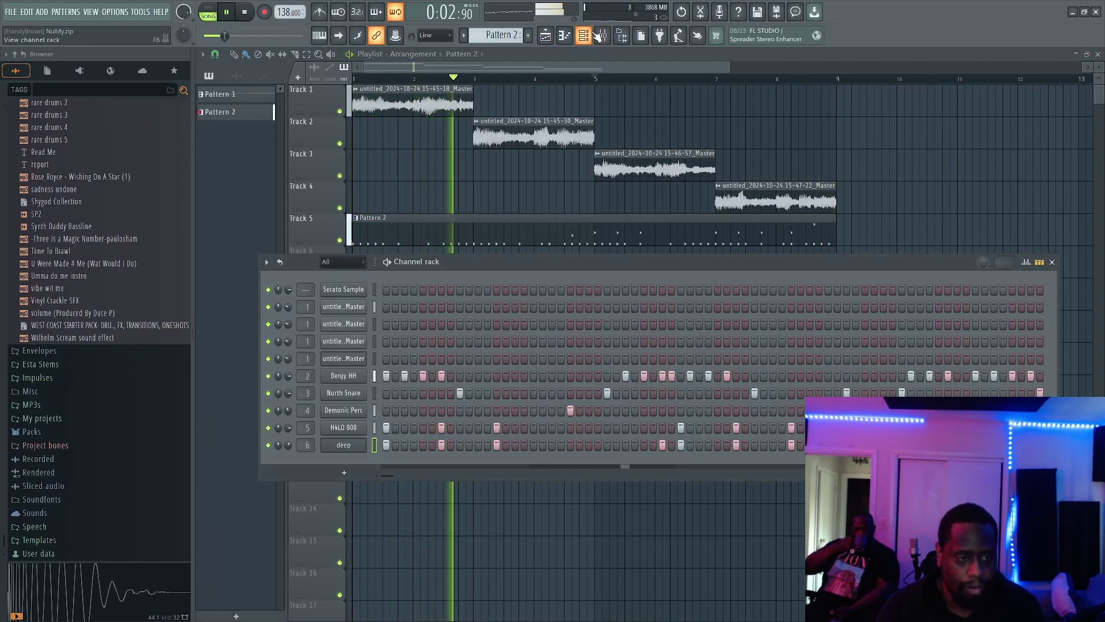
{"action": "left_click", "coordinate": [570, 409]}
{"action": "key", "text": "space"}
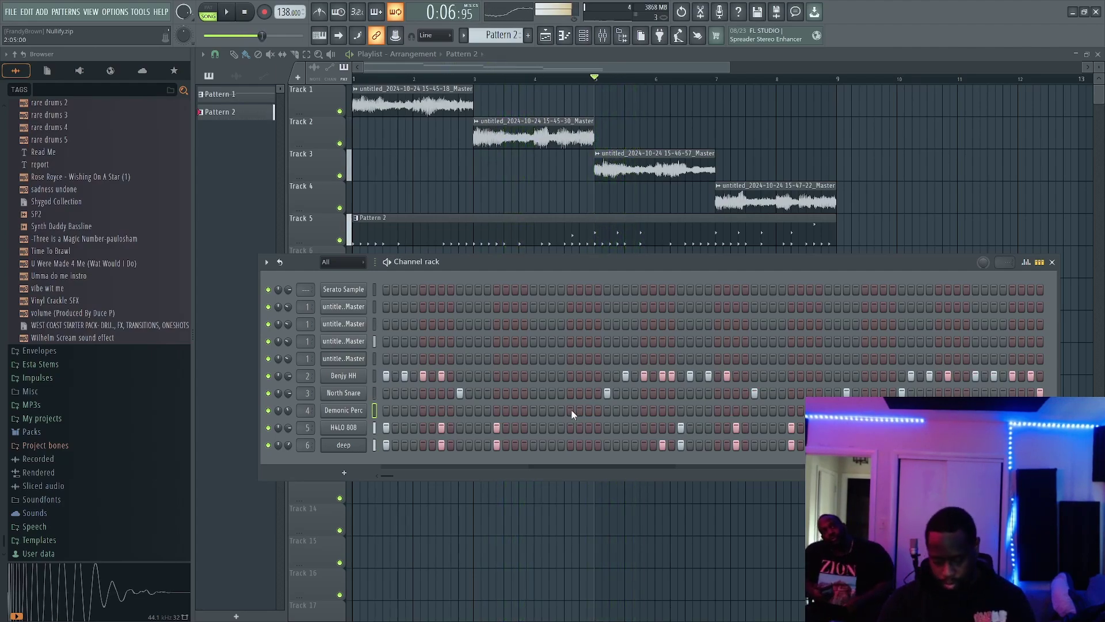
{"action": "key", "text": "space"}
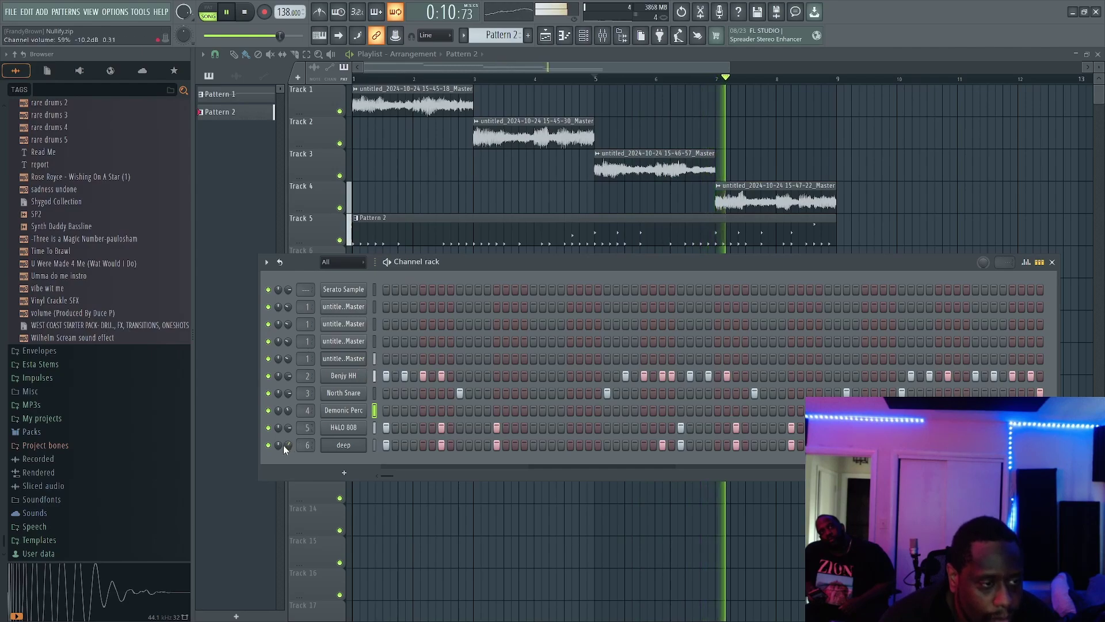
Mute the deep kick channel and audition bars 5–8 of the playlist as a time selection
{"action": "left_click", "coordinate": [268, 445]}
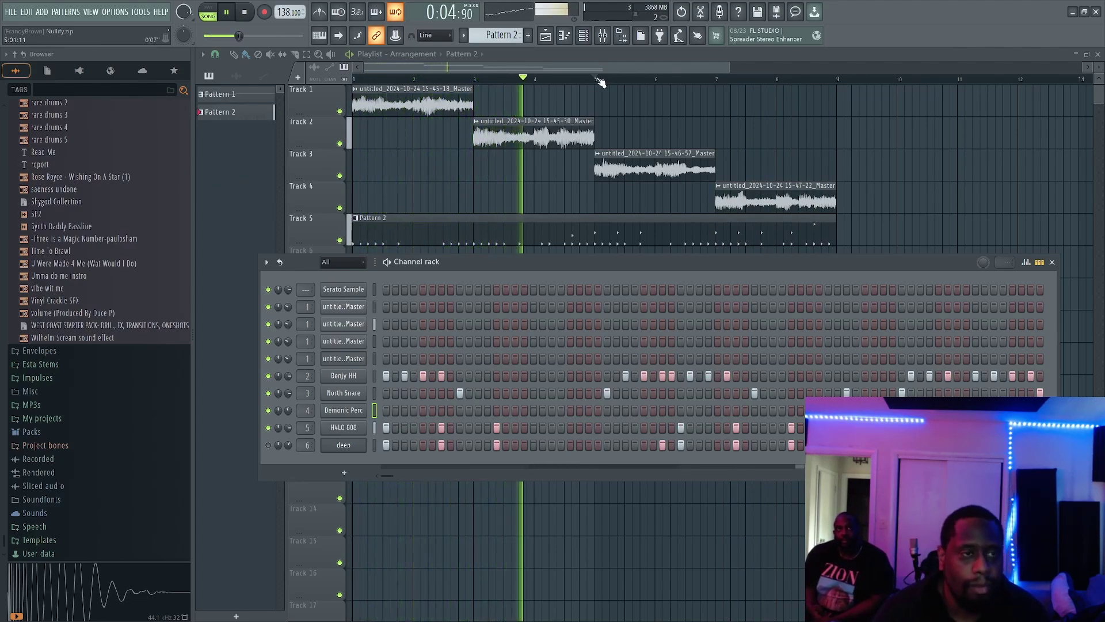
{"action": "key", "text": "F6"}
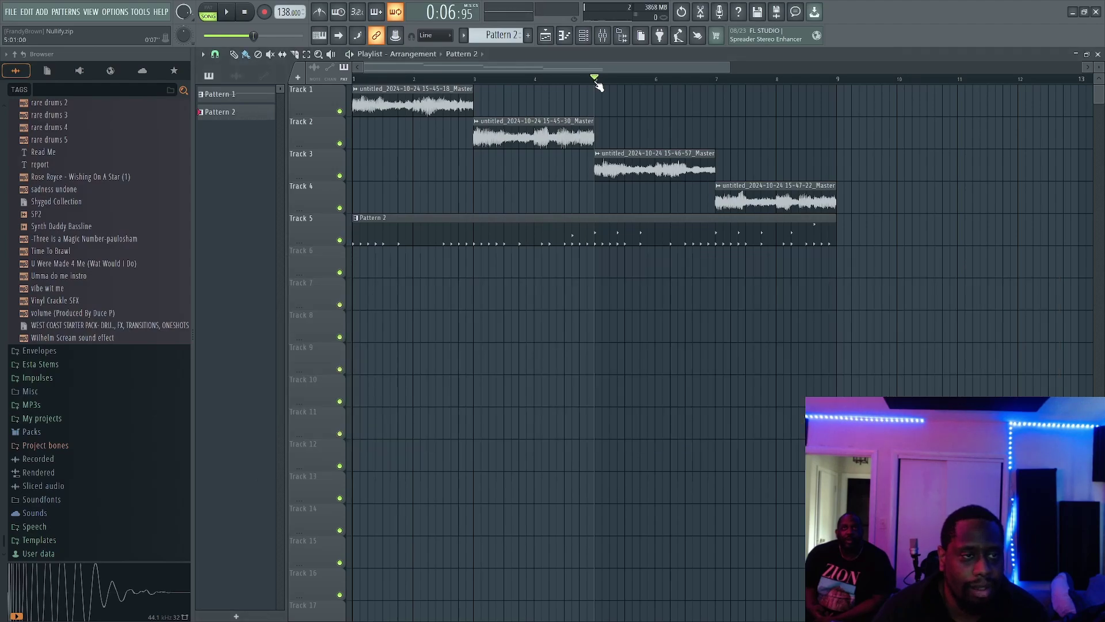
{"action": "left_click_drag", "start_coordinate": [597, 81], "coordinate": [839, 83]}
{"action": "key", "text": "space"}
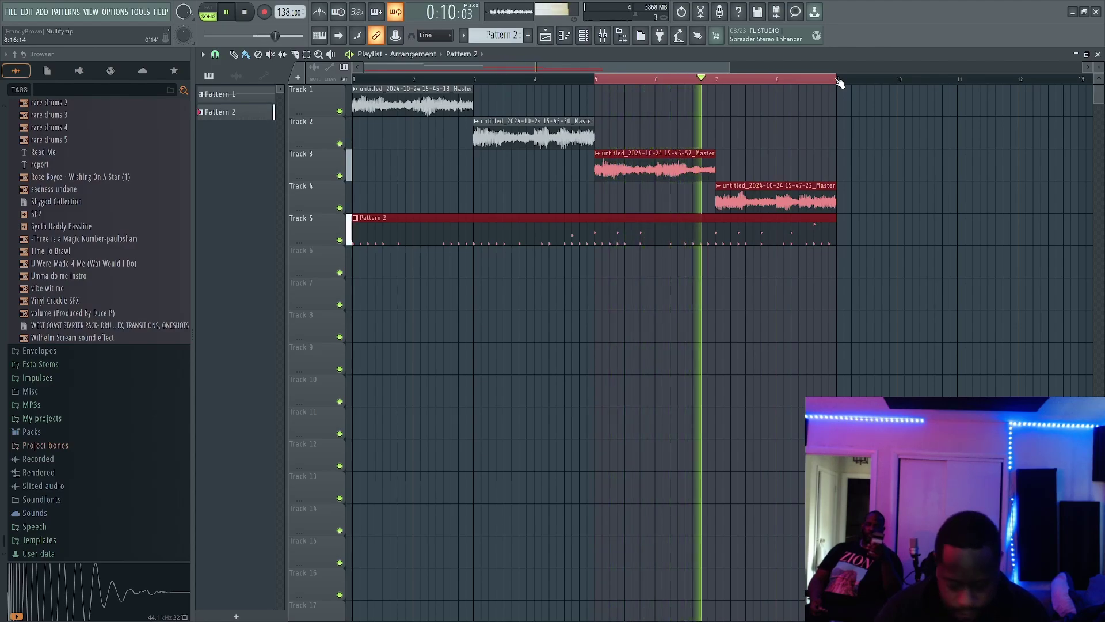
{"action": "left_click", "coordinate": [596, 79]}
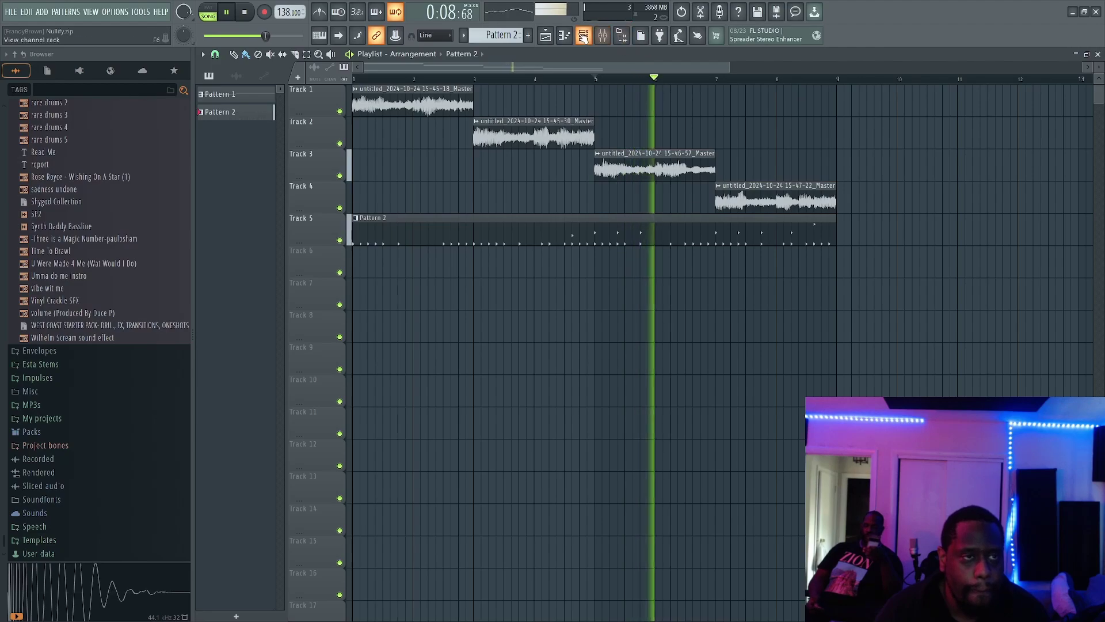
Lower the deep kick channel's volume to 40% in the channel rack and play back the arrangement
{"action": "key", "text": "F6"}
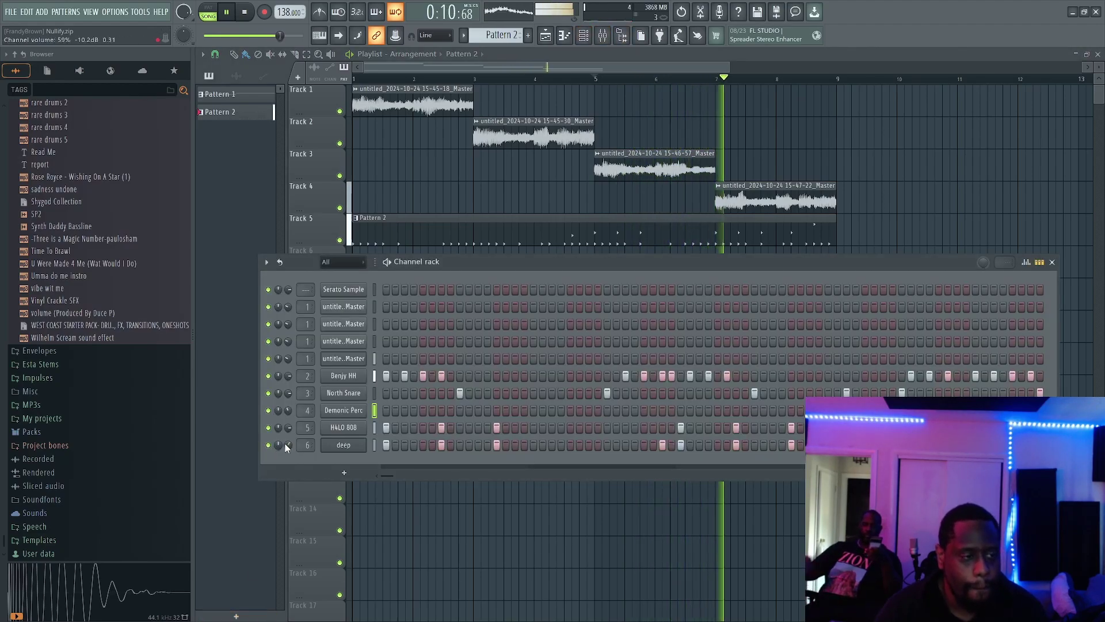
{"action": "left_click_drag", "start_coordinate": [285, 444], "coordinate": [286, 463]}
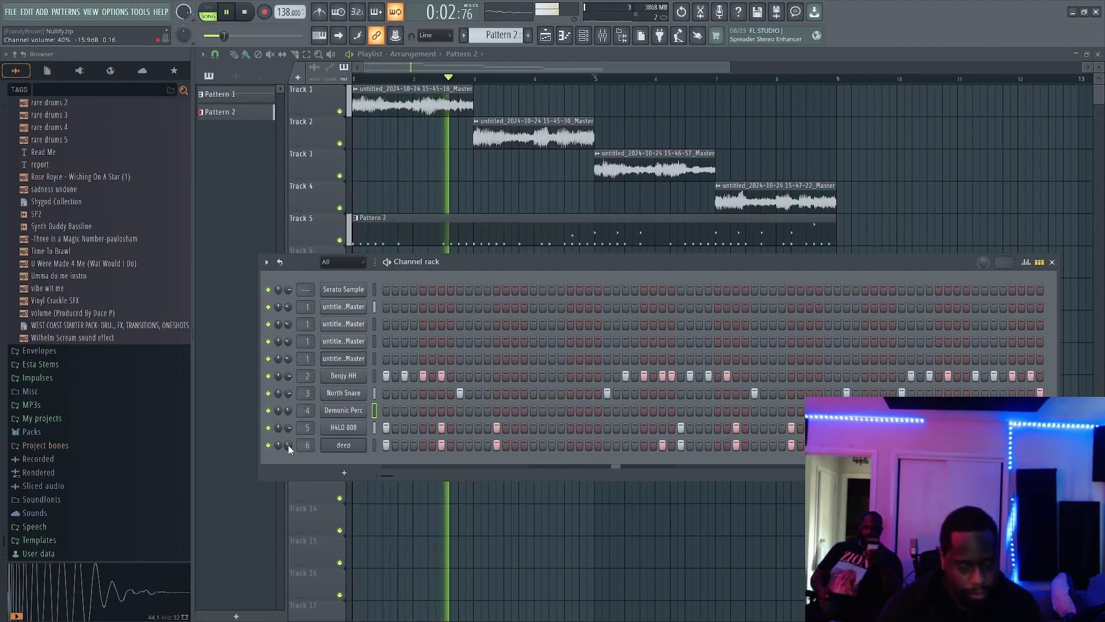
{"action": "key", "text": "space"}
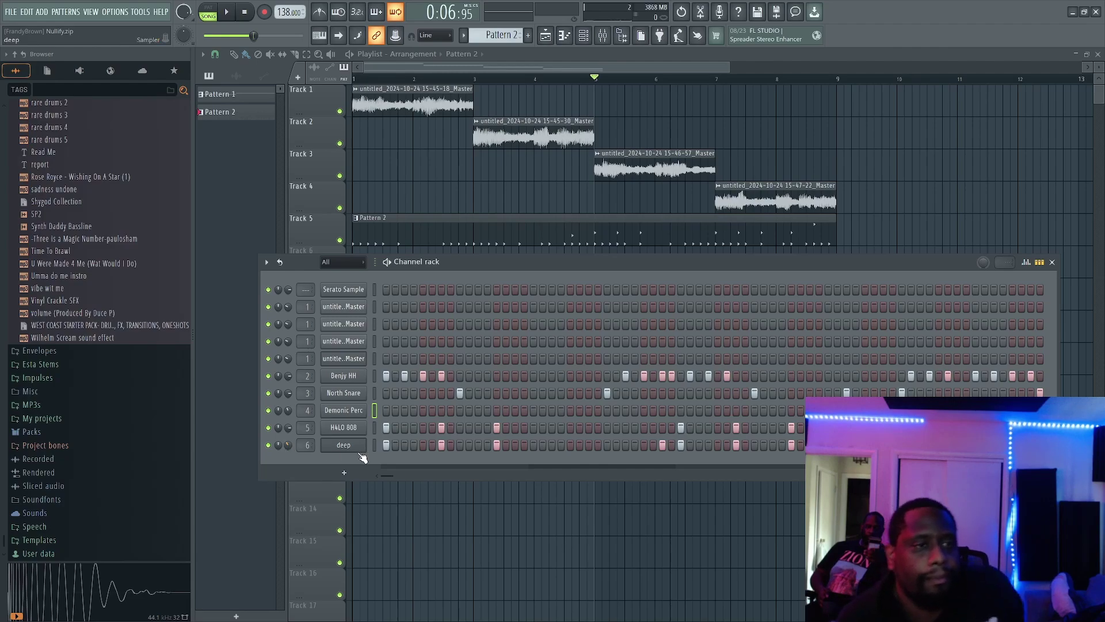
{"action": "key", "text": "space"}
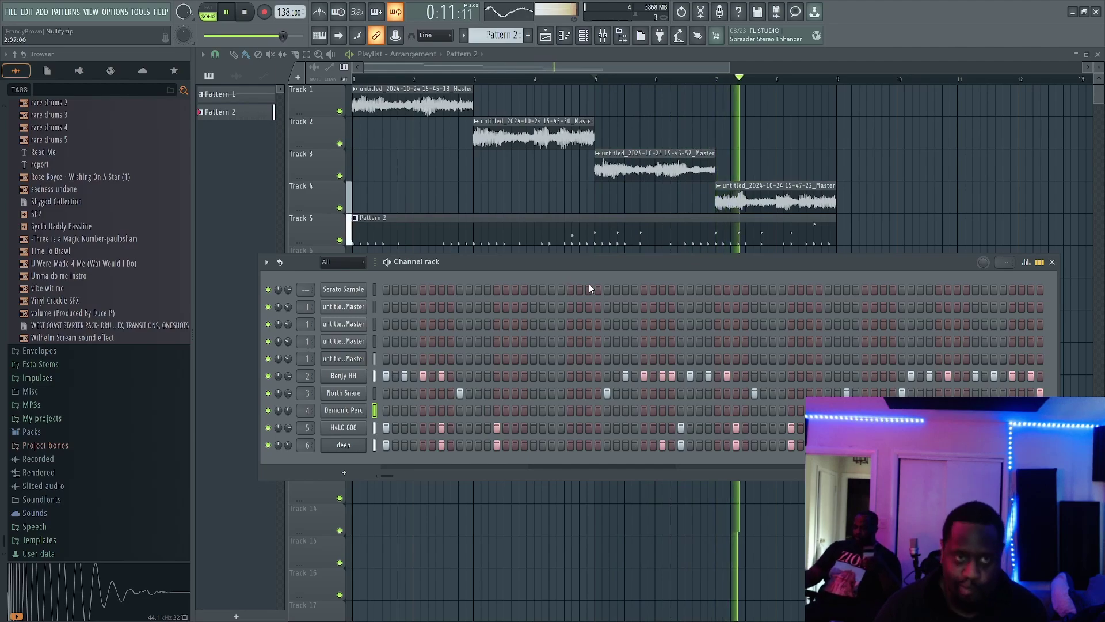
{"action": "key", "text": "space"}
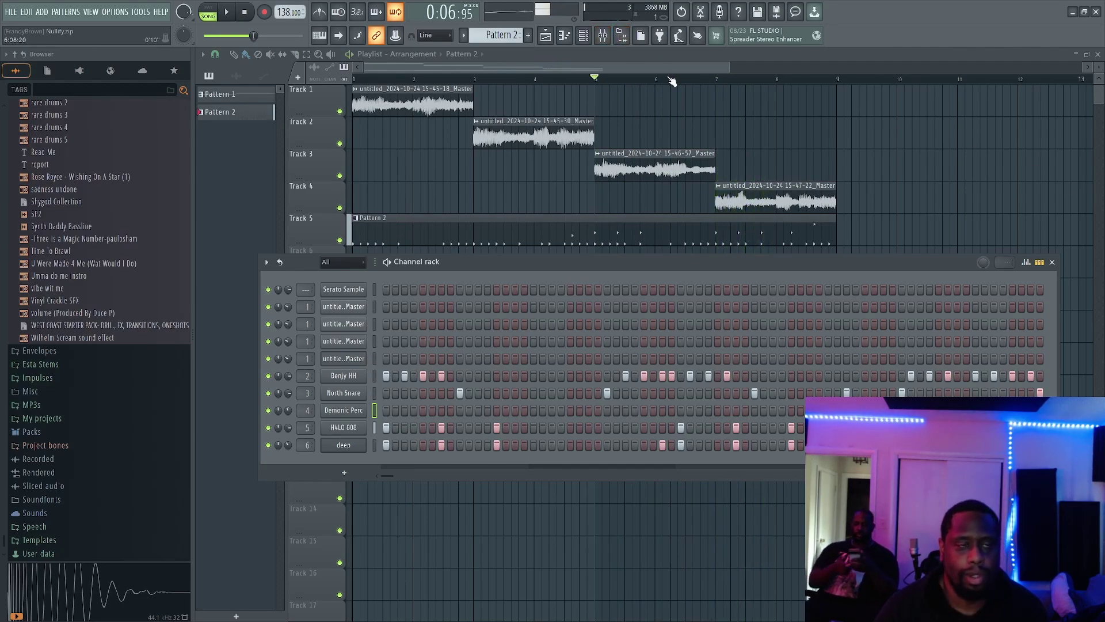
Switch to Pattern 1, open the Serato Sample channel's piano roll, and play its notes from bar 1 in pattern mode
{"action": "left_click", "coordinate": [603, 37]}
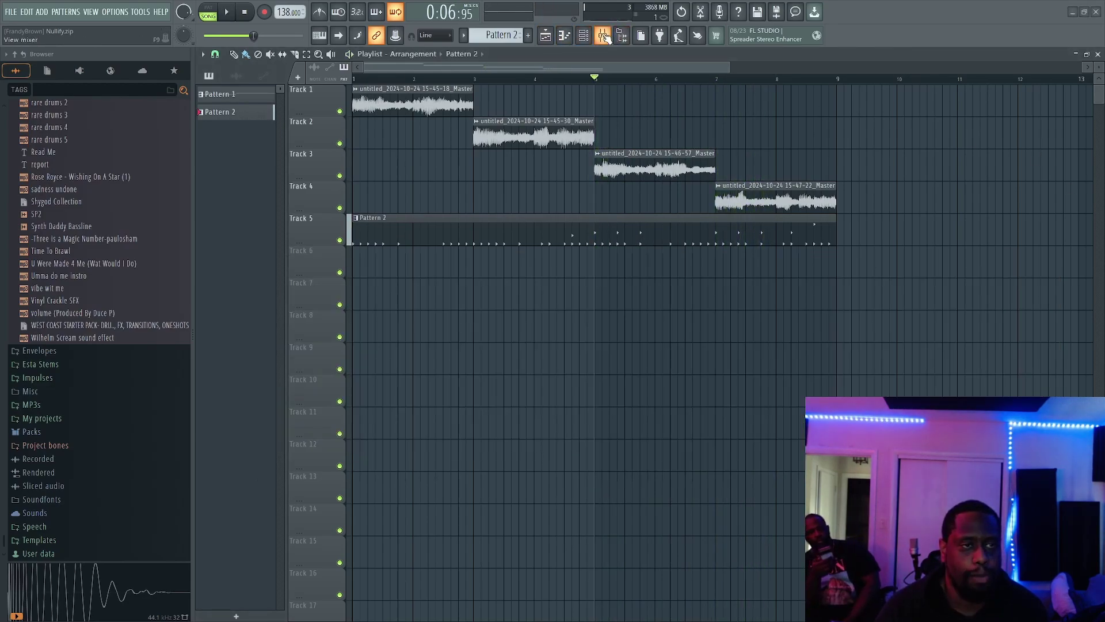
{"action": "left_click", "coordinate": [585, 41]}
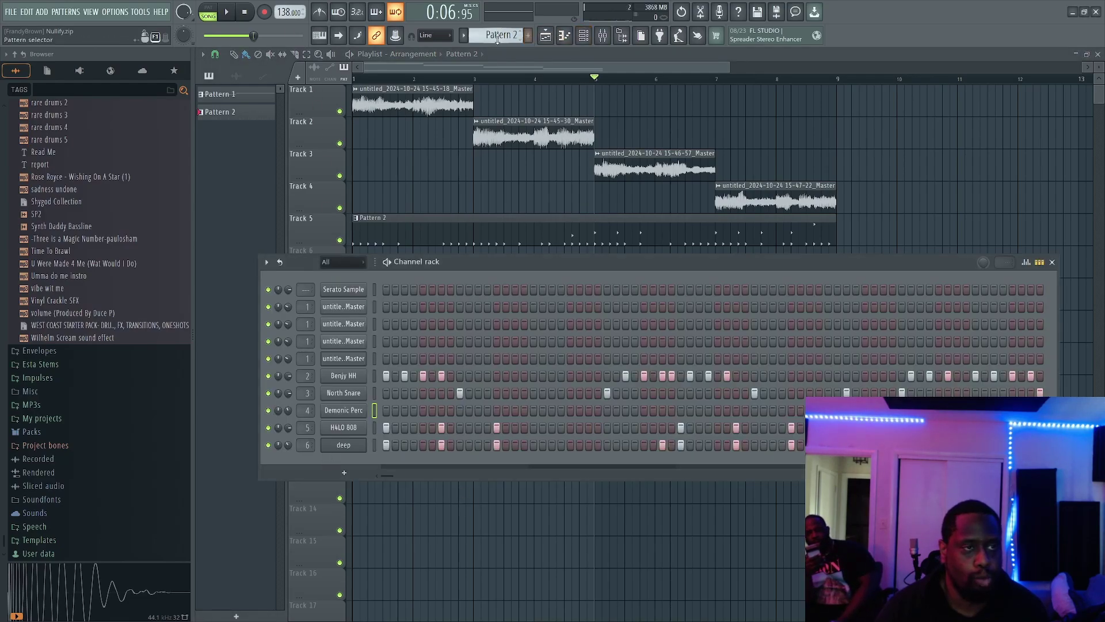
{"action": "scroll", "coordinate": [498, 36], "scroll_direction": "up", "scroll_amount": 2}
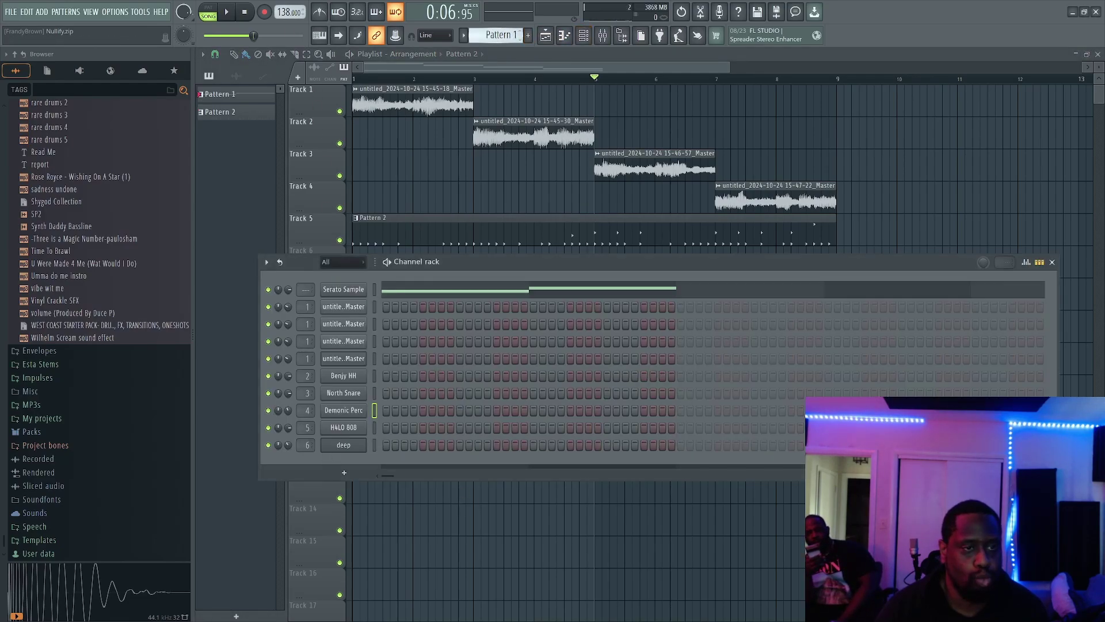
{"action": "left_click", "coordinate": [512, 294]}
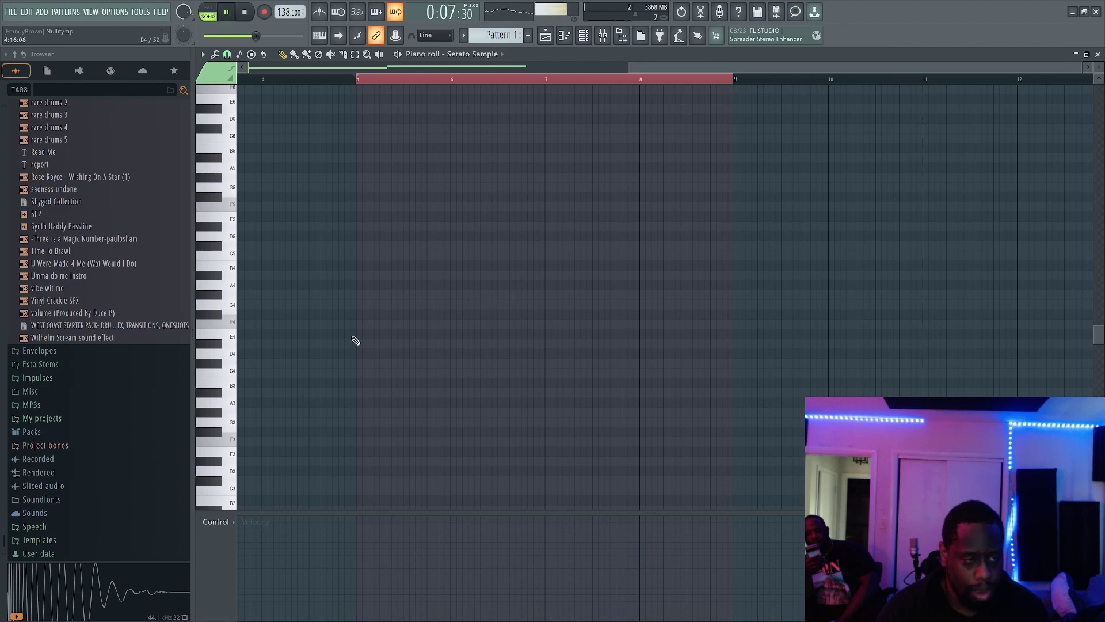
{"action": "left_click", "coordinate": [216, 12]}
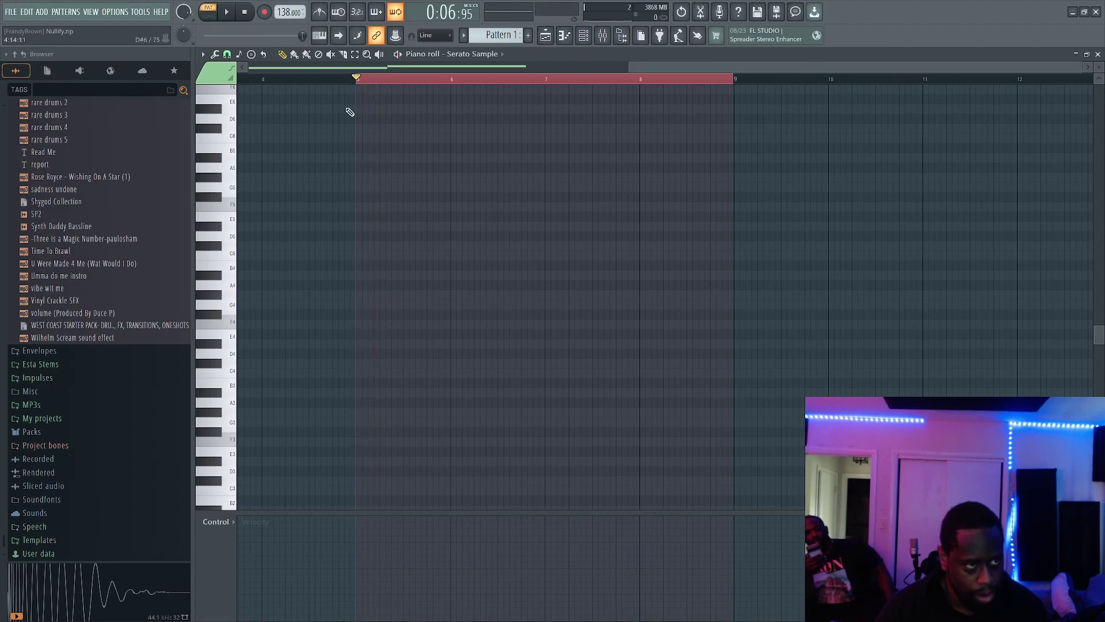
{"action": "left_click_drag", "start_coordinate": [357, 81], "coordinate": [33, 81]}
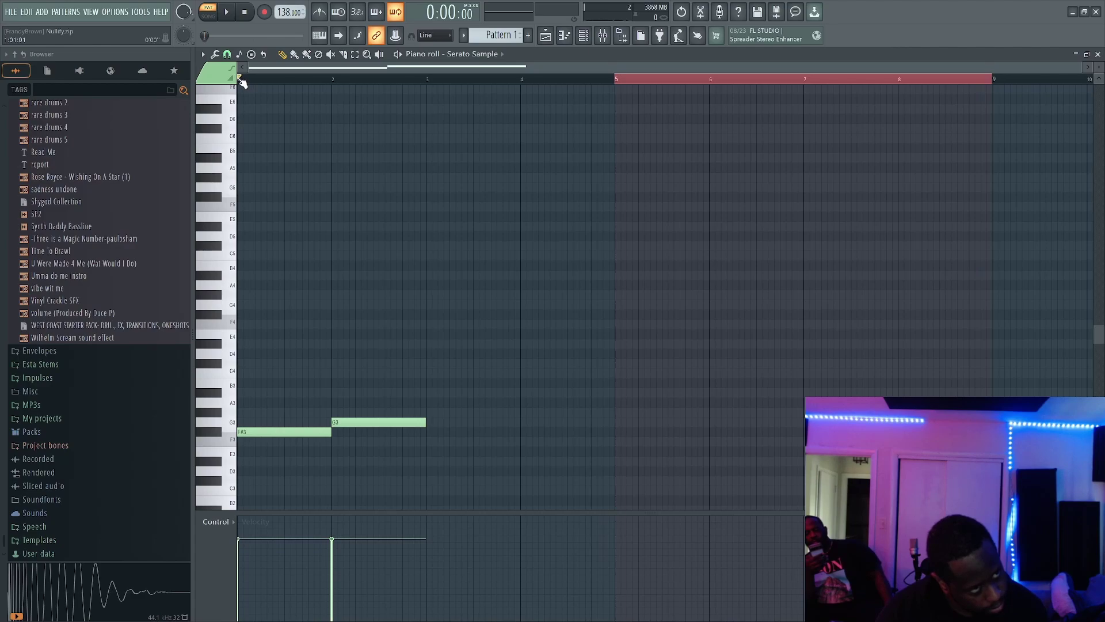
{"action": "key", "text": "space"}
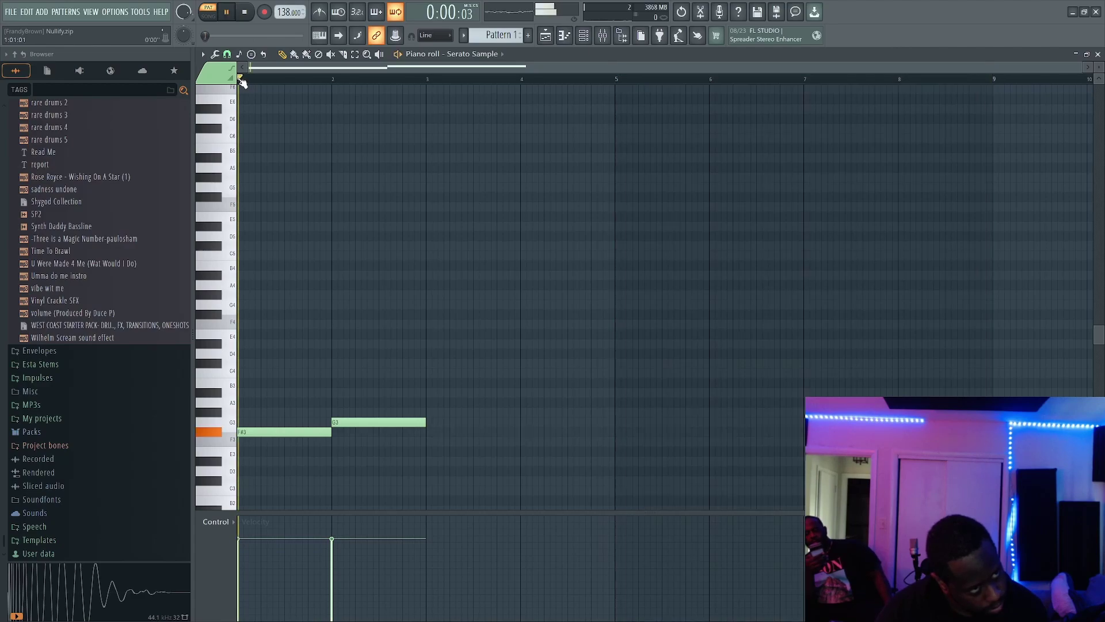
{"action": "left_click", "coordinate": [251, 14]}
Set the project tempo to 120 BPM and play the Serato Sample notes of Pattern 1
{"action": "right_click", "coordinate": [280, 11]}
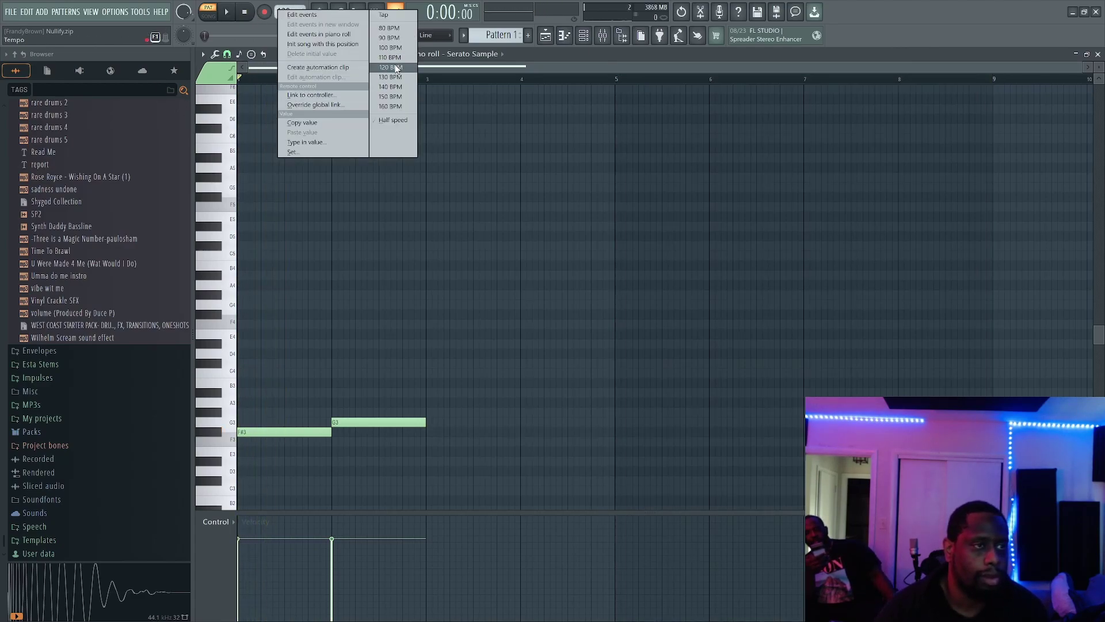
{"action": "left_click", "coordinate": [396, 69]}
{"action": "key", "text": "space"}
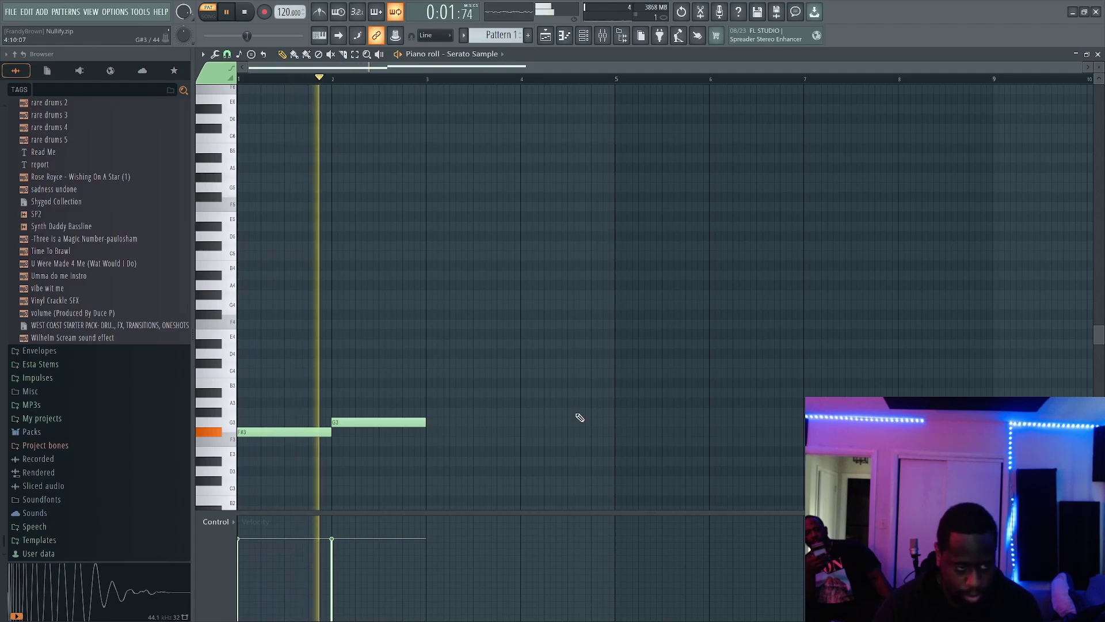
Transpose both Serato Sample notes up to G#3 and A3, then to A#3 and B3, auditioning each pitch
{"action": "key", "text": "space"}
{"action": "key", "text": "shift+Up"}
{"action": "key", "text": "shift+Up"}
{"action": "key", "text": "space"}
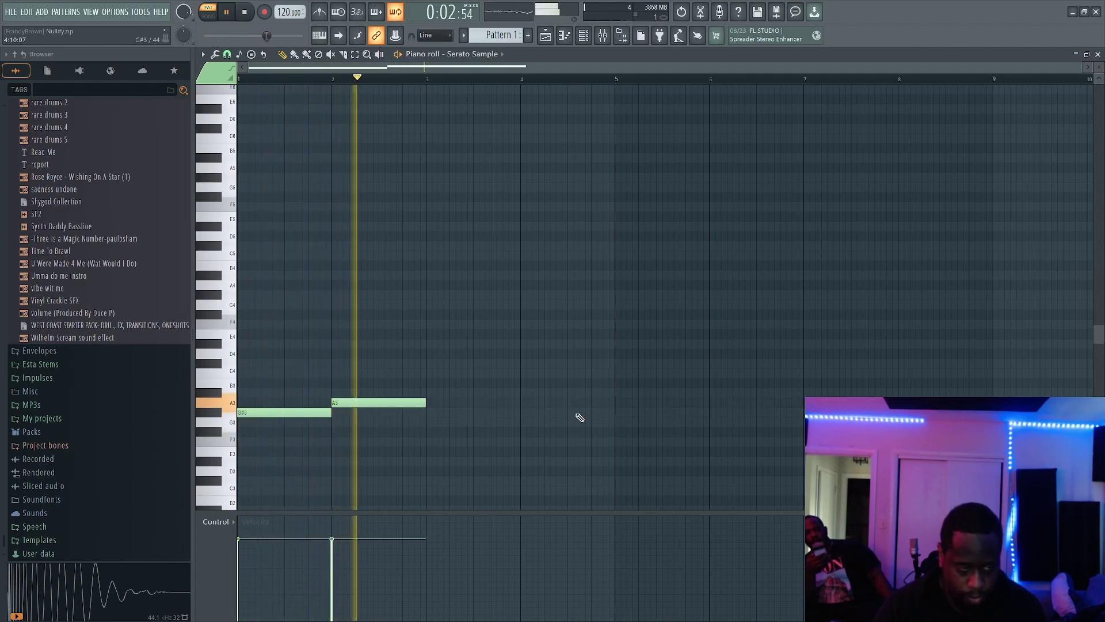
{"action": "key", "text": "space"}
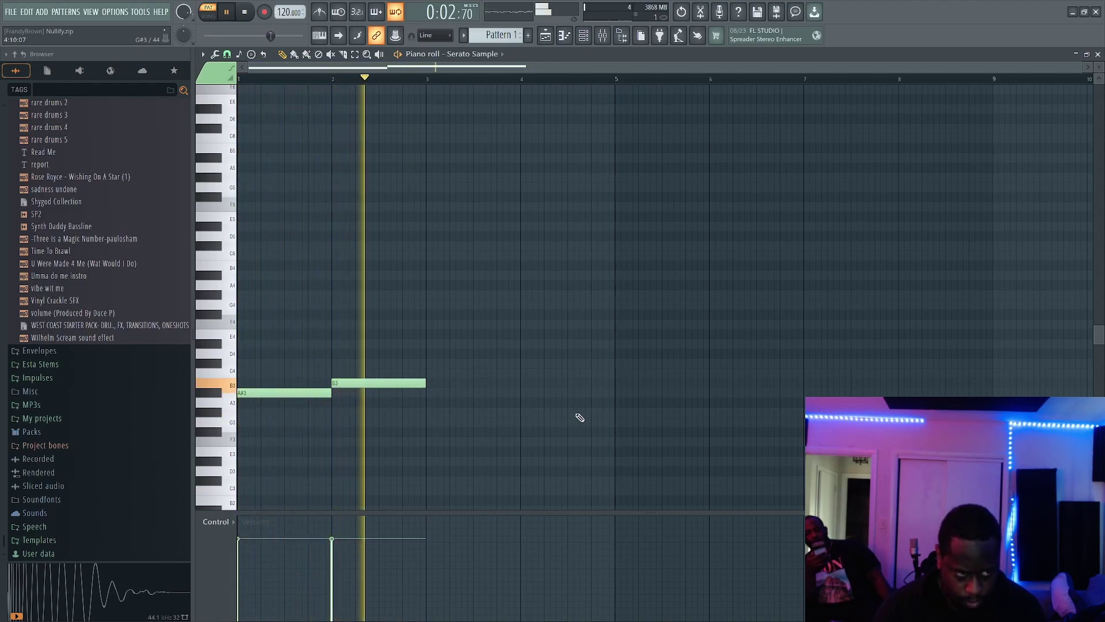
{"action": "key", "text": "space"}
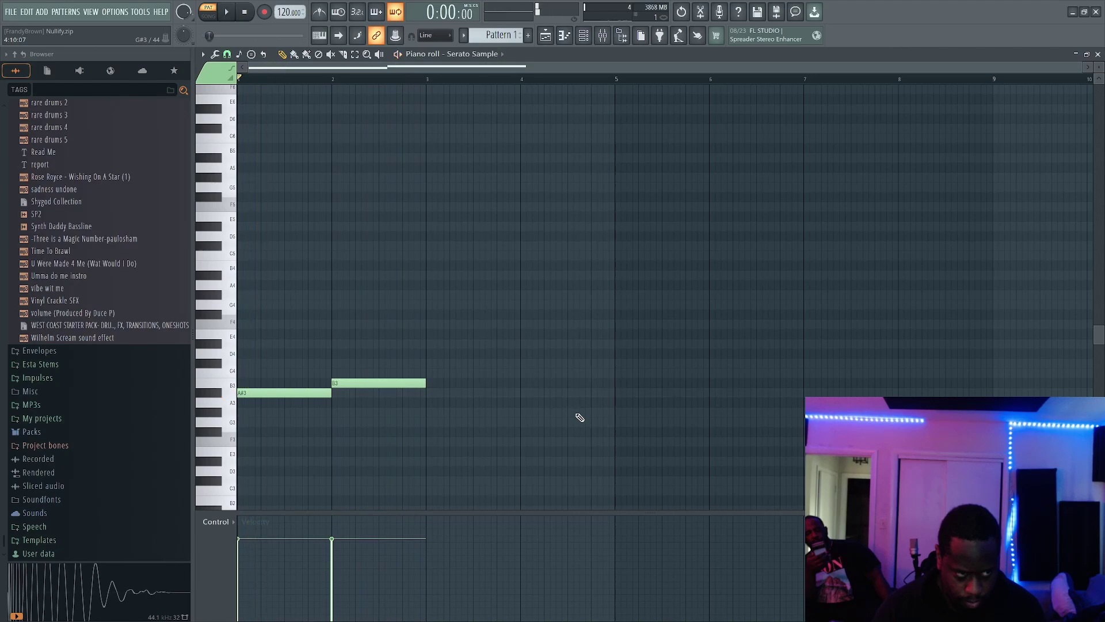
Audition the two notes at D4 and D#4, then at C4 and C#4
{"action": "key", "text": "shift+Up"}
{"action": "key", "text": "shift+Up"}
{"action": "key", "text": "space"}
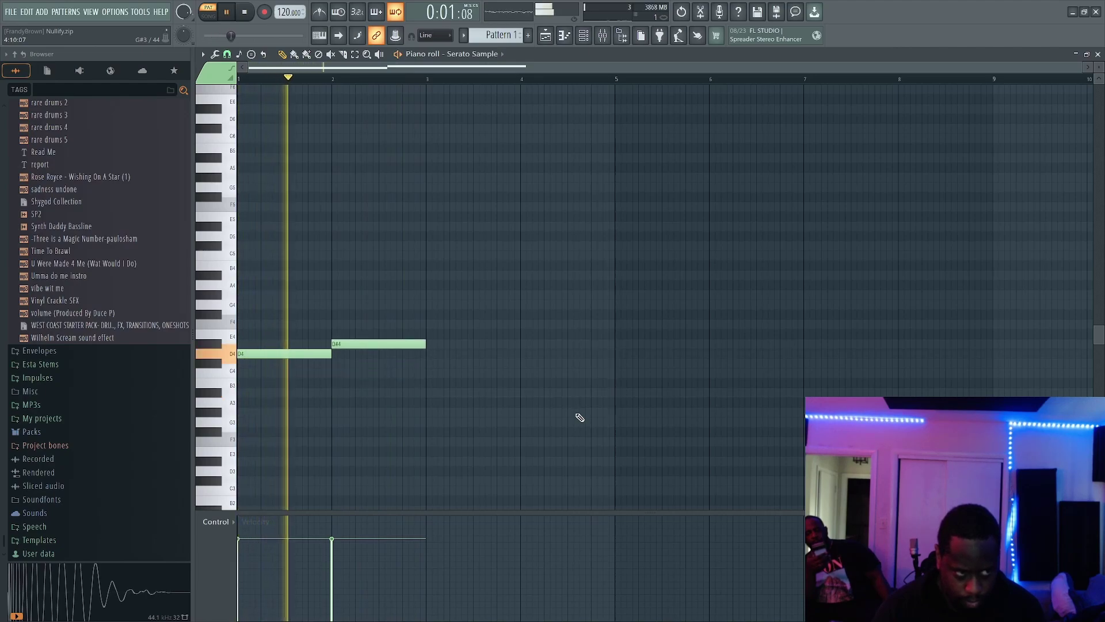
{"action": "key", "text": "space"}
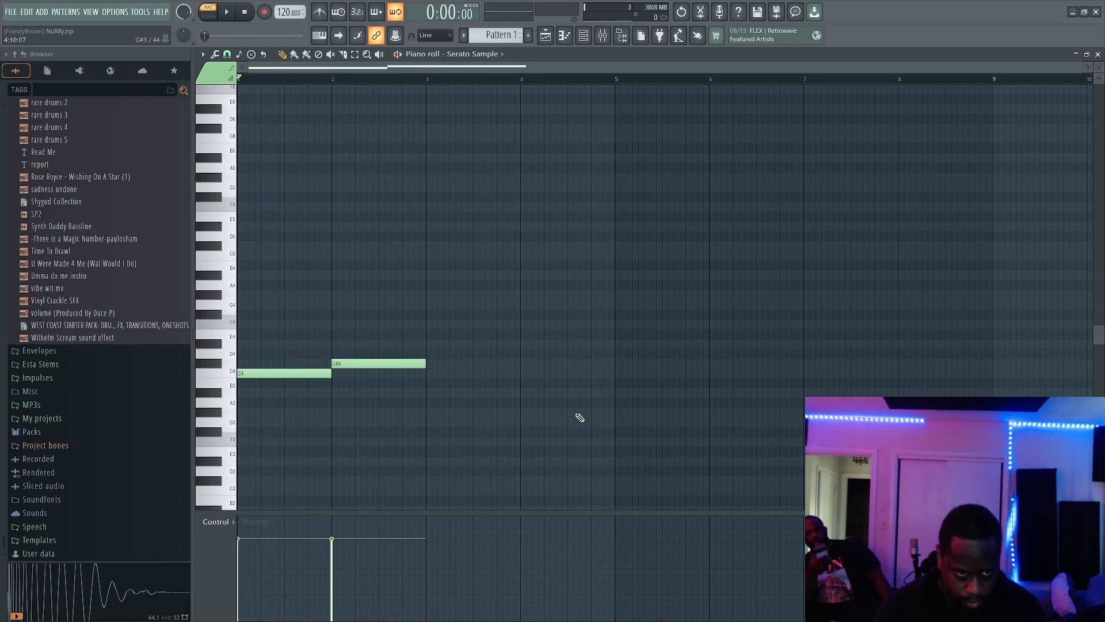
{"action": "key", "text": "space"}
{"action": "key", "text": "space"}
Transpose the two notes up to C#4 and D4, then audition them at F4 and F#4
{"action": "key", "text": "shift+Up"}
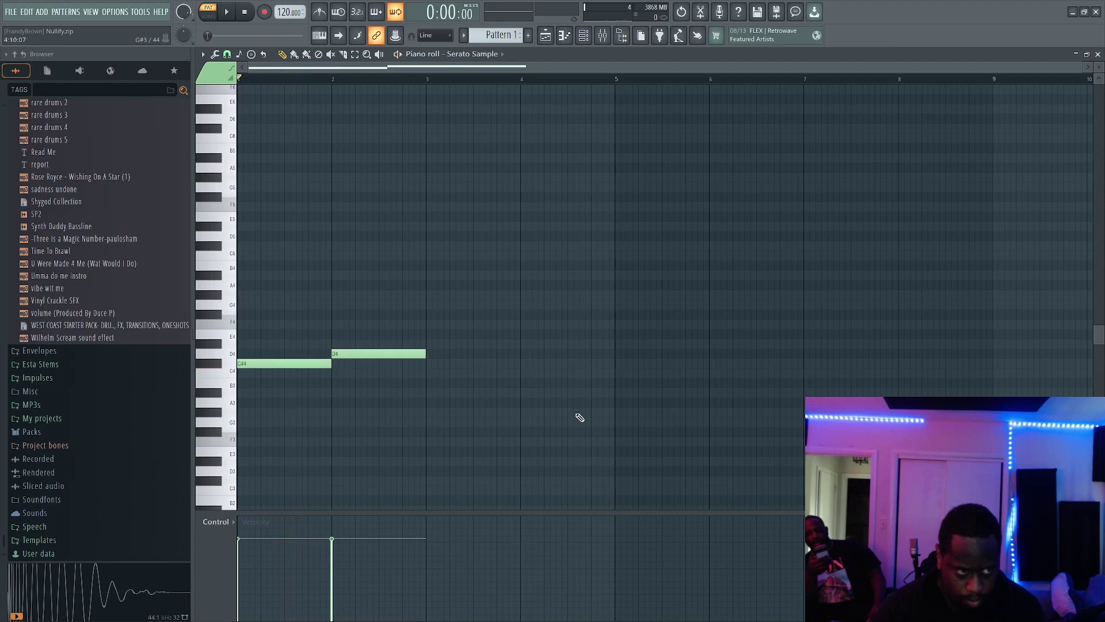
{"action": "key", "text": "space"}
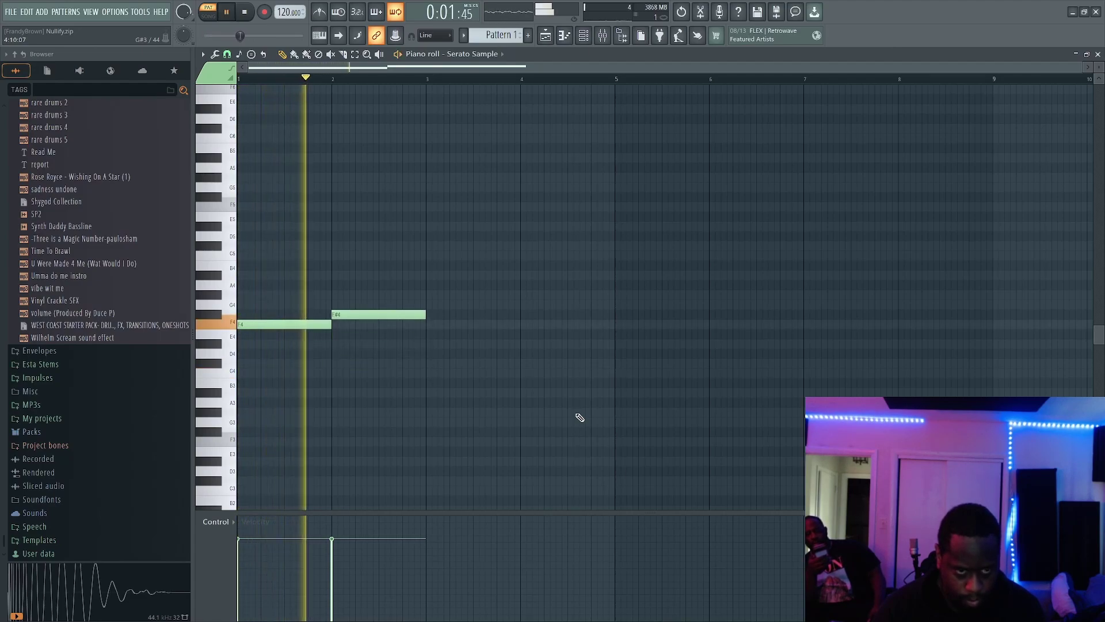
{"action": "key", "text": "space"}
Lower the notes by semitones to D#4 and E4, then raise them to E4 and F4, playing both versions
{"action": "key", "text": "shift+Down"}
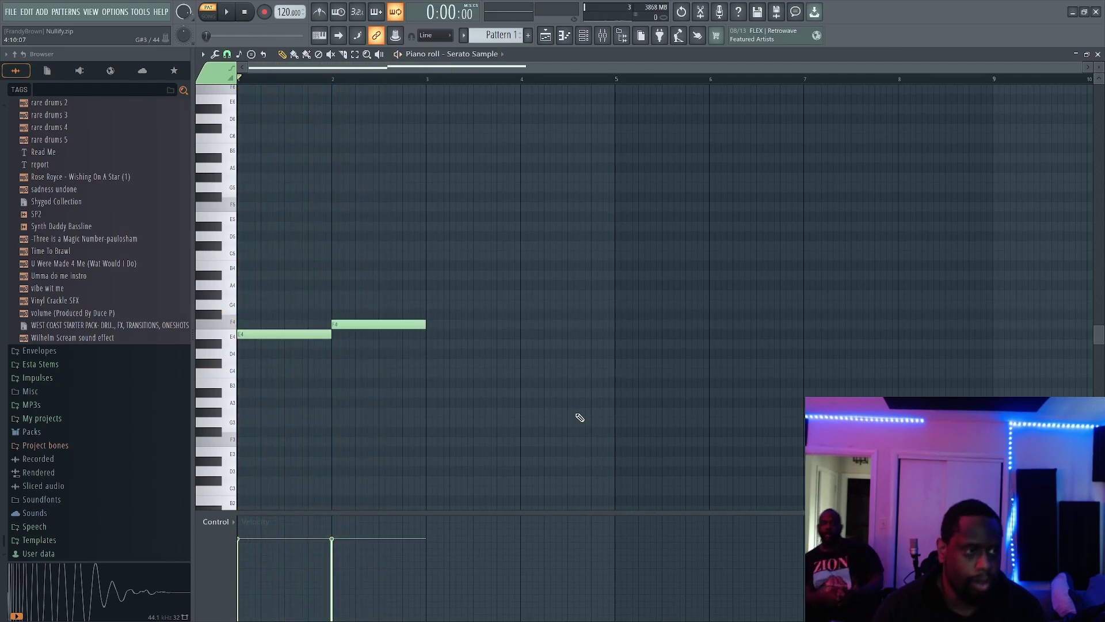
{"action": "key", "text": "shift+Down"}
{"action": "key", "text": "space"}
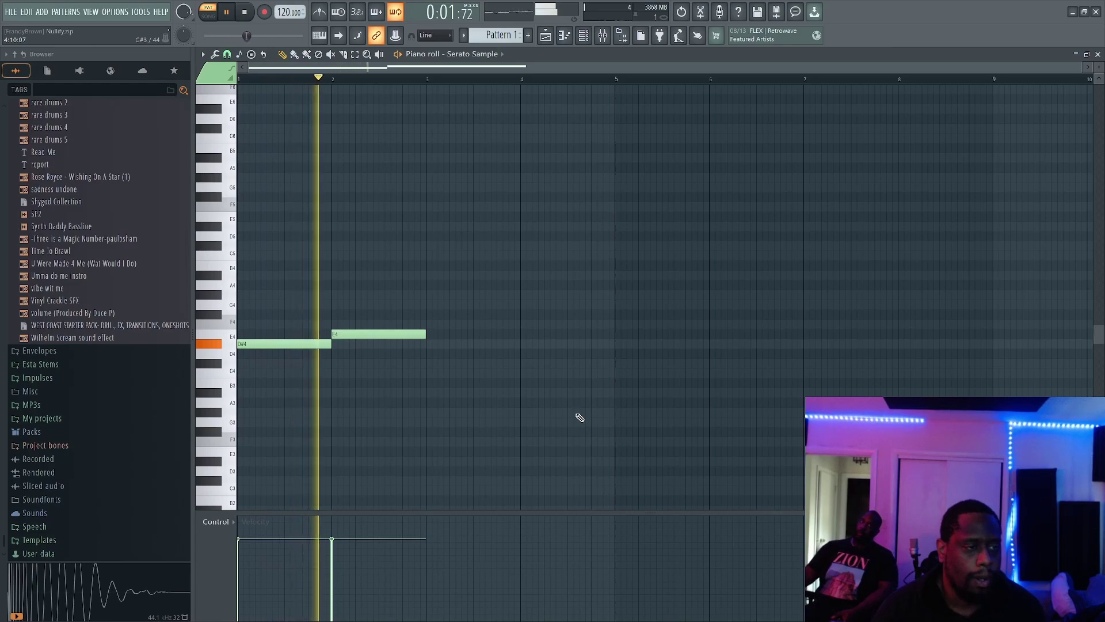
{"action": "key", "text": "space"}
{"action": "key", "text": "shift+Up"}
{"action": "key", "text": "space"}
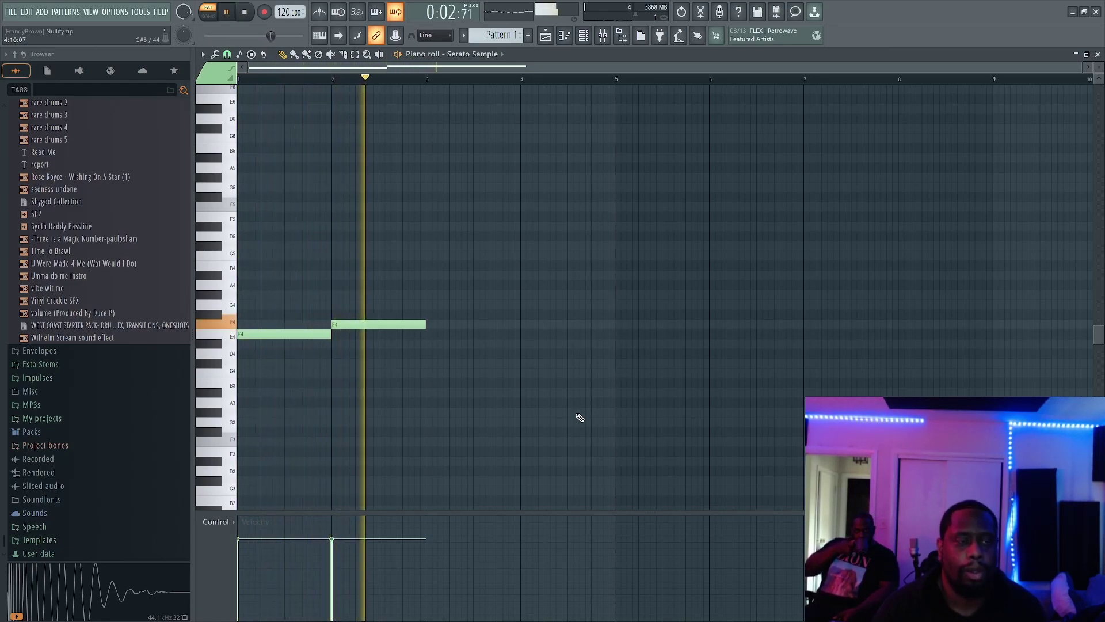
{"action": "key", "text": "space"}
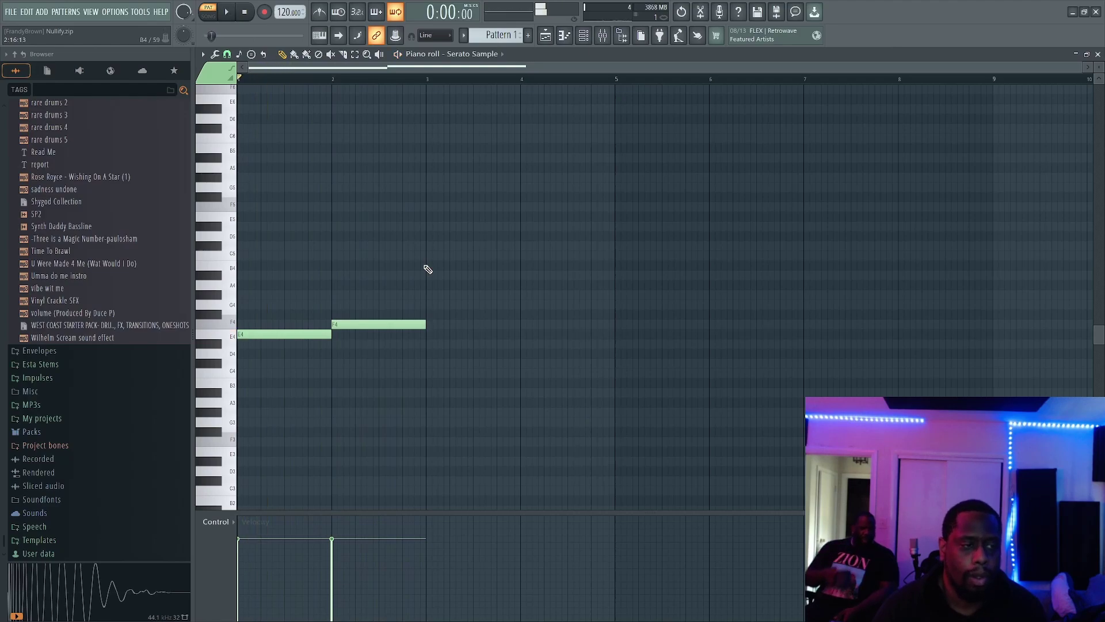
Try the two notes one semitone higher, then return them to E4 and F4 and play them
{"action": "key", "text": "shift+Up"}
{"action": "key", "text": "space"}
{"action": "key", "text": "space"}
{"action": "key", "text": "shift+Down"}
{"action": "key", "text": "space"}
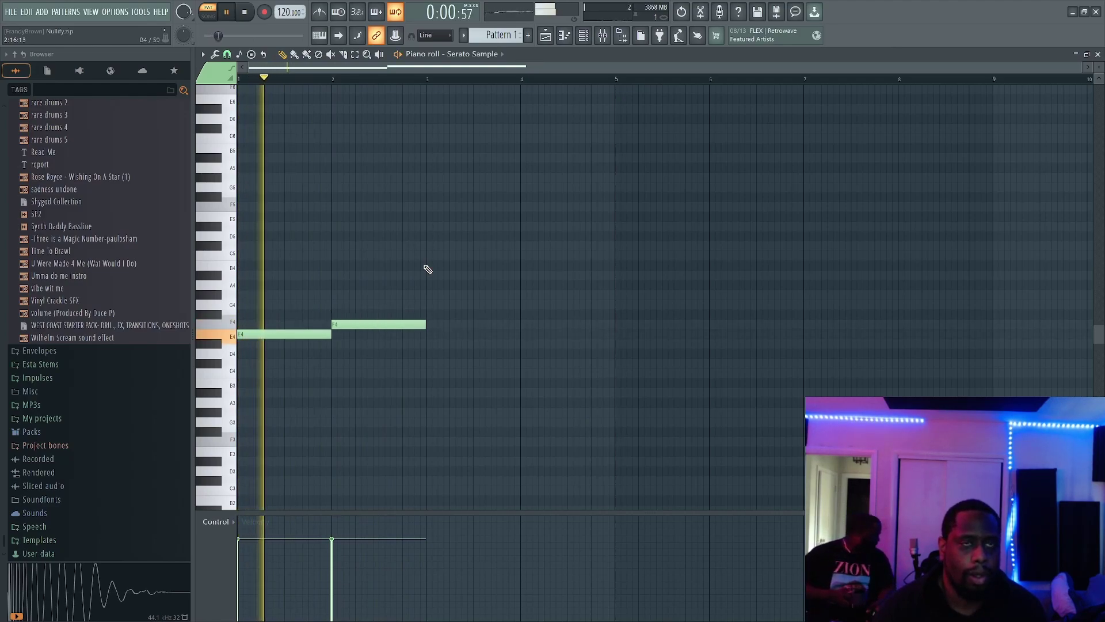
{"action": "key", "text": "space"}
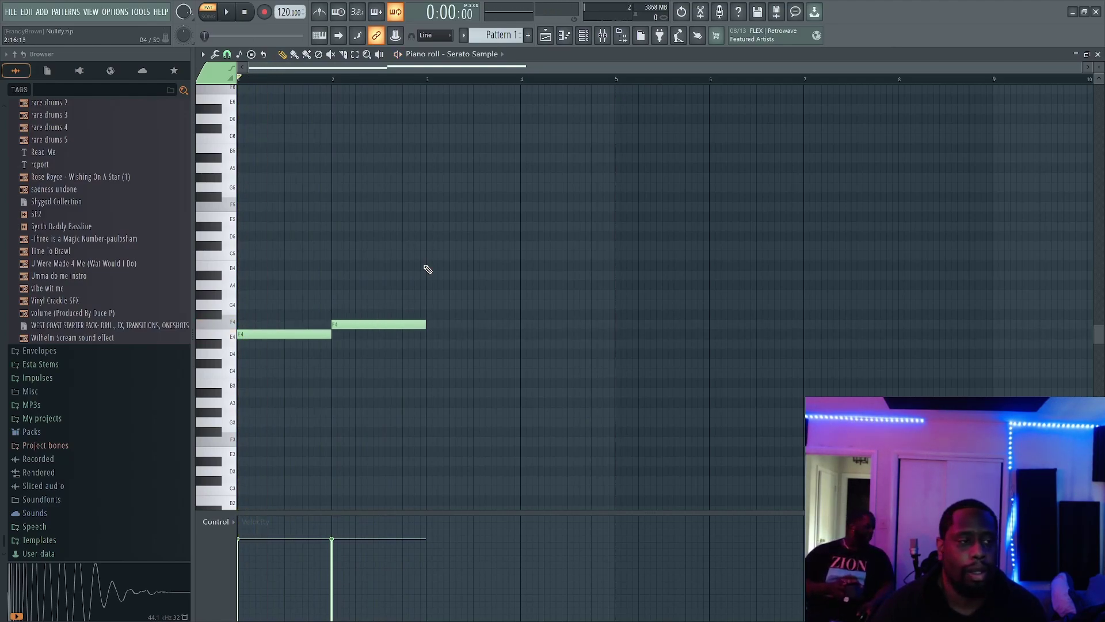
Audition the notes at F#4 and G4, then G4 and G#4, and finally D#4 and E4
{"action": "key", "text": "shift+Up"}
{"action": "key", "text": "shift+Up"}
{"action": "key", "text": "space"}
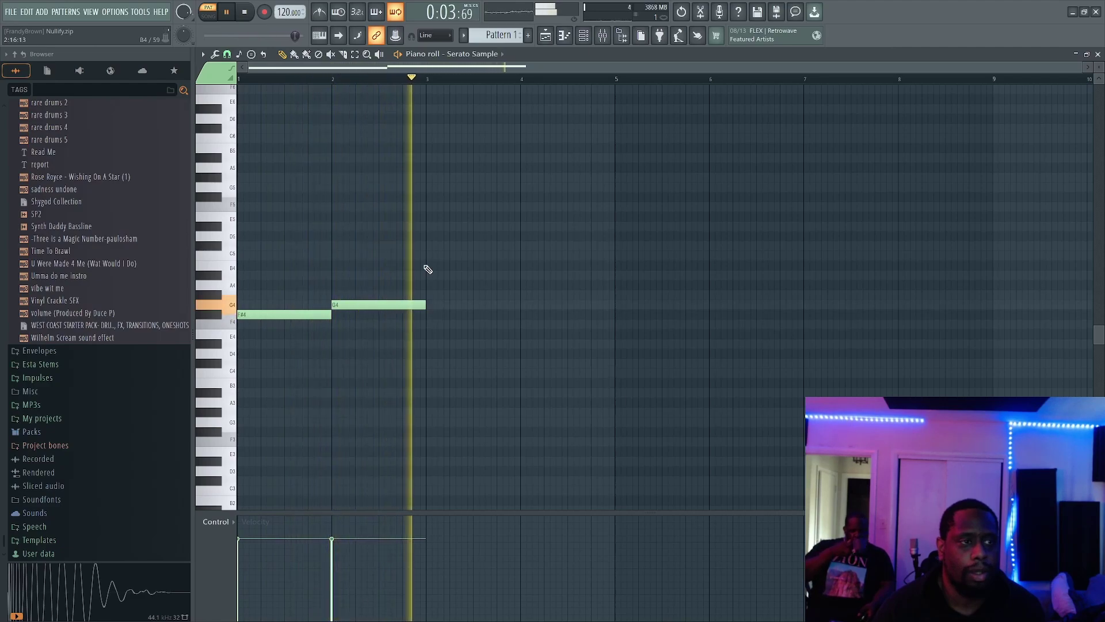
{"action": "key", "text": "shift+Up"}
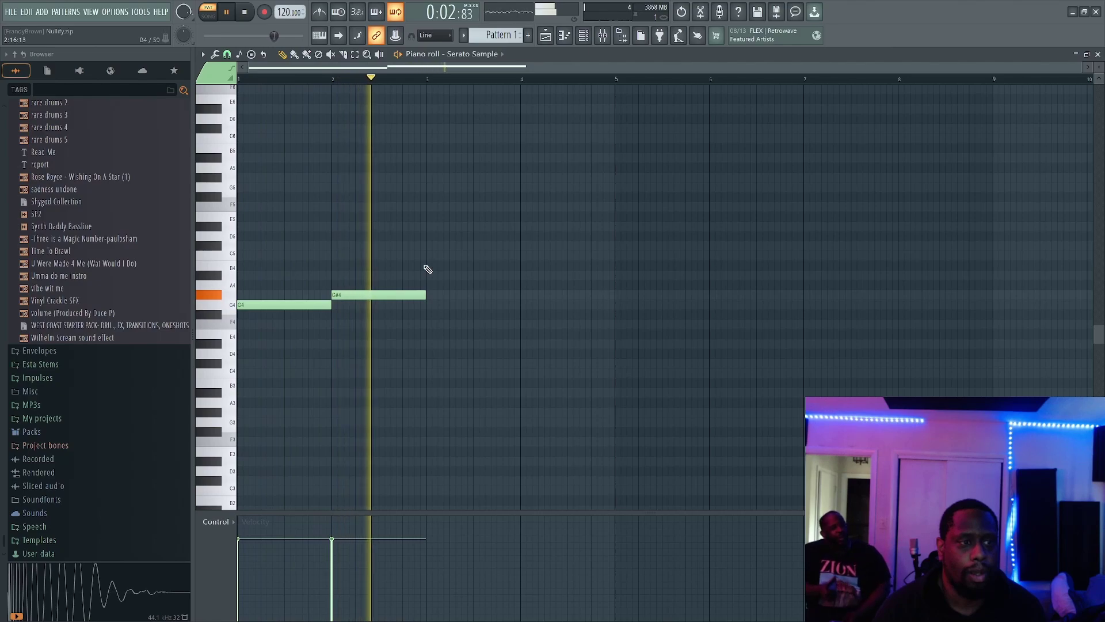
{"action": "key", "text": "space"}
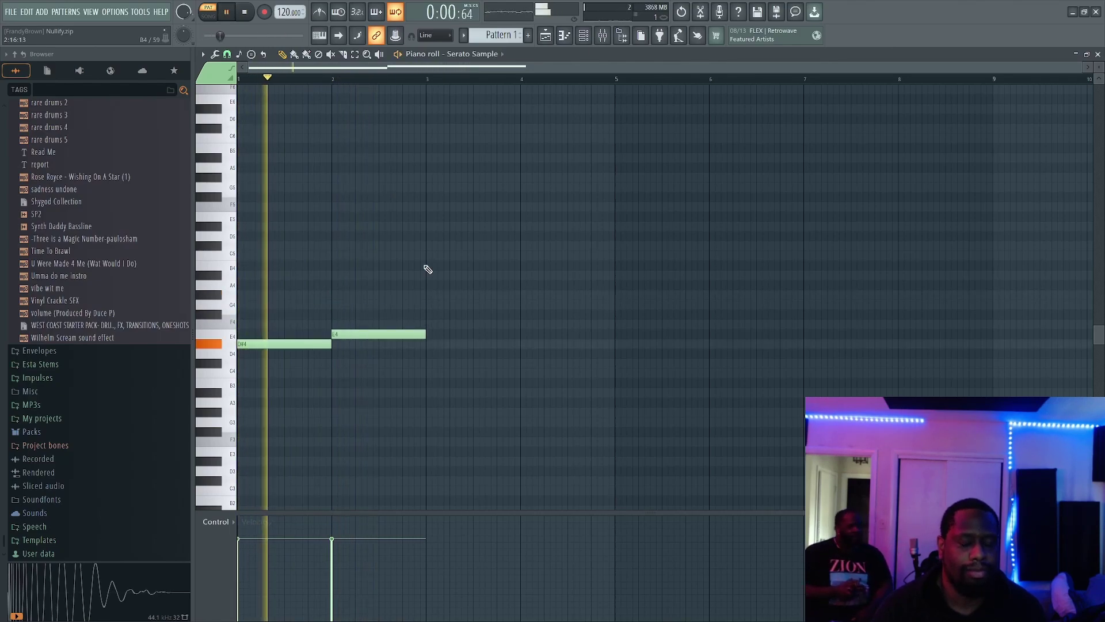
{"action": "key", "text": "space"}
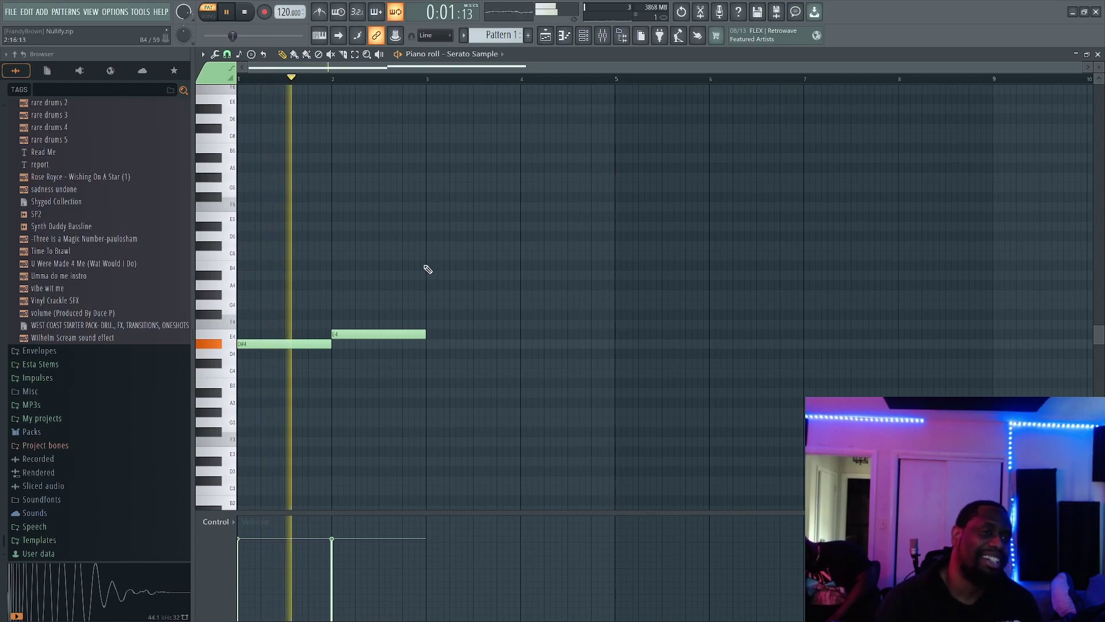
Play the notes at D4 and D#4, then transpose them up to E4 and F4 and audition them
{"action": "key", "text": "space"}
{"action": "key", "text": "shift+Down"}
{"action": "key", "text": "space"}
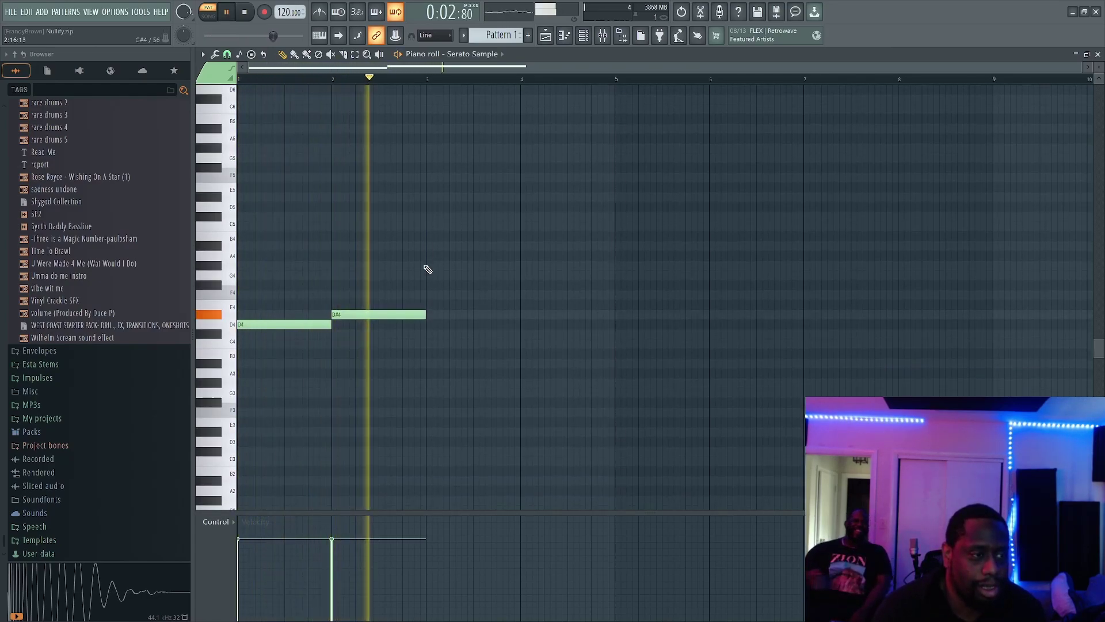
{"action": "key", "text": "shift+Up"}
{"action": "key", "text": "space"}
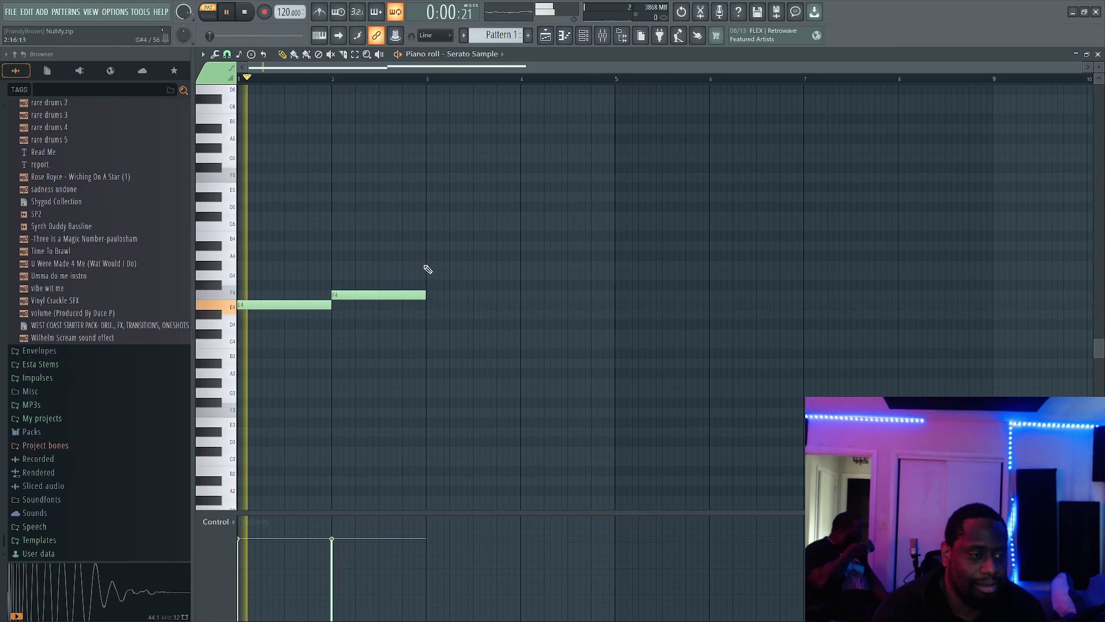
{"action": "key", "text": "space"}
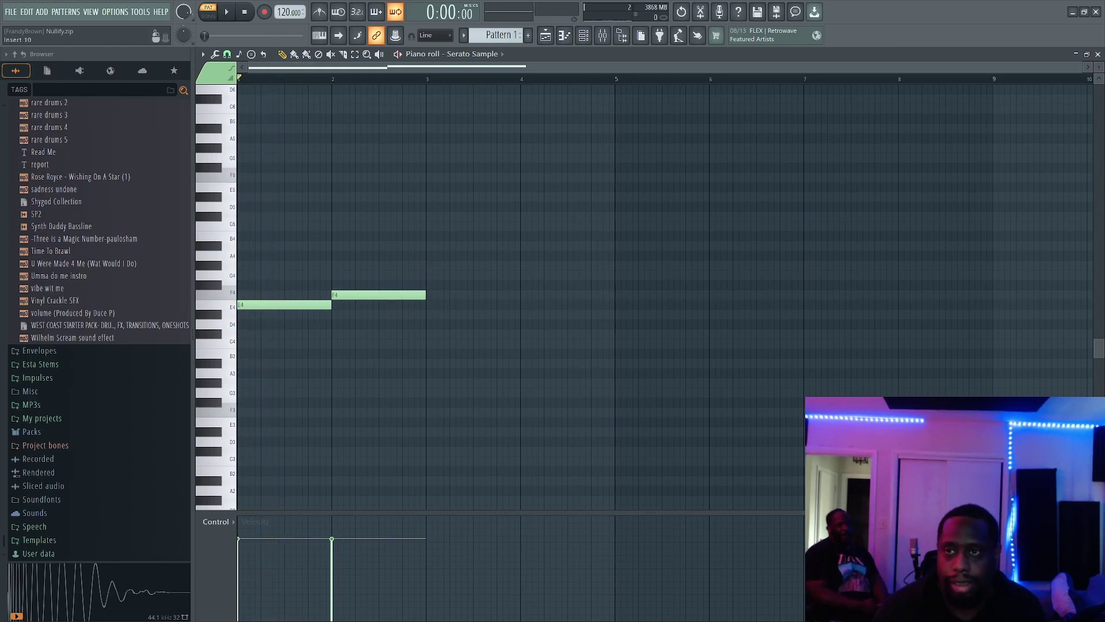
Render the mixer track to audio in Pattern mode at E4 and F4, then again with the notes at F#4 and G4
{"action": "key", "text": "ctrl+r"}
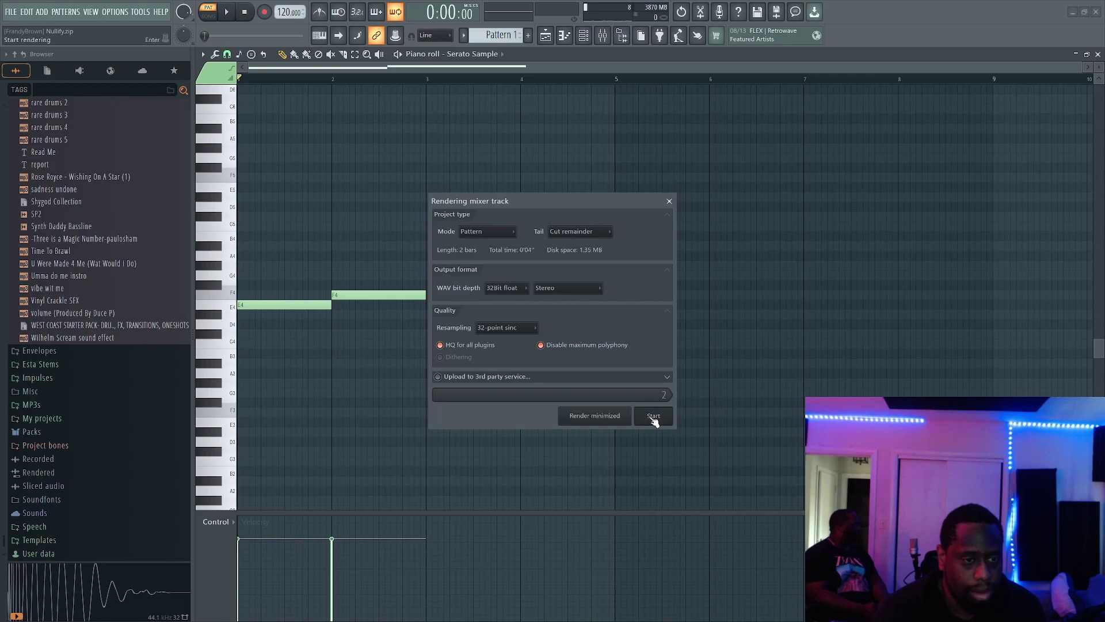
{"action": "left_click", "coordinate": [502, 111]}
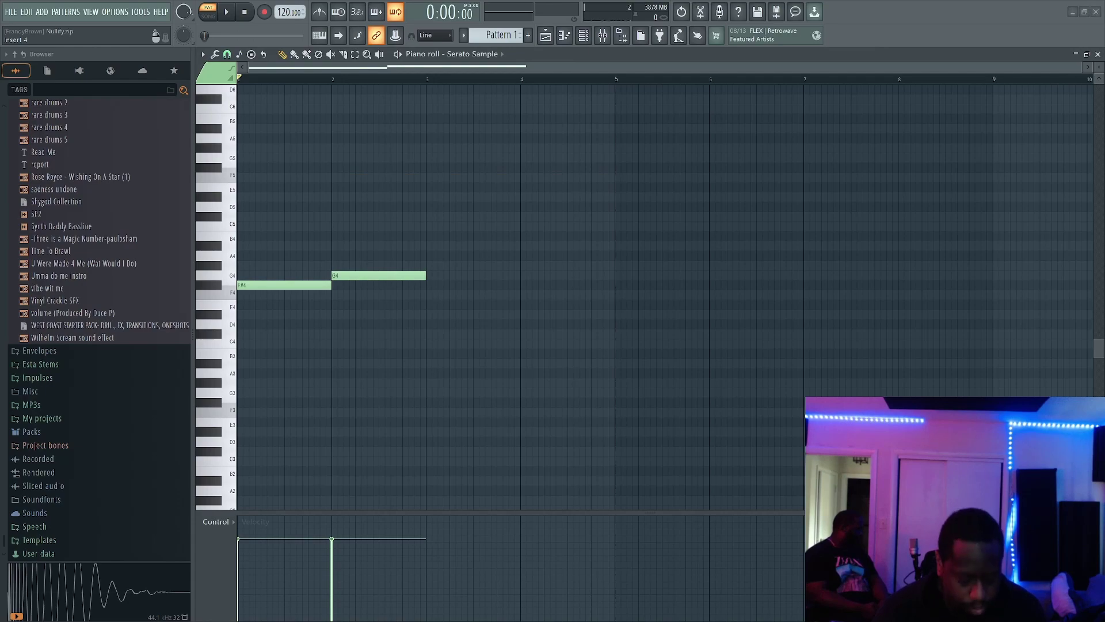
{"action": "key", "text": "ctrl+r"}
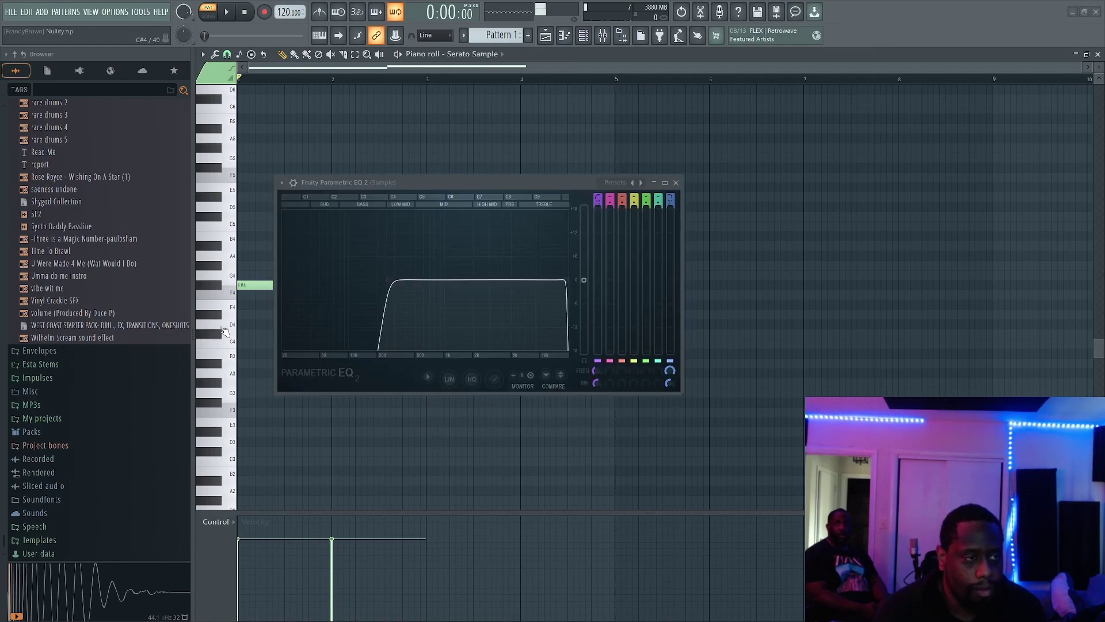
{"action": "right_click", "coordinate": [962, 175]}
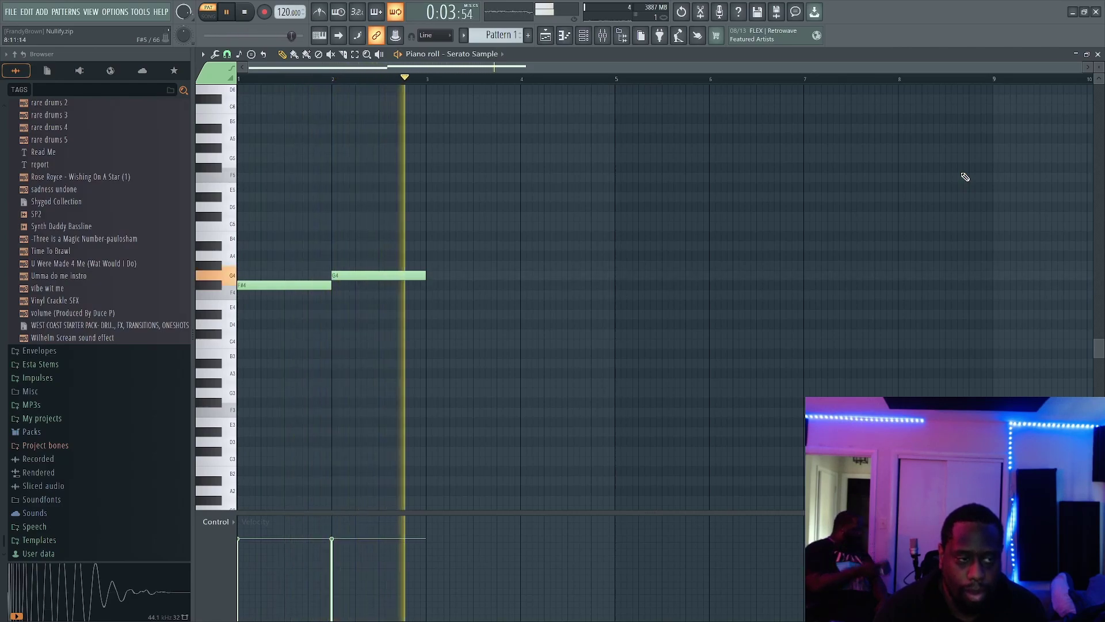
Transpose the two notes up to G#4 and A4 and render the mixer track to audio
{"action": "key", "text": "shift+Up"}
{"action": "key", "text": "shift+Up"}
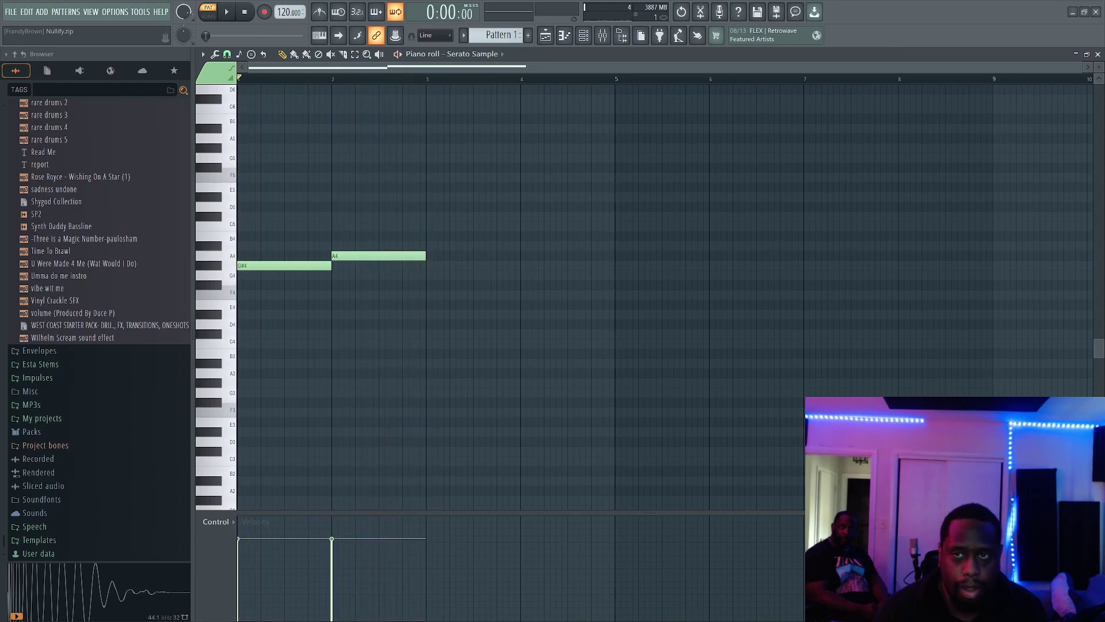
{"action": "key", "text": "alt+r"}
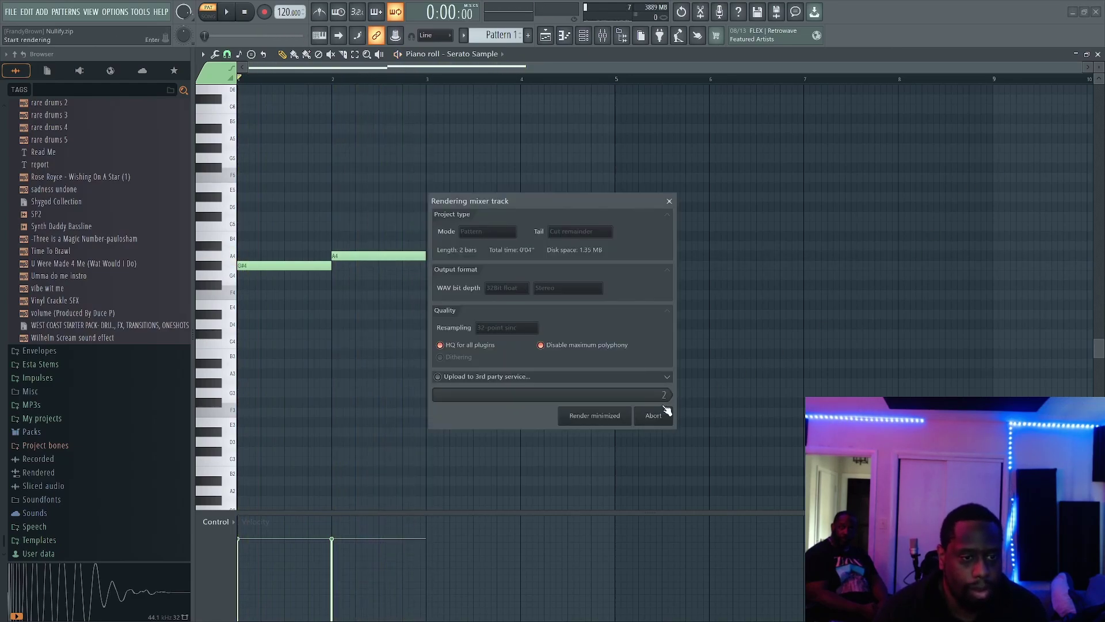
{"action": "left_click", "coordinate": [757, 394]}
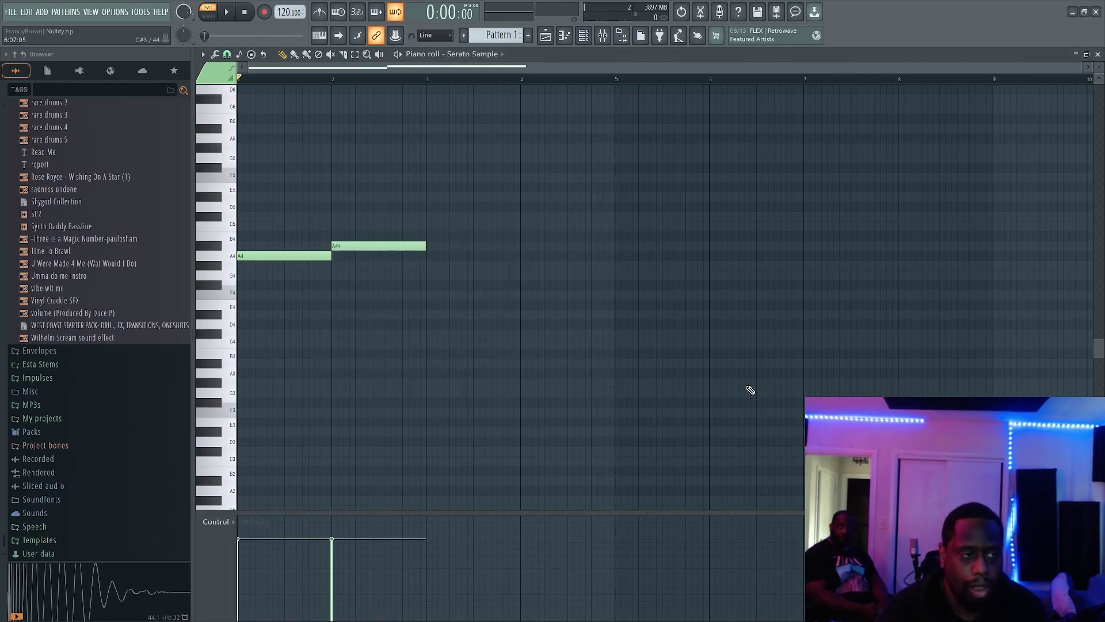
Audition the two notes at A#4 and B4 and render the mixer track to audio in Pattern mode
{"action": "key", "text": "space"}
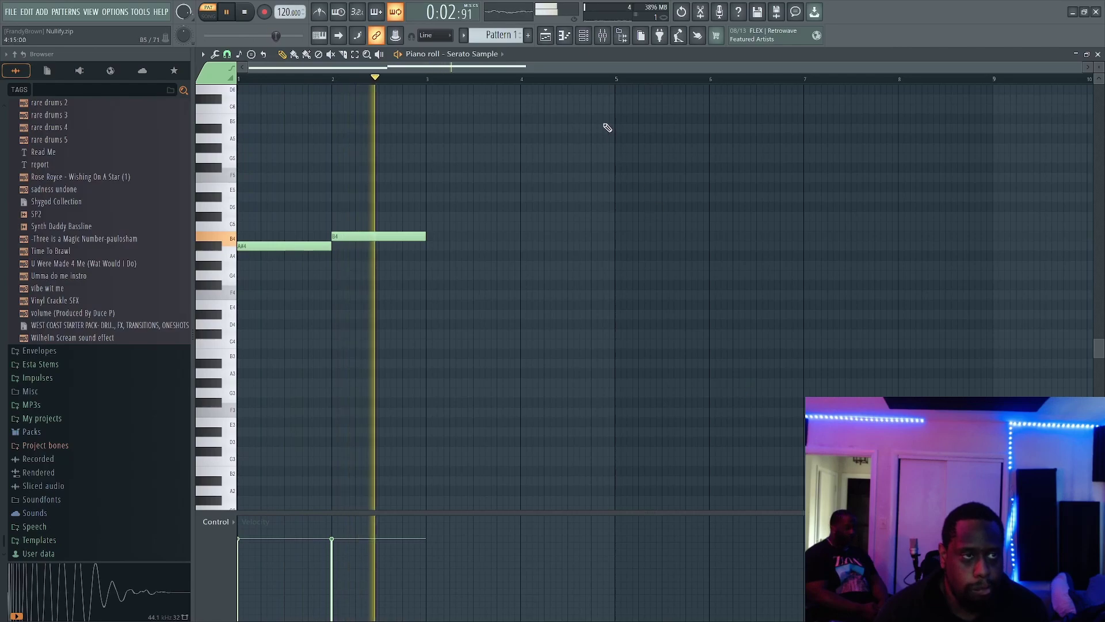
{"action": "key", "text": "space"}
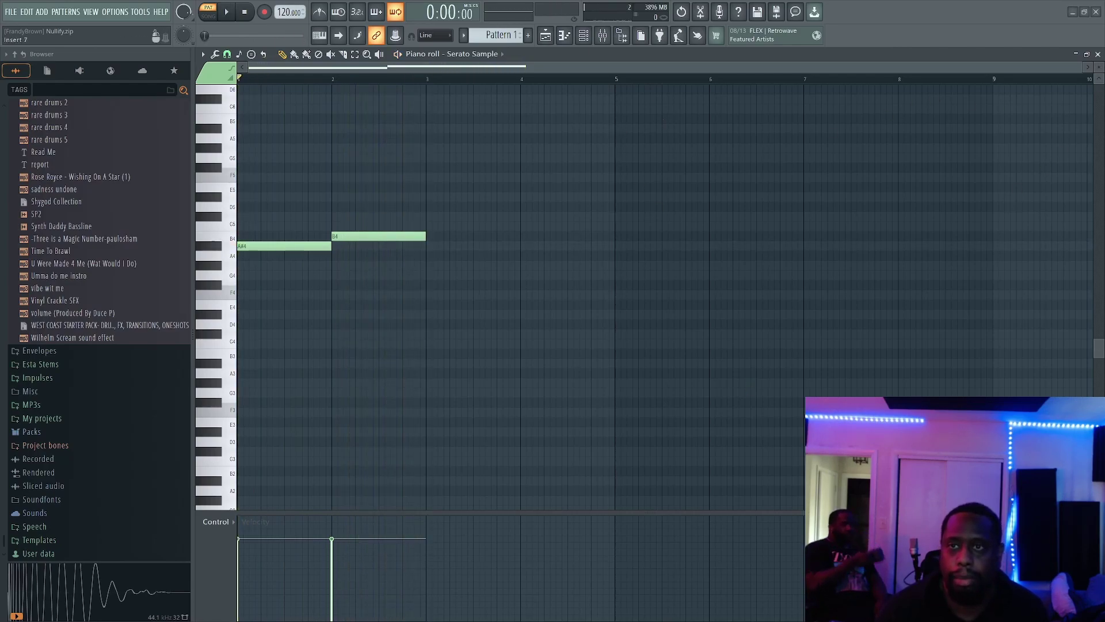
{"action": "key", "text": "alt+r"}
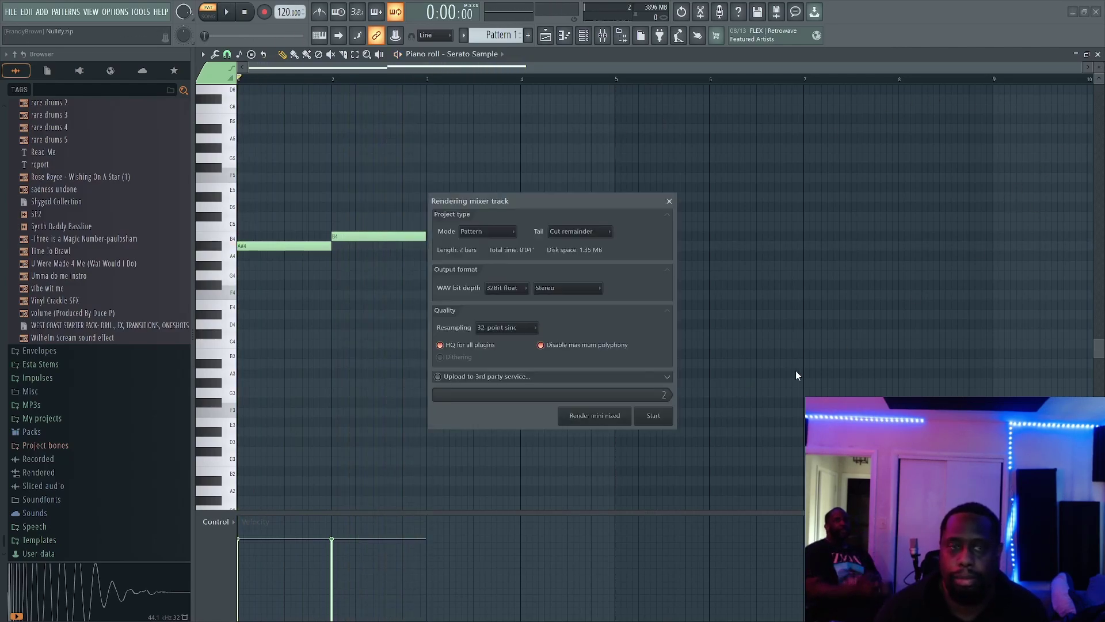
{"action": "left_click", "coordinate": [654, 421]}
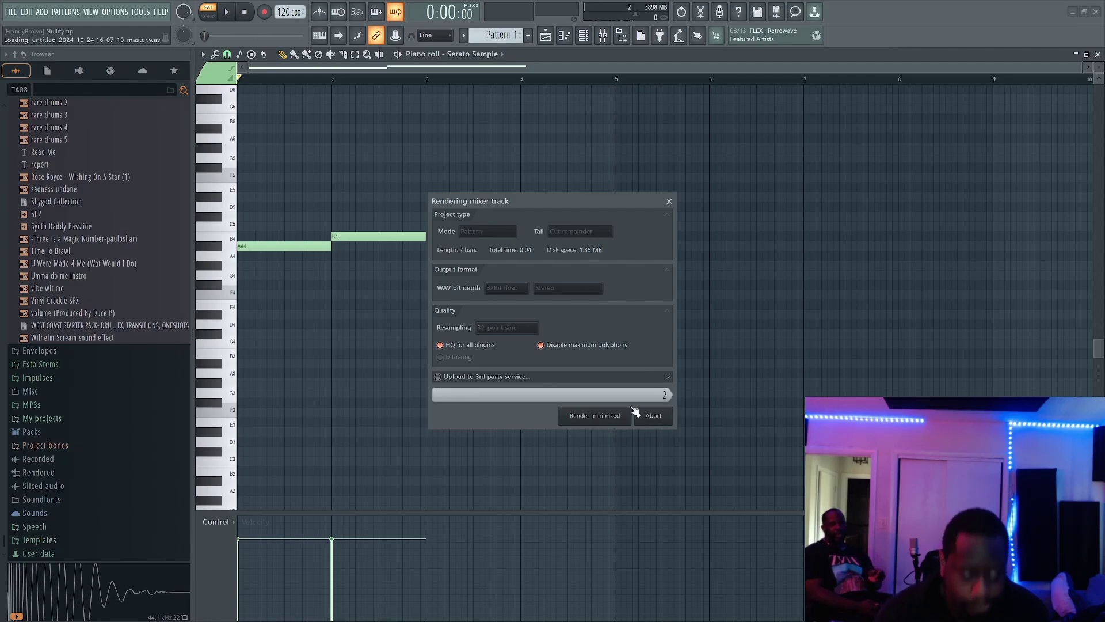
Set the project tempo back to 138 BPM
{"action": "right_click", "coordinate": [282, 14]}
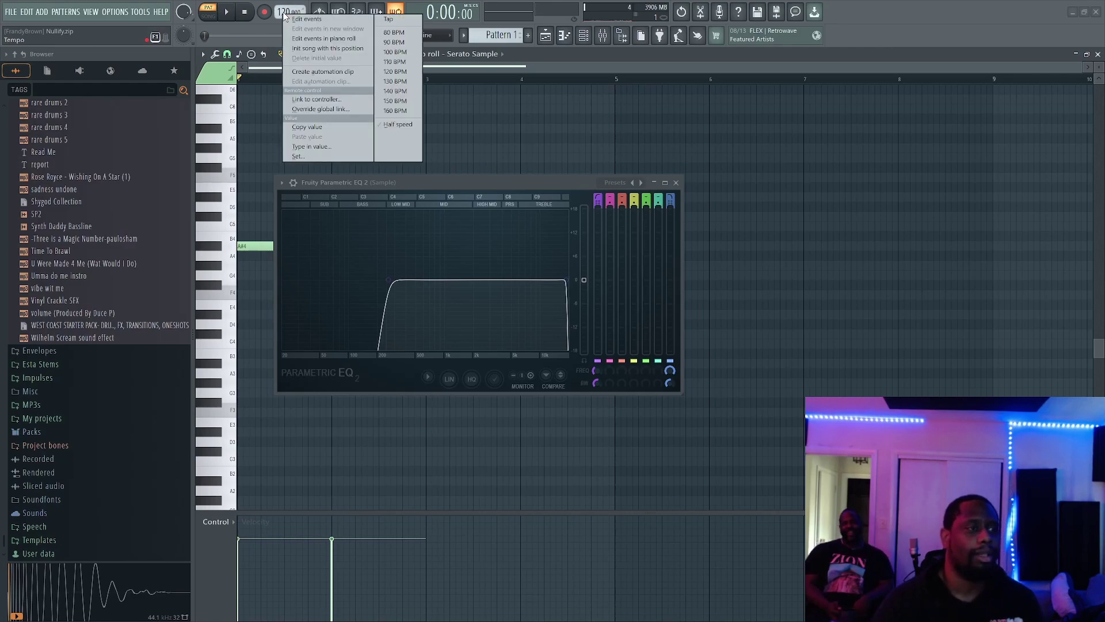
{"action": "left_click", "coordinate": [282, 13]}
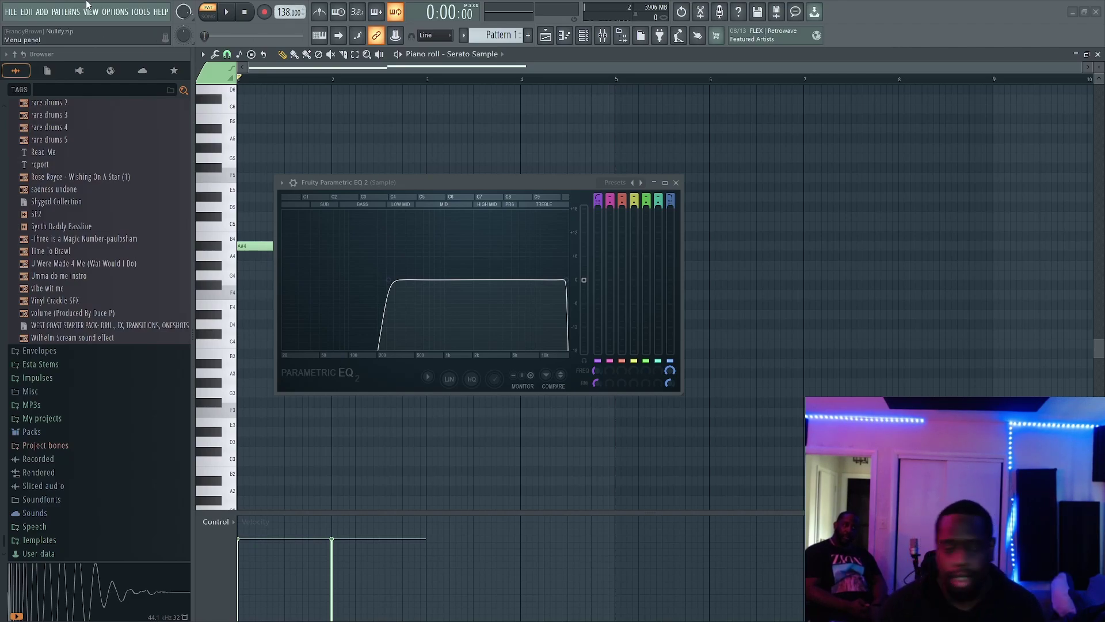
{"action": "left_click", "coordinate": [675, 182]}
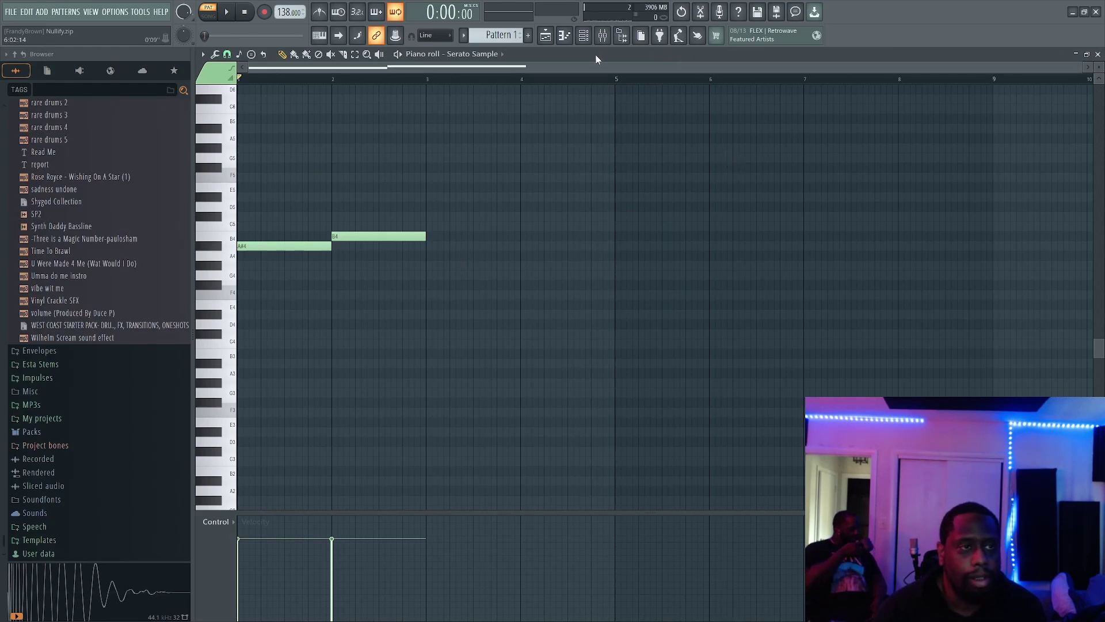
{"action": "left_click", "coordinate": [584, 36]}
{"action": "left_click", "coordinate": [545, 35]}
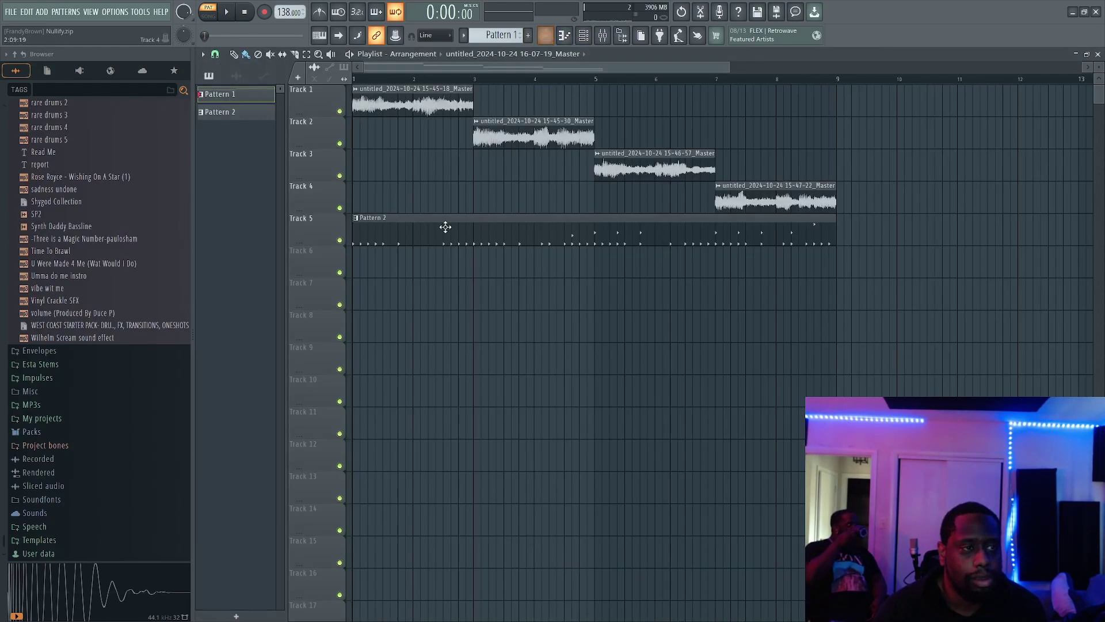
{"action": "left_click", "coordinate": [236, 76]}
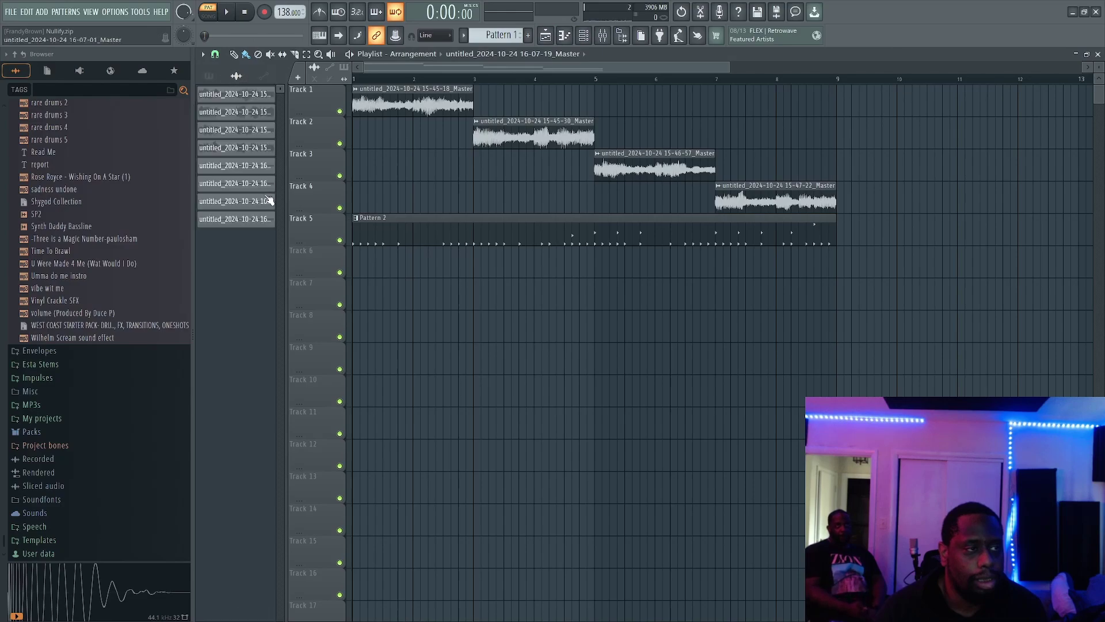
{"action": "left_click_drag", "start_coordinate": [234, 173], "coordinate": [355, 262]}
{"action": "left_click", "coordinate": [340, 111]}
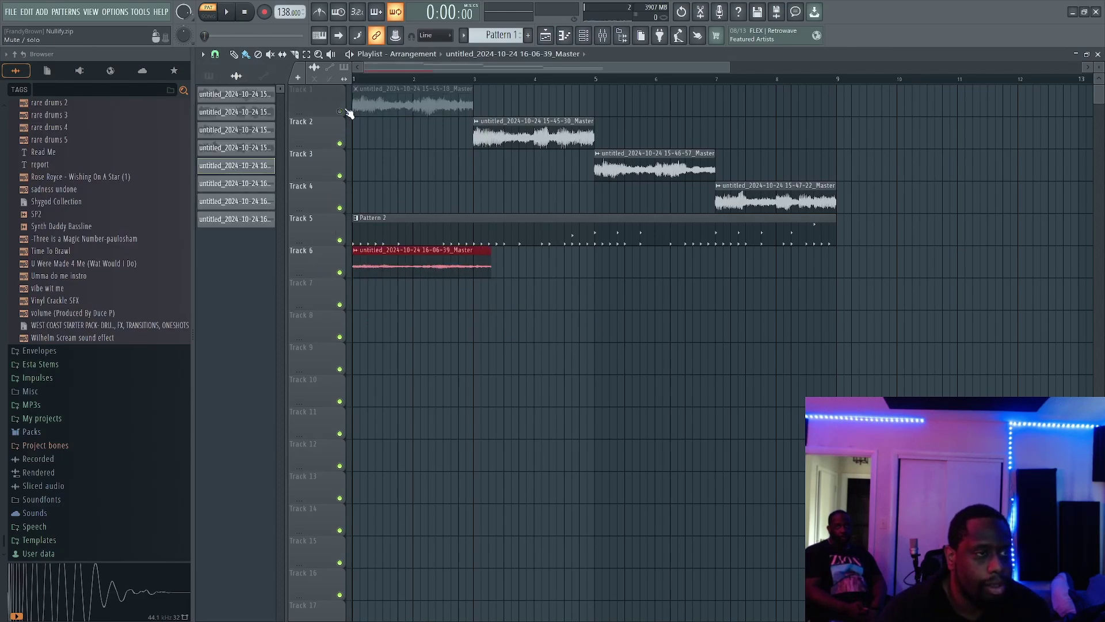
{"action": "left_click_drag", "start_coordinate": [336, 158], "coordinate": [340, 225]}
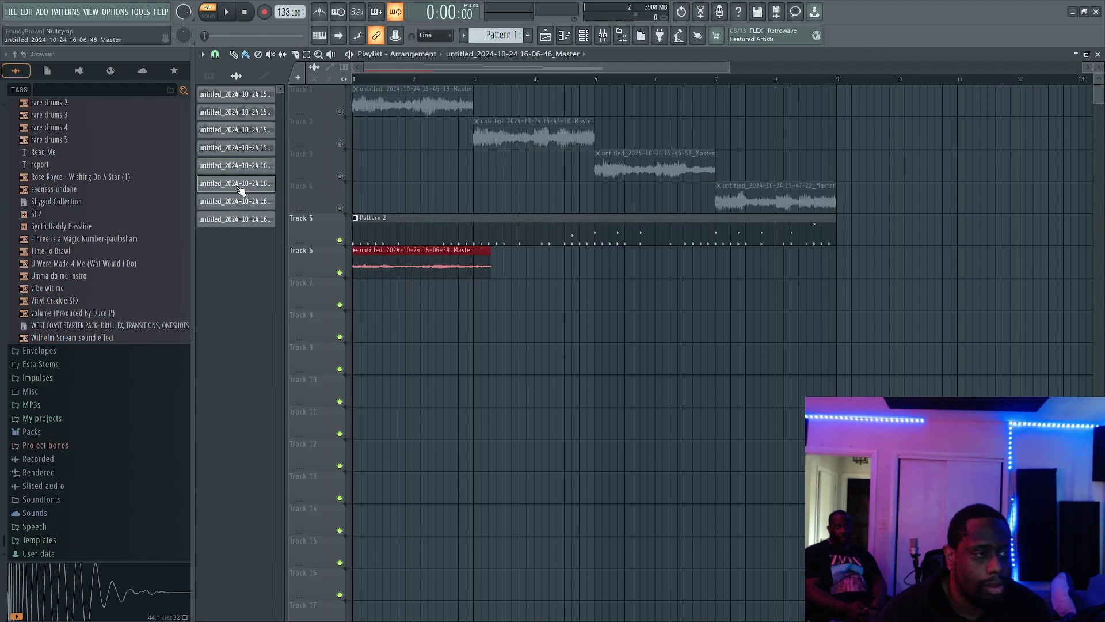
Trim the 16-06-39 clip on Track 6 so it ends exactly at bar 3
{"action": "scroll", "coordinate": [484, 254], "scroll_direction": "up", "scroll_amount": 4}
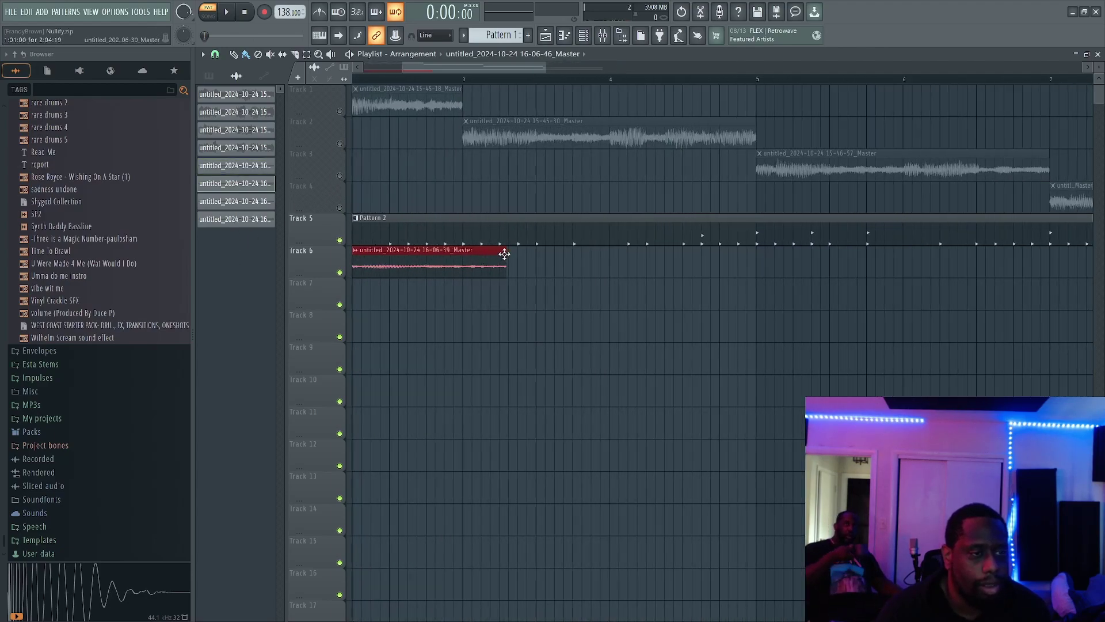
{"action": "mouse_move", "coordinate": [482, 256]}
{"action": "left_mouse_down"}
{"action": "mouse_move", "coordinate": [466, 252]}
{"action": "mouse_move", "coordinate": [489, 257]}
{"action": "left_mouse_up"}
{"action": "scroll", "coordinate": [464, 256], "scroll_direction": "up", "scroll_amount": 5}
{"action": "scroll", "coordinate": [495, 281], "scroll_direction": "up", "scroll_amount": 2}
{"action": "scroll", "coordinate": [490, 254], "scroll_direction": "up", "scroll_amount": 1}
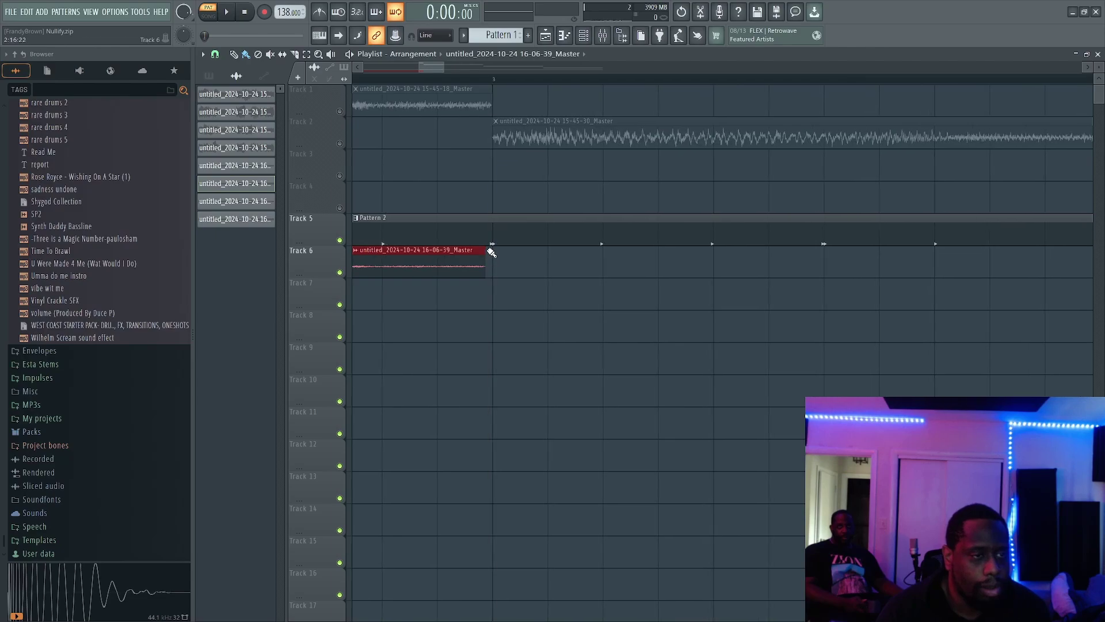
{"action": "scroll", "coordinate": [488, 300], "scroll_direction": "down", "scroll_amount": 4}
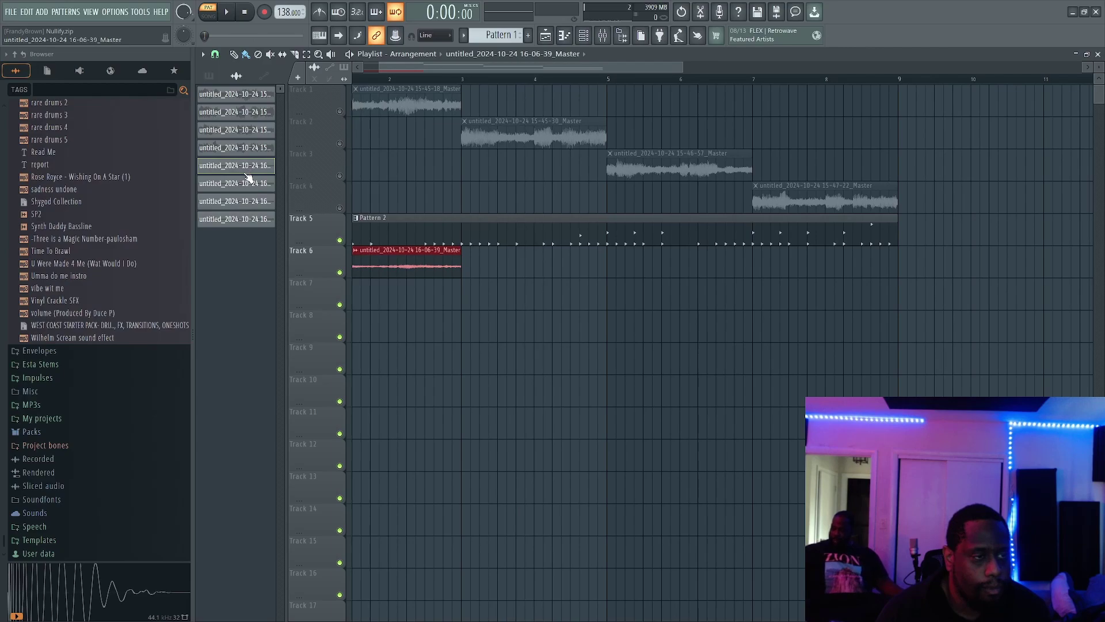
Switch playback to Song mode and audition the arrangement, muting Track 5 to hear the Track 6 clip alone
{"action": "key", "text": "space"}
{"action": "left_click", "coordinate": [208, 14]}
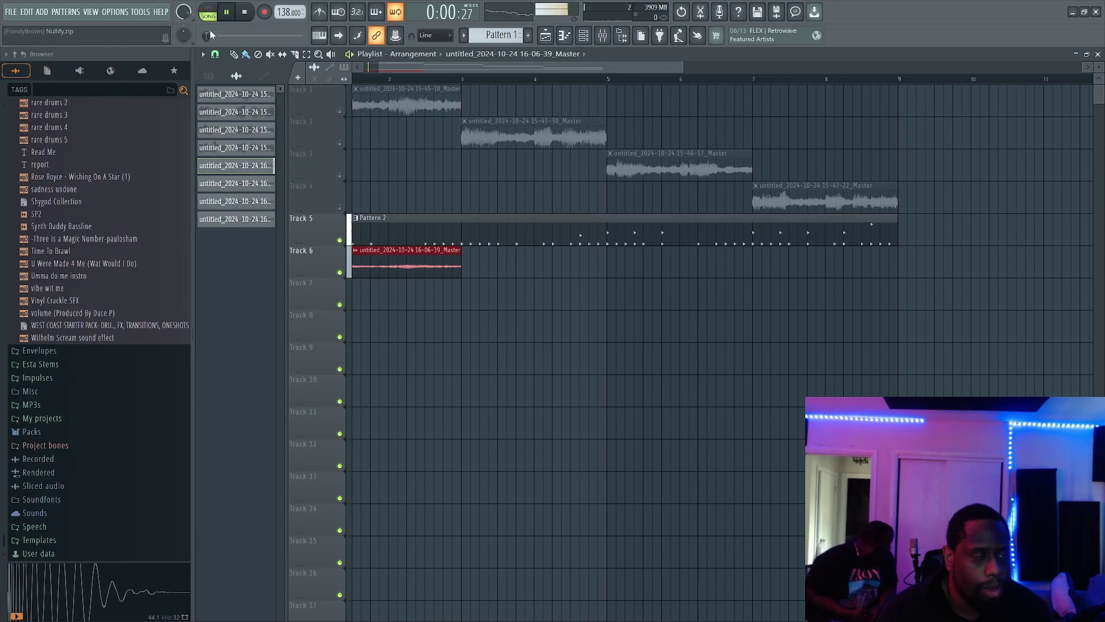
{"action": "left_click_drag", "start_coordinate": [210, 35], "coordinate": [221, 36]}
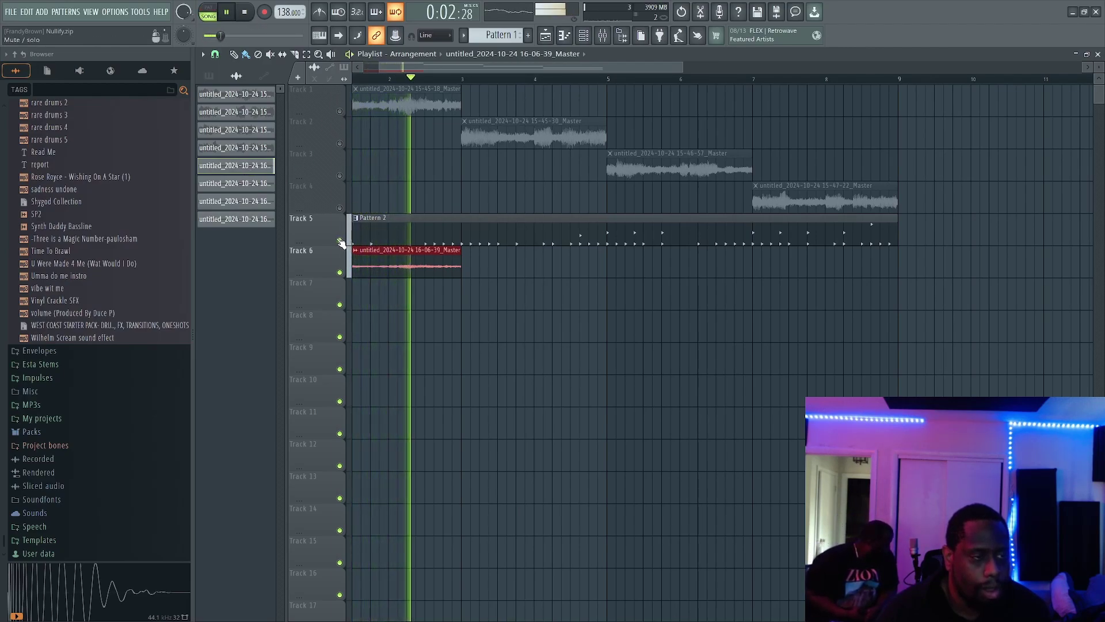
{"action": "left_click", "coordinate": [340, 240]}
{"action": "key", "text": "space"}
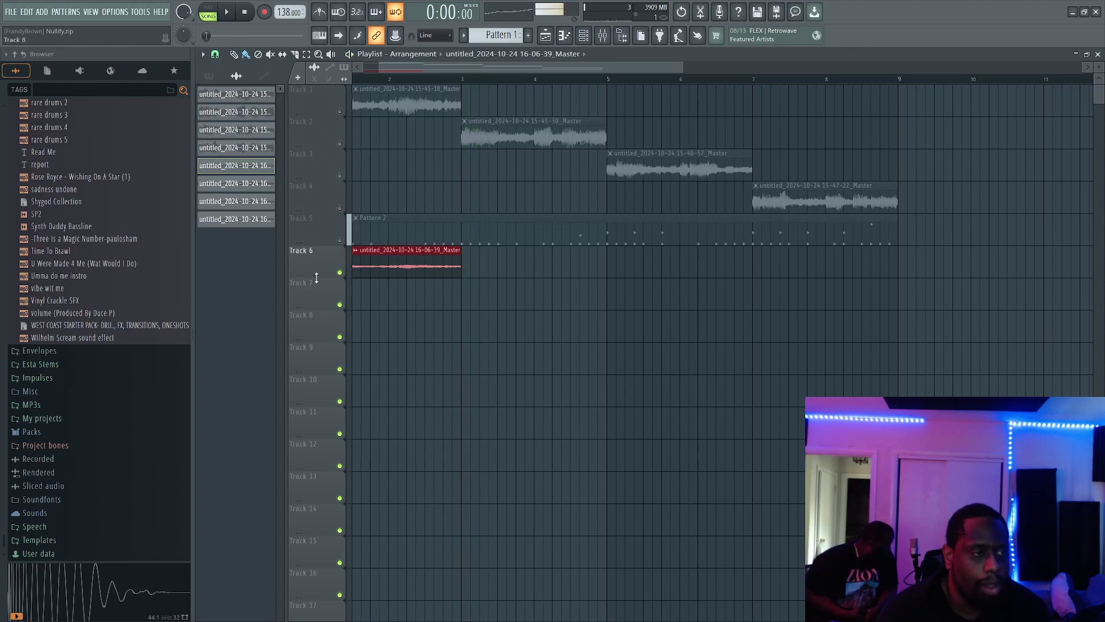
Place the 16-06-46 recording on Track 7 at bar 3 and trim its end to bar 5
{"action": "left_click_drag", "start_coordinate": [243, 183], "coordinate": [465, 292]}
{"action": "left_click_drag", "start_coordinate": [628, 284], "coordinate": [602, 287]}
{"action": "scroll", "coordinate": [610, 288], "scroll_direction": "up", "scroll_amount": 4, "text": "ctrl"}
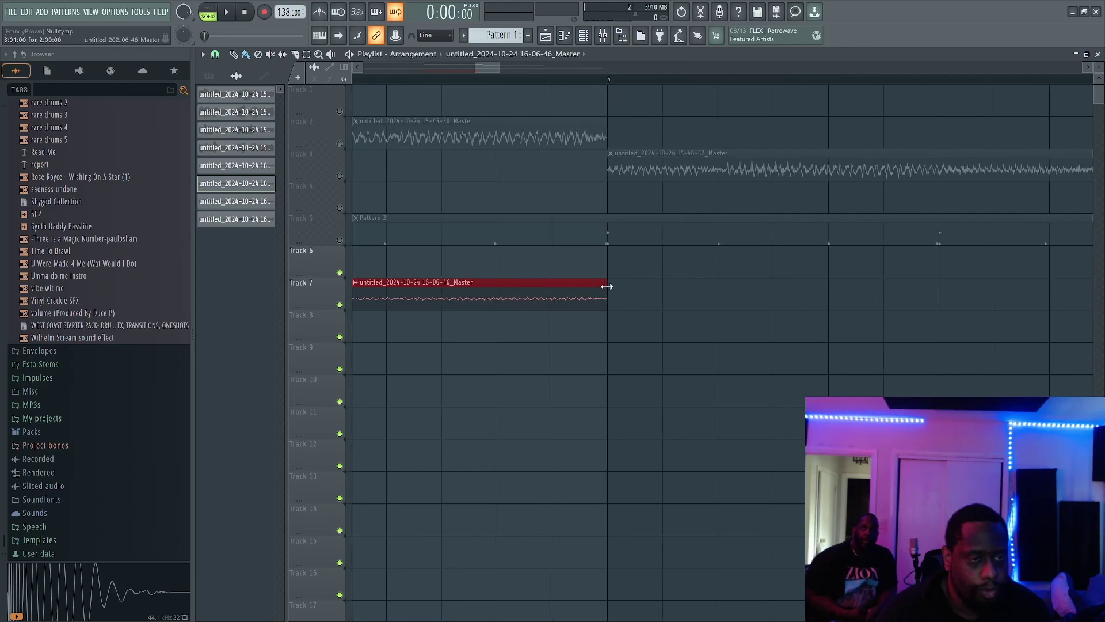
Place the 16-07-01 recording on Track 8 at bar 5 and trim its end to bar 7
{"action": "left_click", "coordinate": [233, 201]}
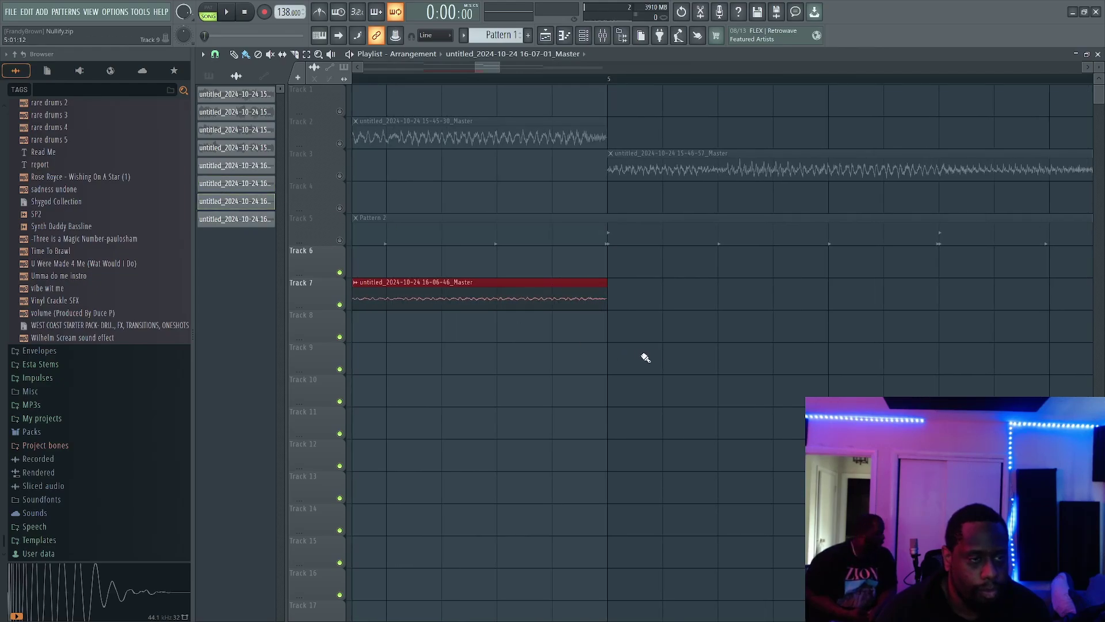
{"action": "left_click", "coordinate": [612, 326]}
{"action": "scroll", "coordinate": [892, 334], "scroll_direction": "down", "scroll_amount": 3}
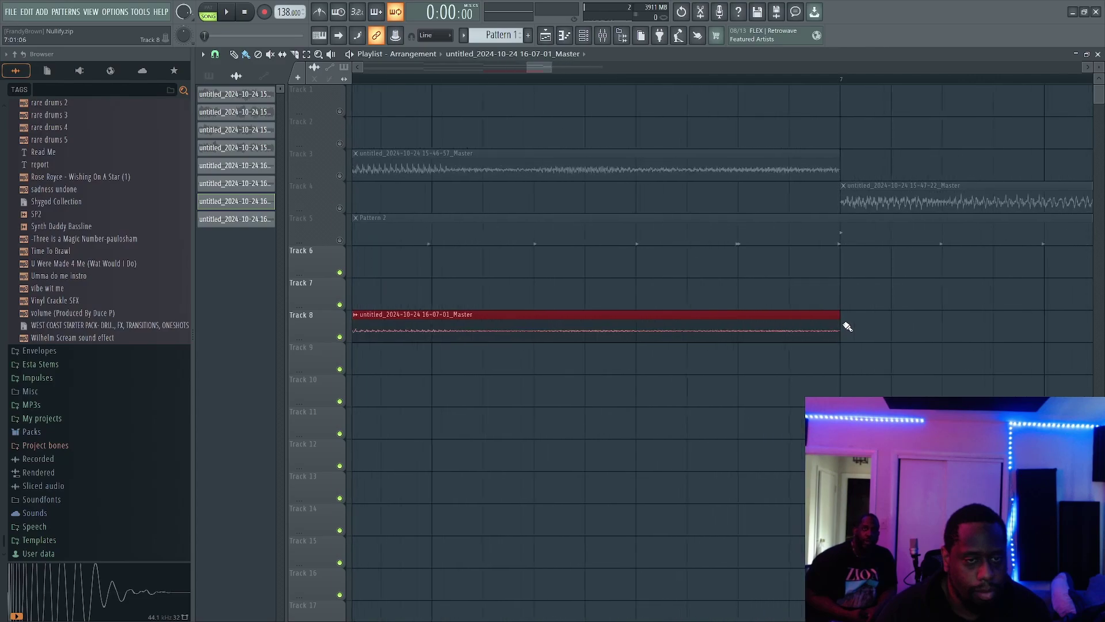
{"action": "scroll", "coordinate": [848, 327], "scroll_direction": "down", "scroll_amount": 2}
{"action": "scroll", "coordinate": [806, 340], "scroll_direction": "down", "scroll_amount": 1}
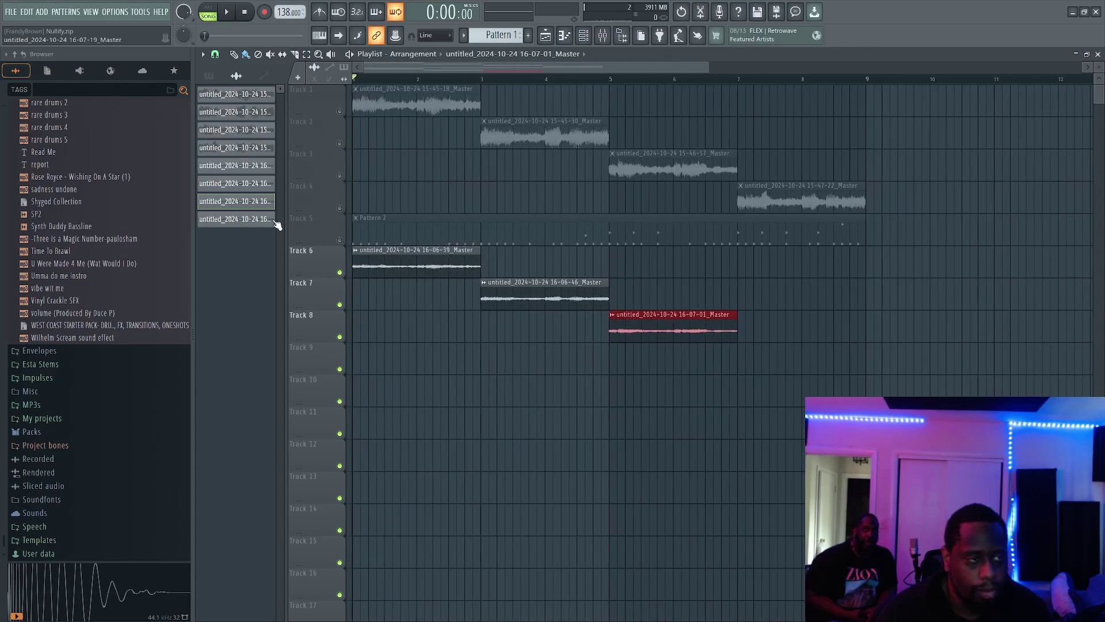
Place the 16-07-19 recording on Track 9 at bar 7 and trim its end to bar 9
{"action": "left_click_drag", "start_coordinate": [250, 223], "coordinate": [738, 357]}
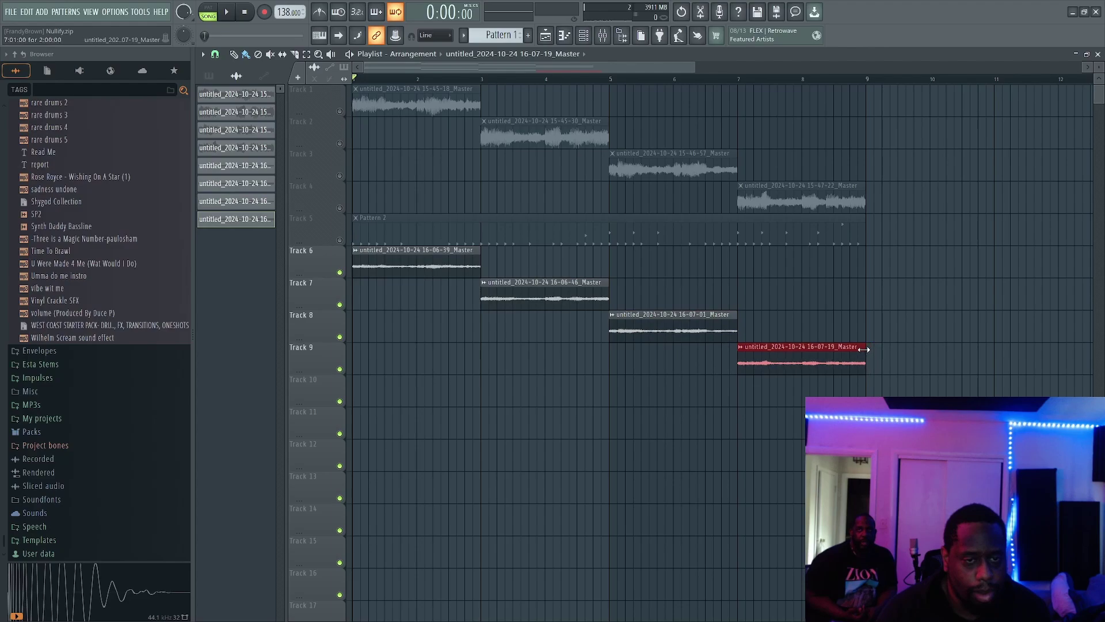
{"action": "scroll", "coordinate": [872, 356], "scroll_direction": "up", "scroll_amount": 6}
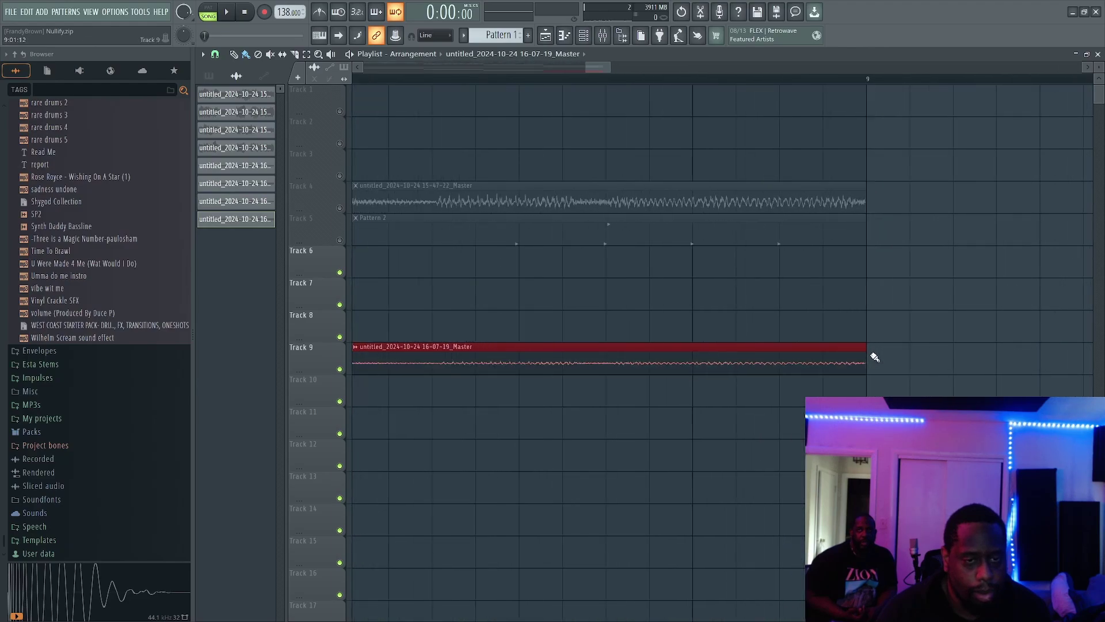
{"action": "scroll", "coordinate": [860, 360], "scroll_direction": "down", "scroll_amount": 6}
{"action": "scroll", "coordinate": [788, 353], "scroll_direction": "down", "scroll_amount": 1}
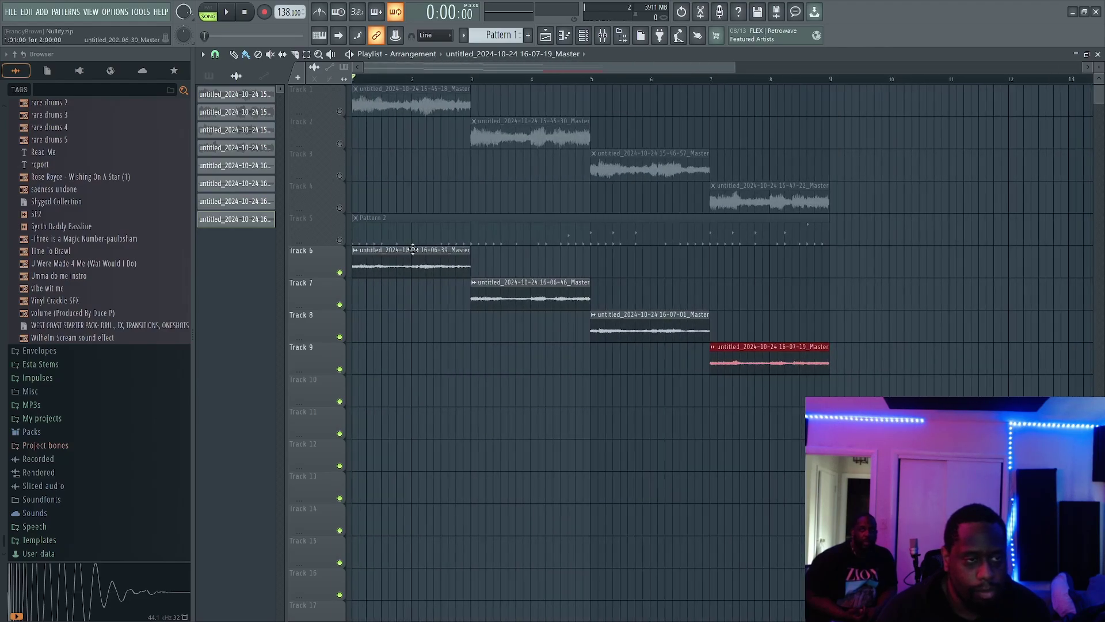
Play the arrangement with Track 5 unmuted and route the last rendered recording's channel to mixer track 1
{"action": "left_click", "coordinate": [340, 240]}
{"action": "key", "text": "space"}
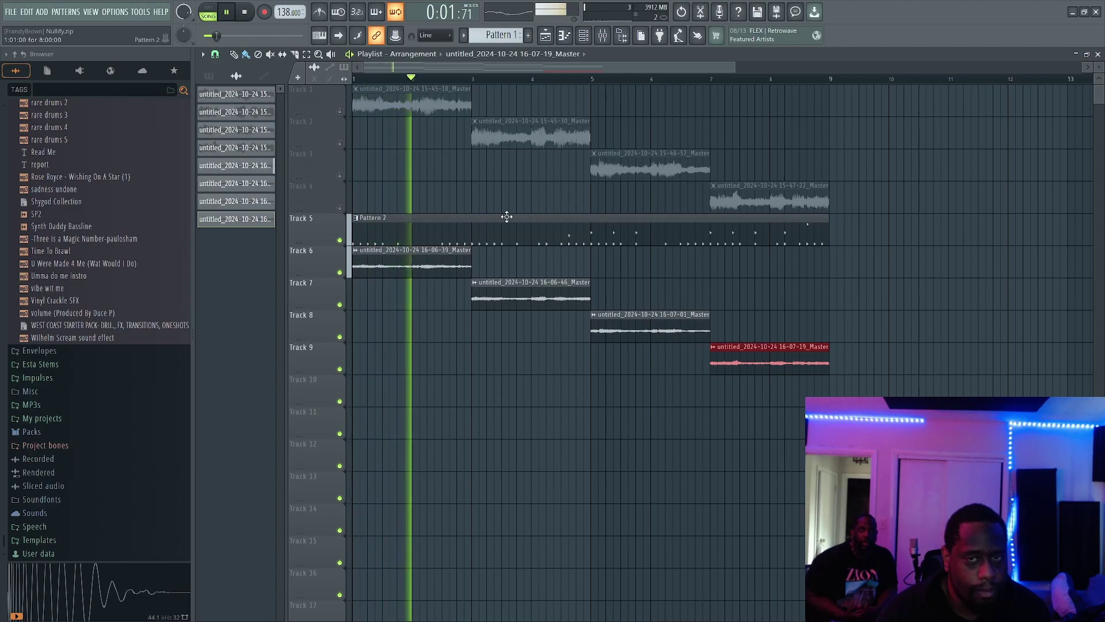
{"action": "left_click", "coordinate": [546, 35]}
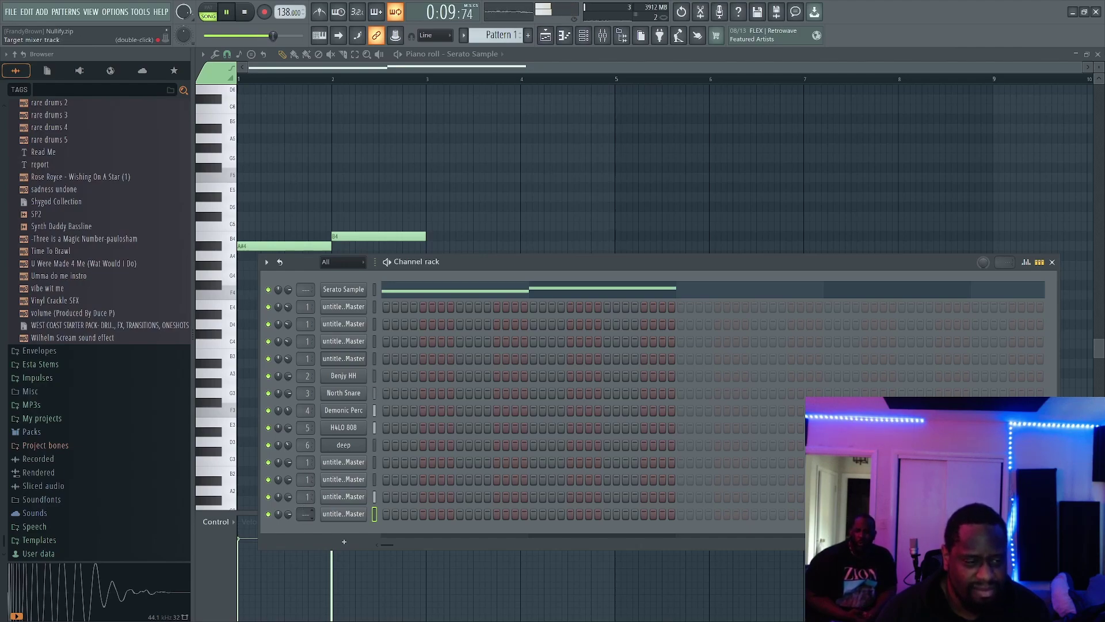
{"action": "left_click_drag", "start_coordinate": [305, 514], "coordinate": [305, 508]}
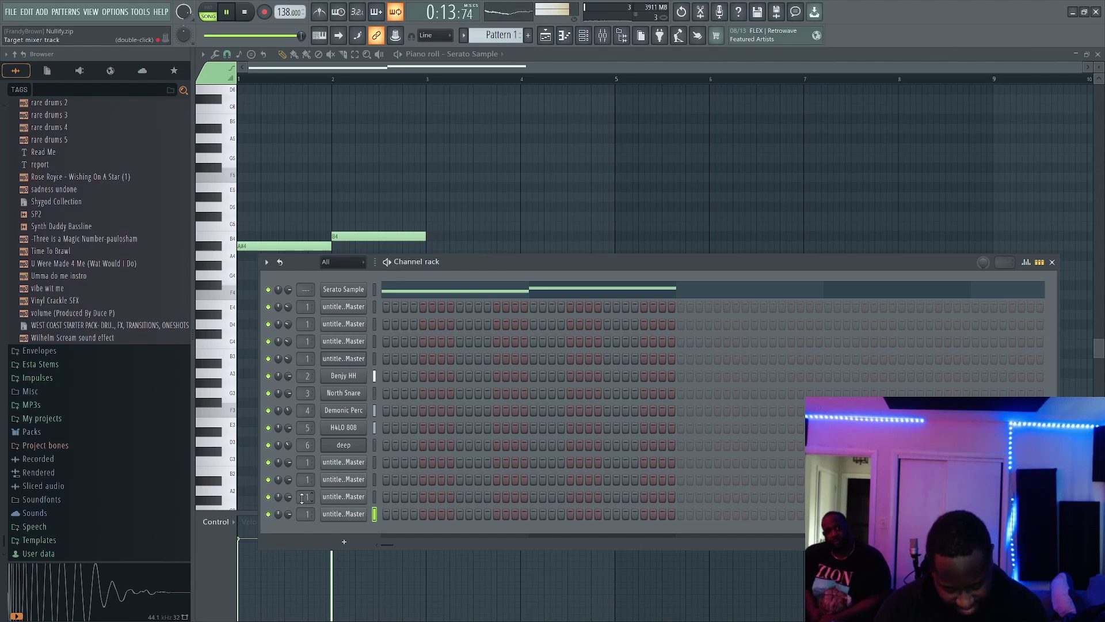
{"action": "key", "text": "space"}
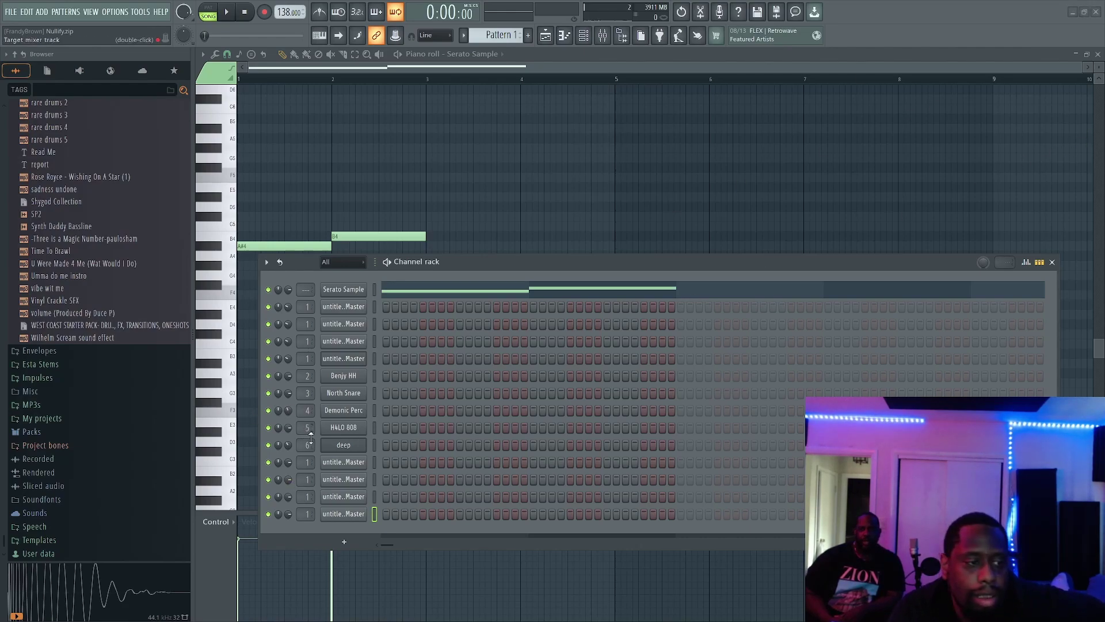
Examine the H4LO 808 sampler settings while auditioning the arrangement, and close the Channel rack
{"action": "left_click", "coordinate": [340, 432]}
{"action": "left_click", "coordinate": [525, 262]}
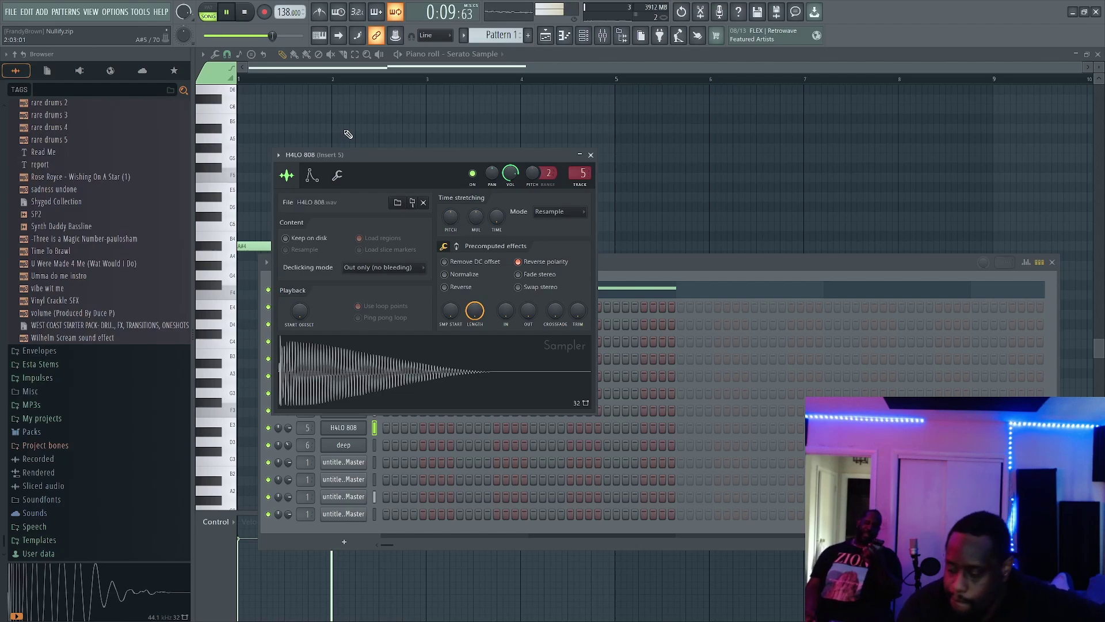
{"action": "left_click", "coordinate": [719, 264]}
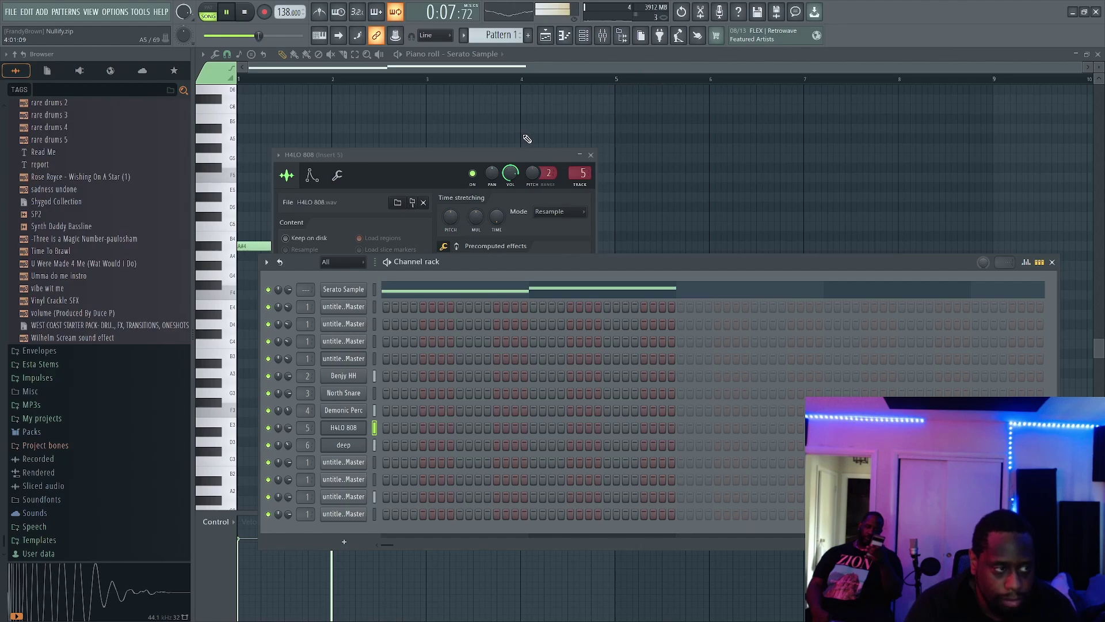
{"action": "key", "text": "space"}
{"action": "left_click", "coordinate": [576, 40]}
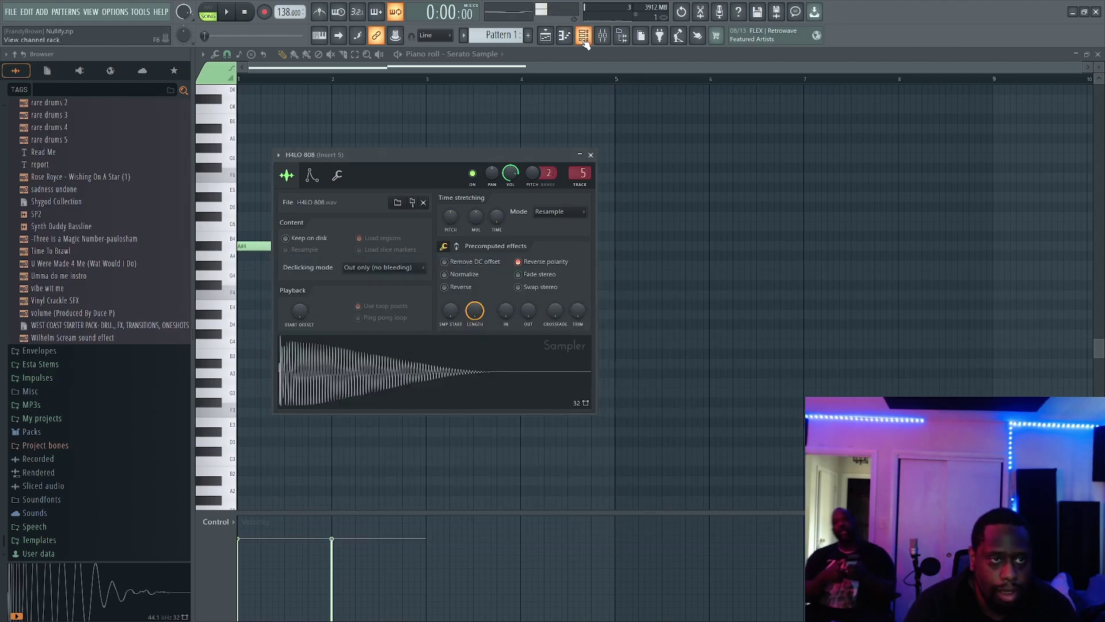
Check the audio clip settings of the 16-06-39 recording on Playlist Track 6
{"action": "left_click", "coordinate": [545, 38]}
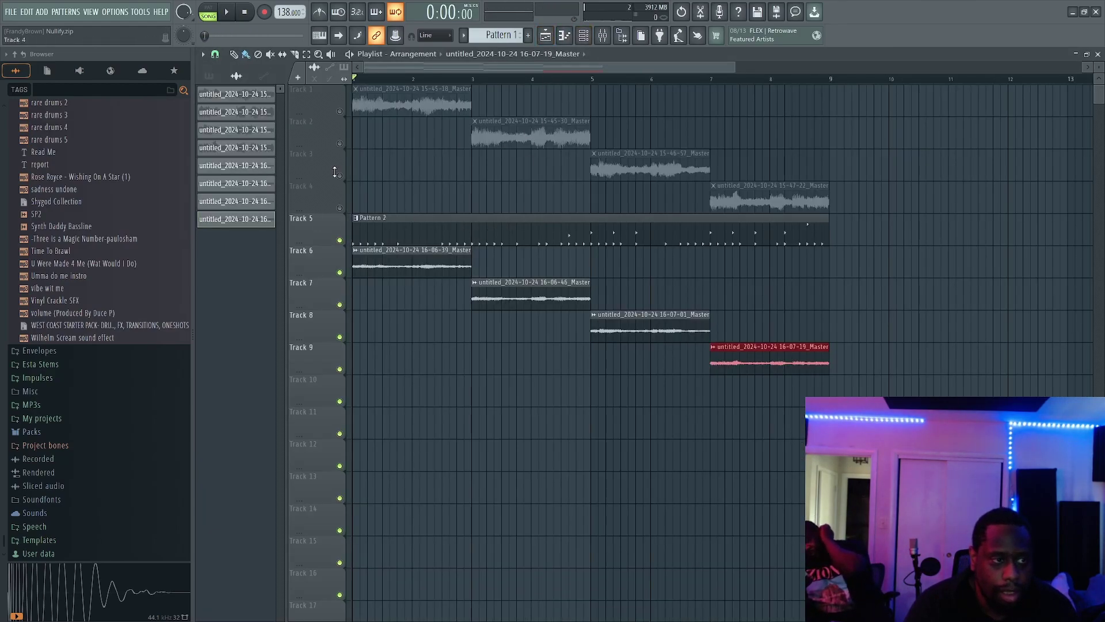
{"action": "double_click", "coordinate": [410, 259]}
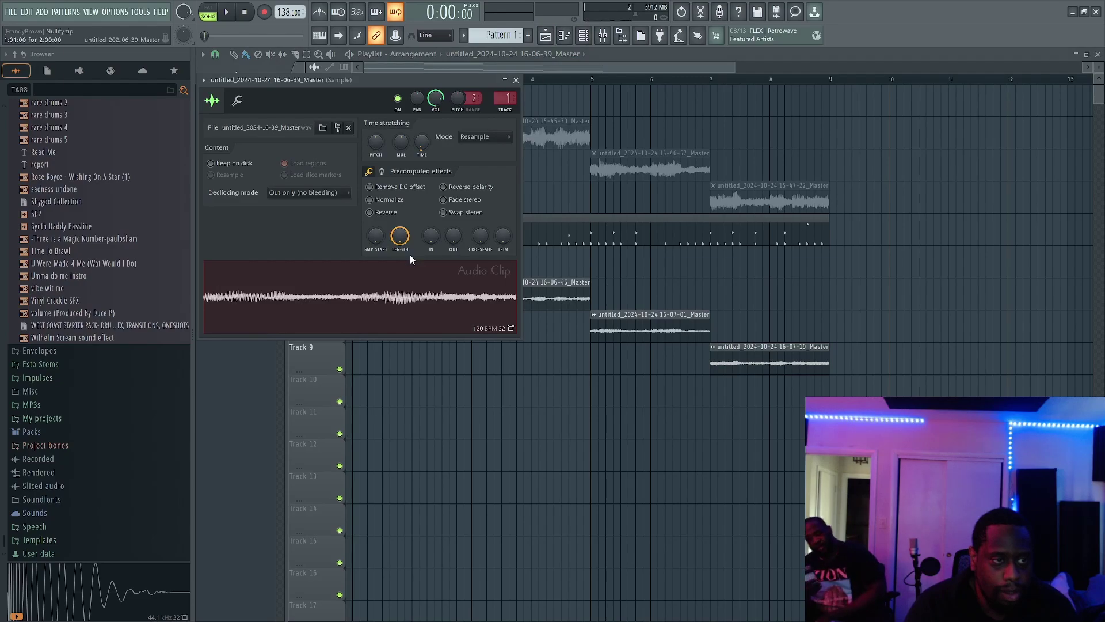
{"action": "left_click", "coordinate": [516, 80]}
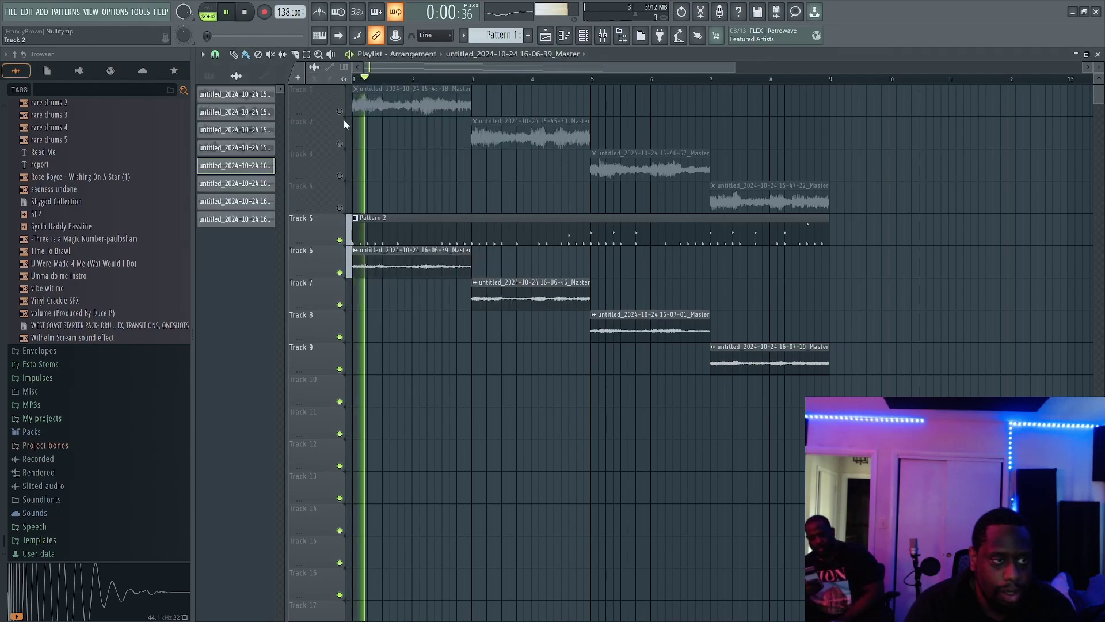
Delete the four rendered clips on Tracks 6 to 9 from the Playlist
{"action": "right_click", "coordinate": [394, 265]}
{"action": "right_click", "coordinate": [527, 296]}
{"action": "right_click", "coordinate": [644, 328]}
{"action": "right_click", "coordinate": [761, 352]}
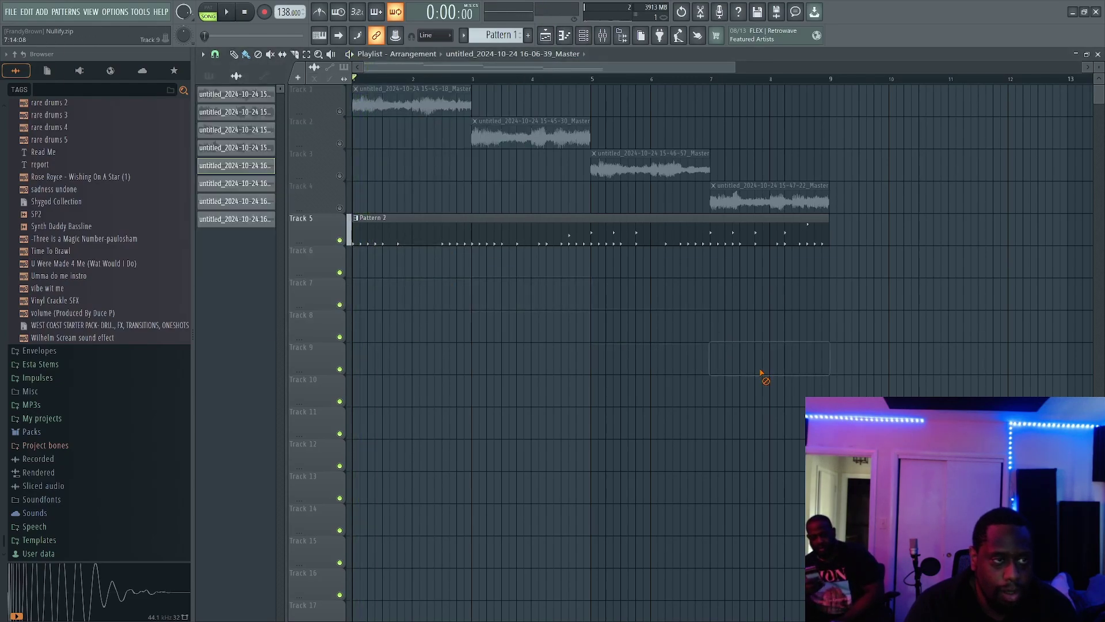
Unmute Tracks 1 to 4 and play the arrangement with the original four chops and Pattern 2
{"action": "left_click", "coordinate": [340, 111]}
{"action": "key", "text": "space"}
{"action": "left_click", "coordinate": [340, 143]}
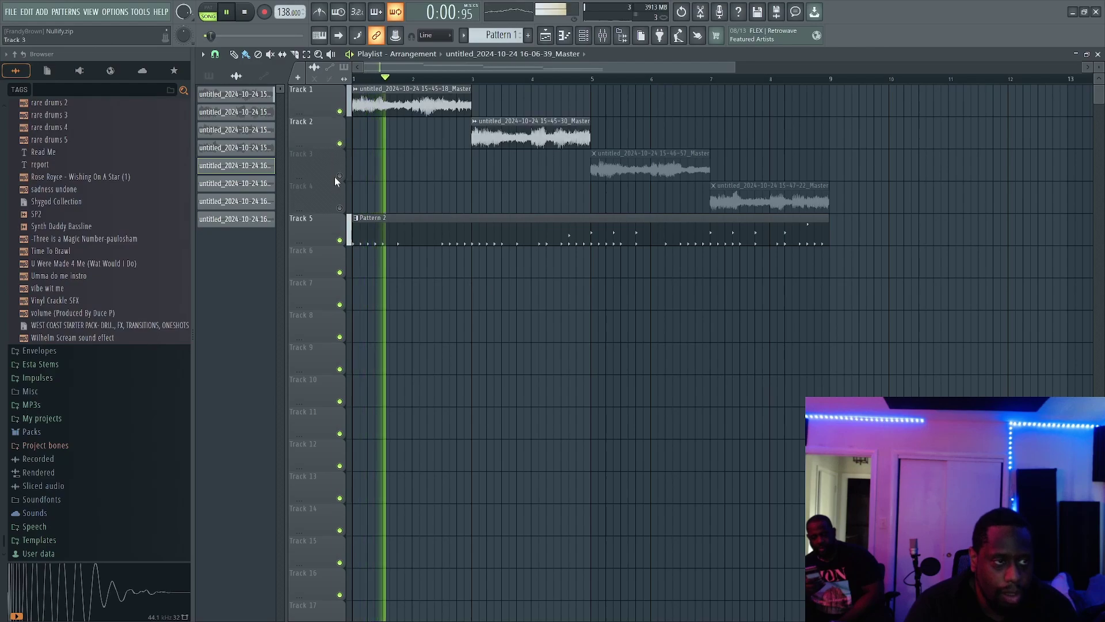
{"action": "left_click", "coordinate": [340, 175]}
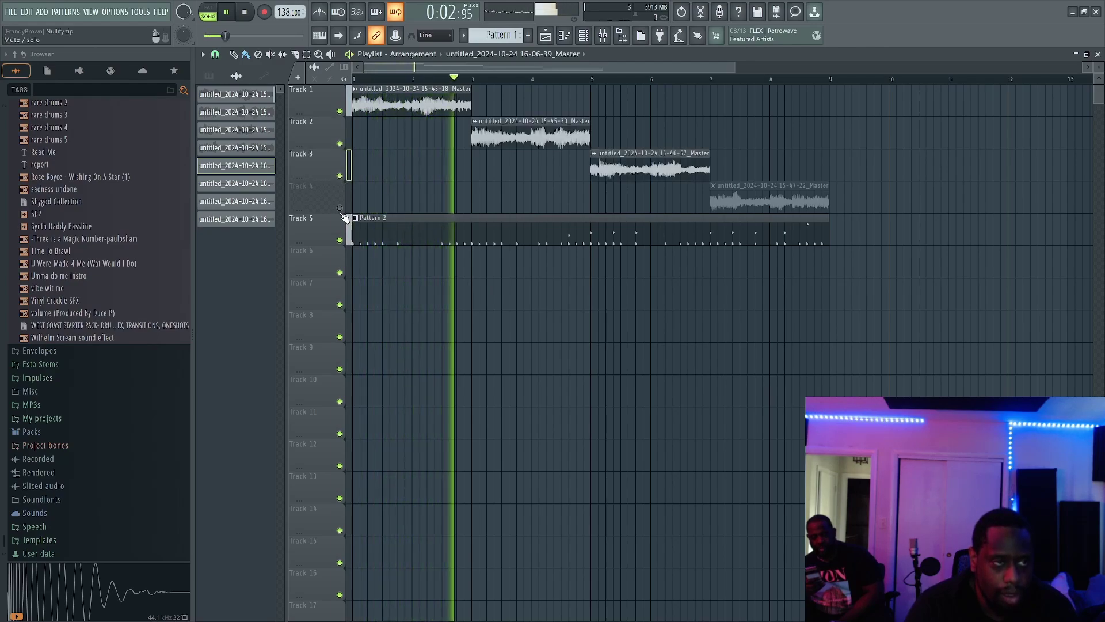
{"action": "left_click", "coordinate": [339, 207]}
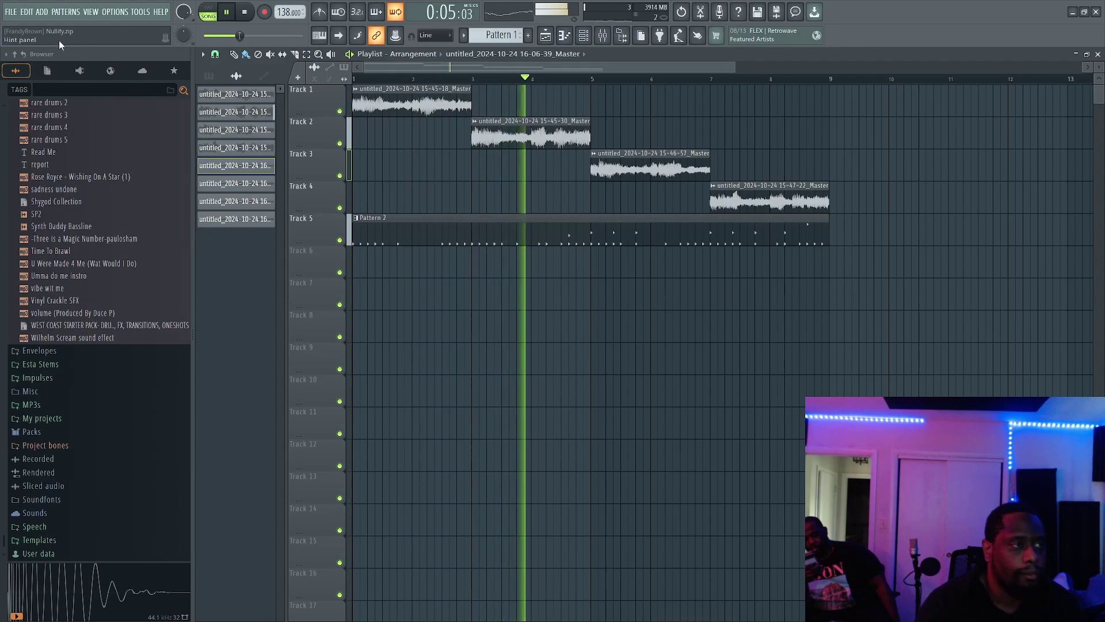
{"action": "left_click", "coordinate": [11, 12]}
{"action": "left_click", "coordinate": [12, 13]}
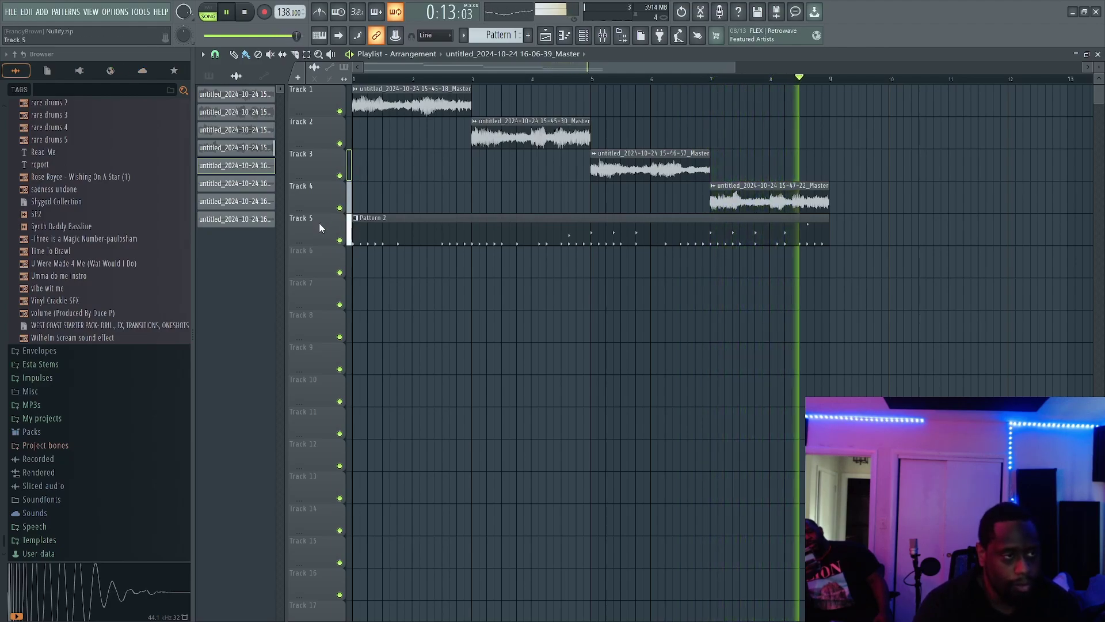
Place the 16-06-39 recording at bar 1 on Track 6 and the 16-06-46 recording at bar 3 on Track 7, muting Tracks 1 and 2
{"action": "left_click", "coordinate": [358, 269]}
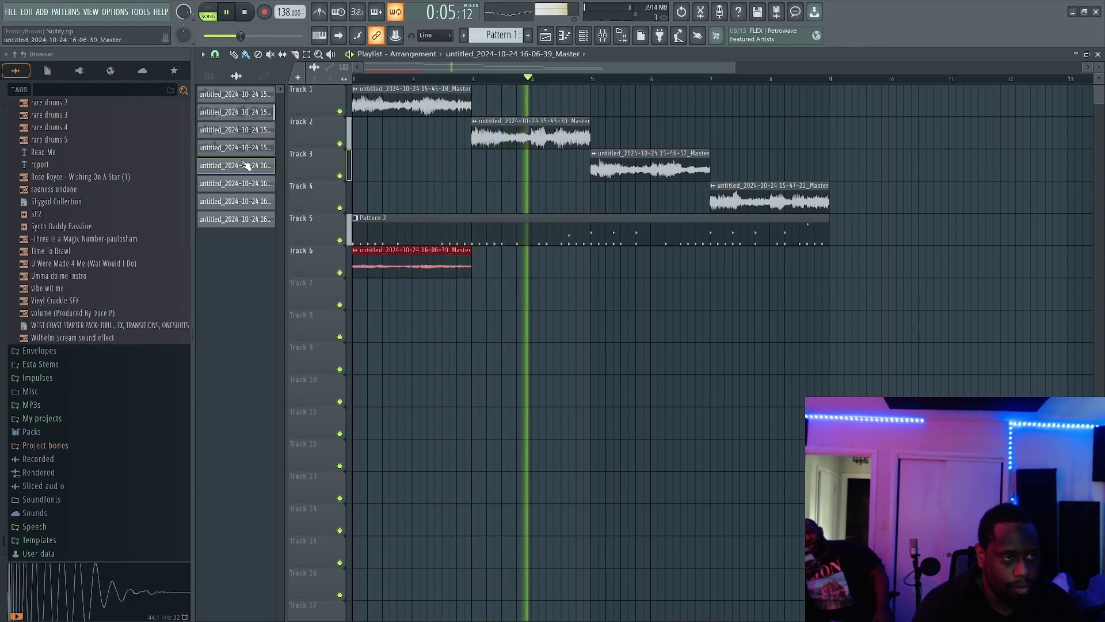
{"action": "left_click", "coordinate": [247, 182]}
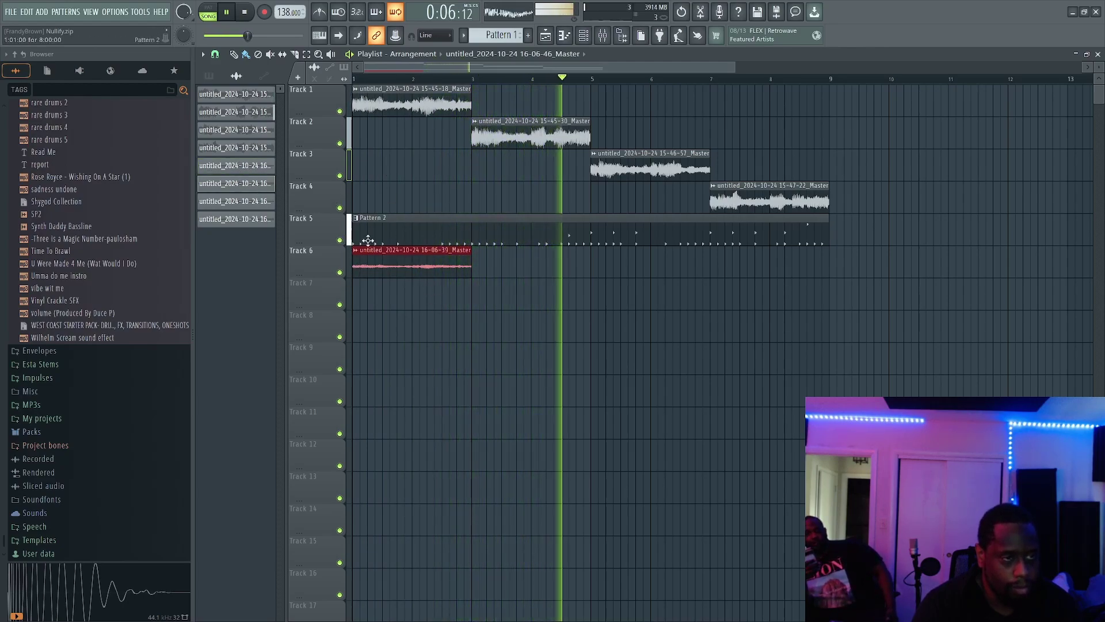
{"action": "left_click", "coordinate": [475, 296]}
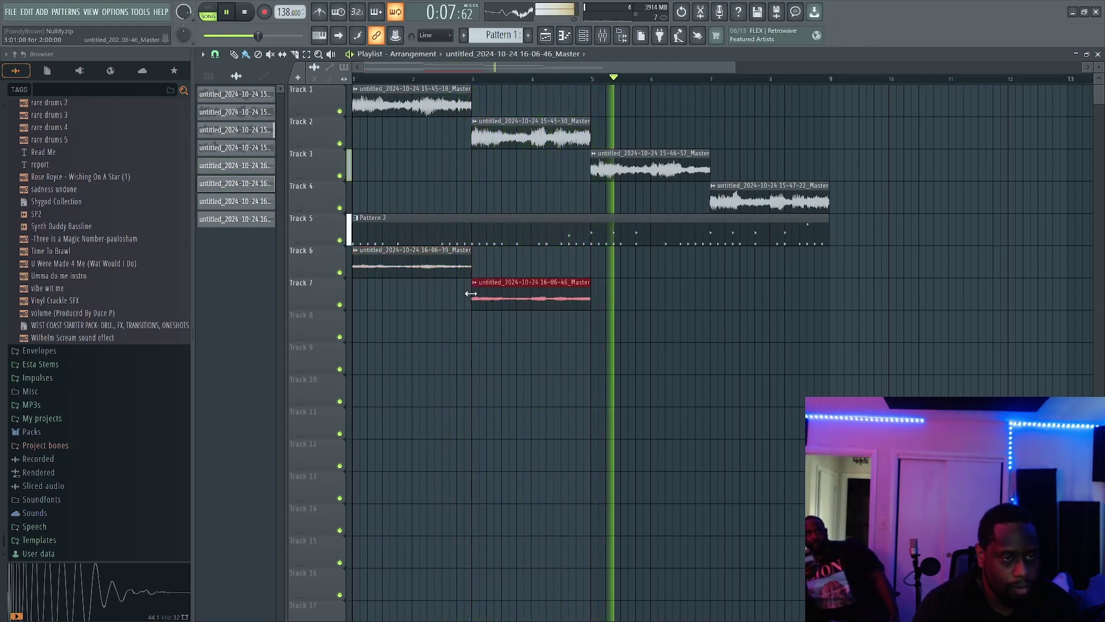
{"action": "left_click", "coordinate": [339, 112]}
{"action": "left_click", "coordinate": [340, 143]}
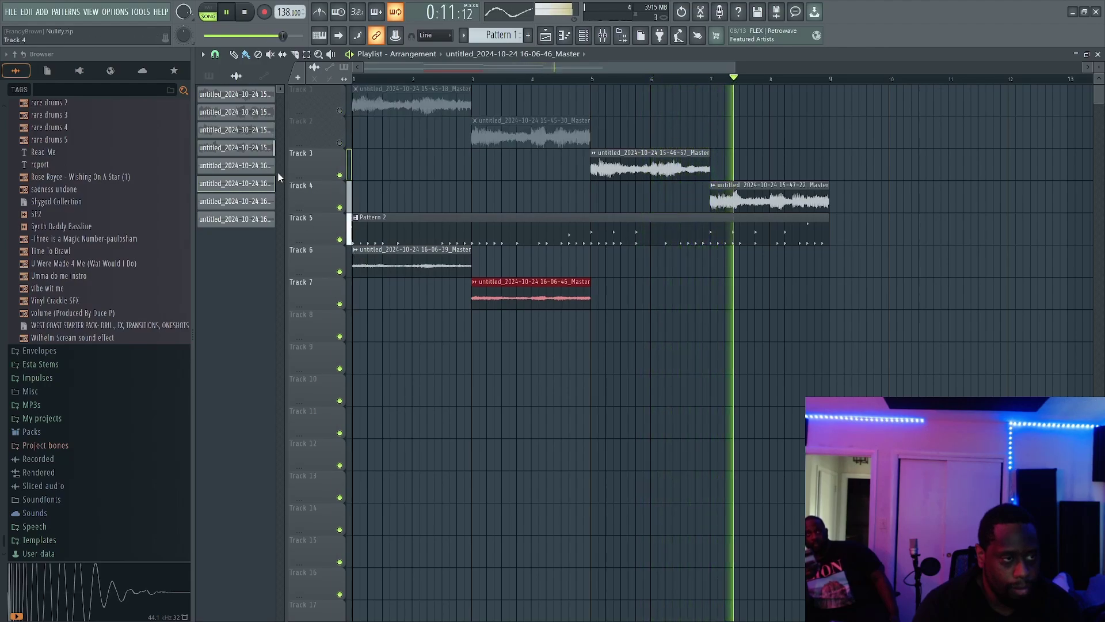
Place the 16-07-01 recording at bar 5 on Track 8 and the 16-07-19 recording at bar 7 on Track 9, muting Tracks 3 and 4
{"action": "left_click", "coordinate": [271, 201]}
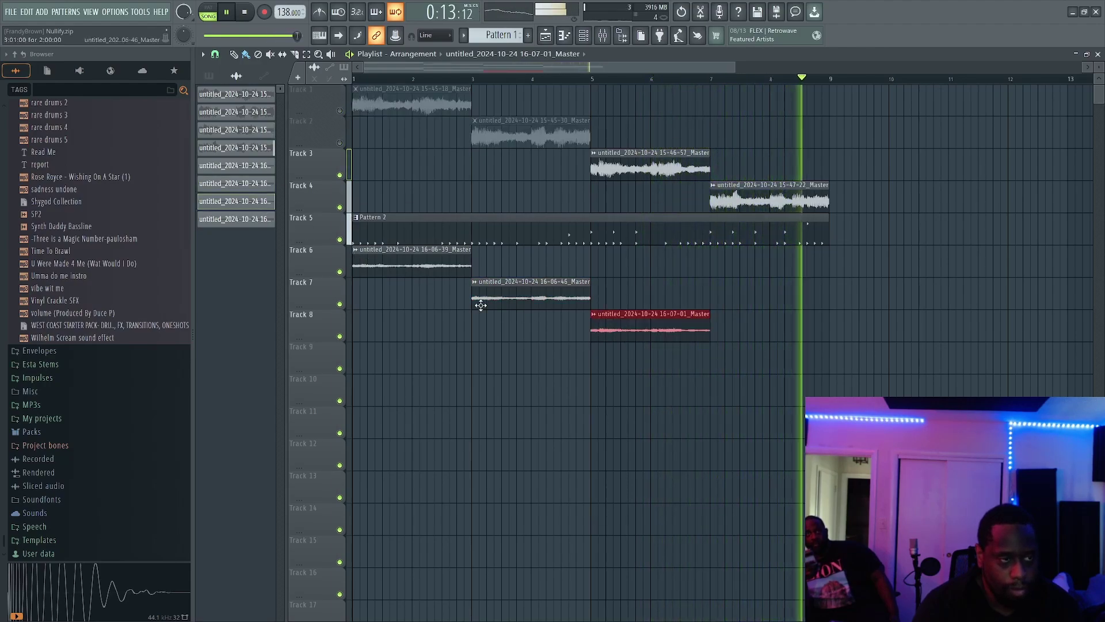
{"action": "left_click", "coordinate": [716, 369]}
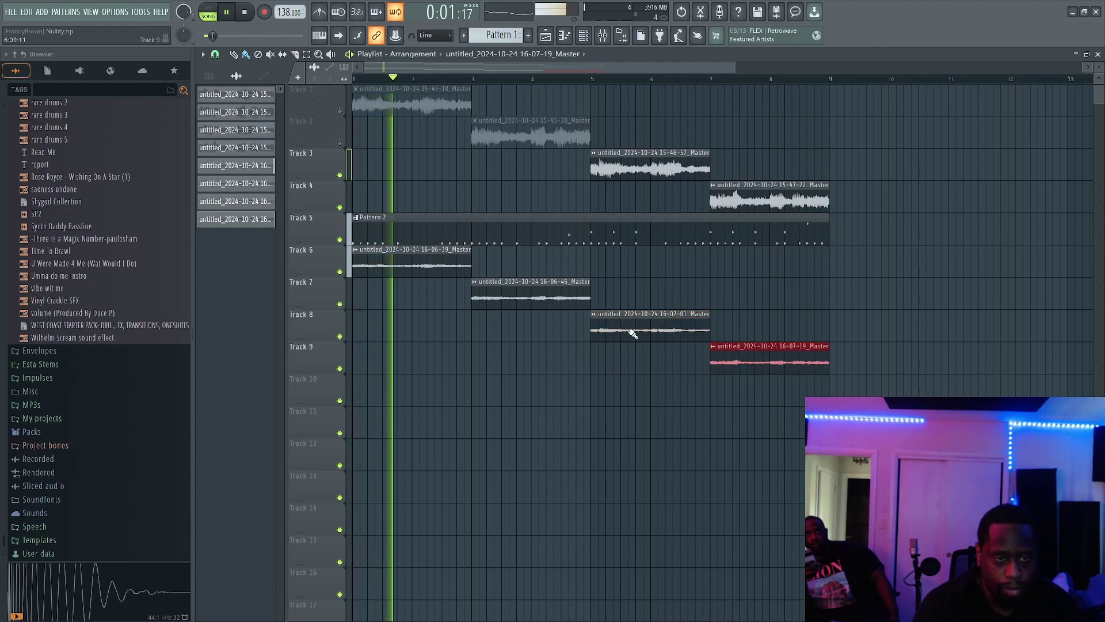
{"action": "left_click", "coordinate": [339, 175]}
{"action": "left_click", "coordinate": [340, 207]}
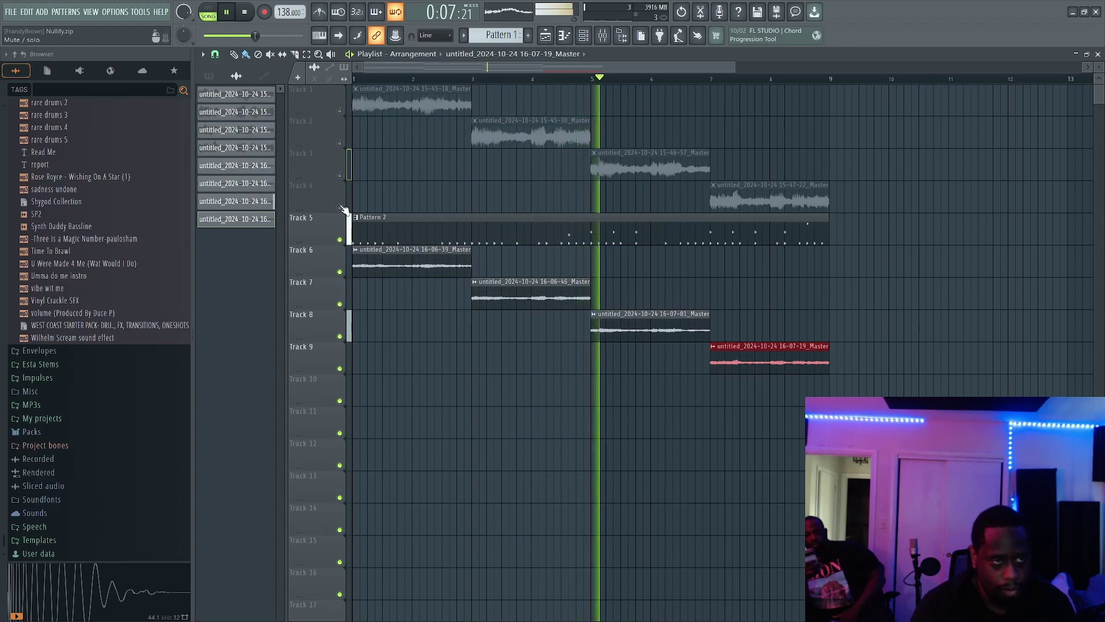
Check the channels in the Channel rack while the arrangement plays, close the rack and stop playback
{"action": "left_click", "coordinate": [584, 36]}
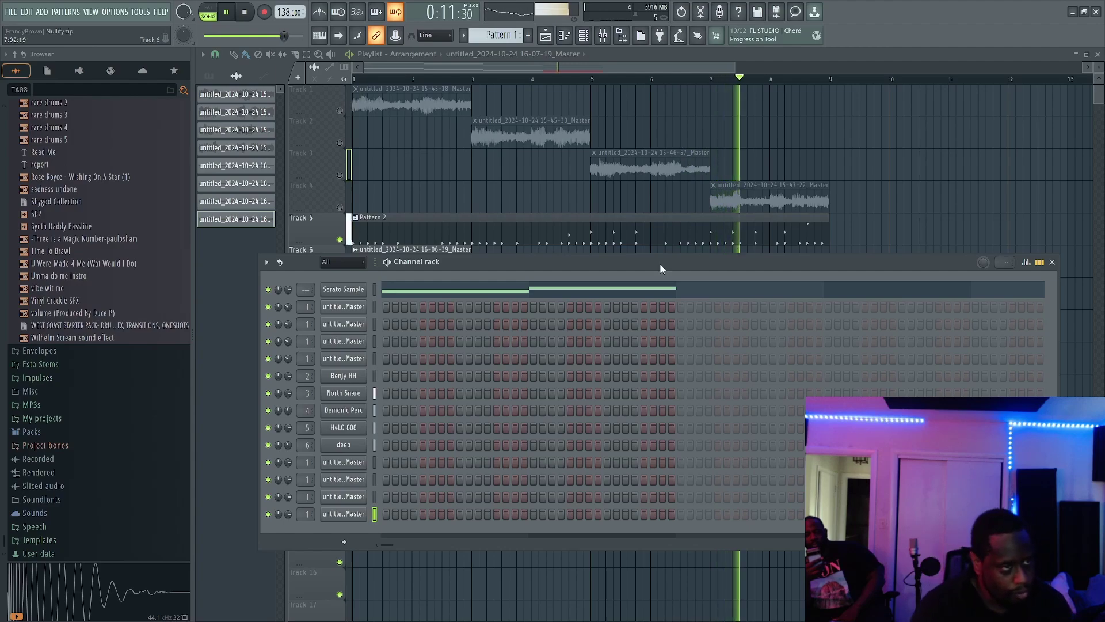
{"action": "key", "text": "F6"}
{"action": "key", "text": "space"}
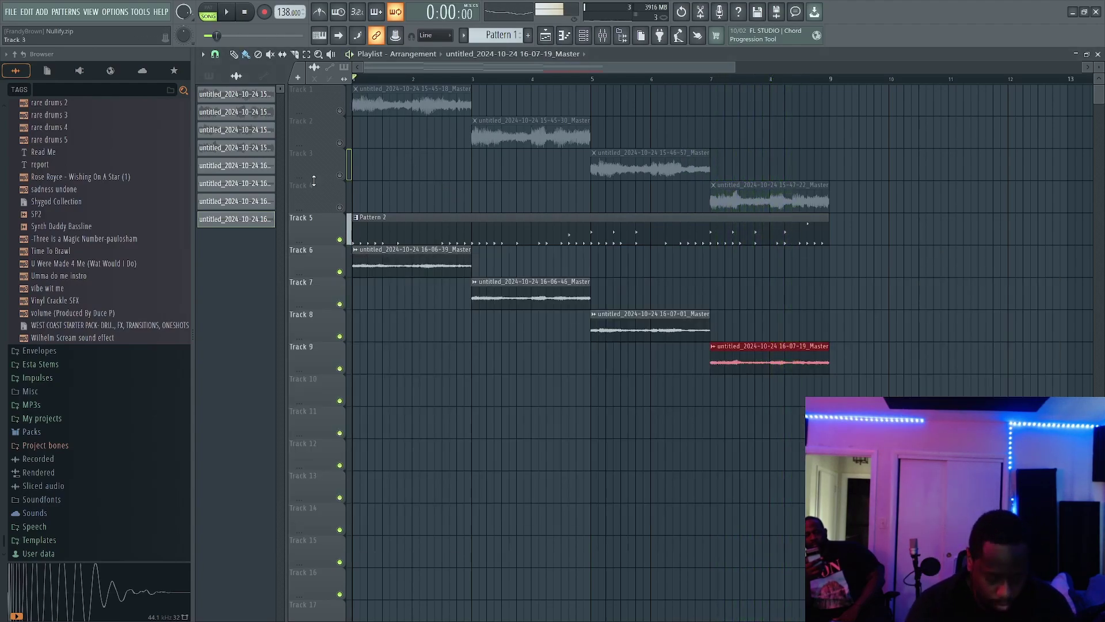